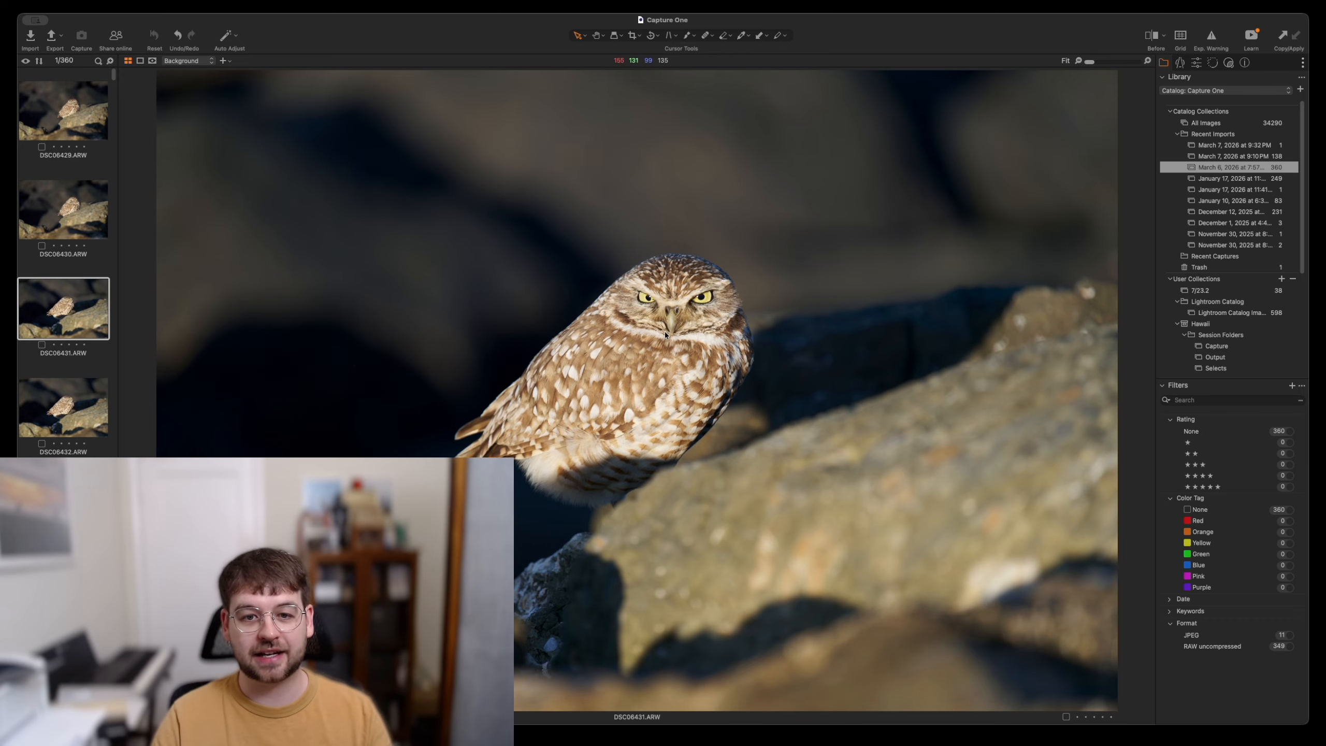
# - Zoom to 100% on the owl's face, compare DSC06431 with DSC06432, and rate DSC06431 one star
pyautogui.press('z')
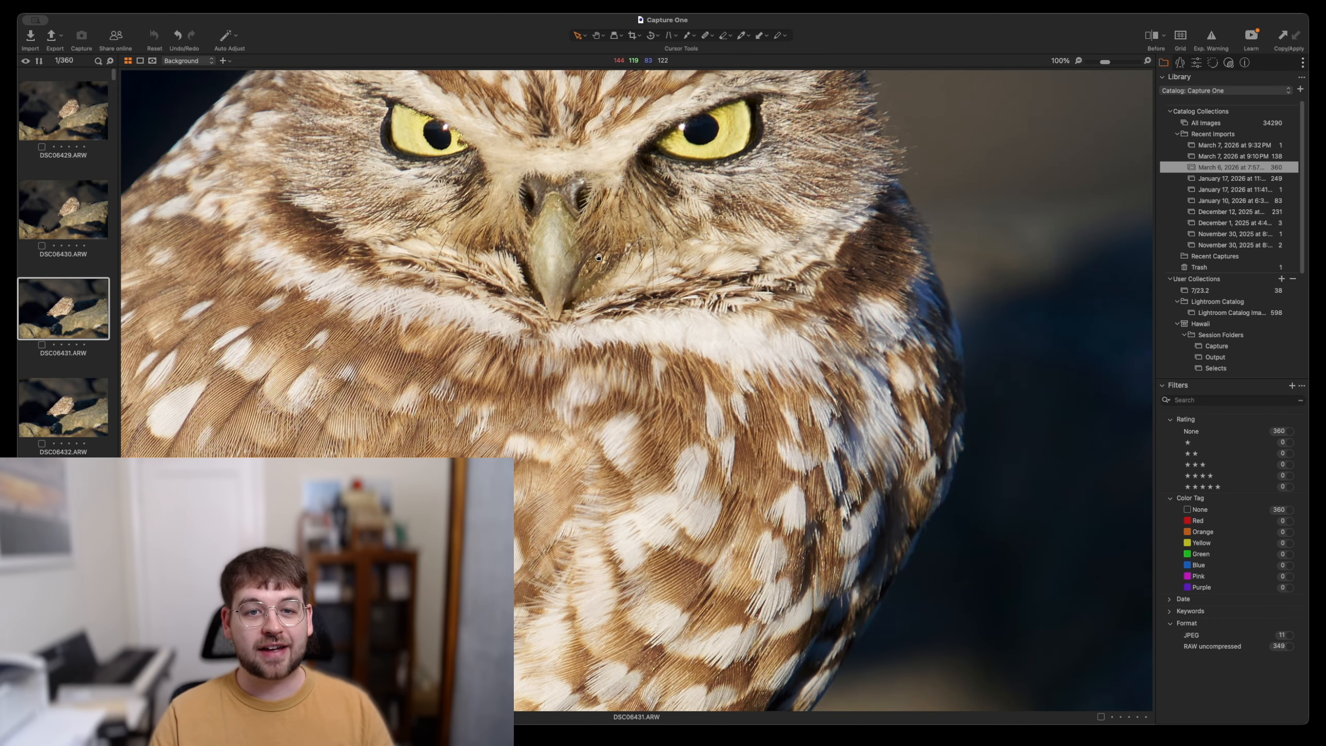
pyautogui.moveTo(598, 257); pyautogui.dragTo(734, 387)
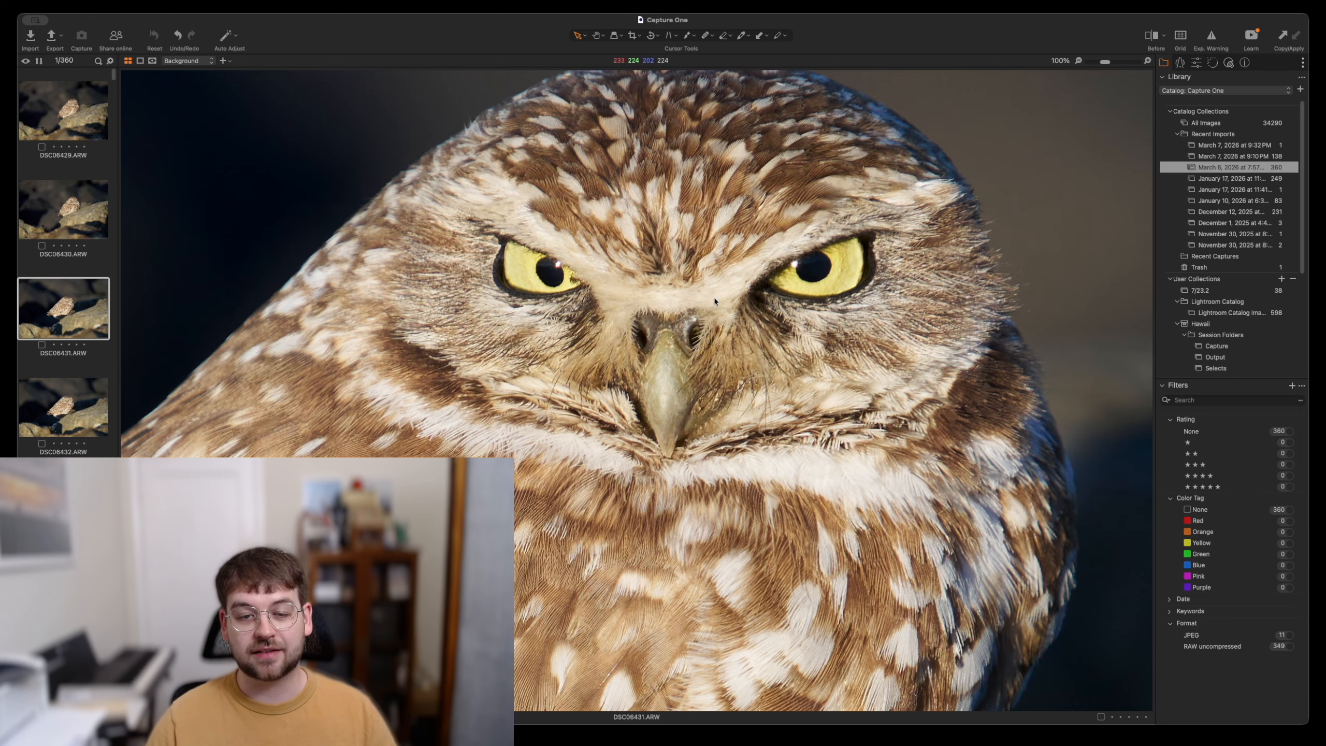
pyautogui.press('Right')
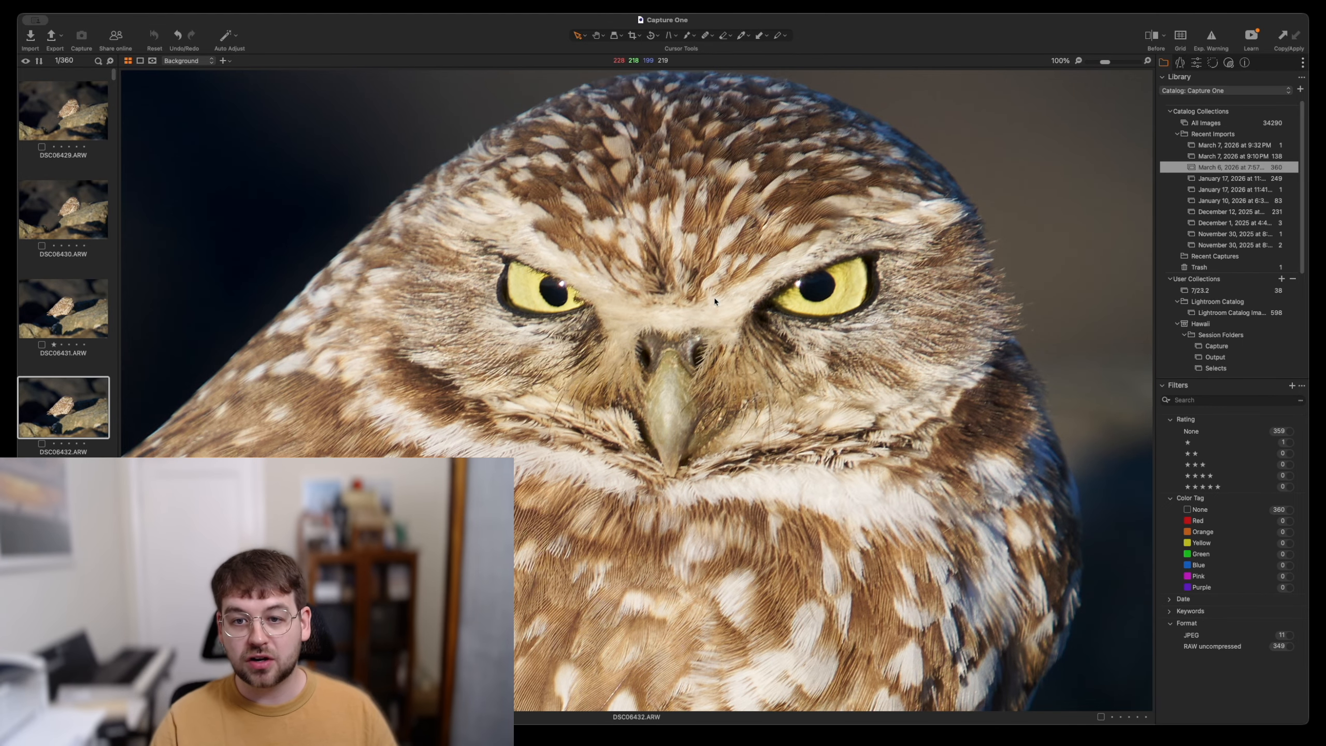
pyautogui.press('Left')
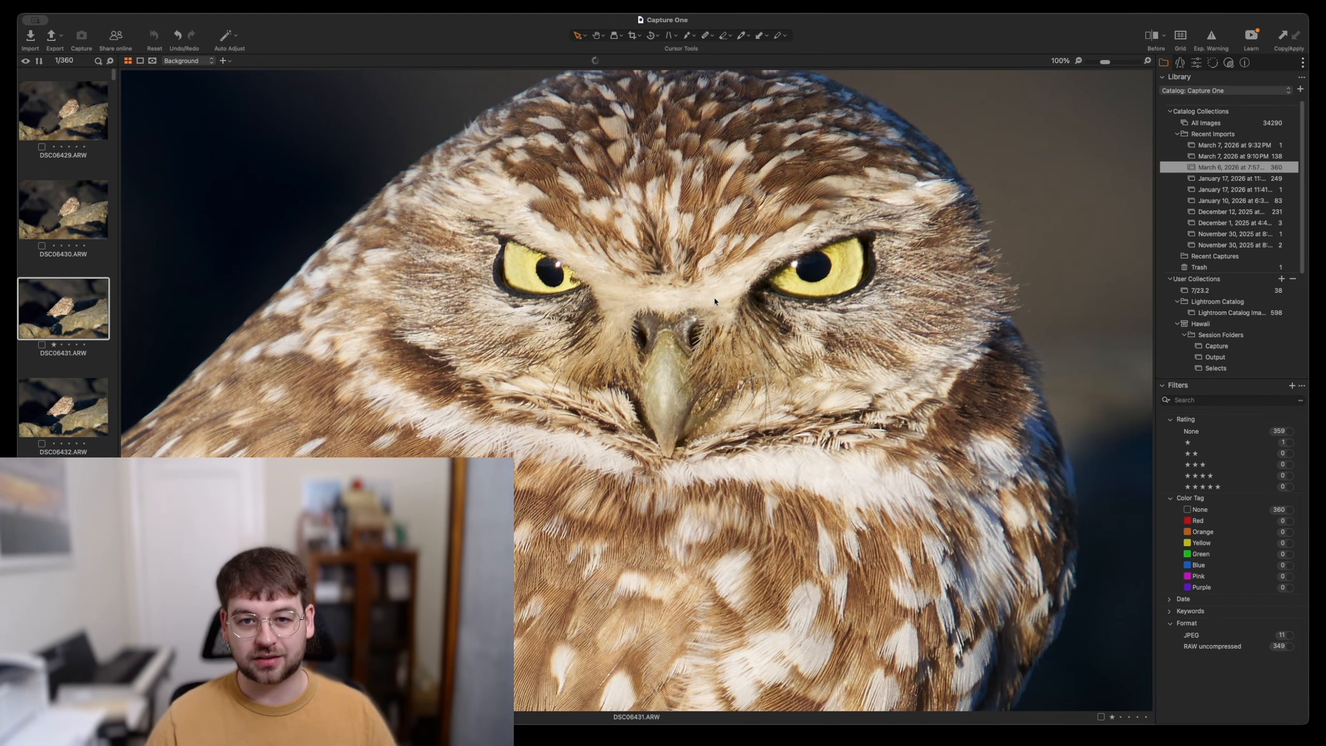
pyautogui.press('Right')
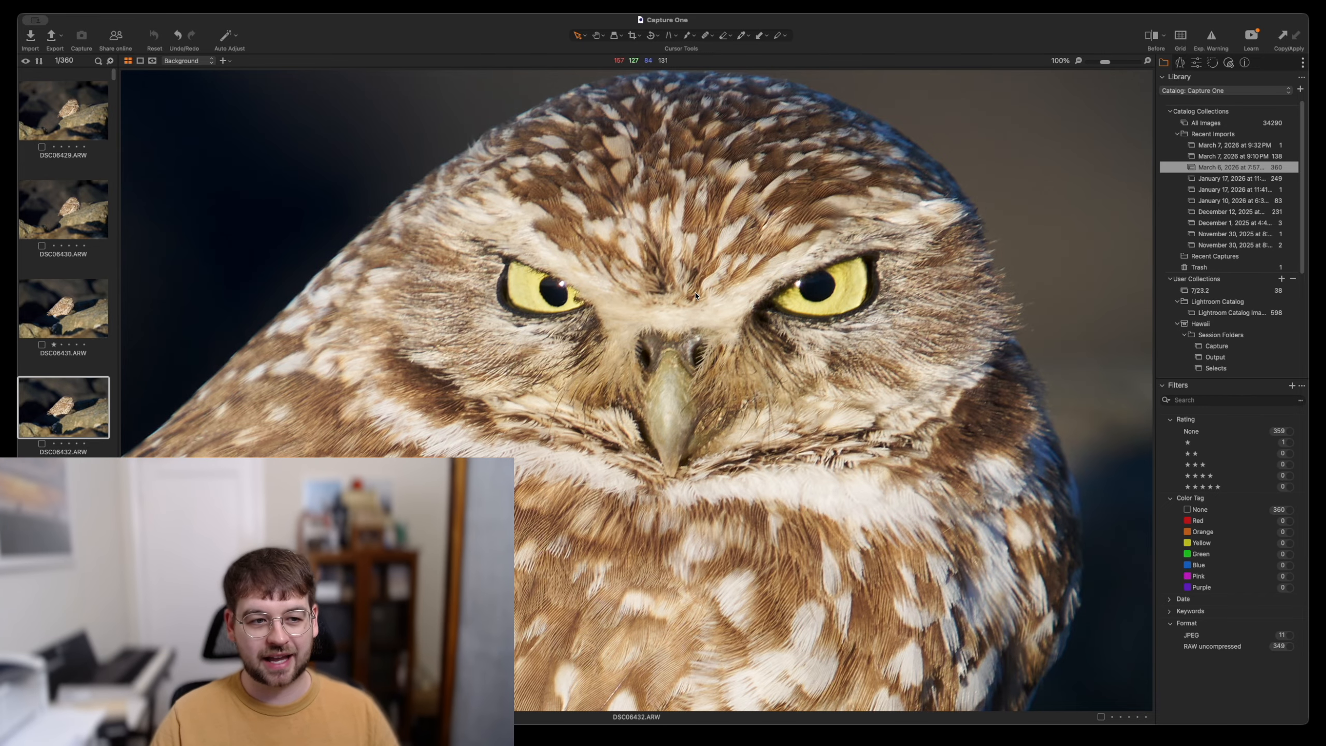
pyautogui.press('Left')
pyautogui.press('Right')
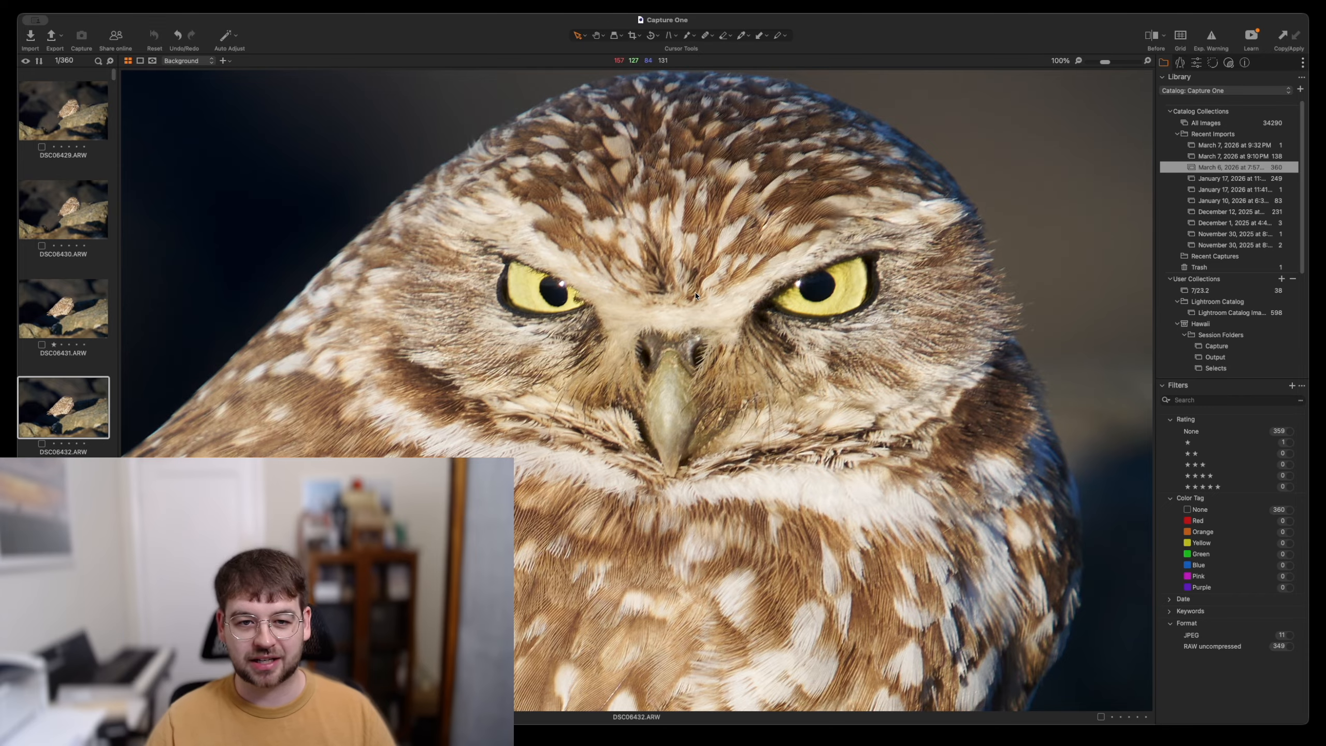
# - Check the following owl frames at 100% and rate DSC06433 and DSC06435 one star
pyautogui.press('Right')
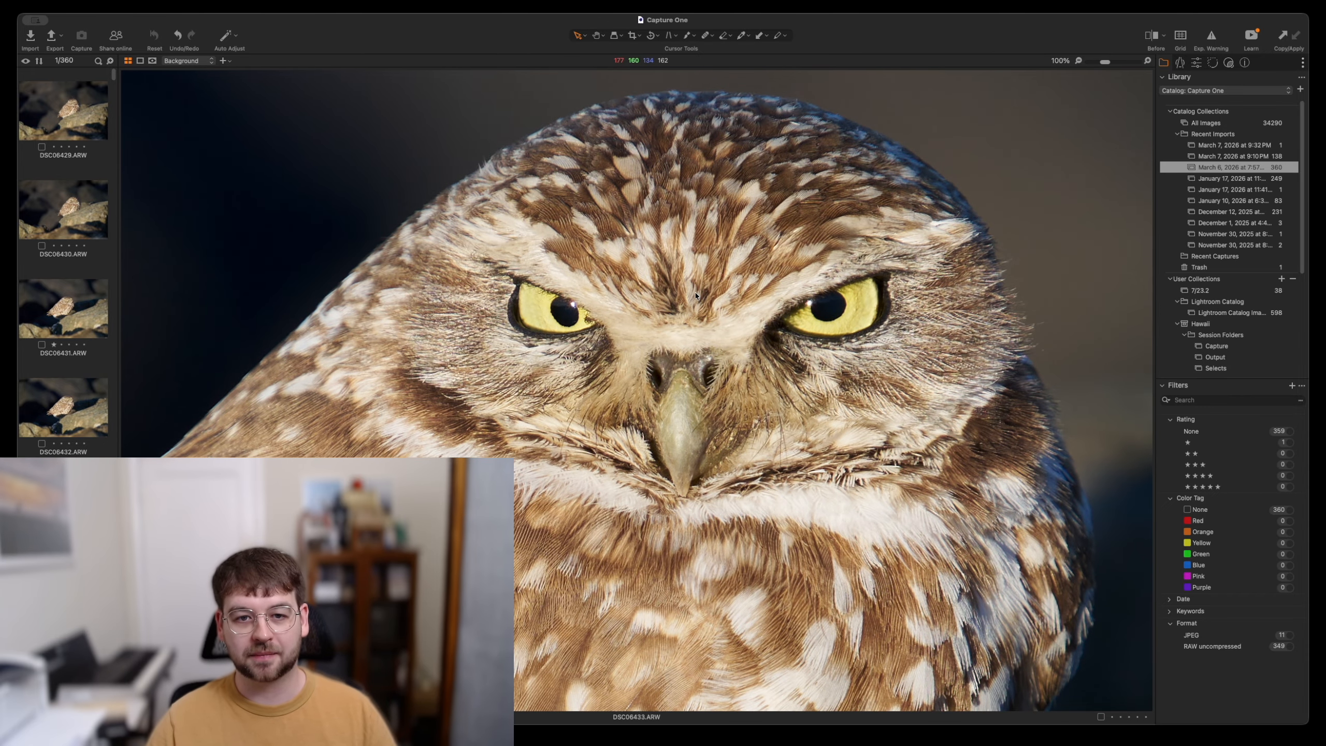
pyautogui.press('Right')
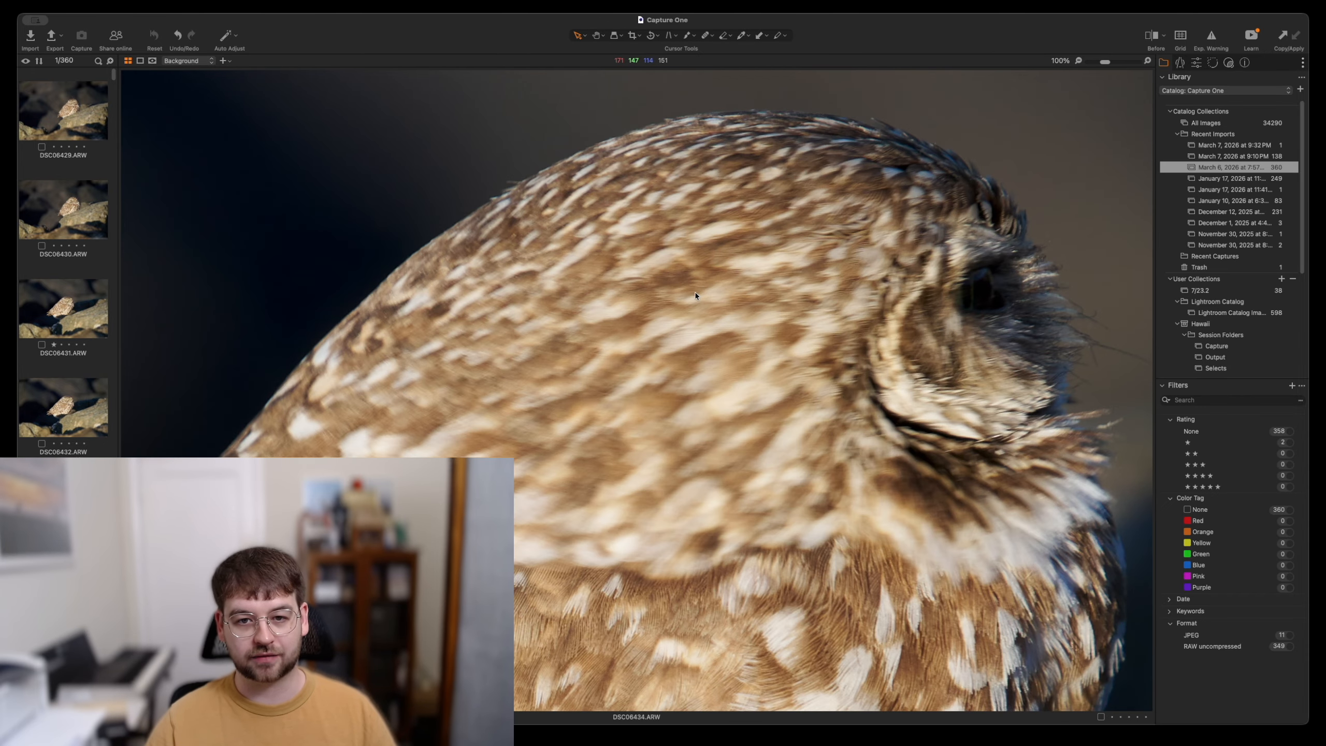
pyautogui.press('Right')
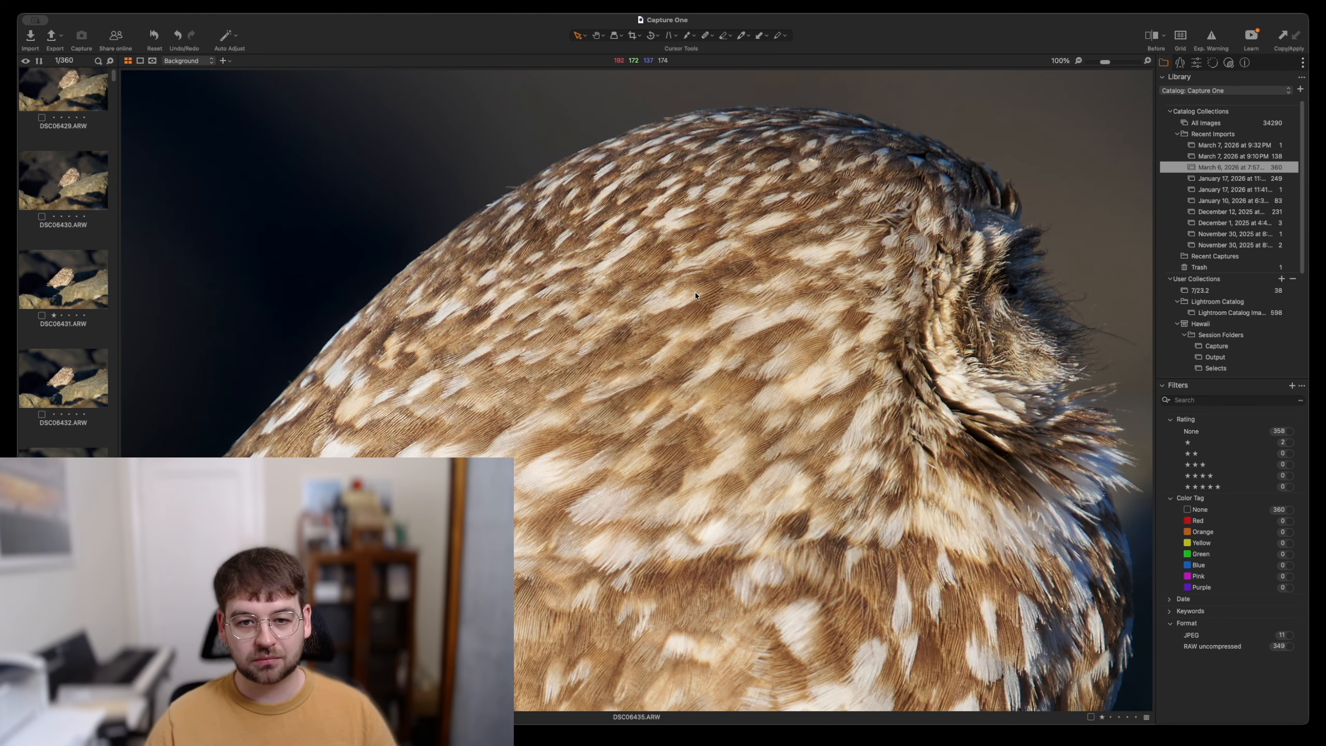
pyautogui.press('Right')
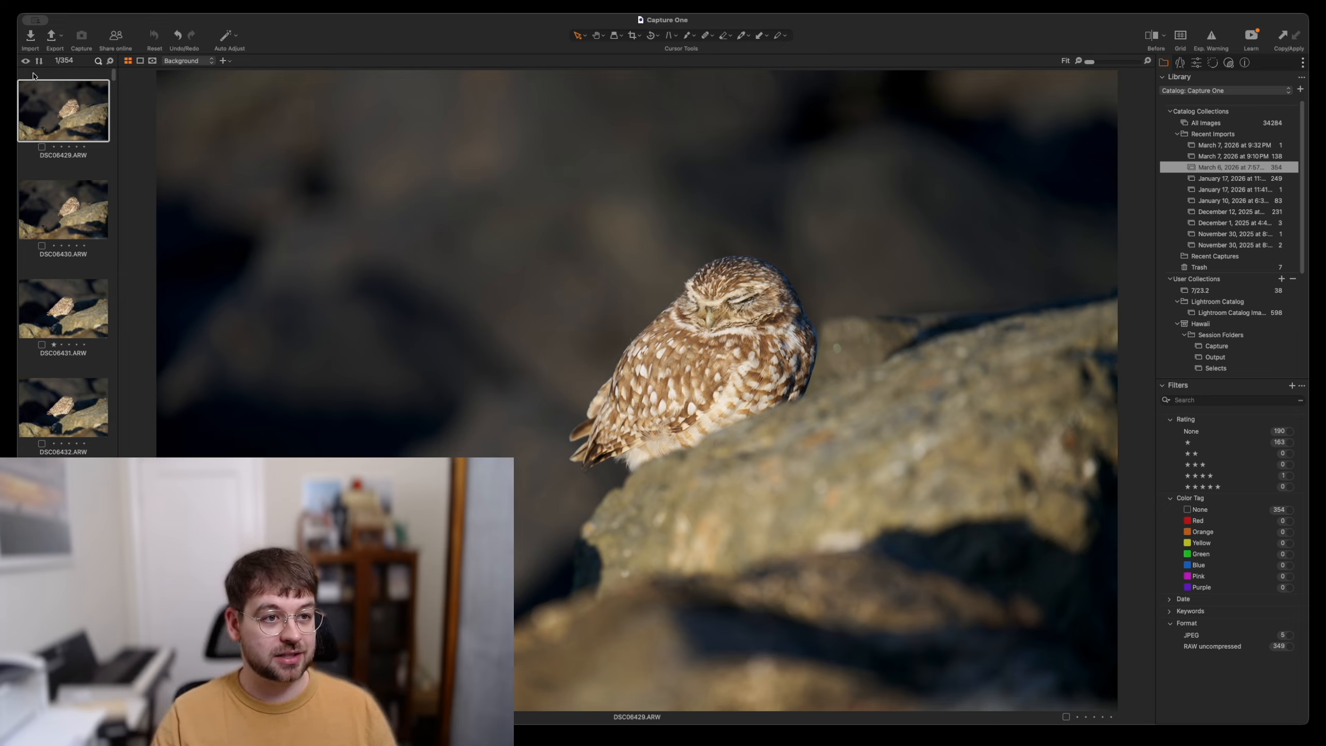
# - Filter the recent import to photos rated one star or higher and select DSC06431
pyautogui.hotkey('shift', '1')
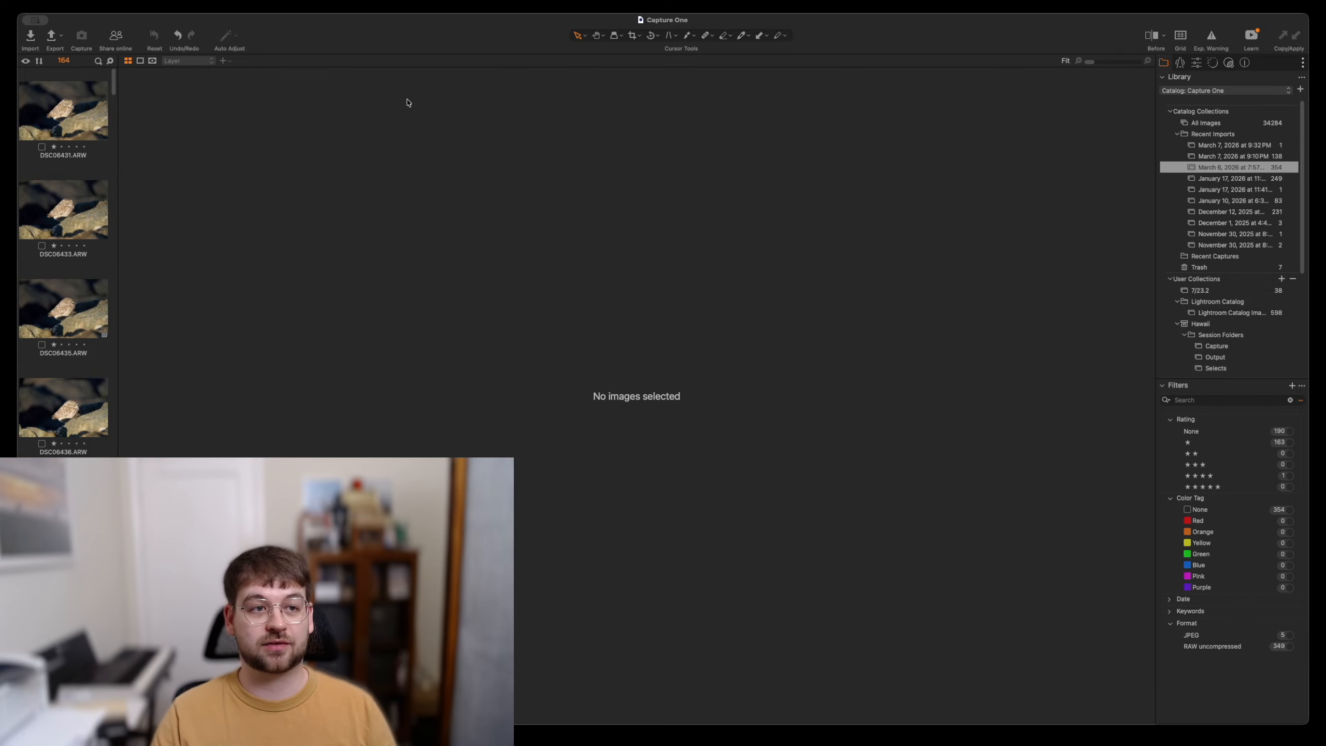
pyautogui.click(50, 124)
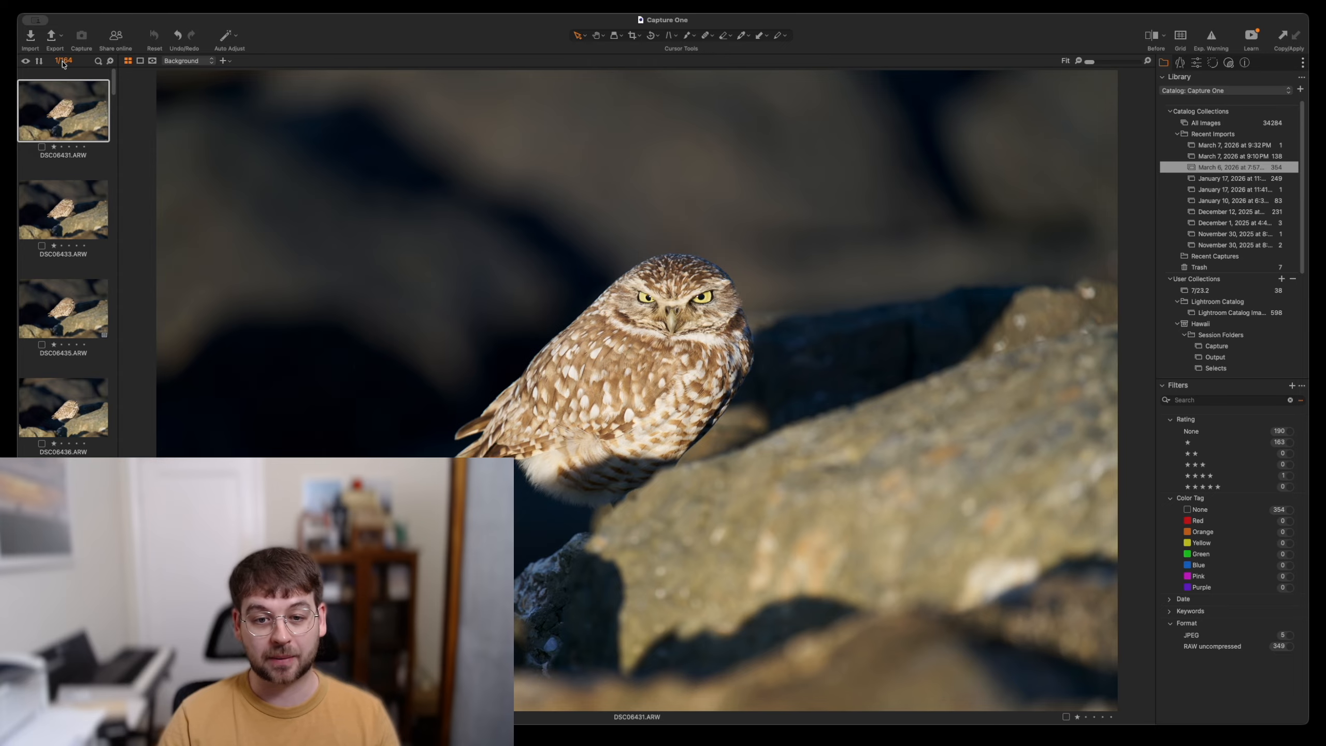
pyautogui.click(81, 172)
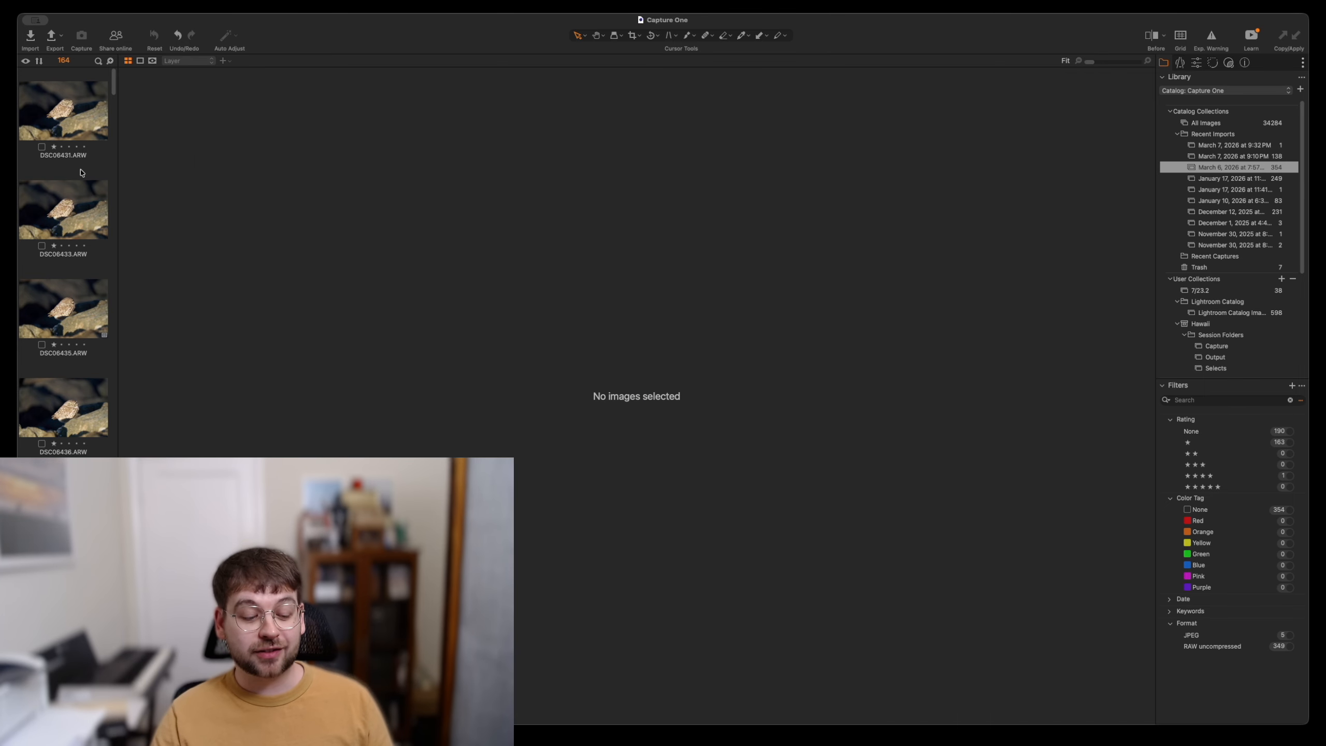
pyautogui.click(74, 110)
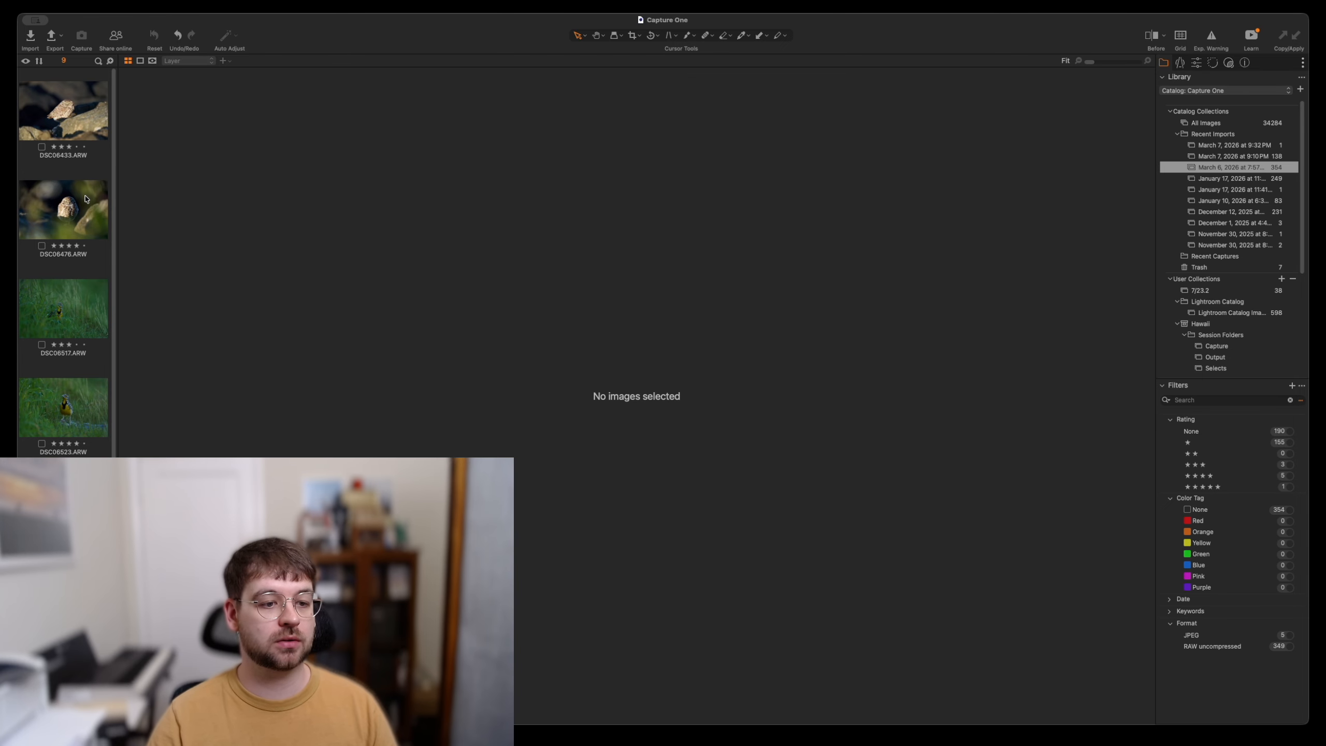
# - Review the photos rated three stars or higher one by one, from DSC06433 to DSC06754
pyautogui.scroll(-5, 86, 198)
pyautogui.scroll(5, 106, 150)
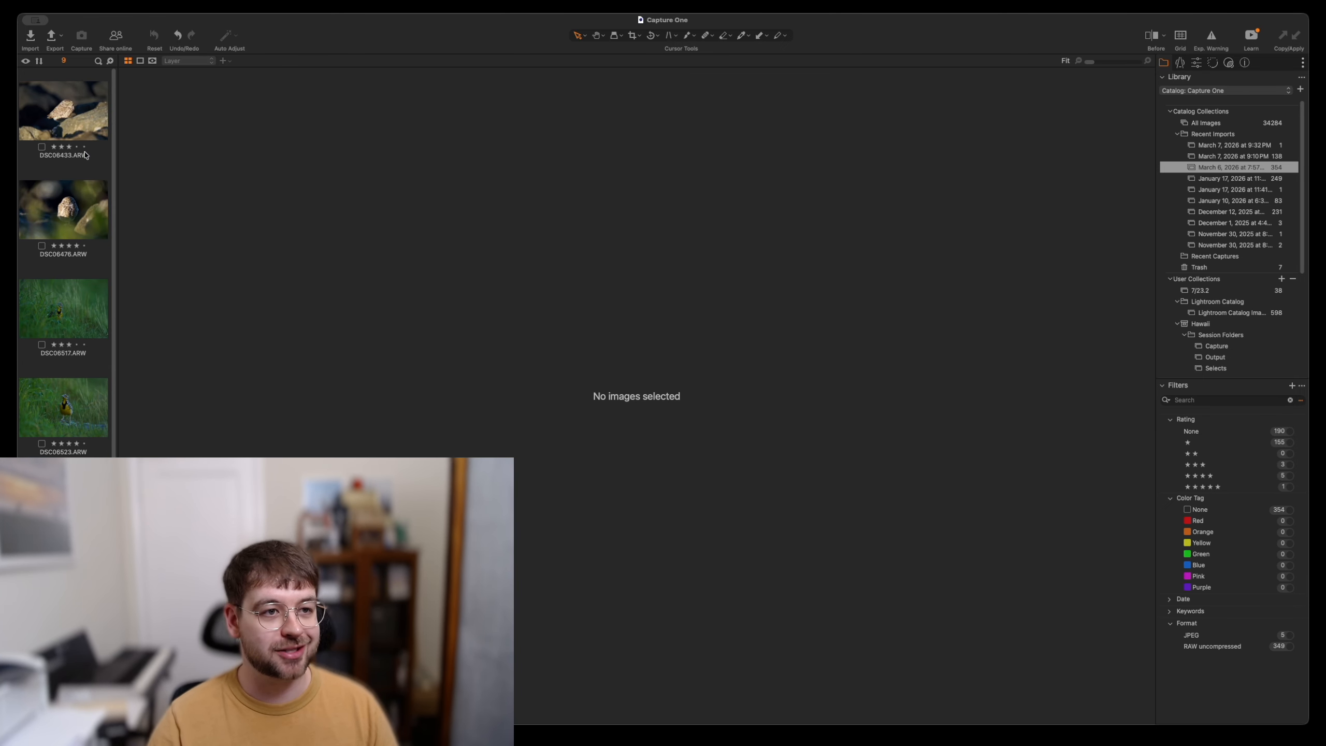
pyautogui.click(59, 109)
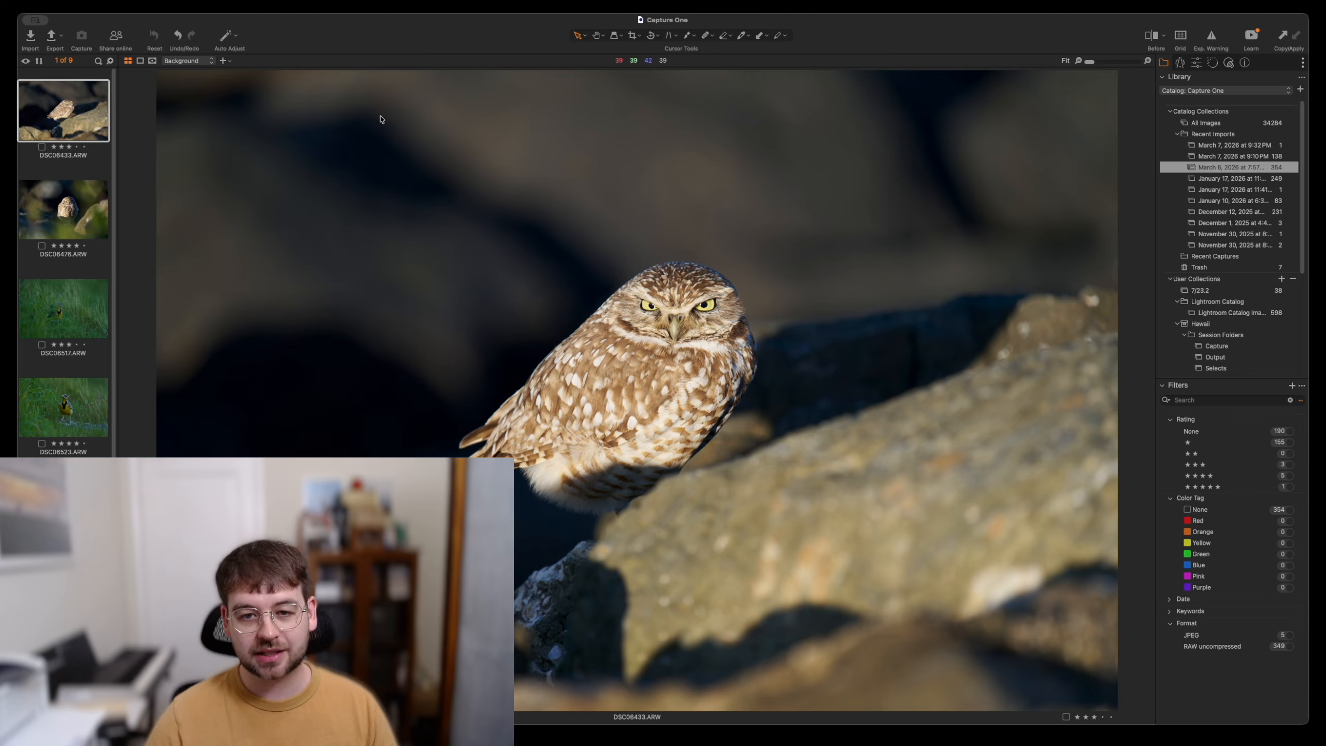
pyautogui.press('Down')
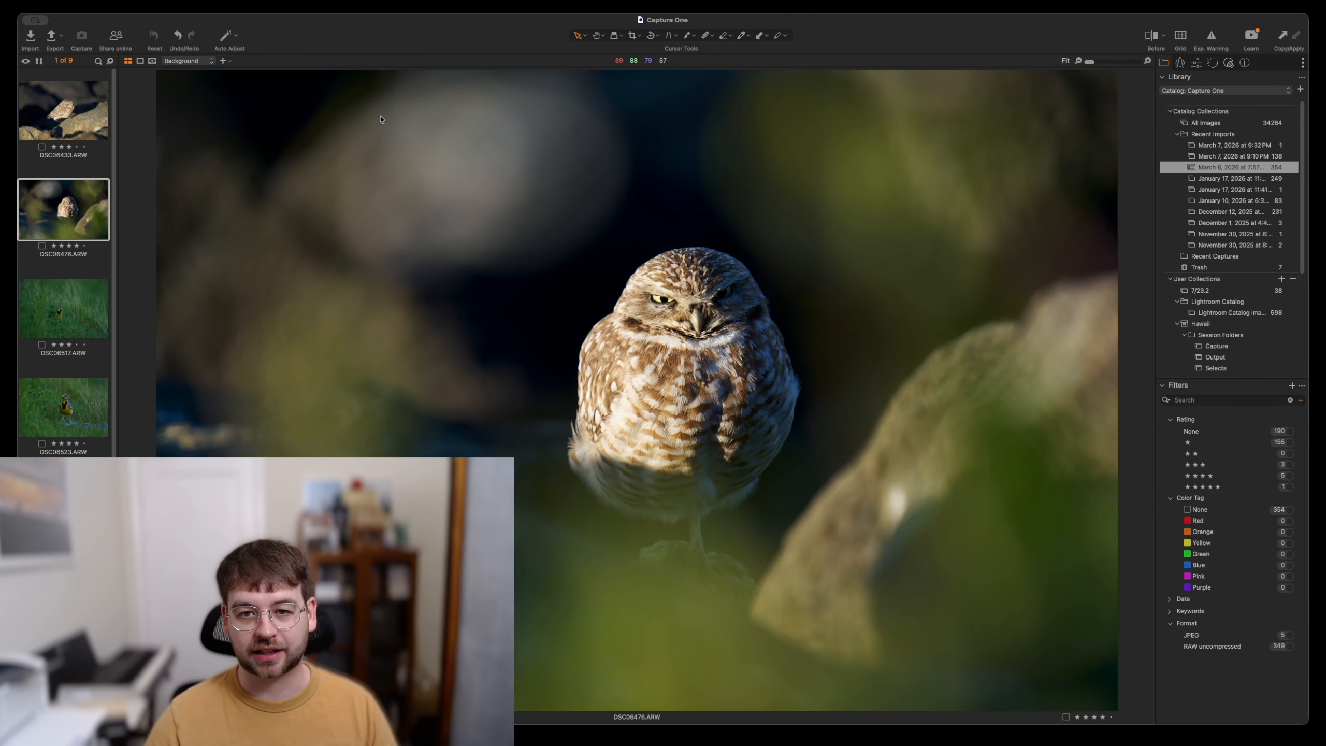
pyautogui.click(70, 124)
pyautogui.press('Down')
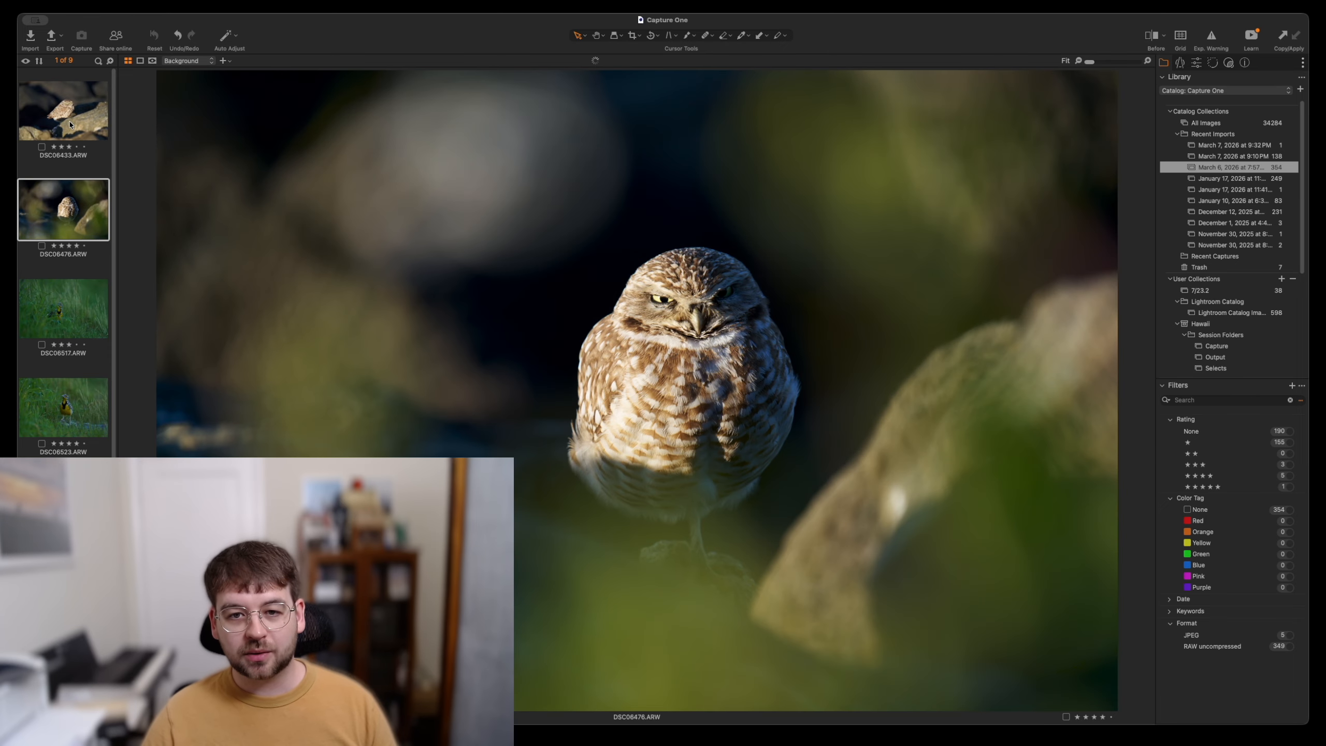
pyautogui.press('Down')
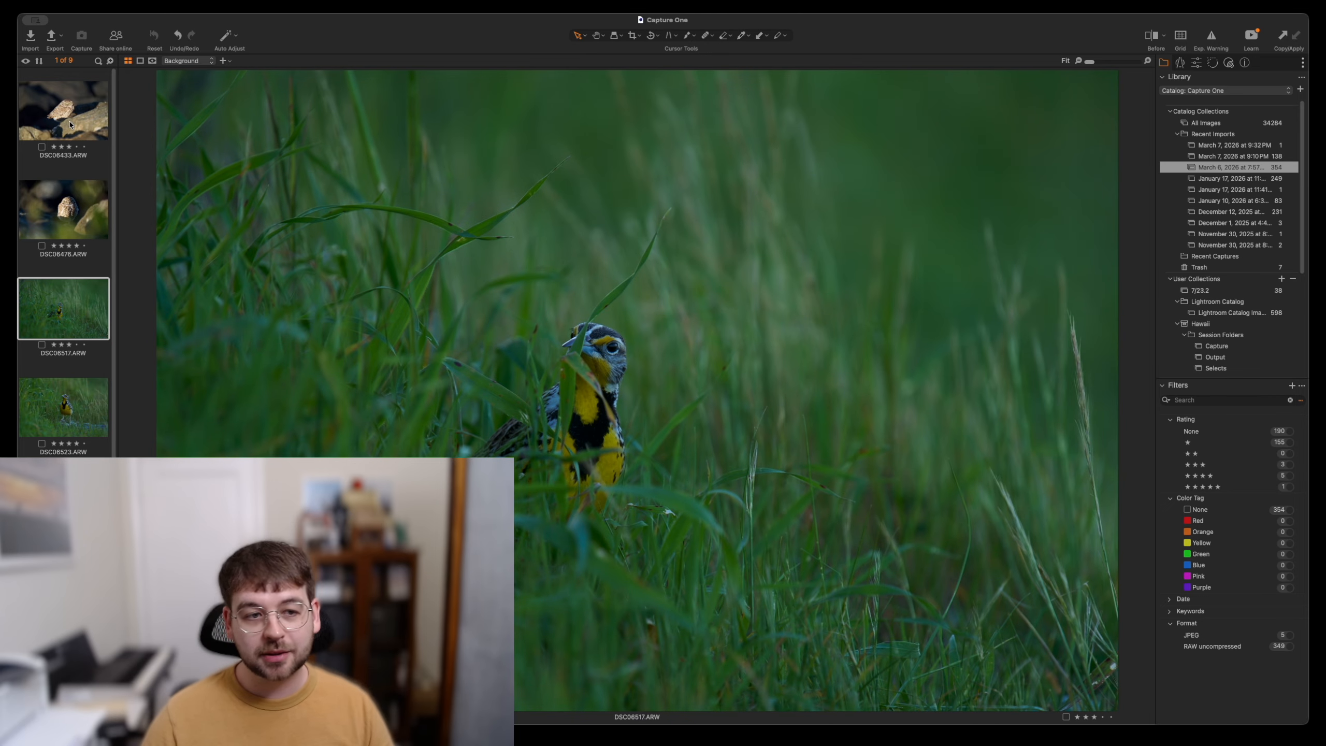
pyautogui.press('Down')
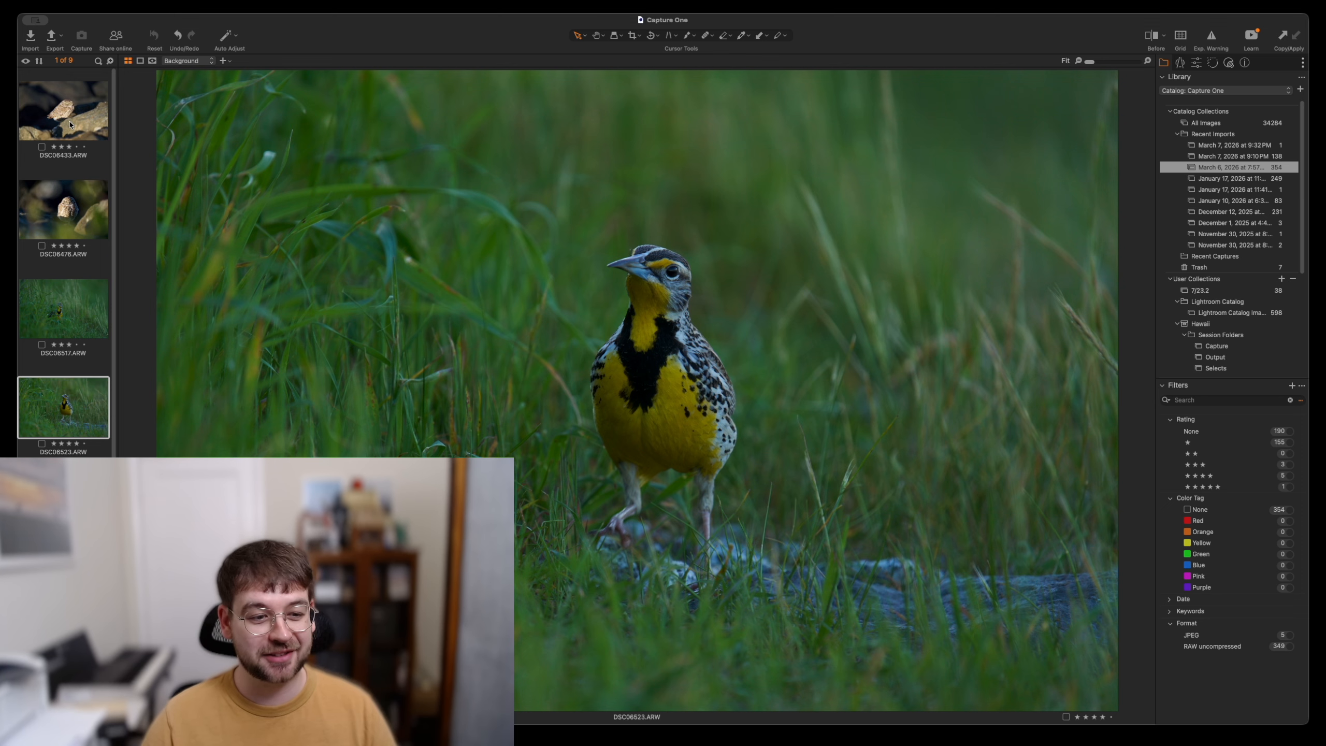
pyautogui.press('Down')
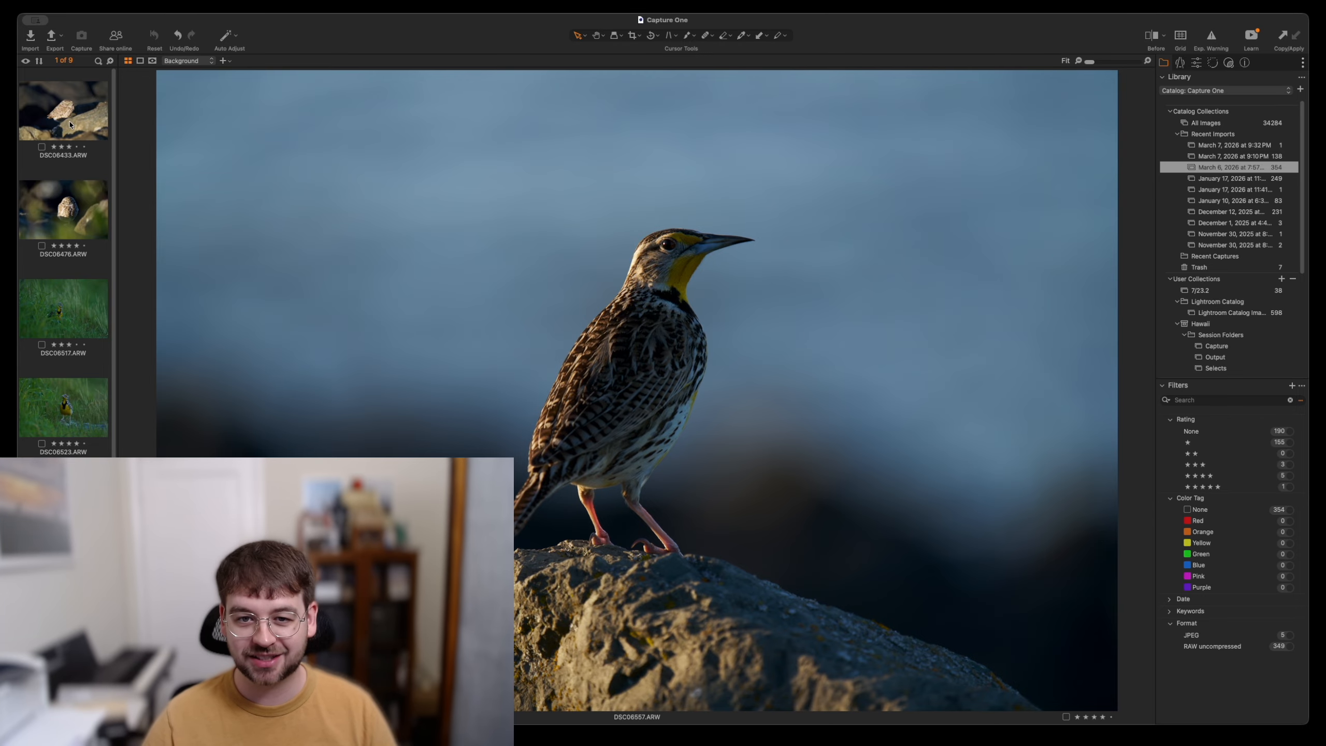
pyautogui.press('Down')
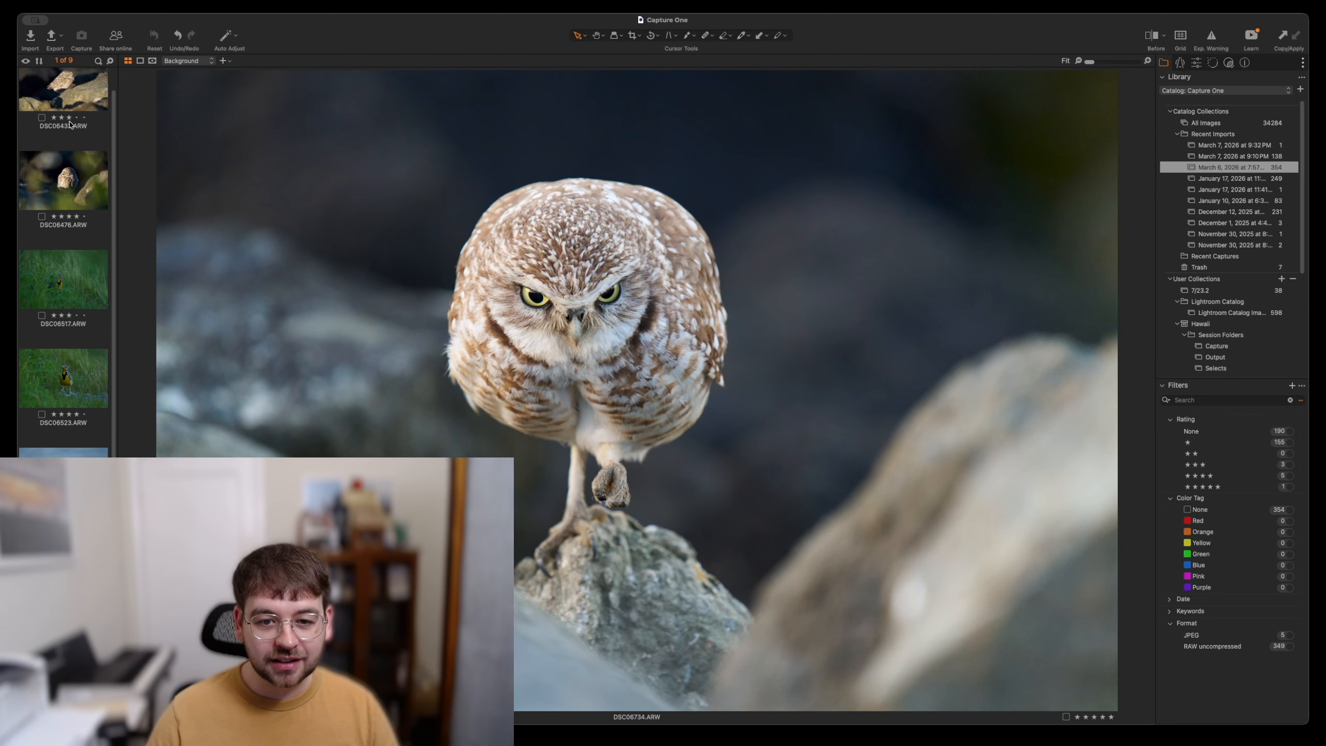
pyautogui.press('Down')
pyautogui.press('Up')
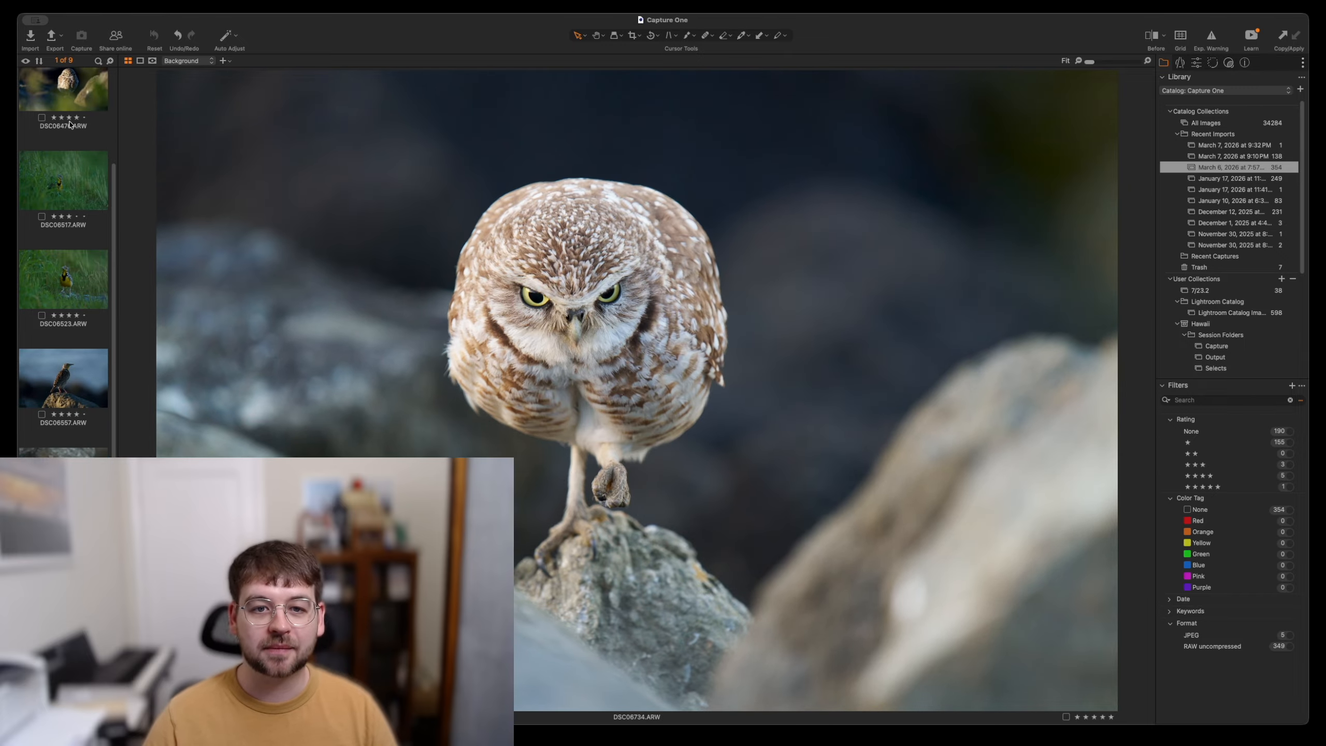
pyautogui.press('Down')
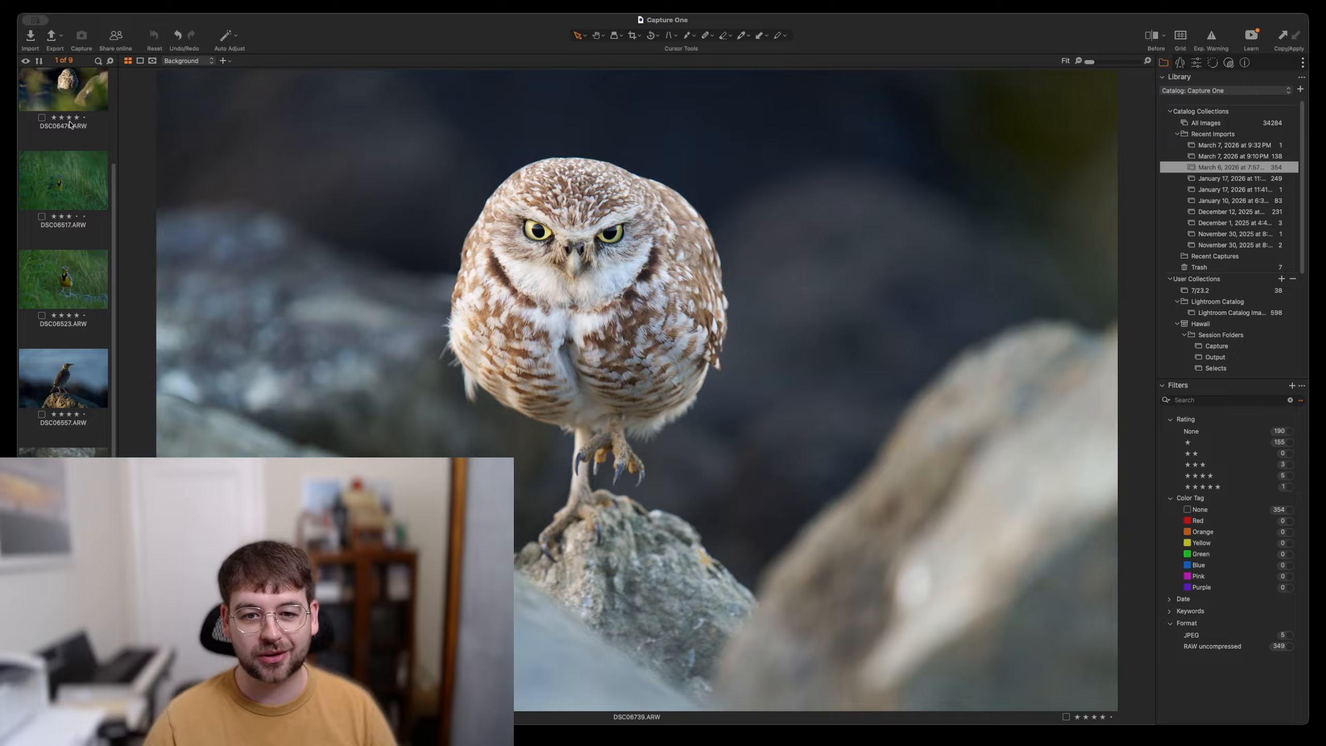
pyautogui.press('Down')
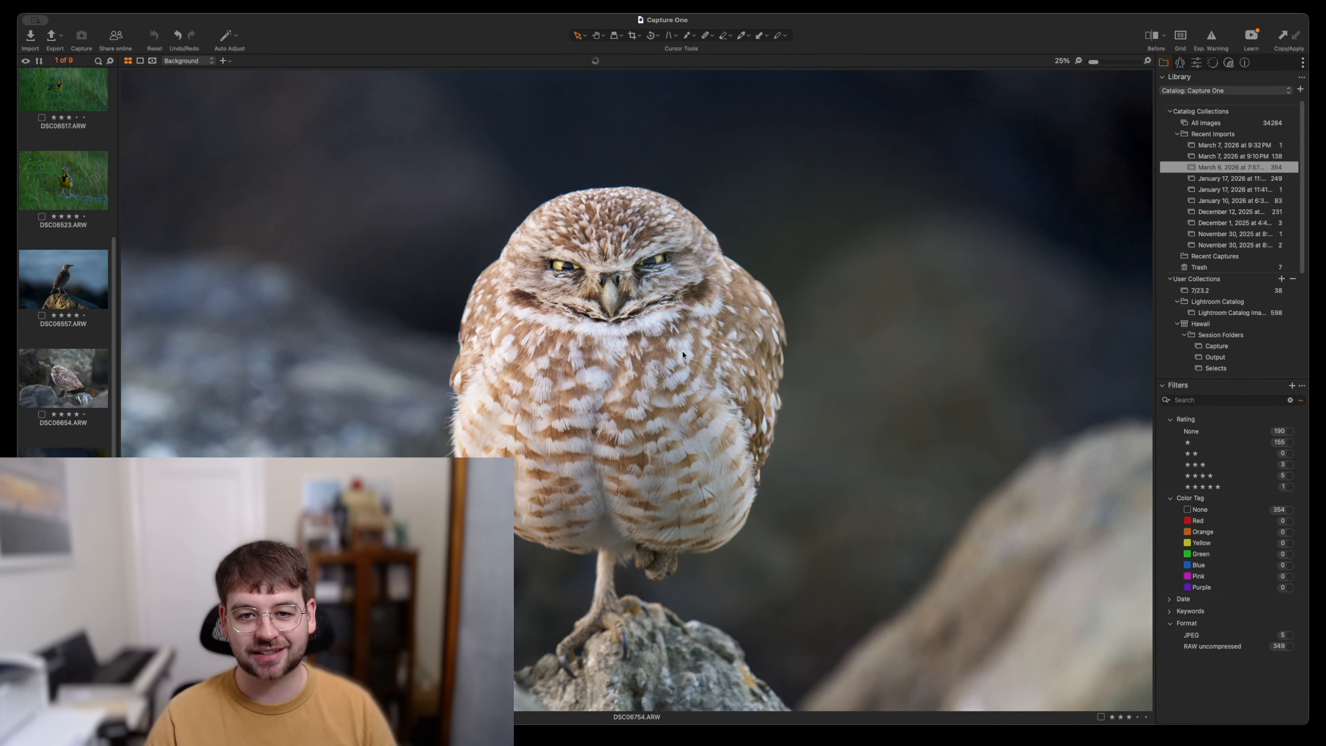
# - Select DSC06739 for editing, show the image adjustment tools, and compare it with owl photos DSC06734 and DSC06654
pyautogui.press('Up')
pyautogui.press('Up')
pyautogui.press('Up')
pyautogui.press('Up')
pyautogui.press('Up')
pyautogui.press('Up')
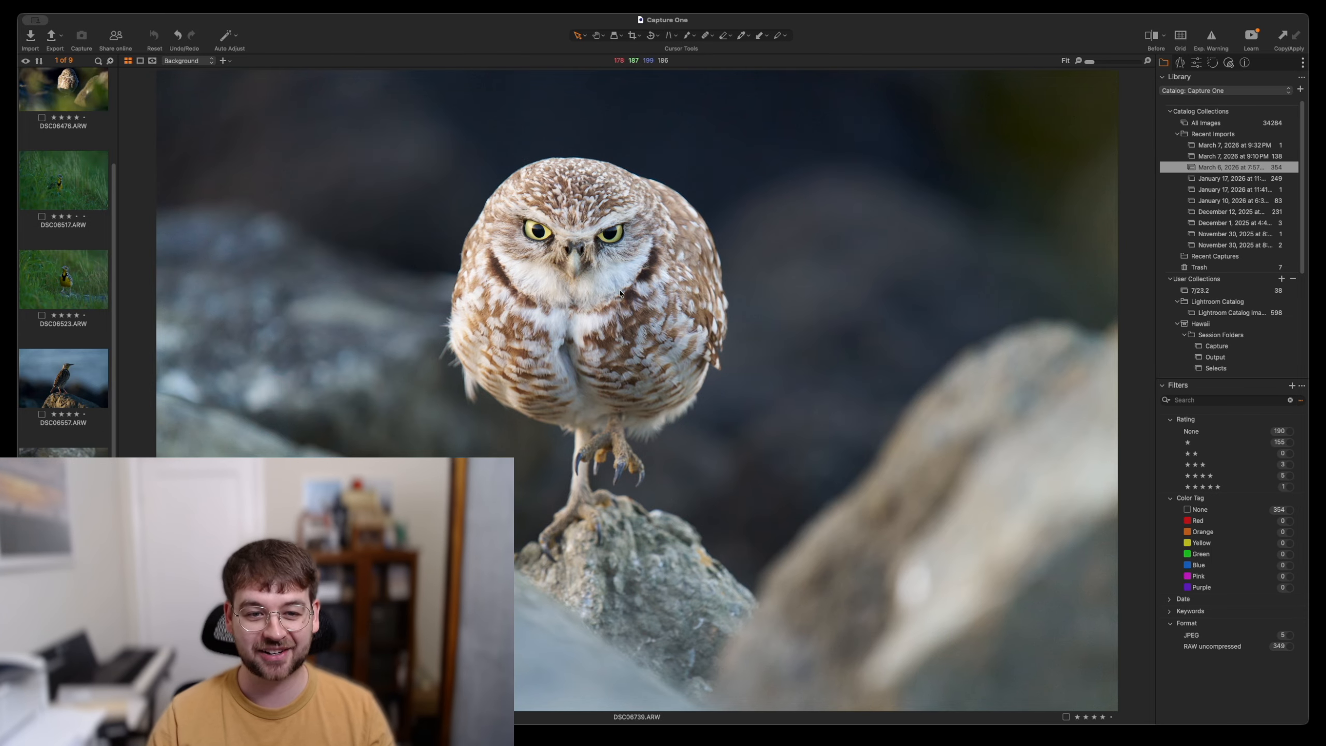
pyautogui.click(1197, 63)
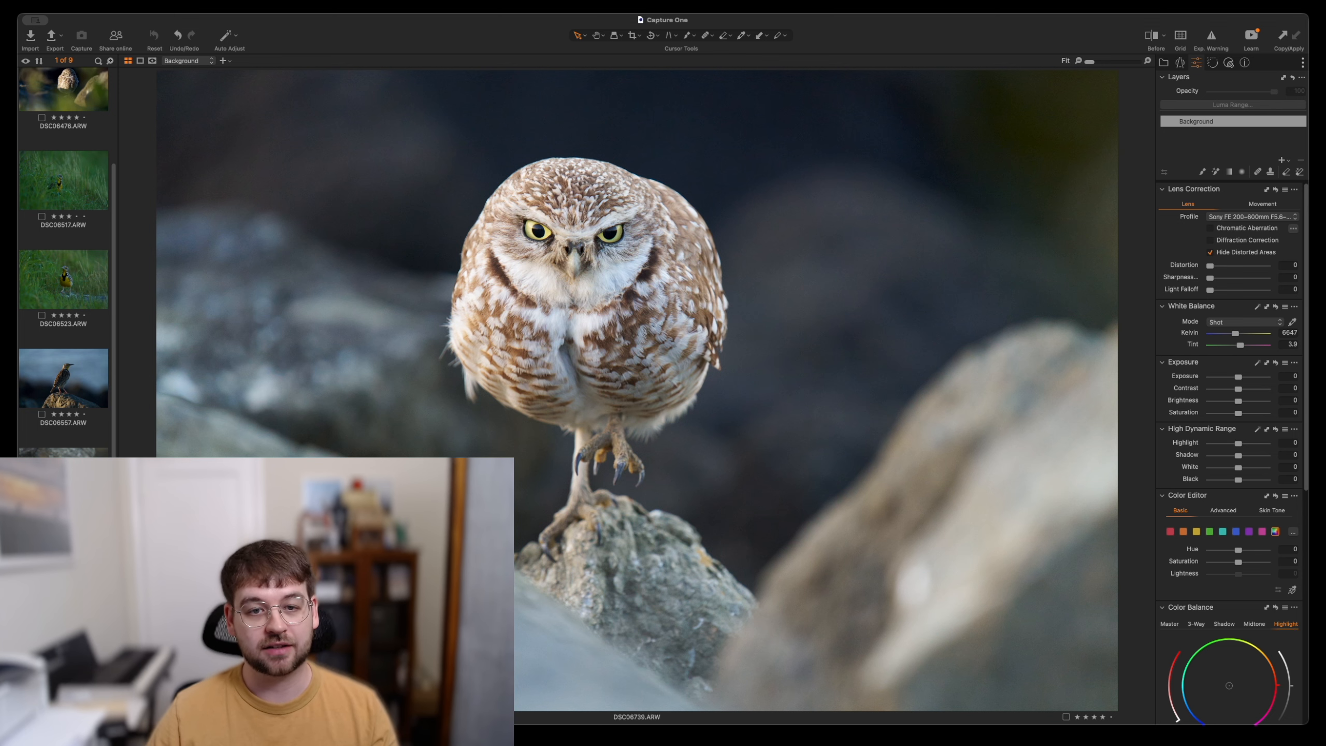
pyautogui.press('Up')
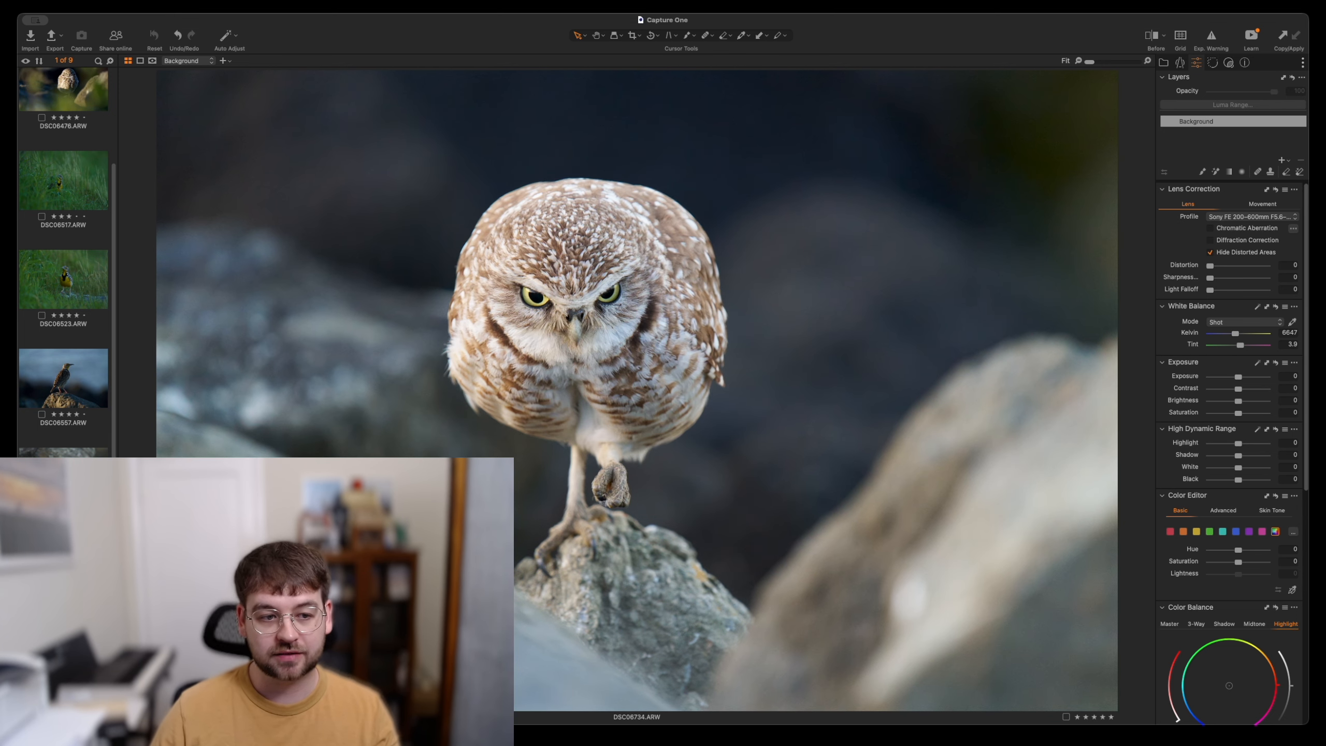
pyautogui.press('Up')
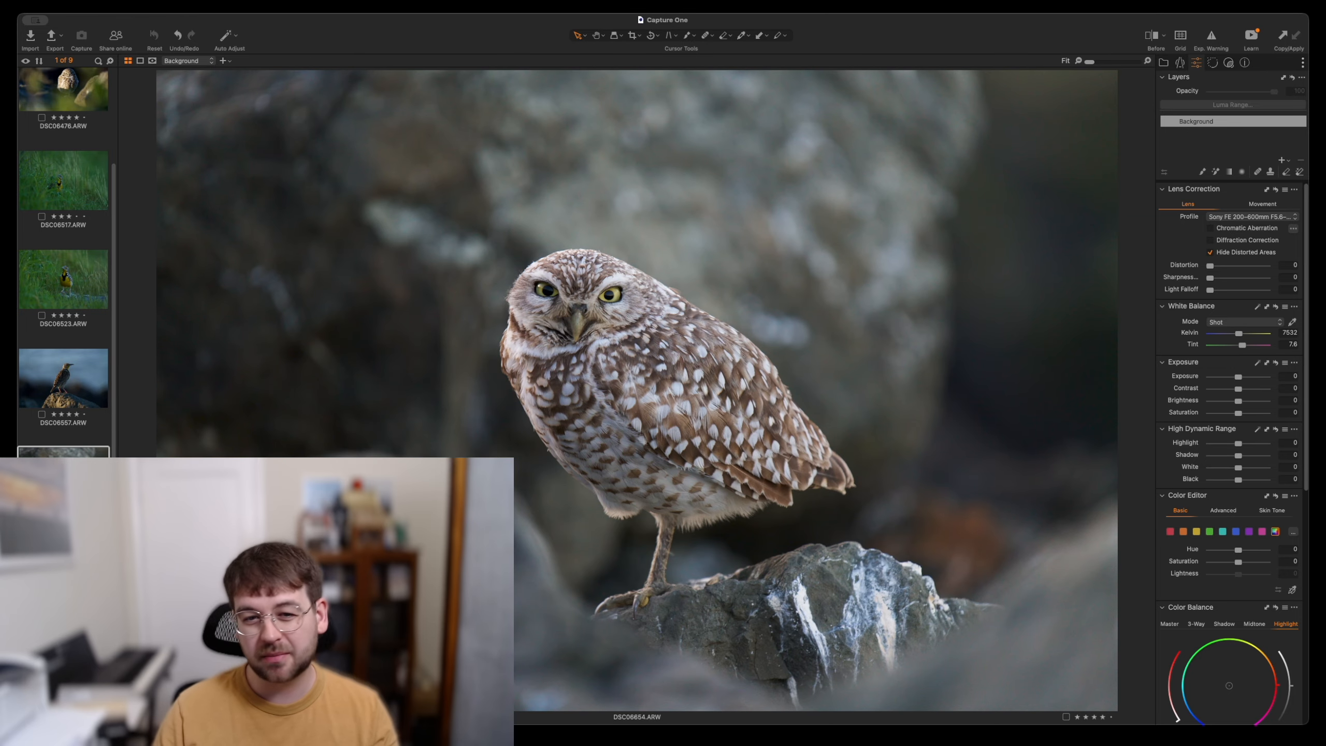
pyautogui.press('Down')
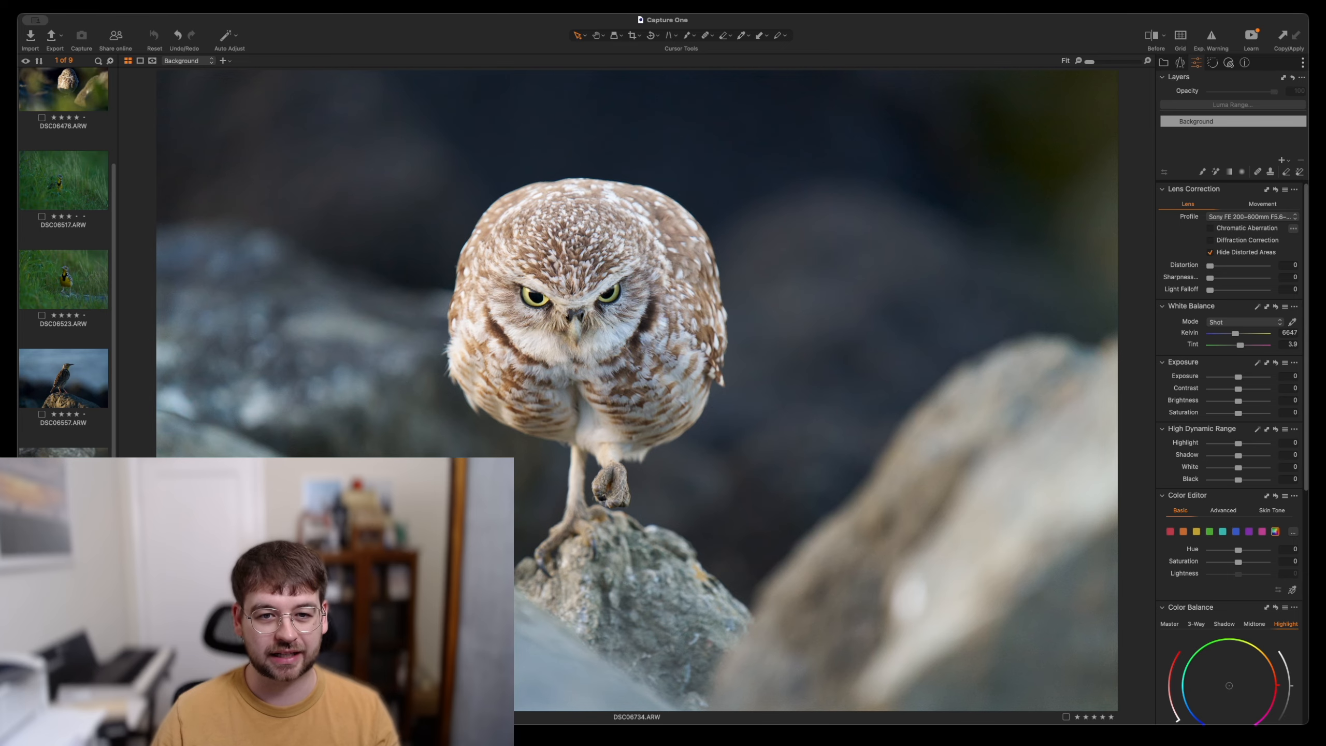
pyautogui.press('Down')
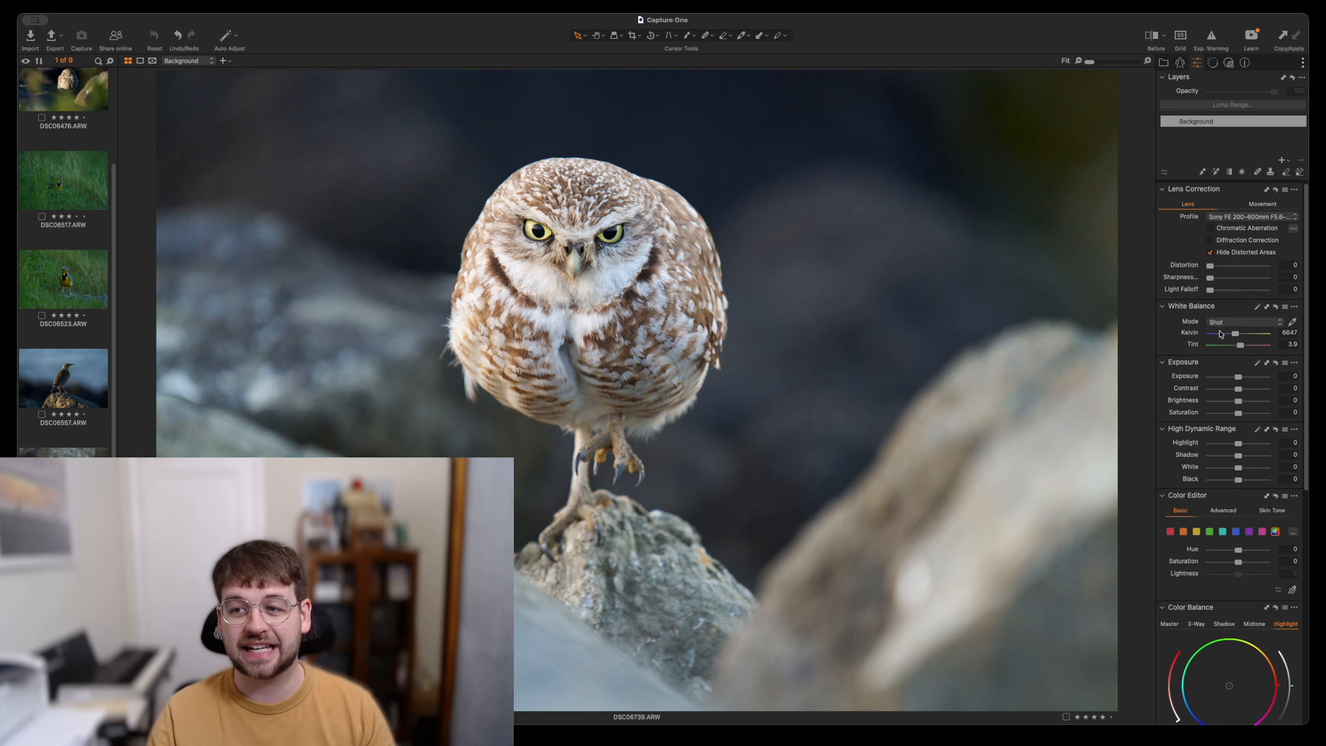
# - Set the white balance of DSC06739 to 7331 Kelvin and its Dehaze amount to 15, comparing the photo with and without Dehaze
pyautogui.moveTo(1236, 333); pyautogui.dragTo(1241, 332)
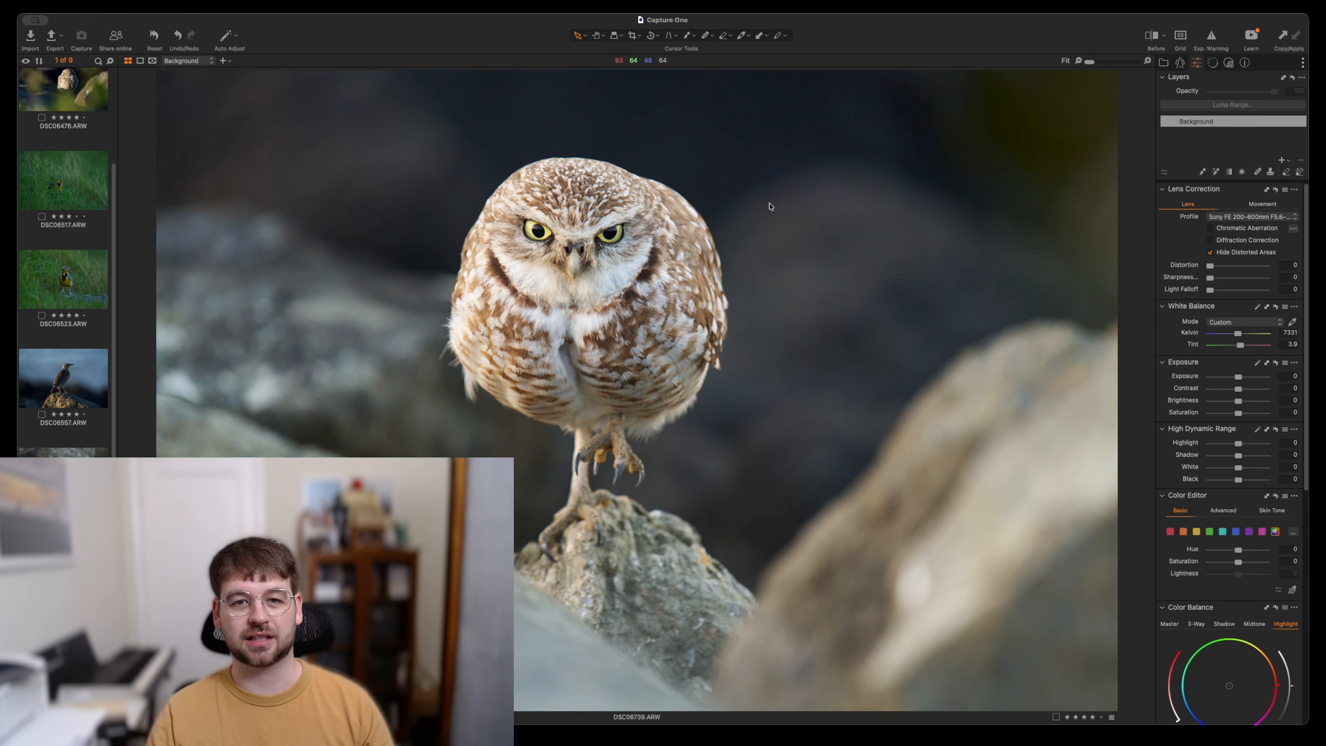
pyautogui.scroll(-10, 1256, 458)
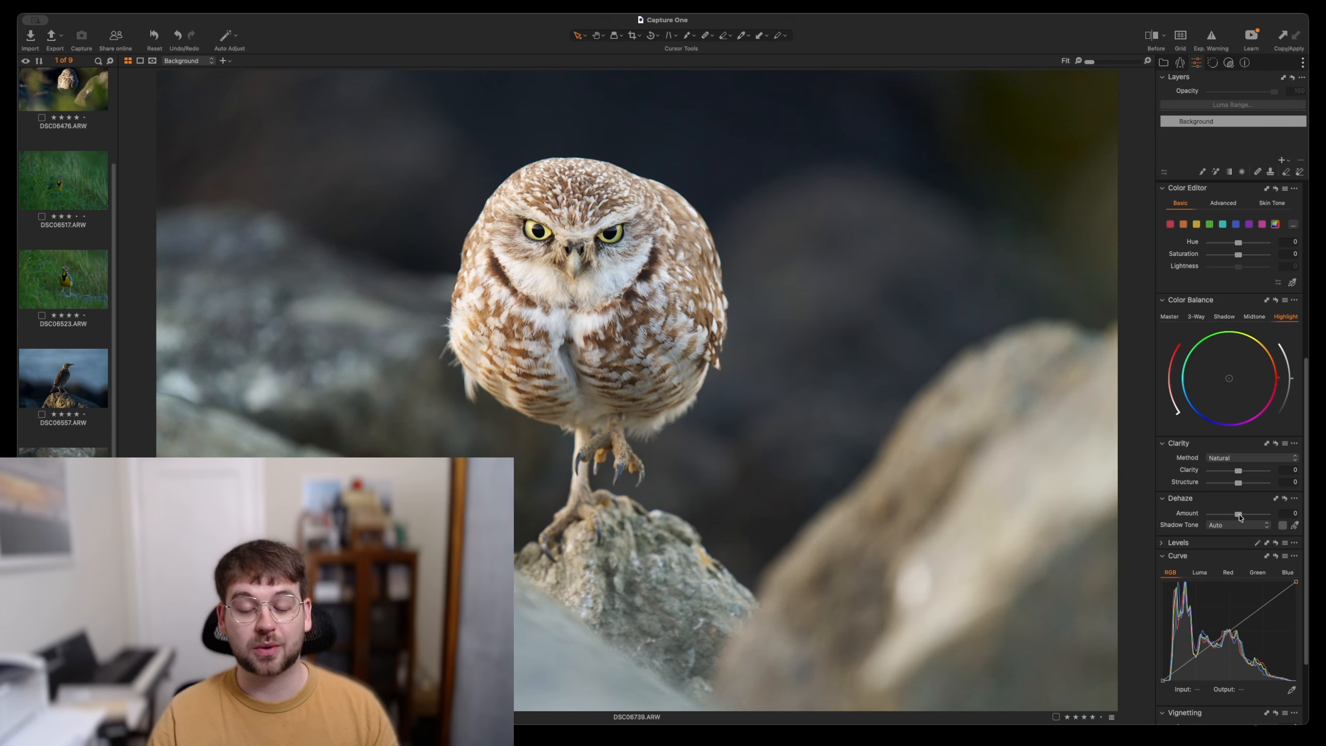
pyautogui.moveTo(1240, 516)
pyautogui.mouseDown()
pyautogui.moveTo(1212, 517)
pyautogui.moveTo(1245, 517)
pyautogui.mouseUp()
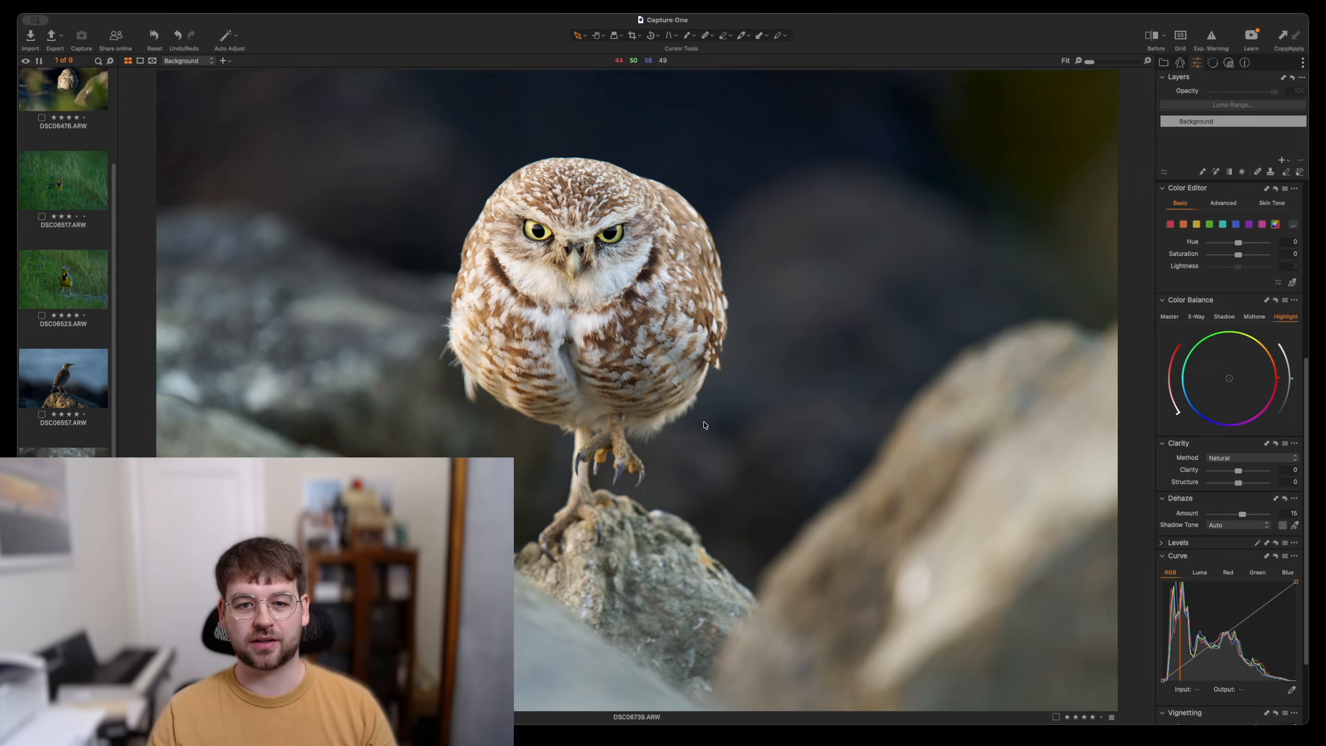
pyautogui.click(1282, 499)
pyautogui.press('super+z')
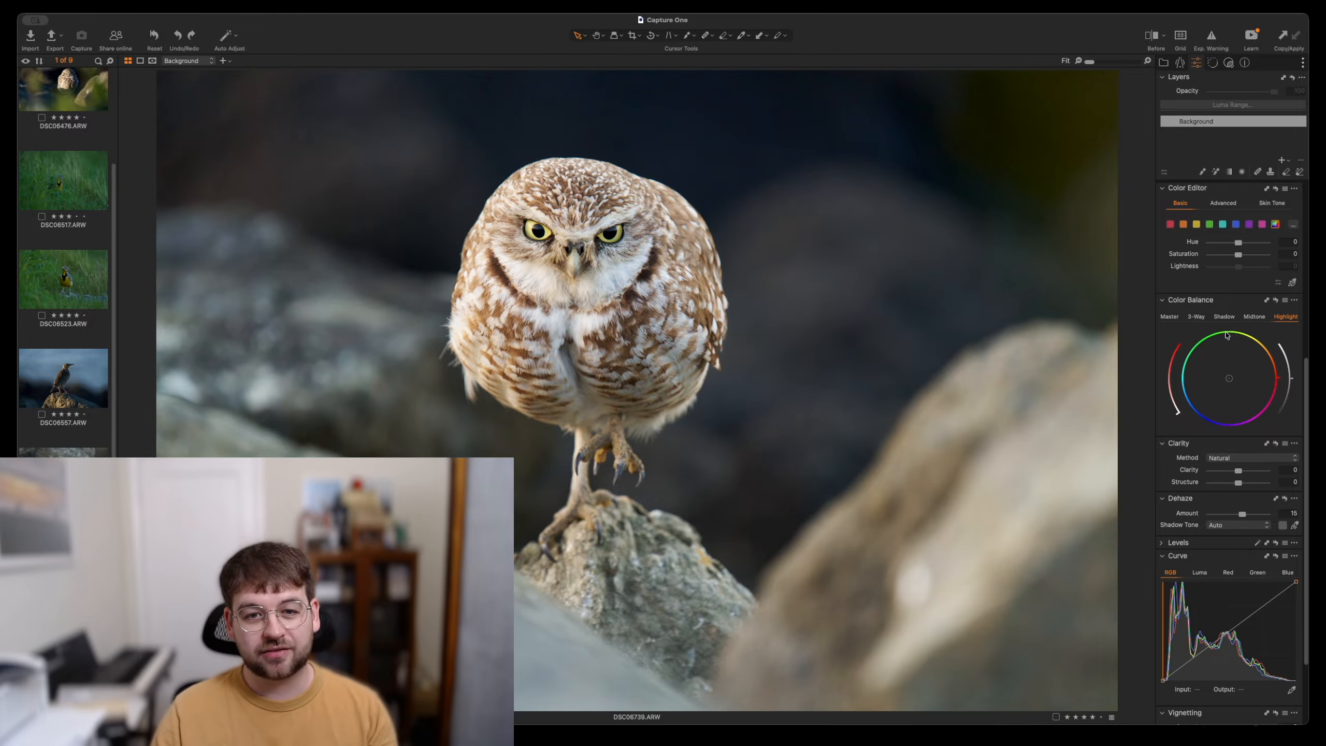
# - Brighten the owl photo by setting its Exposure to 0.14
pyautogui.scroll(6, 1224, 350)
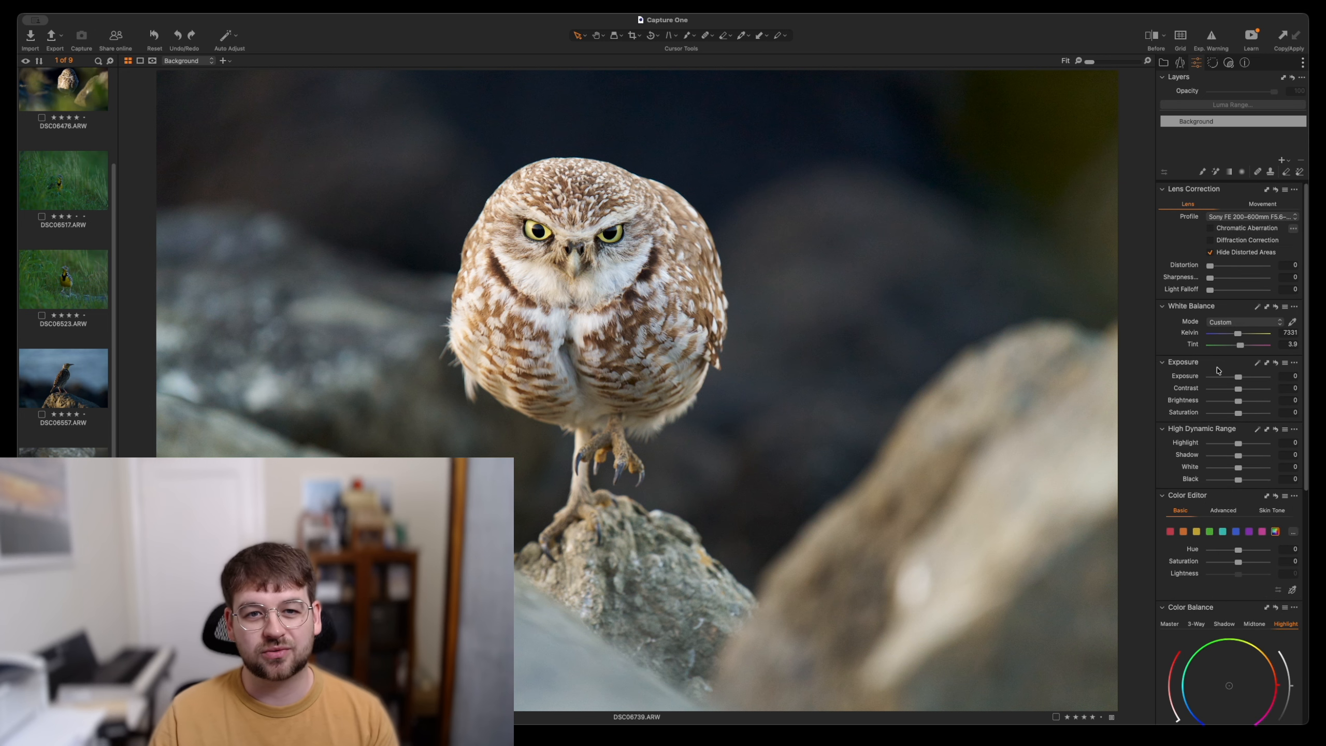
pyautogui.moveTo(1240, 378); pyautogui.dragTo(1243, 378)
pyautogui.scroll(-5, 1242, 380)
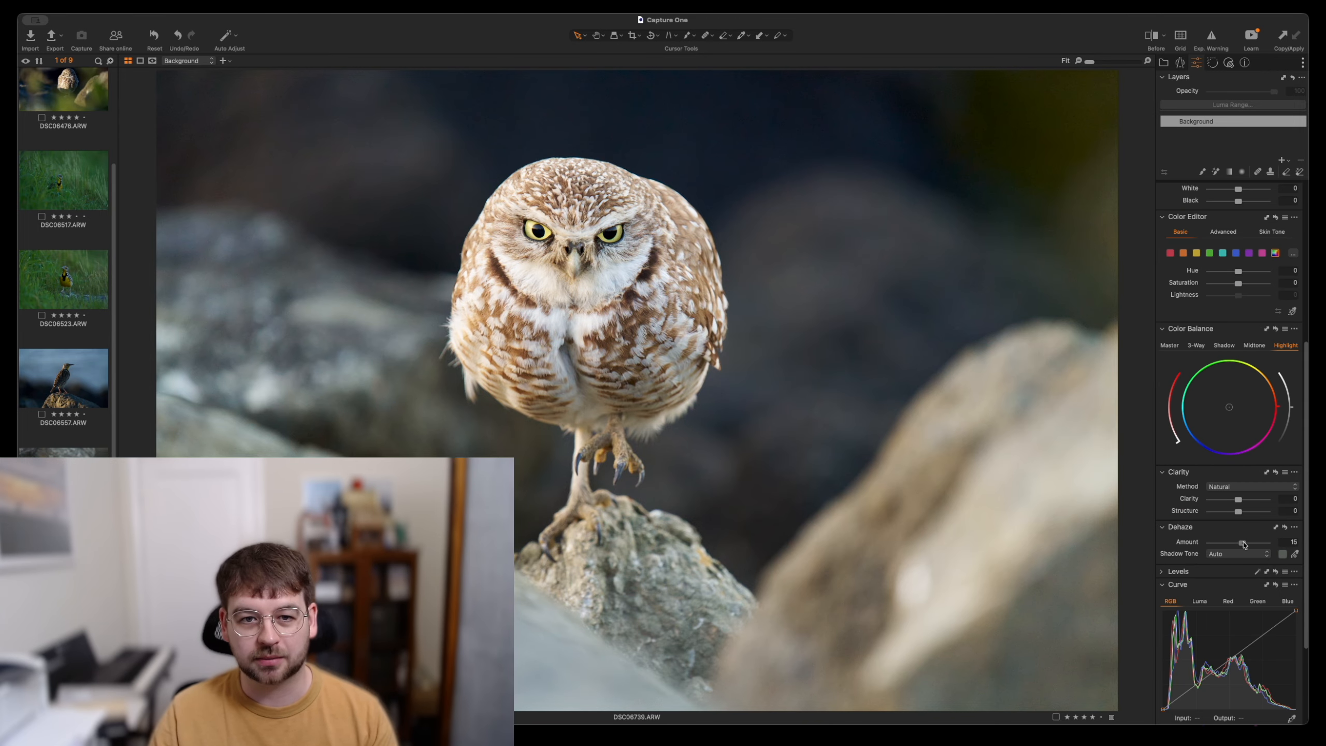
pyautogui.scroll(5, 1240, 374)
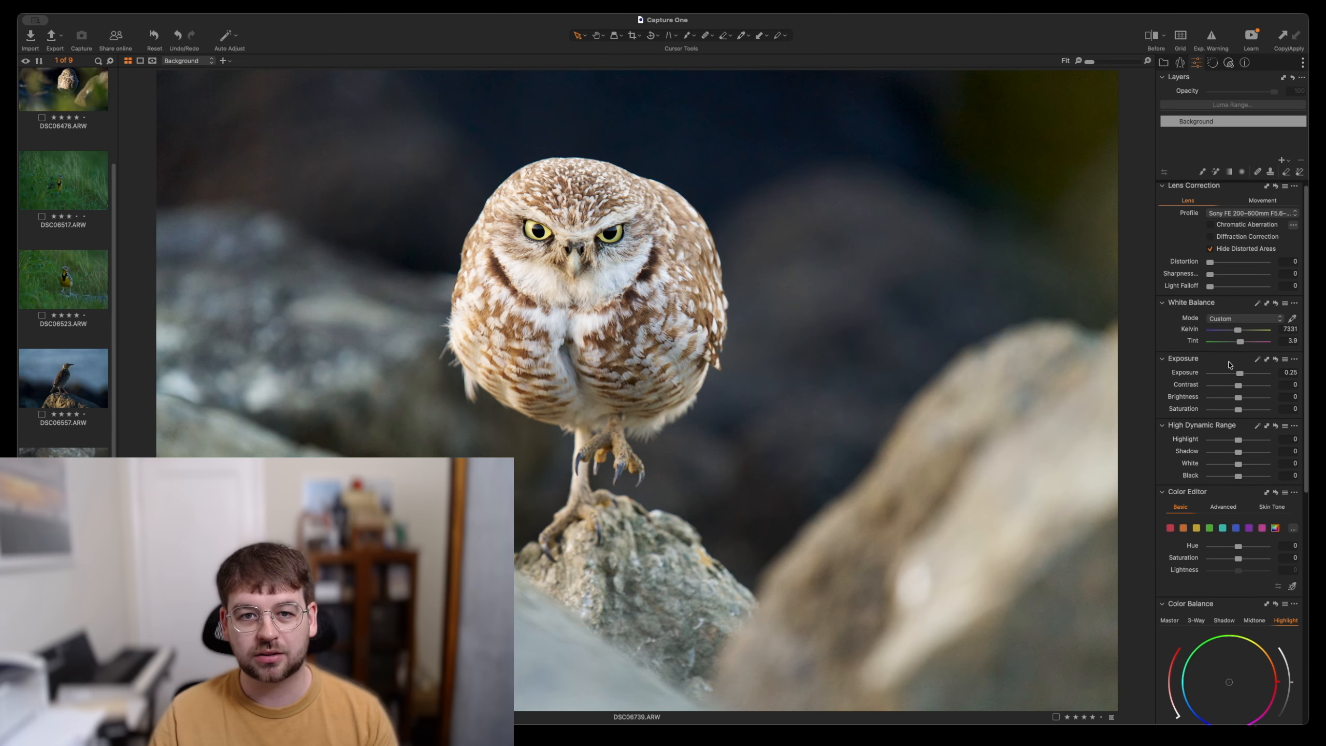
pyautogui.moveTo(1241, 373); pyautogui.dragTo(1240, 373)
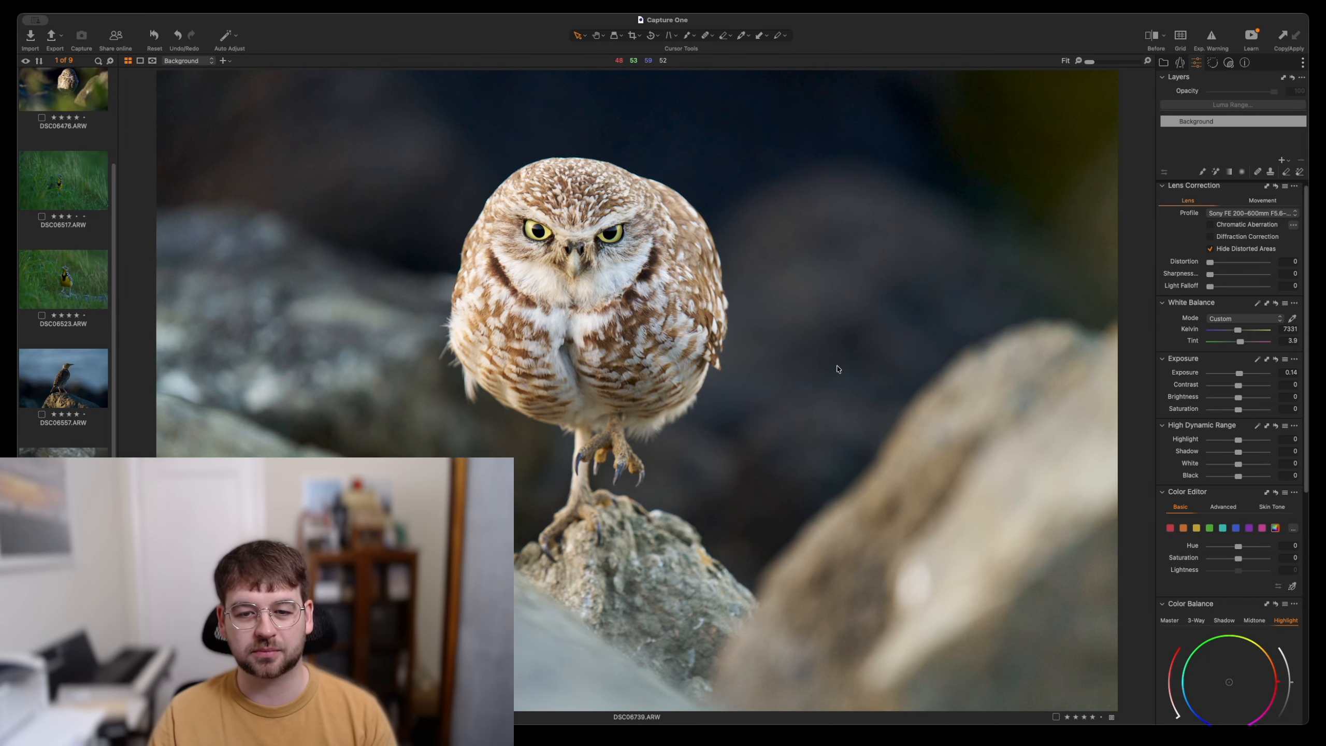
# - Try a darker Shadow value and reset it to 0, and set Black to -20 after testing -100 and 100
pyautogui.click(1228, 452)
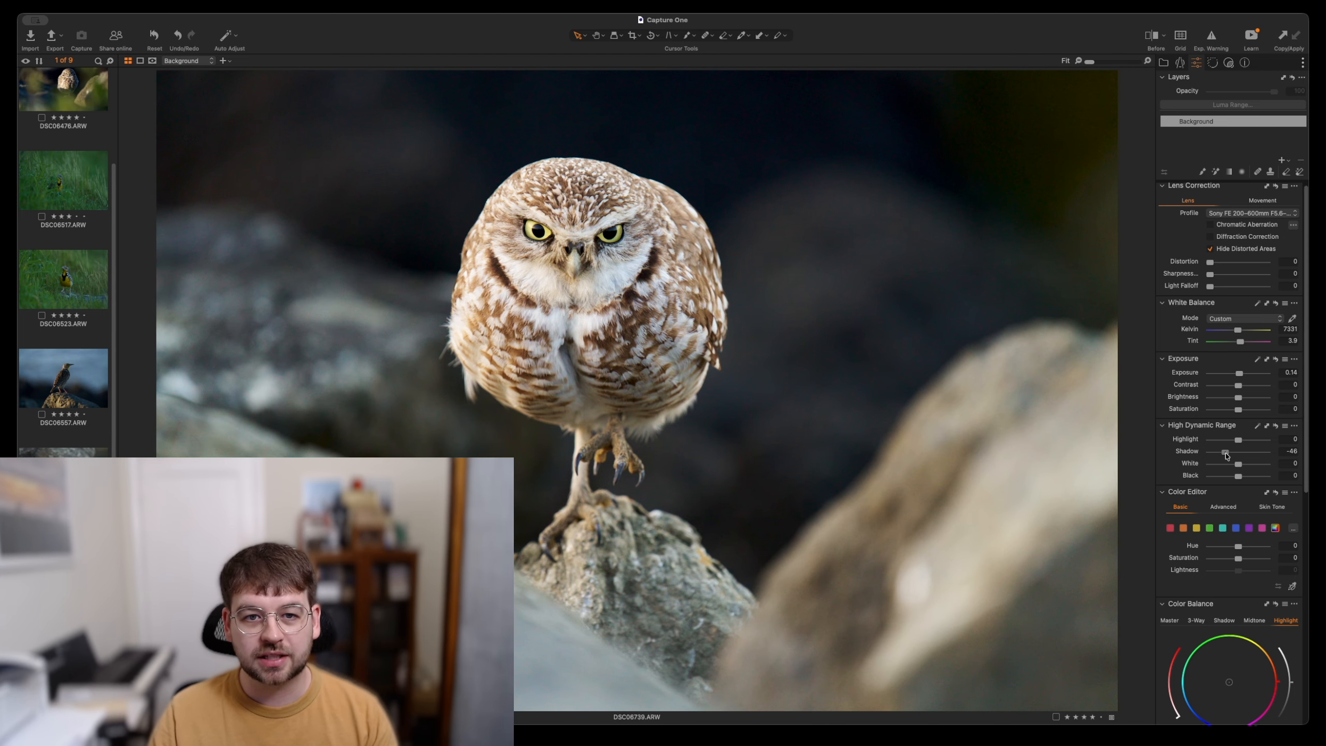
pyautogui.doubleClick(1225, 452)
pyautogui.doubleClick(1225, 476)
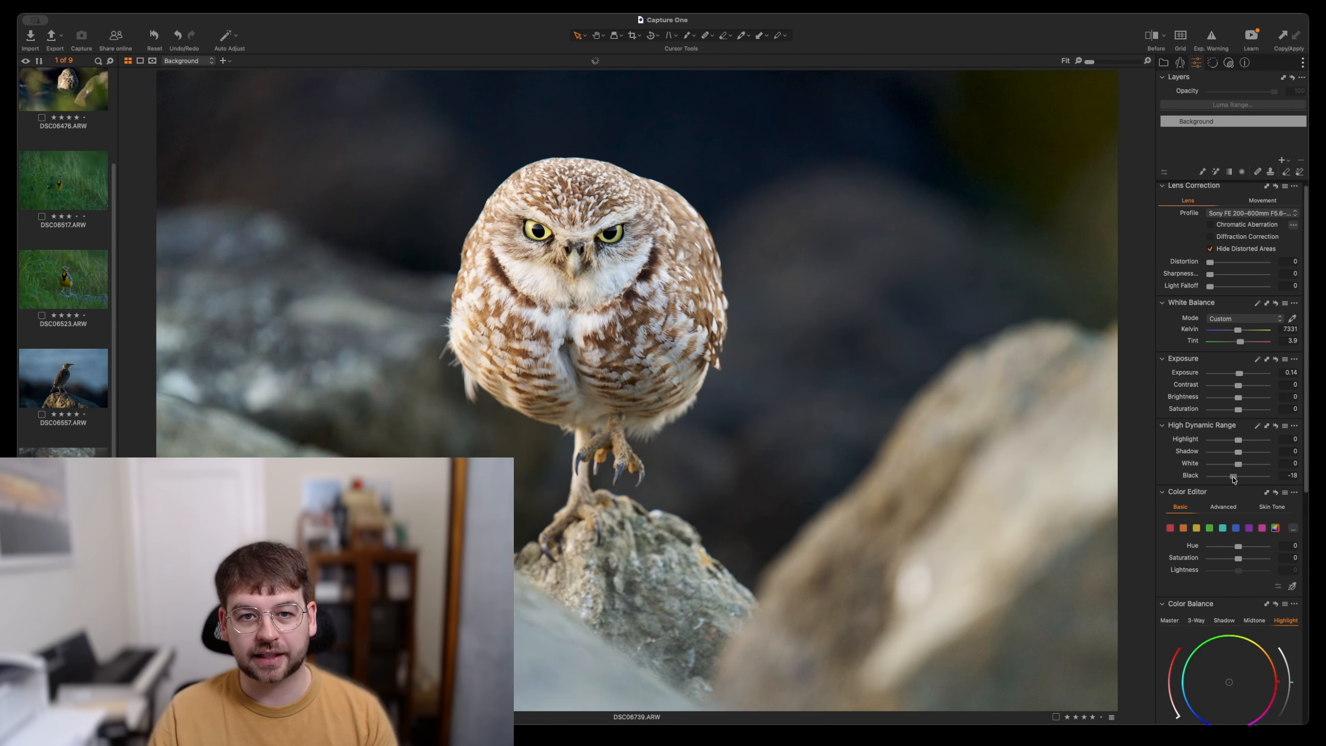
pyautogui.click(1225, 452)
pyautogui.moveTo(1225, 452); pyautogui.dragTo(1173, 473)
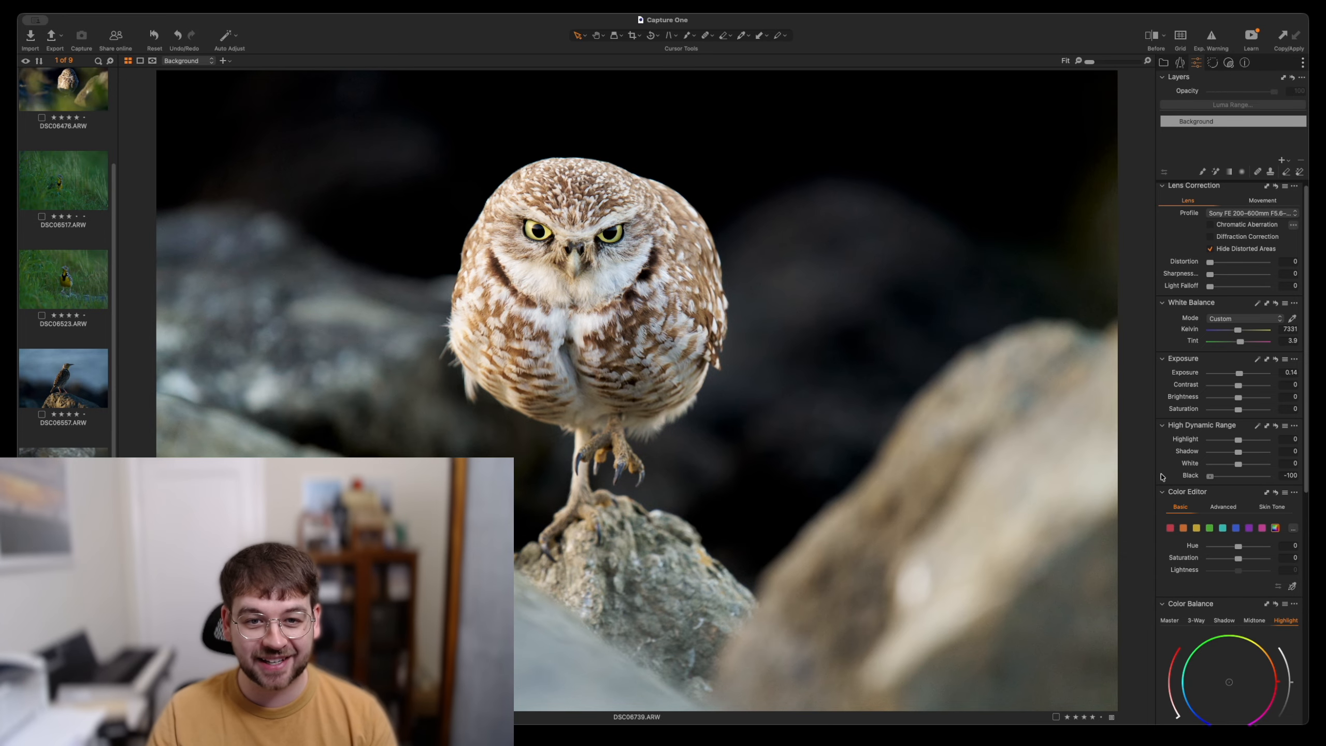
pyautogui.moveTo(1162, 477); pyautogui.dragTo(1266, 476)
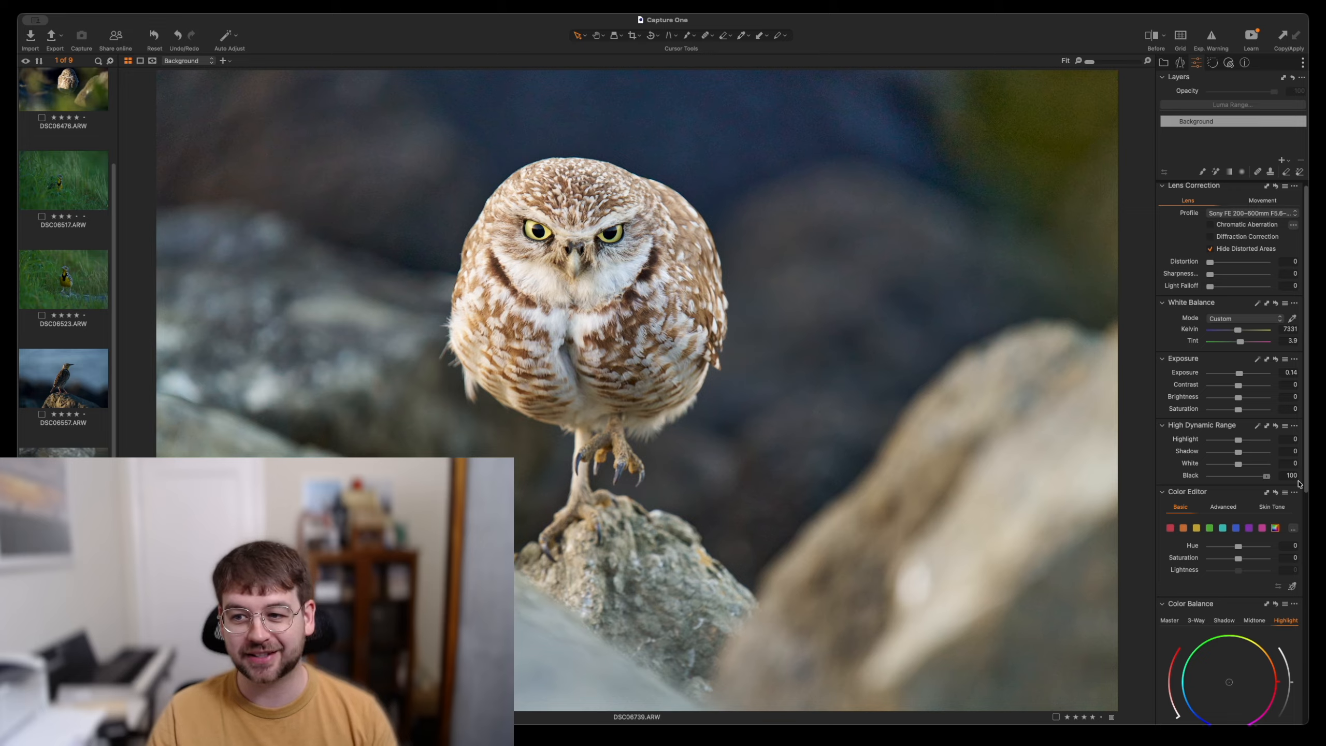
pyautogui.moveTo(1300, 483); pyautogui.dragTo(1234, 483)
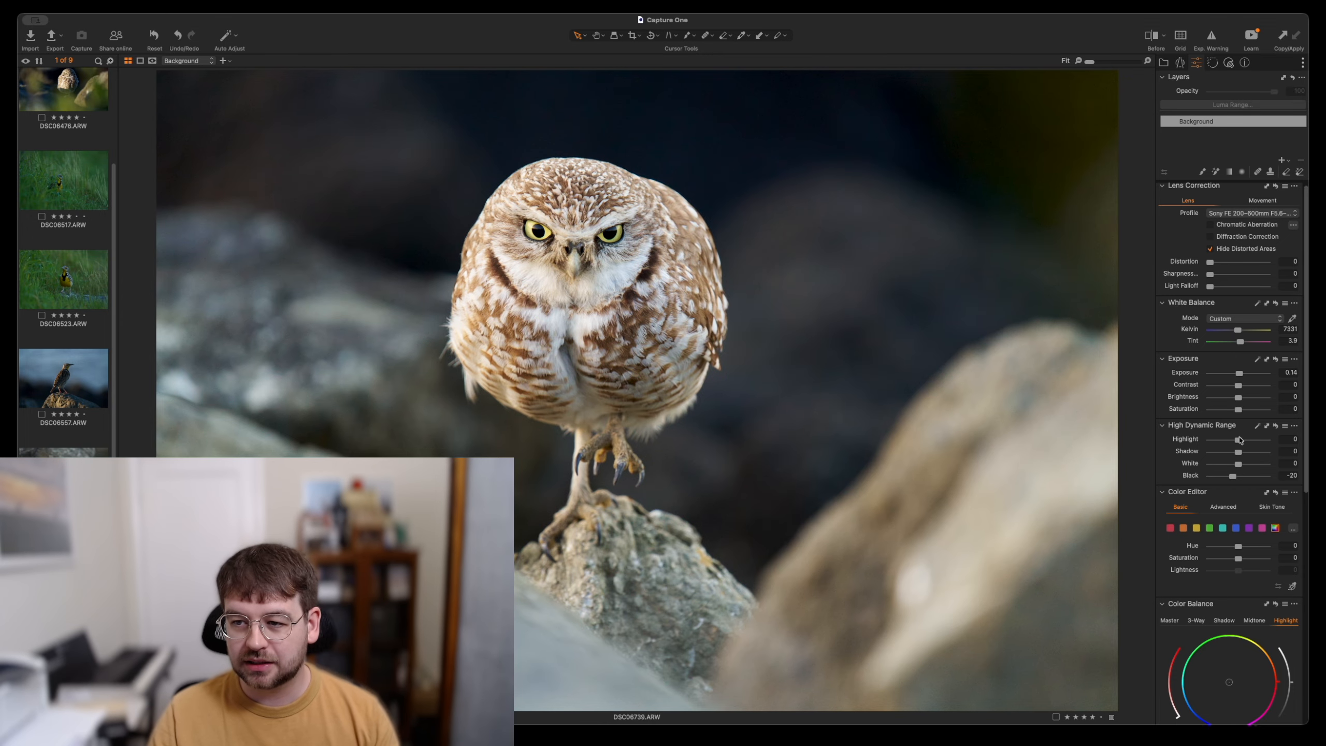
# - Set the High Dynamic Range Highlight to -3 and White to -15
pyautogui.moveTo(1238, 440); pyautogui.dragTo(1218, 464)
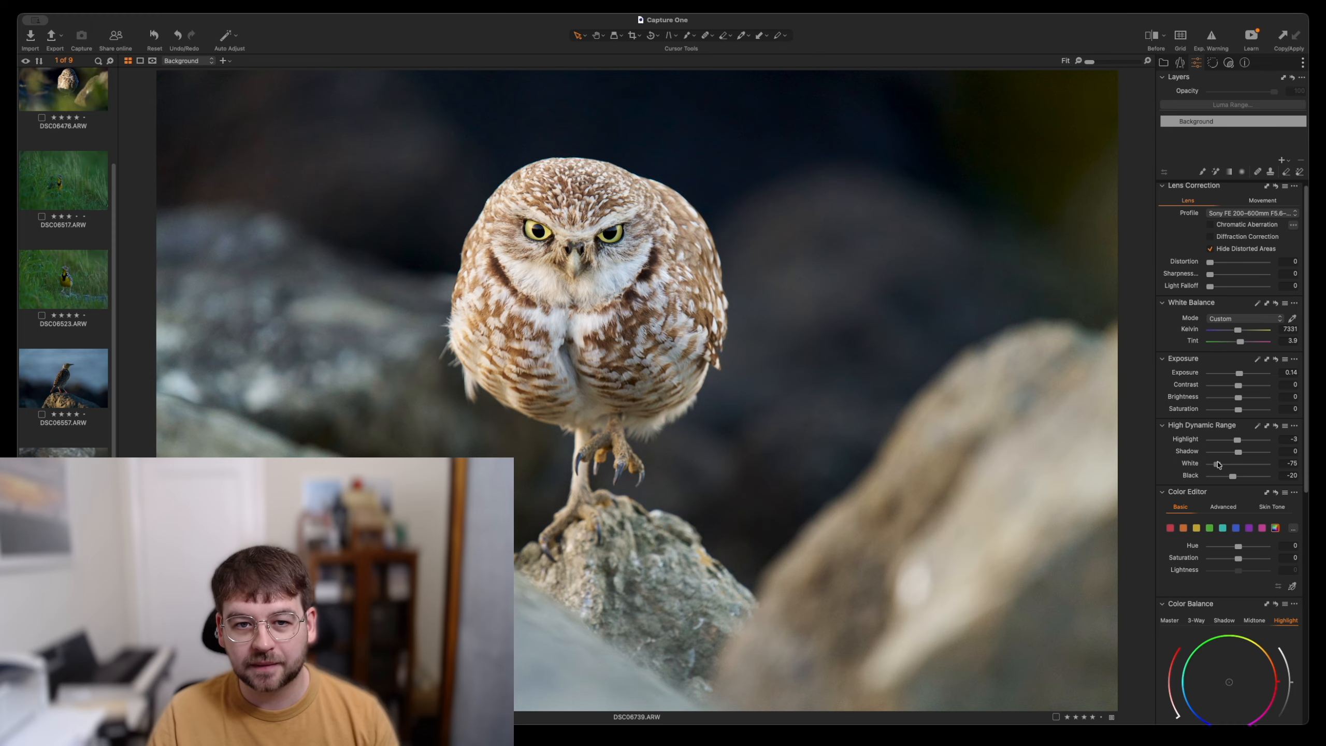
pyautogui.doubleClick(1218, 464)
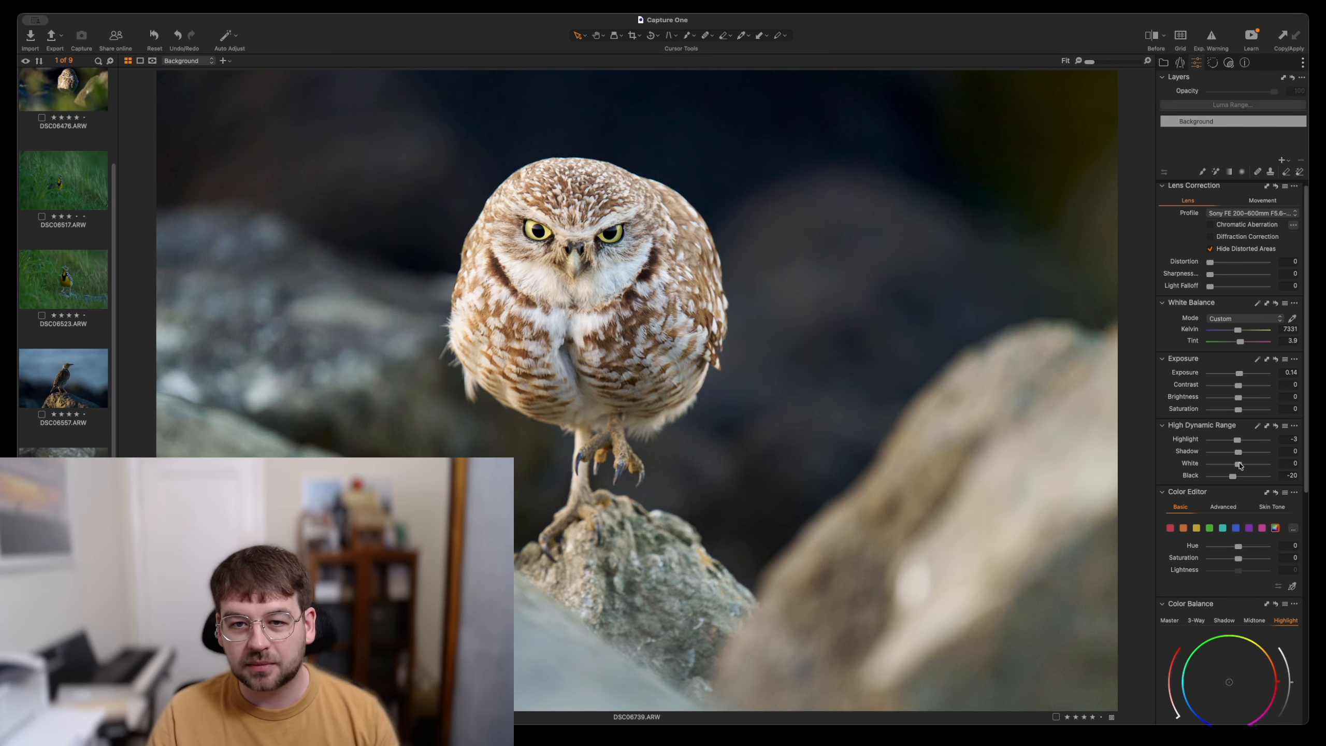
pyautogui.moveTo(1239, 465); pyautogui.dragTo(1233, 463)
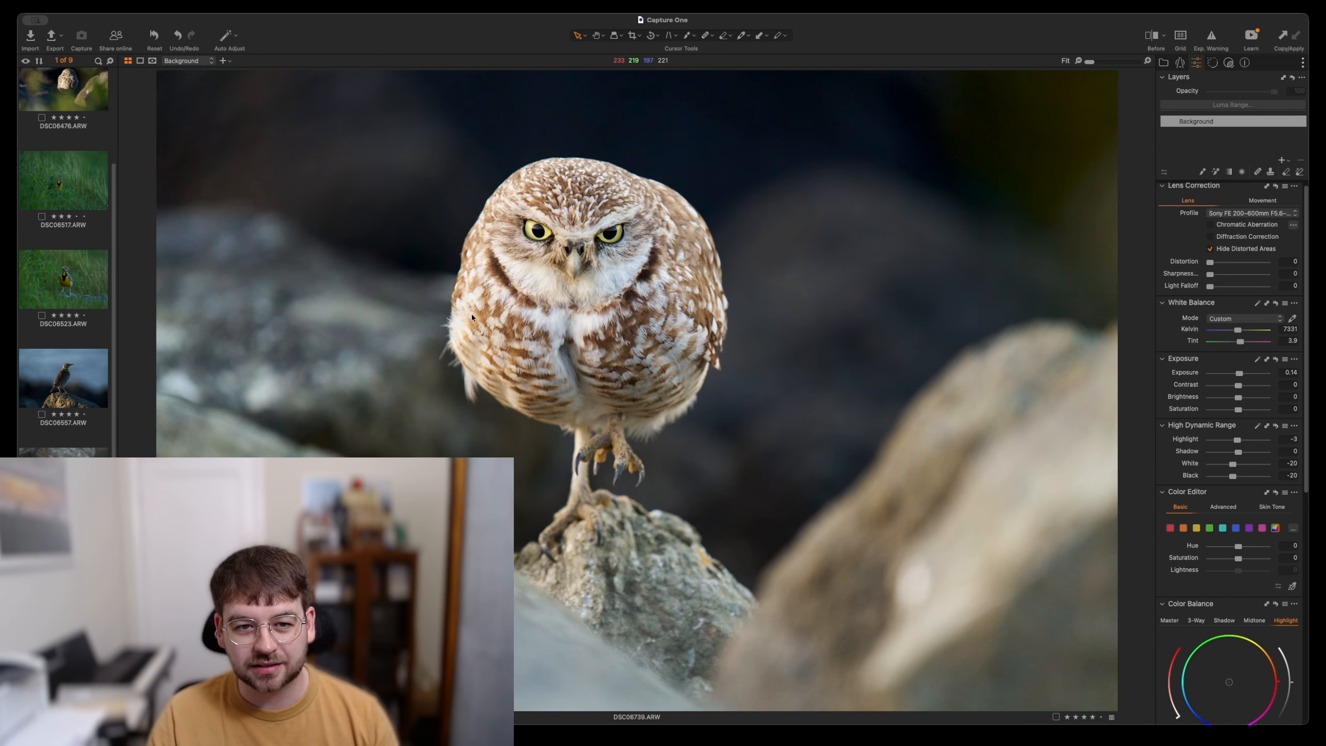
pyautogui.doubleClick(1233, 464)
pyautogui.moveTo(1233, 463); pyautogui.dragTo(1235, 466)
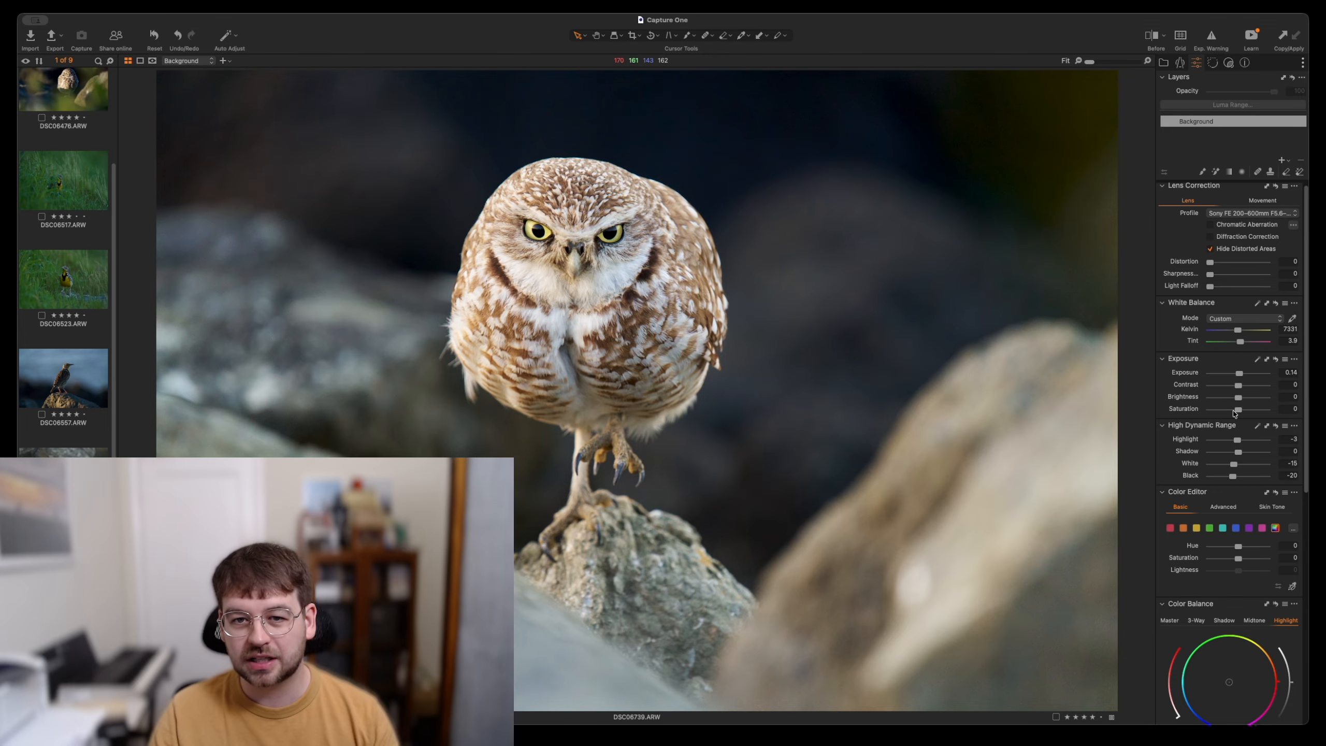
# - Set the Exposure tool's Saturation to 7, and compare with the unedited photo by resetting all adjustments and undoing the reset
pyautogui.moveTo(1236, 411); pyautogui.dragTo(1240, 416)
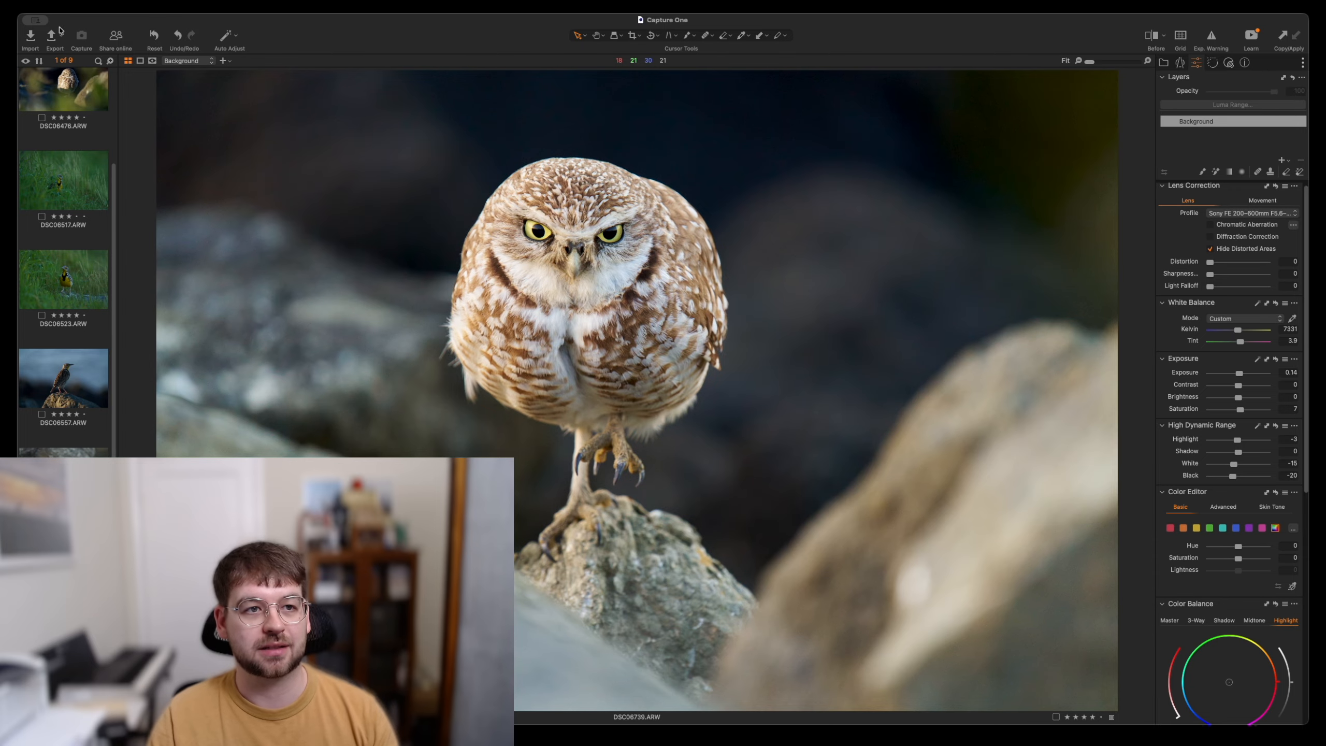
pyautogui.click(154, 36)
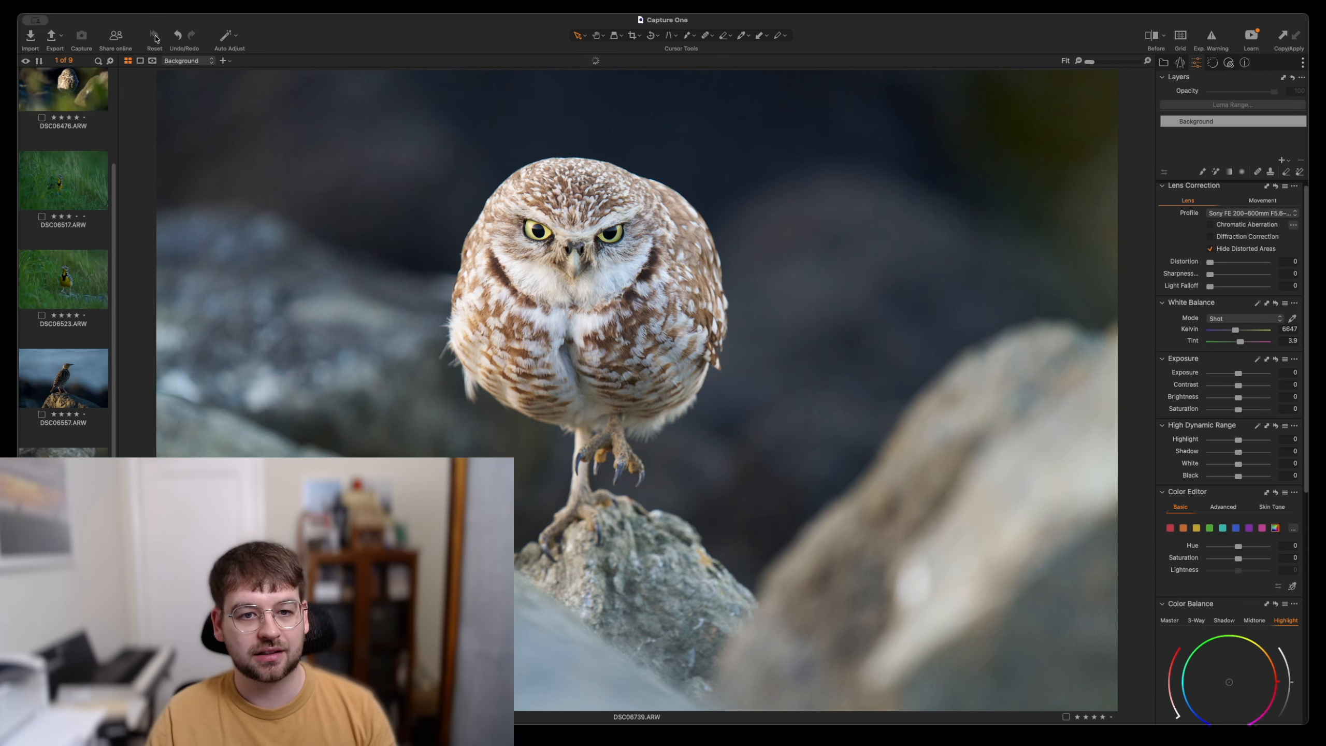
pyautogui.press('super+z')
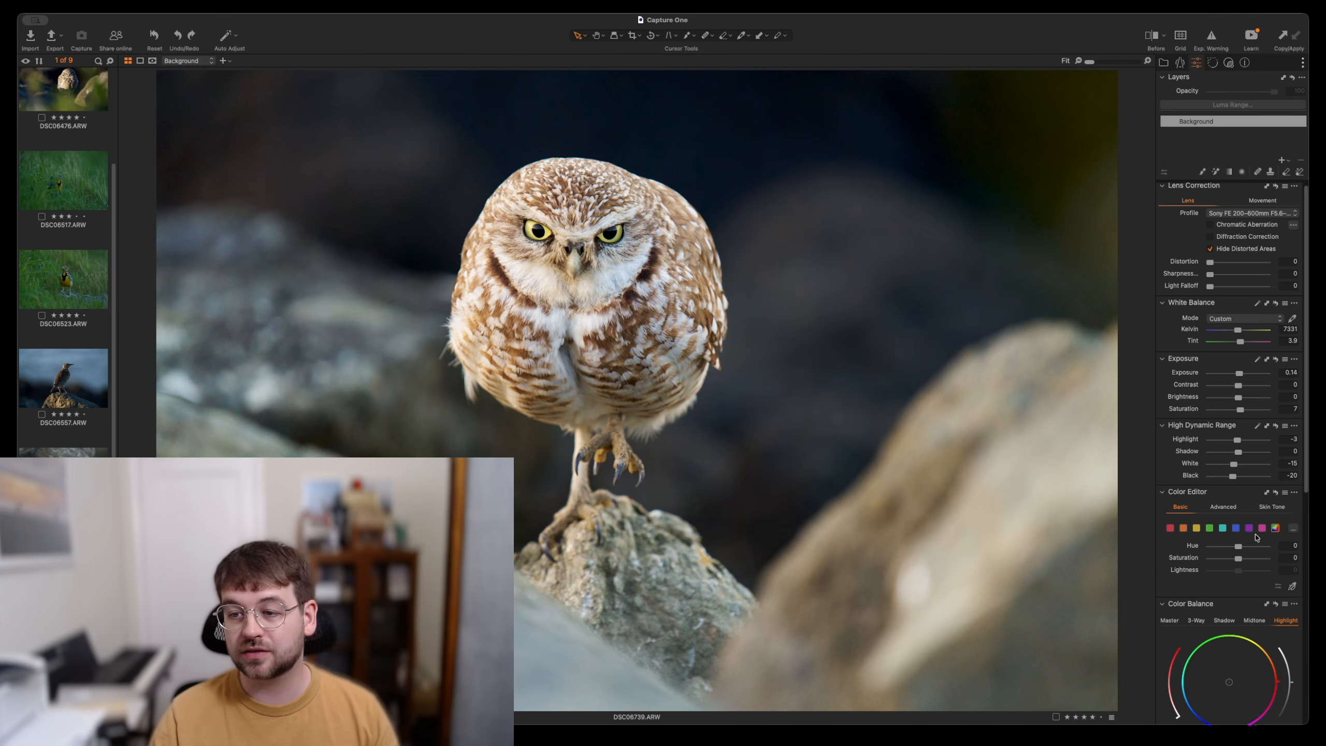
# - Try Color Editor changes on the cyan, green and blue ranges and return their values to 0
pyautogui.scroll(-2, 1264, 649)
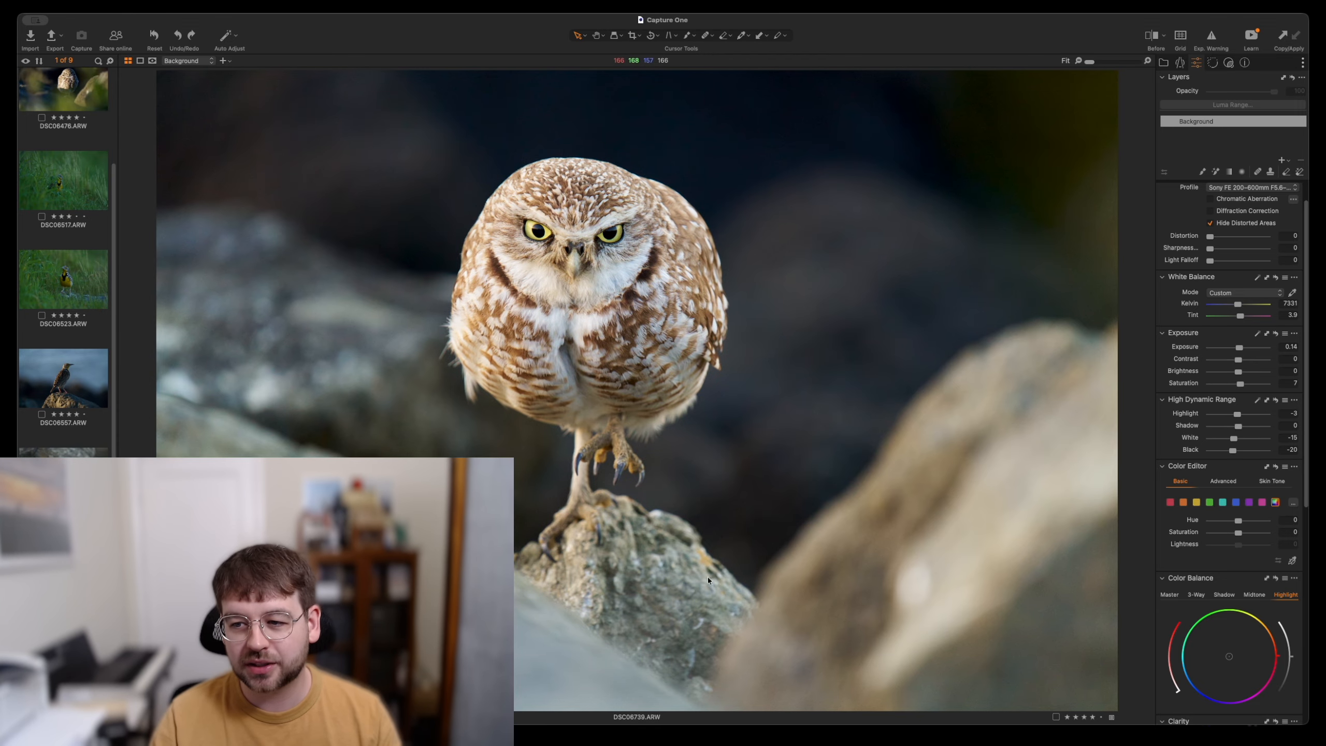
pyautogui.click(1224, 502)
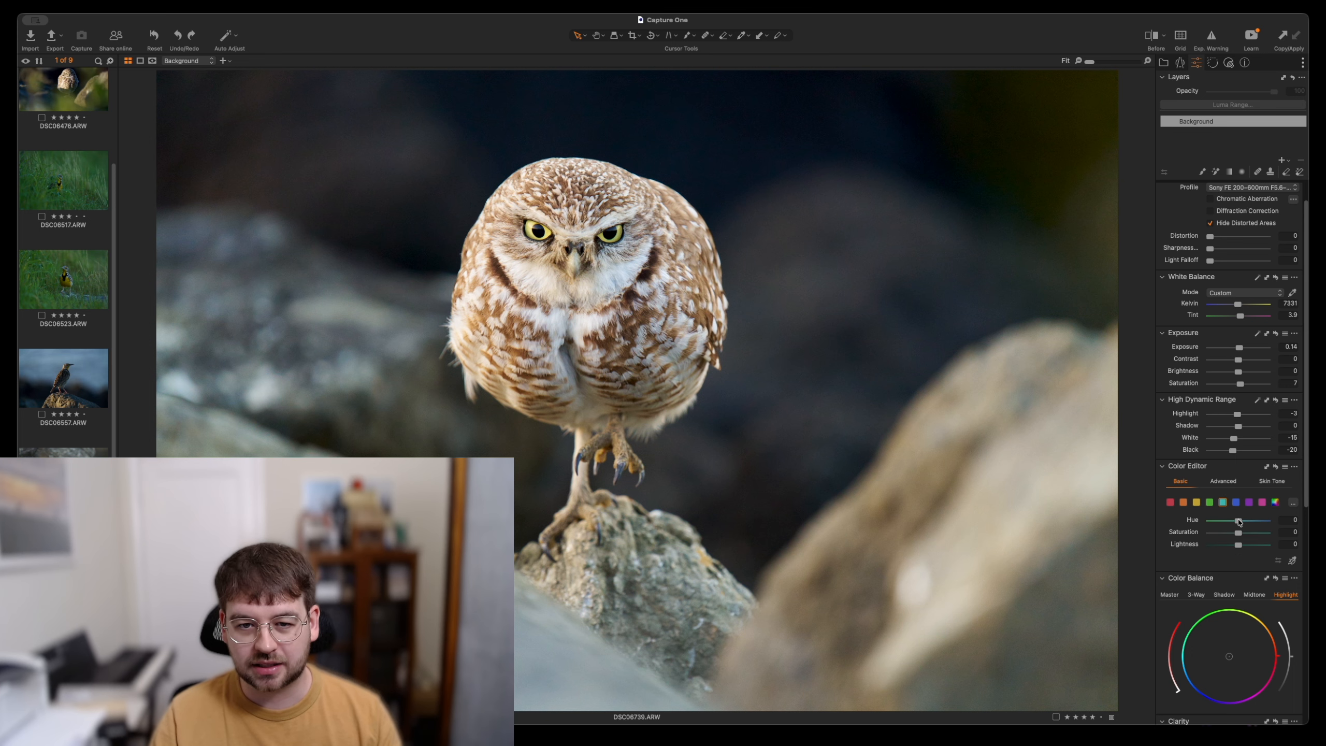
pyautogui.moveTo(1239, 521); pyautogui.dragTo(1209, 549)
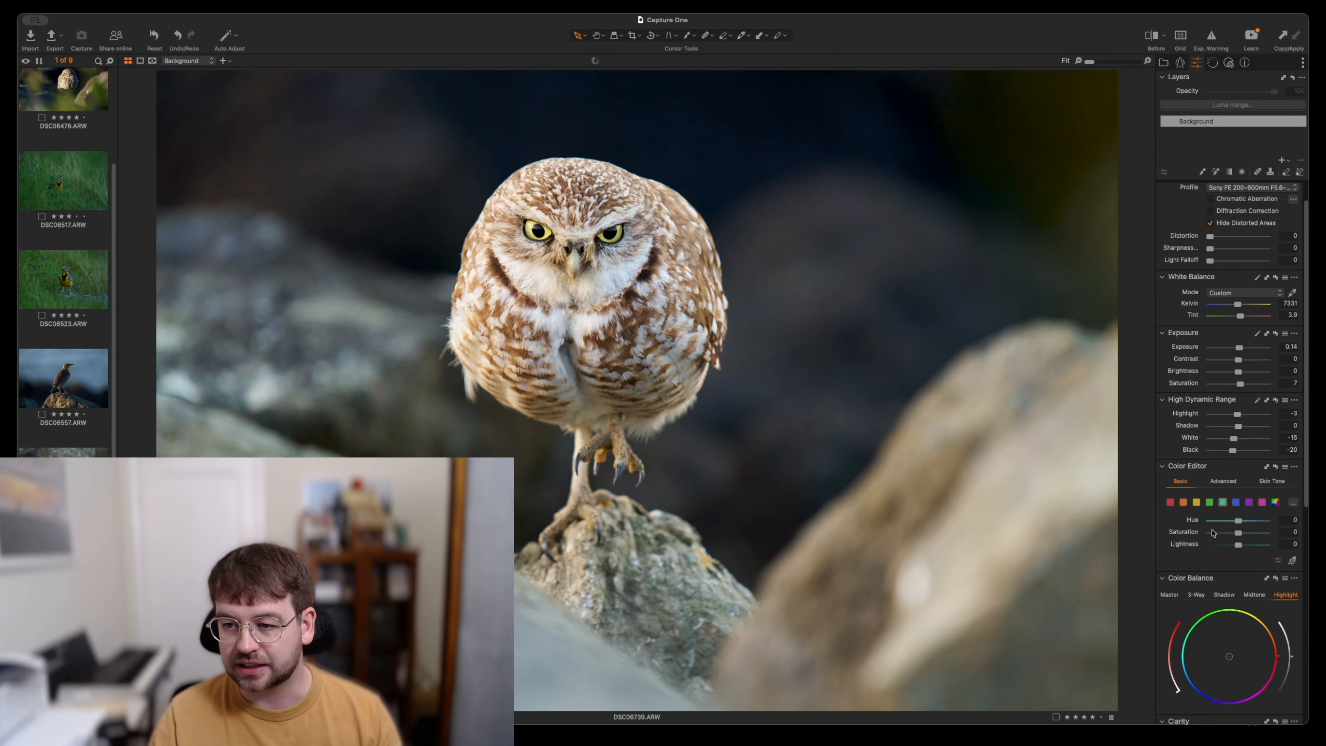
pyautogui.click(1210, 503)
pyautogui.moveTo(1239, 534)
pyautogui.mouseDown()
pyautogui.moveTo(1198, 537)
pyautogui.moveTo(1277, 539)
pyautogui.moveTo(1175, 542)
pyautogui.moveTo(1256, 537)
pyautogui.moveTo(1141, 528)
pyautogui.moveTo(1263, 534)
pyautogui.moveTo(1174, 537)
pyautogui.moveTo(1237, 537)
pyautogui.mouseUp()
pyautogui.click(1236, 502)
pyautogui.doubleClick(1237, 537)
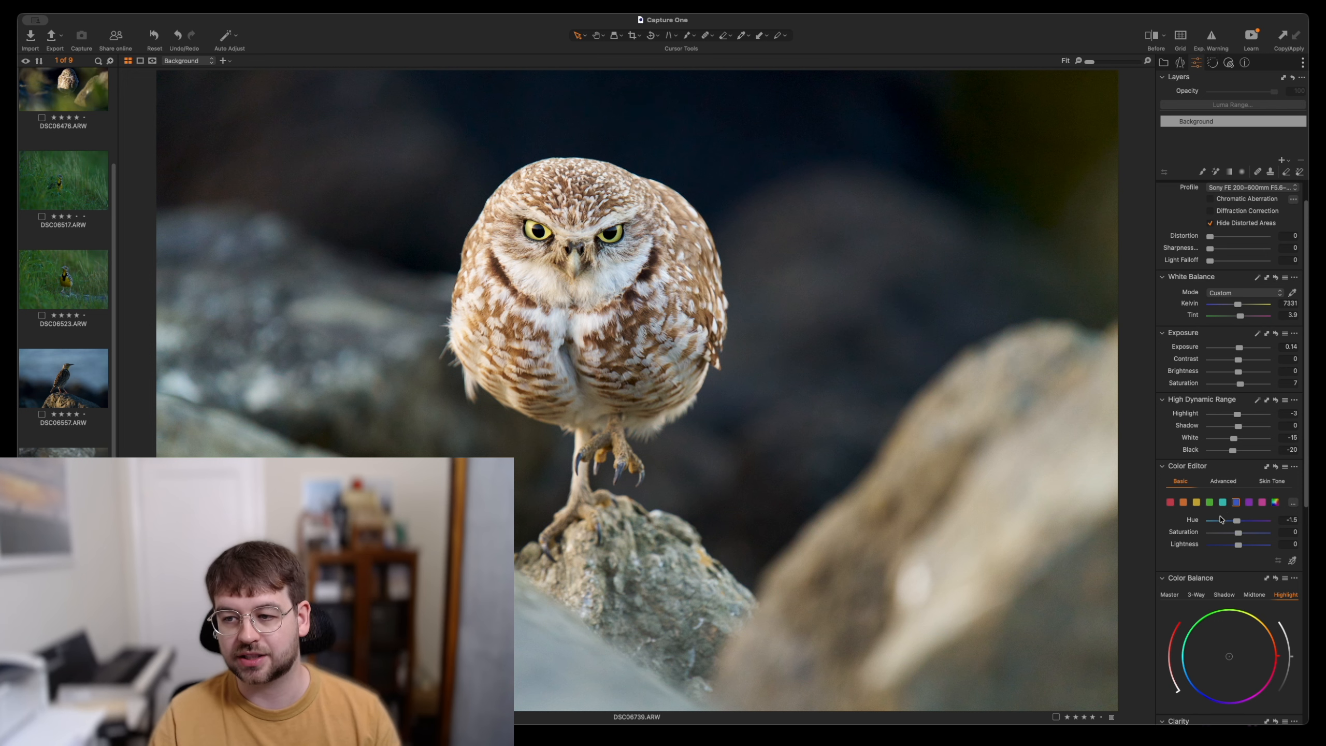
pyautogui.click(1212, 502)
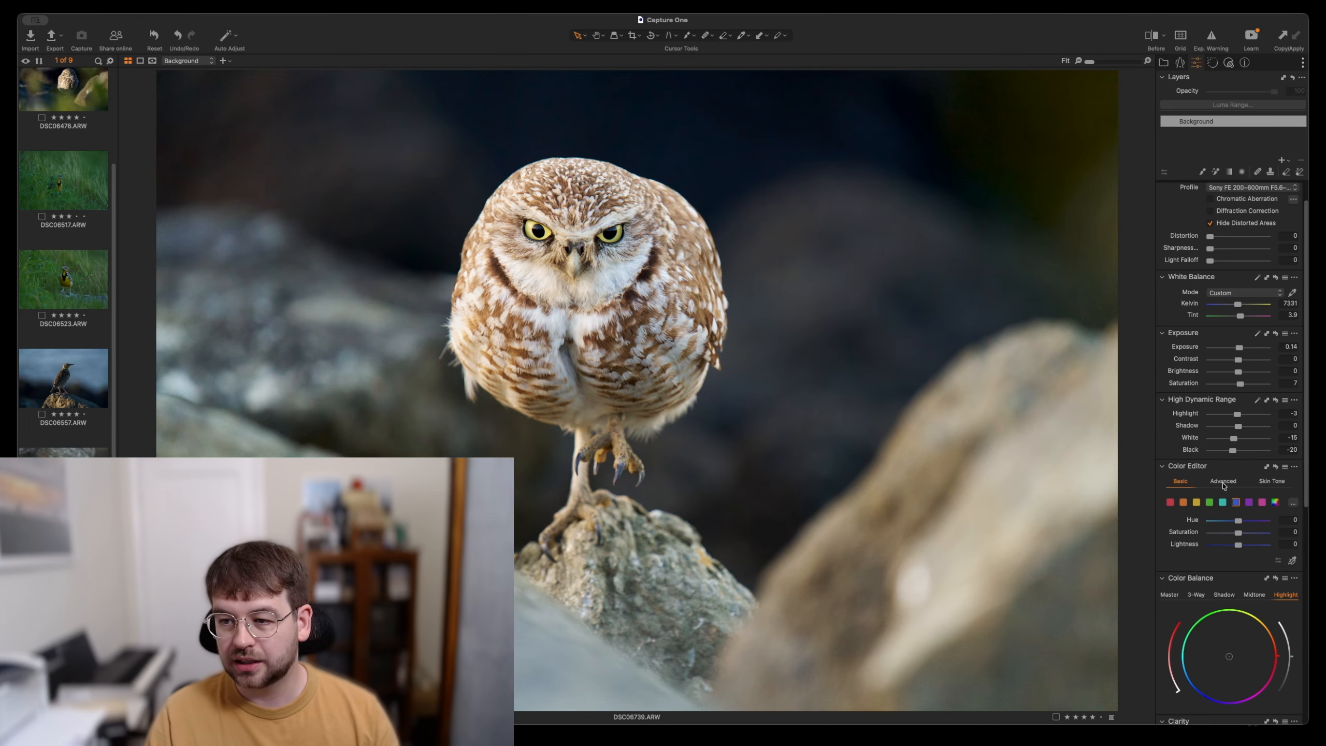
# - In the Color Editor, set cyan Hue to 5.4 and Saturation to -24.5, and green Saturation to -29.6
pyautogui.click(1223, 503)
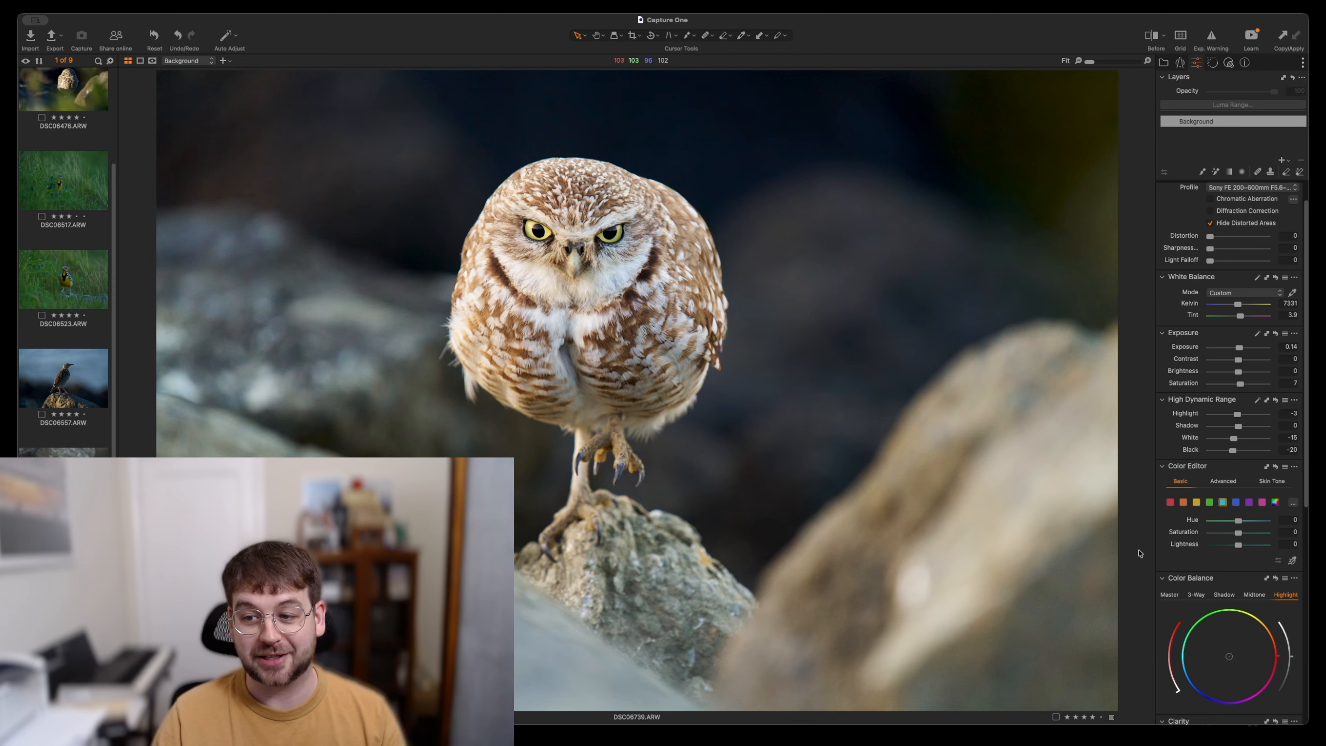
pyautogui.moveTo(1238, 532)
pyautogui.mouseDown()
pyautogui.moveTo(1225, 534)
pyautogui.moveTo(1261, 522)
pyautogui.moveTo(1121, 521)
pyautogui.moveTo(1255, 521)
pyautogui.moveTo(1247, 526)
pyautogui.mouseUp()
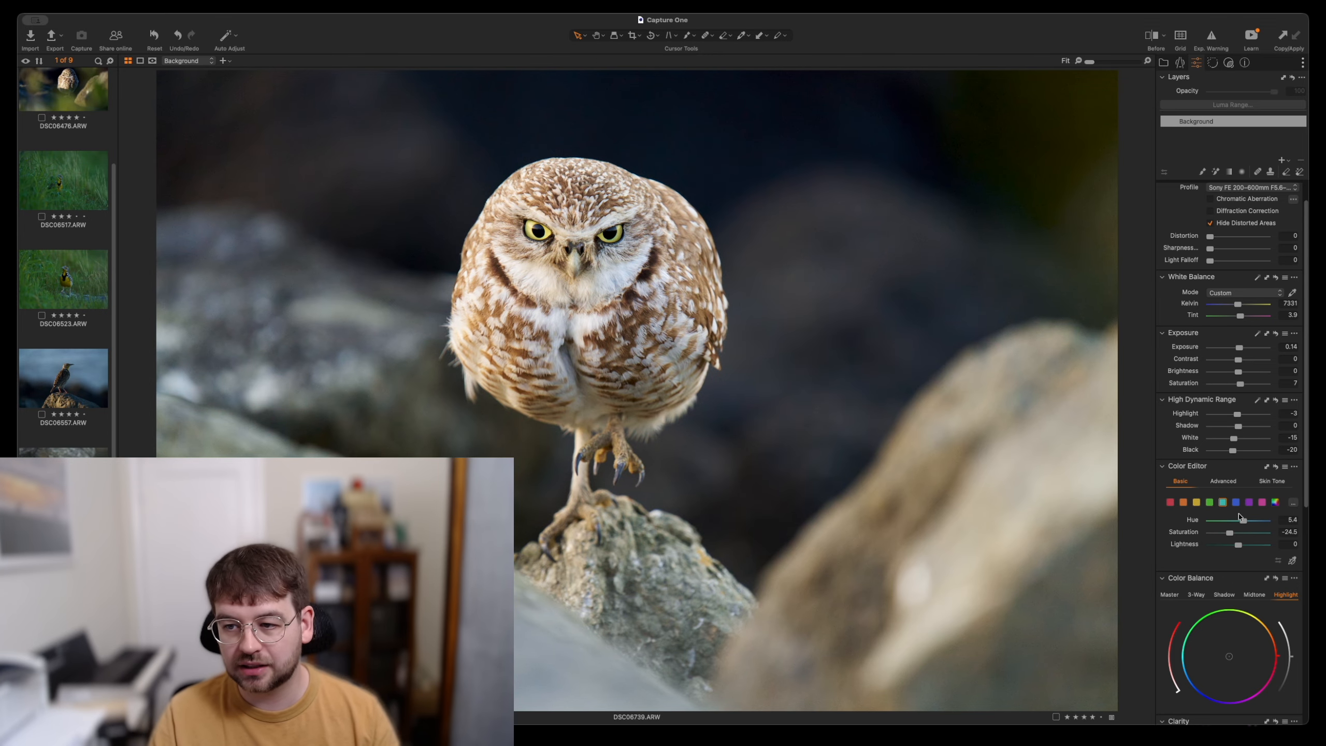
pyautogui.click(1209, 502)
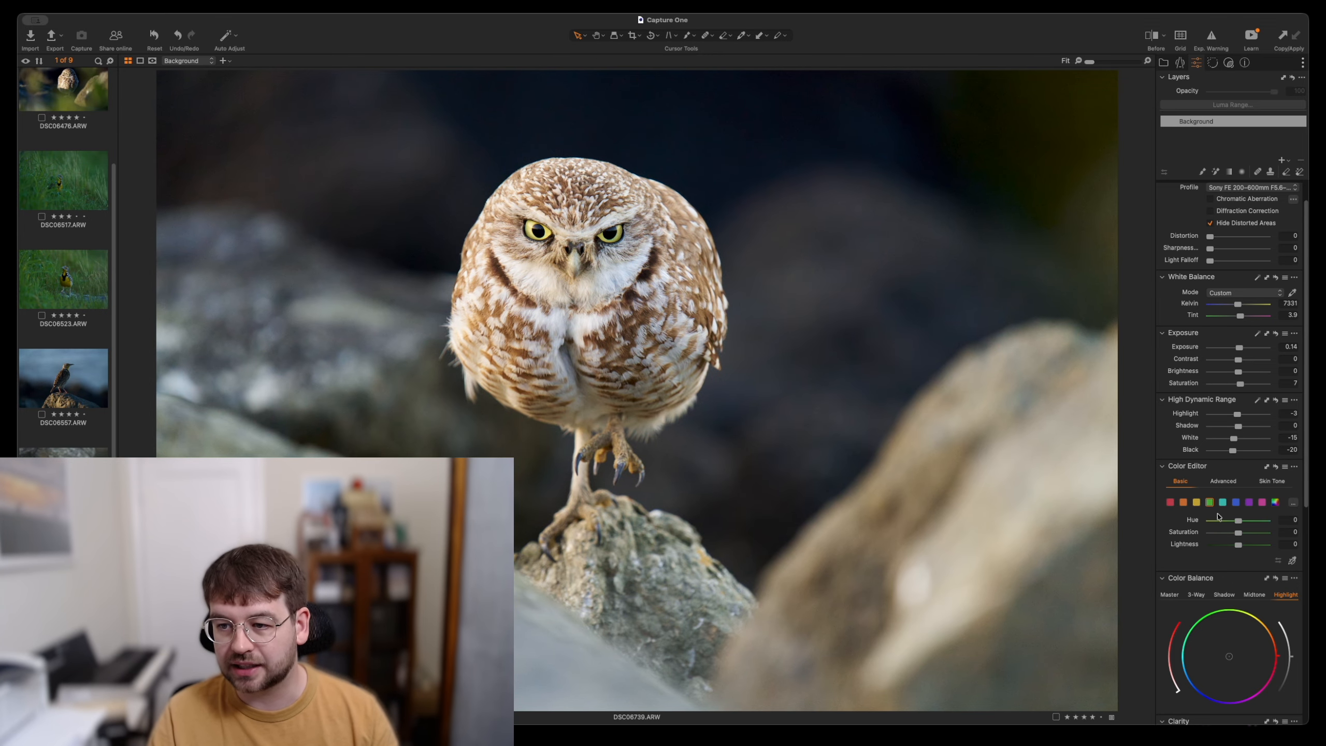
pyautogui.click(1226, 533)
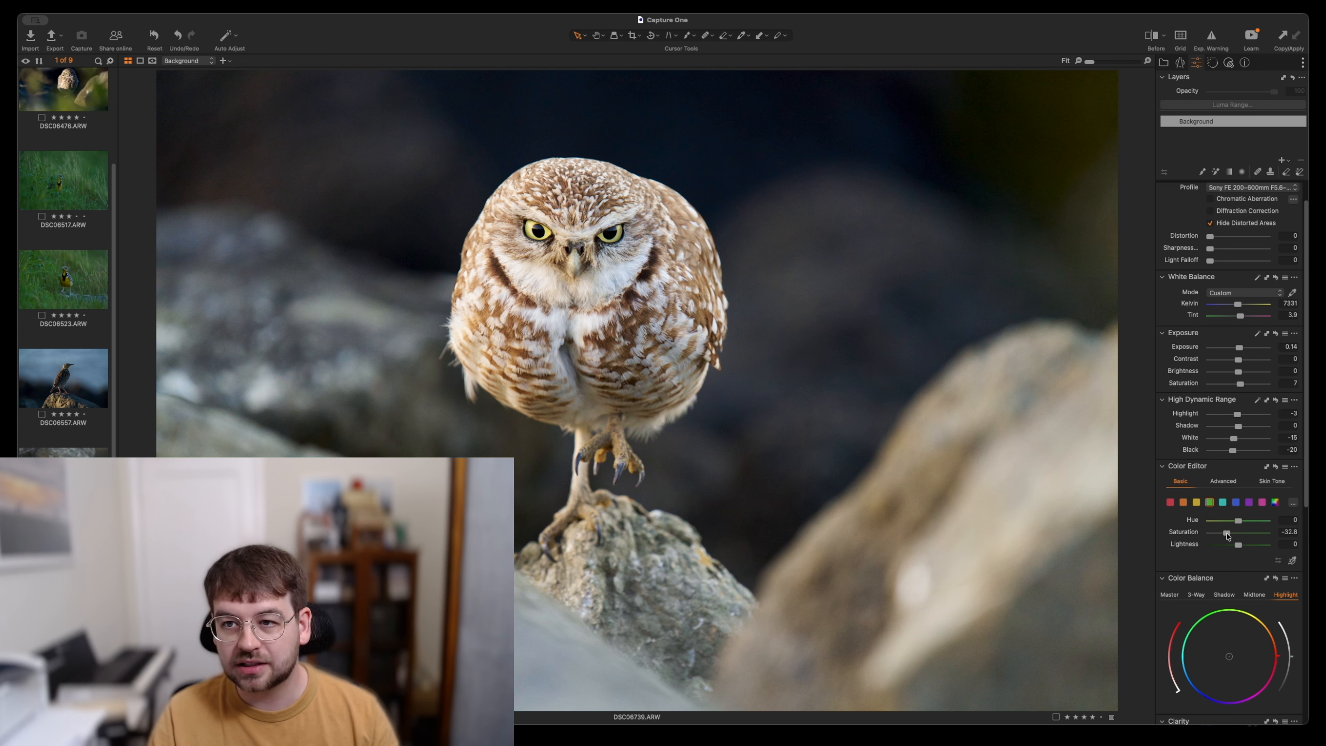
pyautogui.doubleClick(1226, 534)
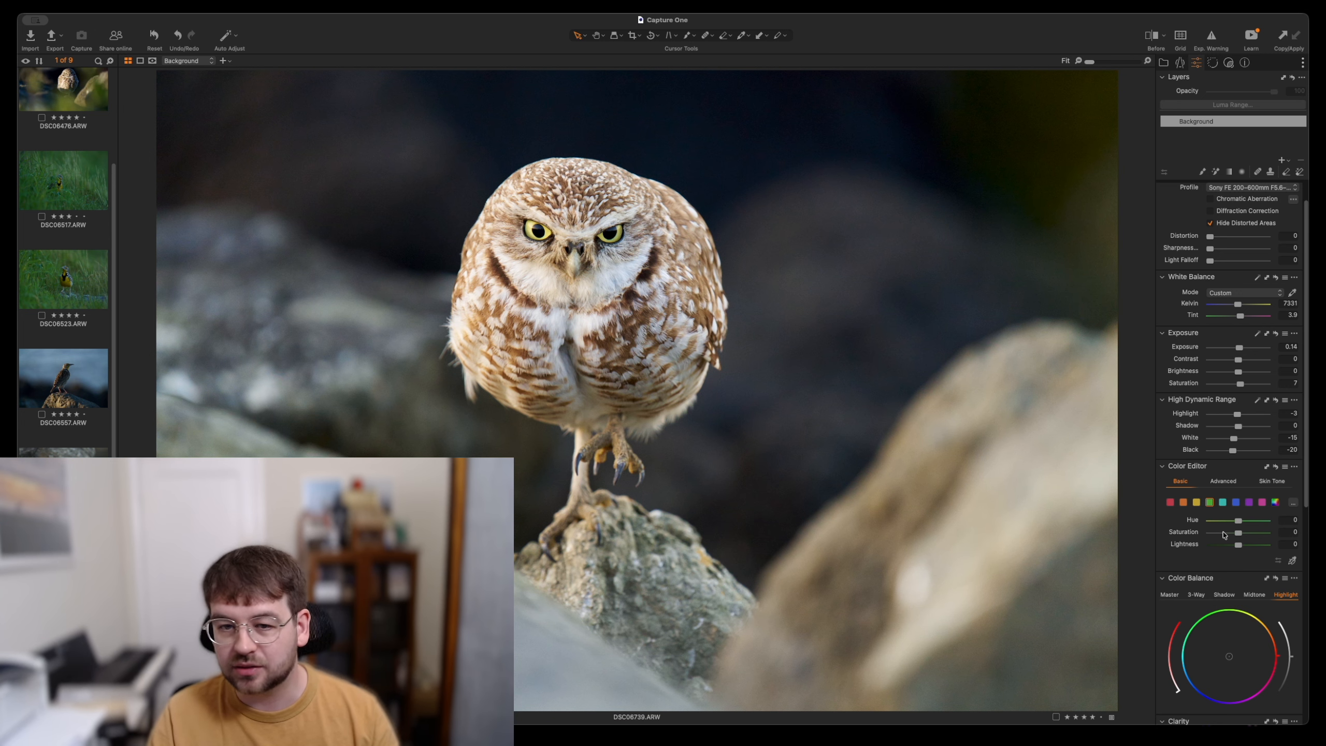
pyautogui.click(1222, 534)
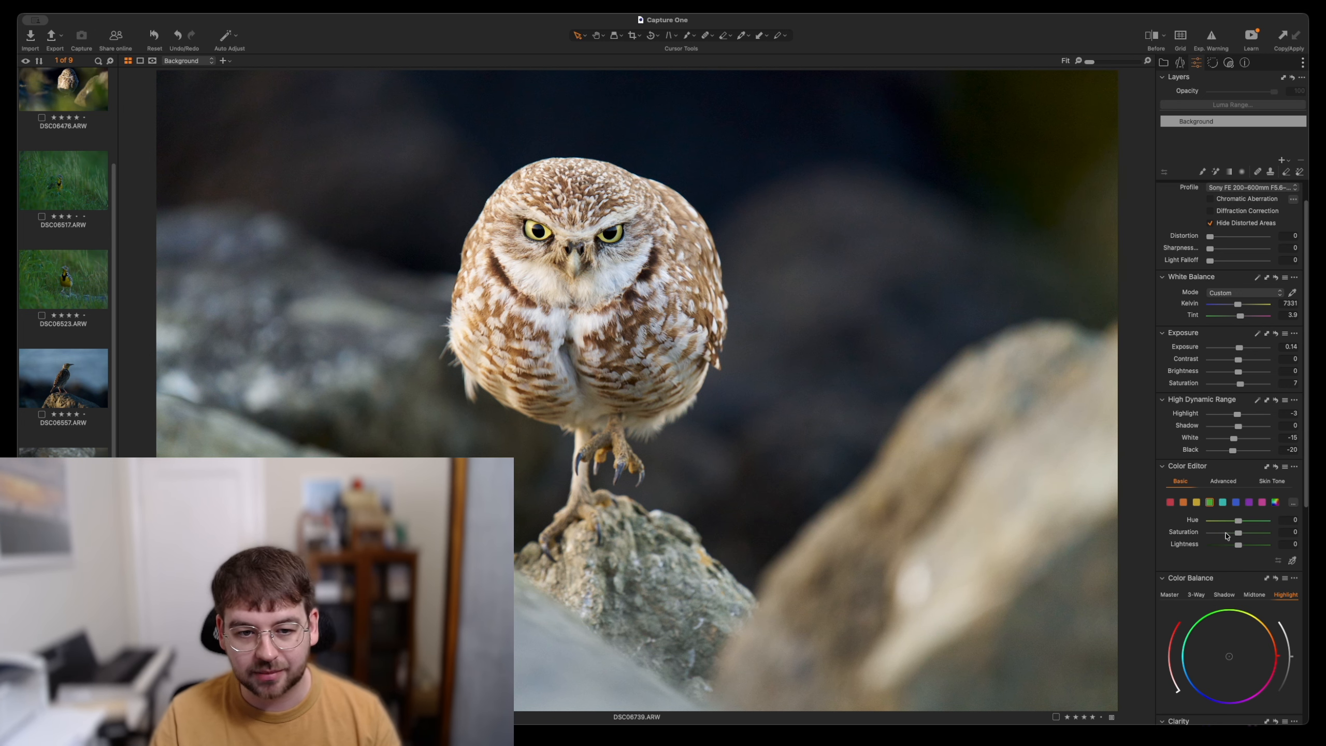
pyautogui.click(1228, 533)
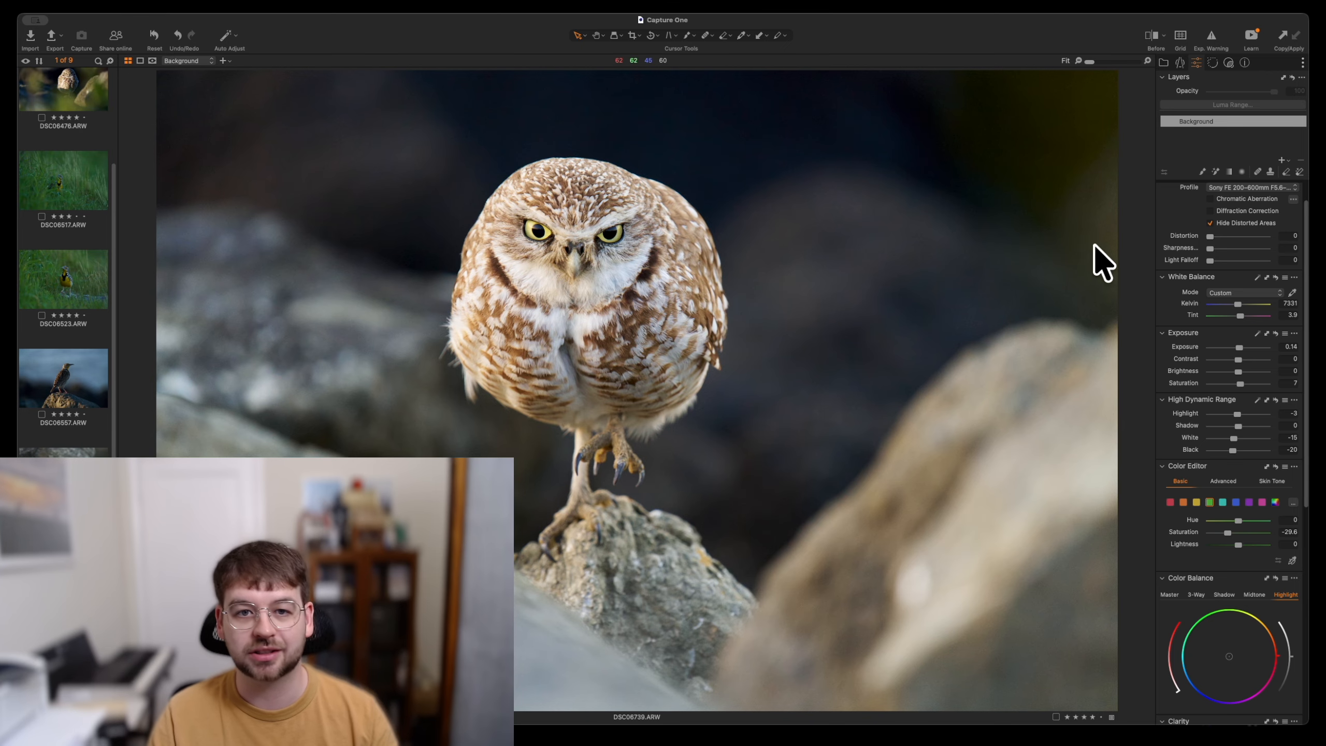
# - Set the blue range's Hue to -10.4 and Lightness to -35.2 in the Color Editor, keeping its Saturation at 0
pyautogui.click(1236, 502)
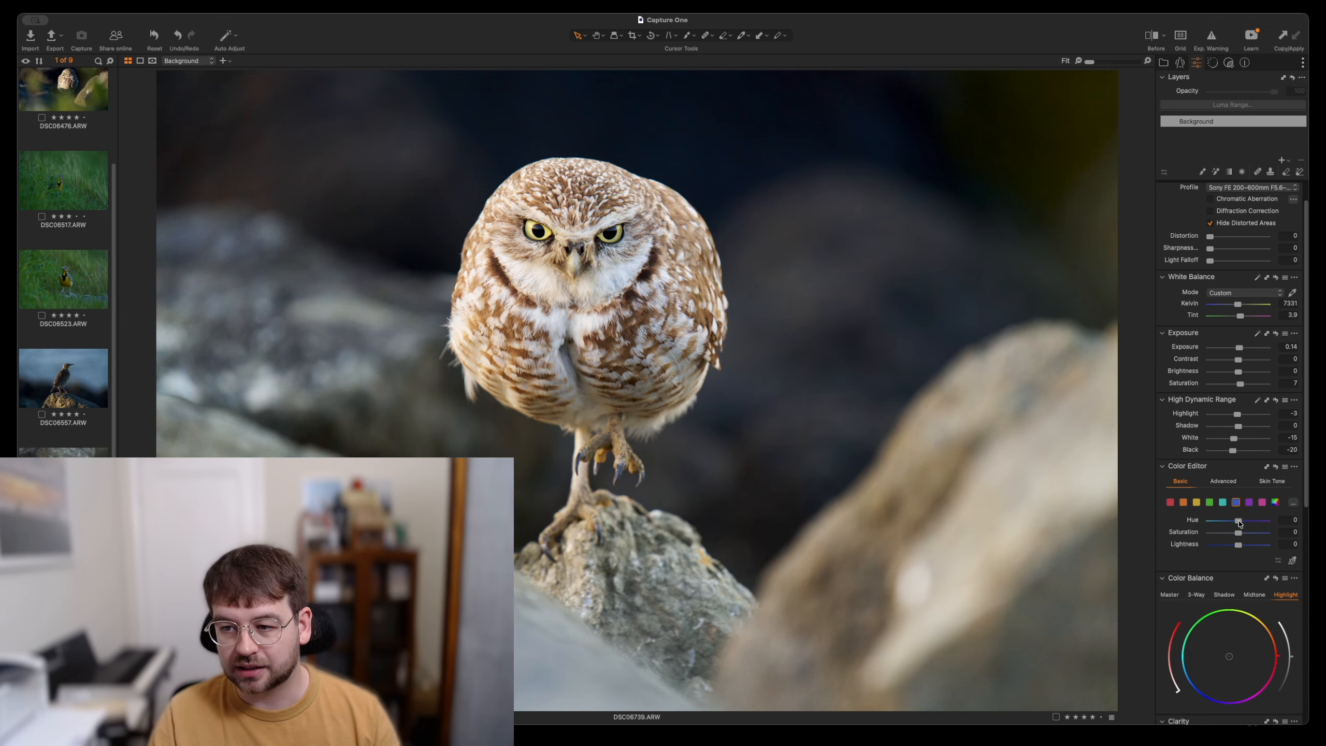
pyautogui.doubleClick(1252, 533)
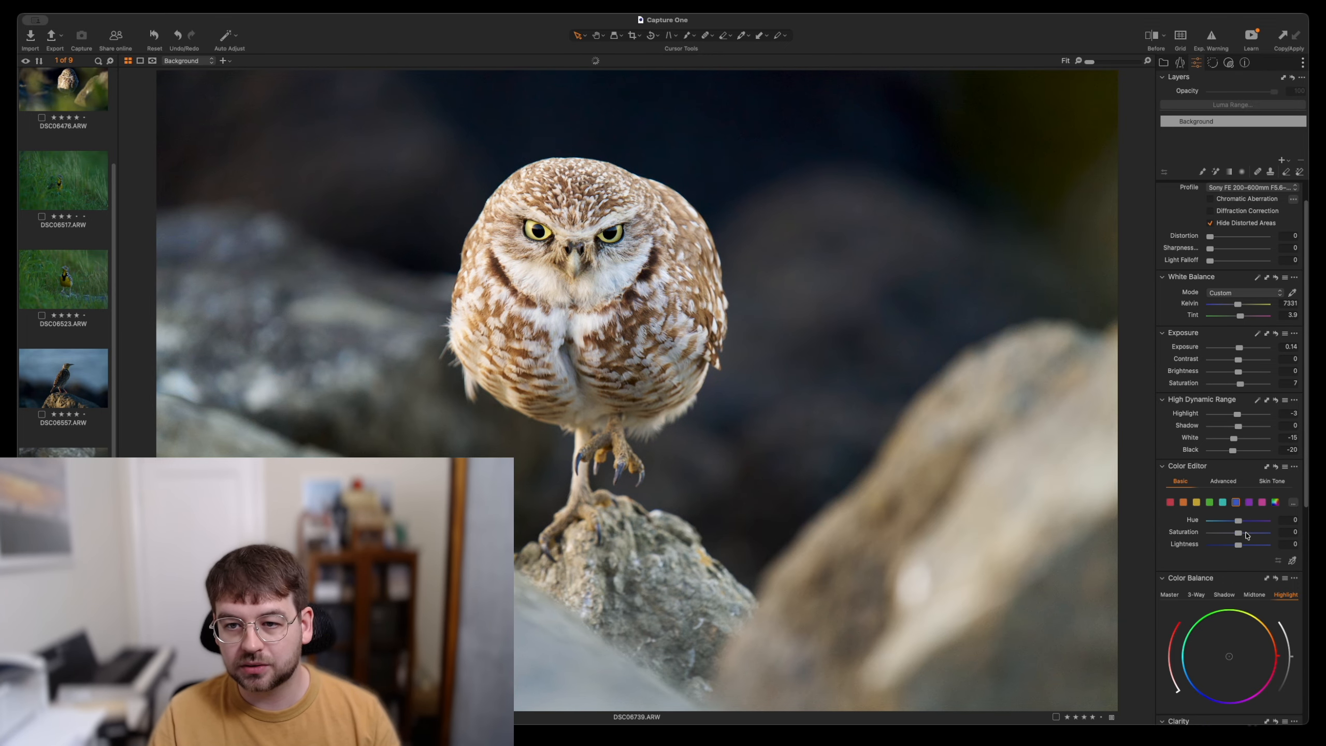
pyautogui.moveTo(1238, 521)
pyautogui.mouseDown()
pyautogui.moveTo(1223, 521)
pyautogui.moveTo(1285, 522)
pyautogui.moveTo(1188, 524)
pyautogui.moveTo(1239, 520)
pyautogui.moveTo(1229, 521)
pyautogui.mouseUp()
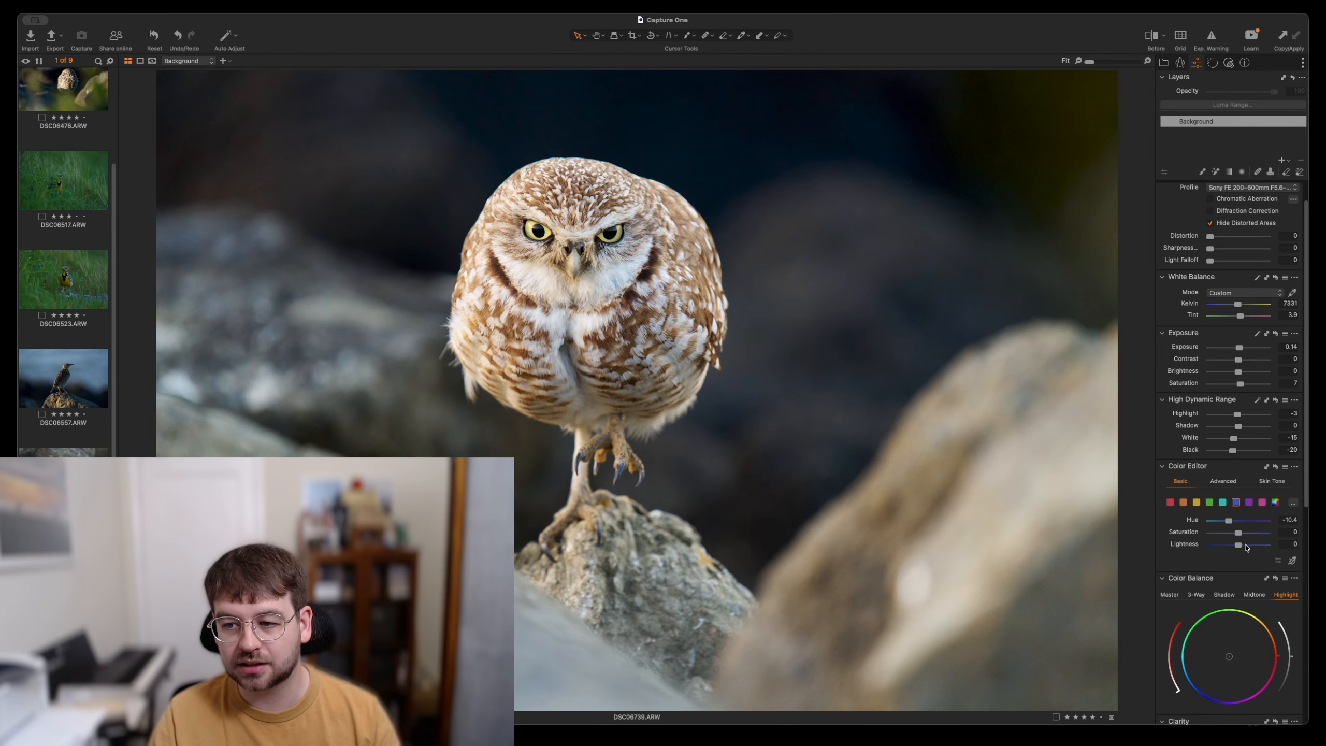
pyautogui.moveTo(1238, 545); pyautogui.dragTo(1221, 549)
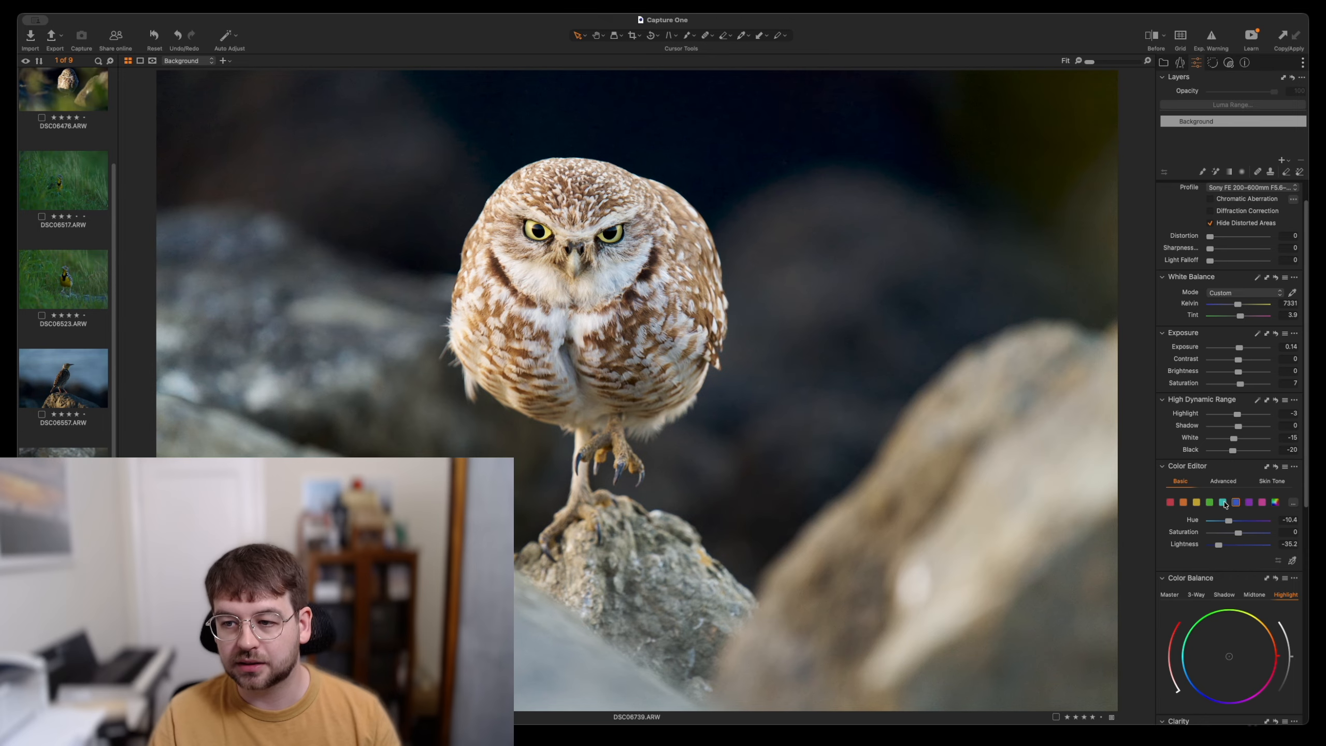
# - In the Color Editor, set the cyan range's Lightness to -17.1 and Saturation to -64.2
pyautogui.click(1223, 503)
pyautogui.click(1229, 546)
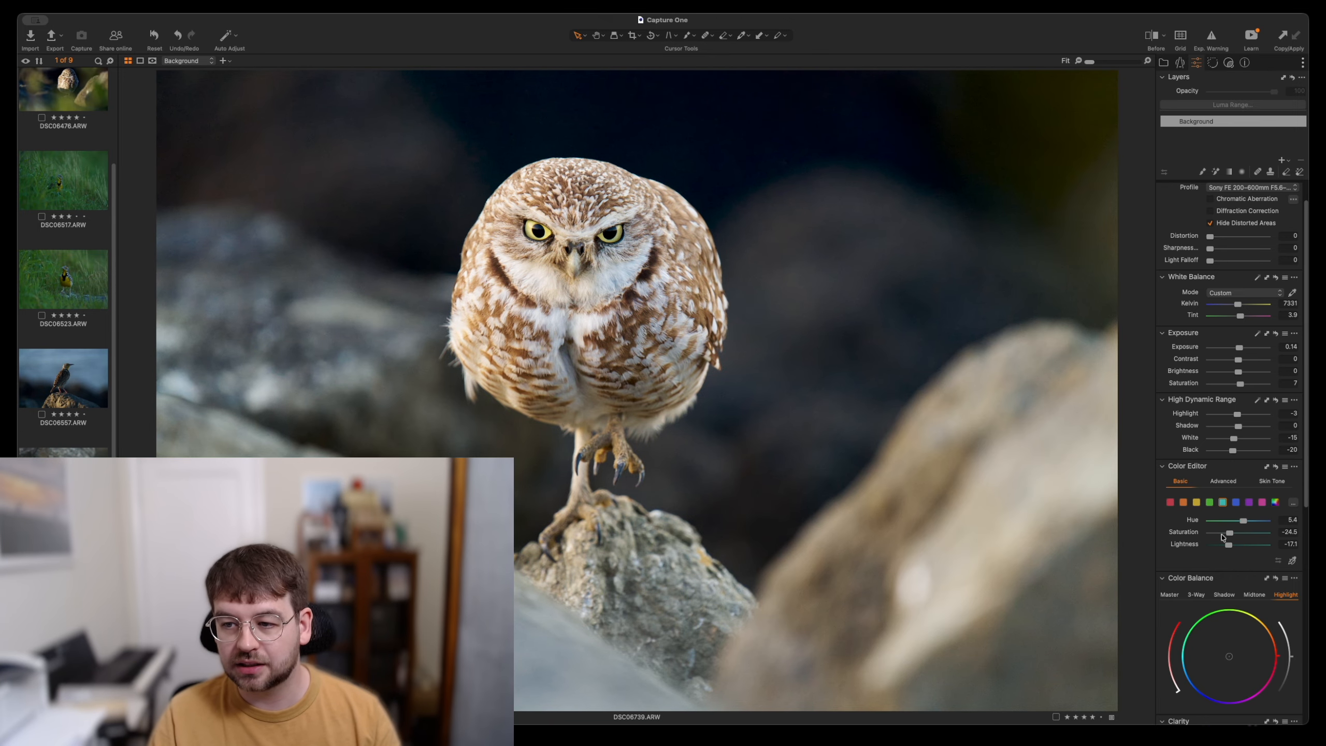
pyautogui.moveTo(1231, 533); pyautogui.dragTo(1216, 534)
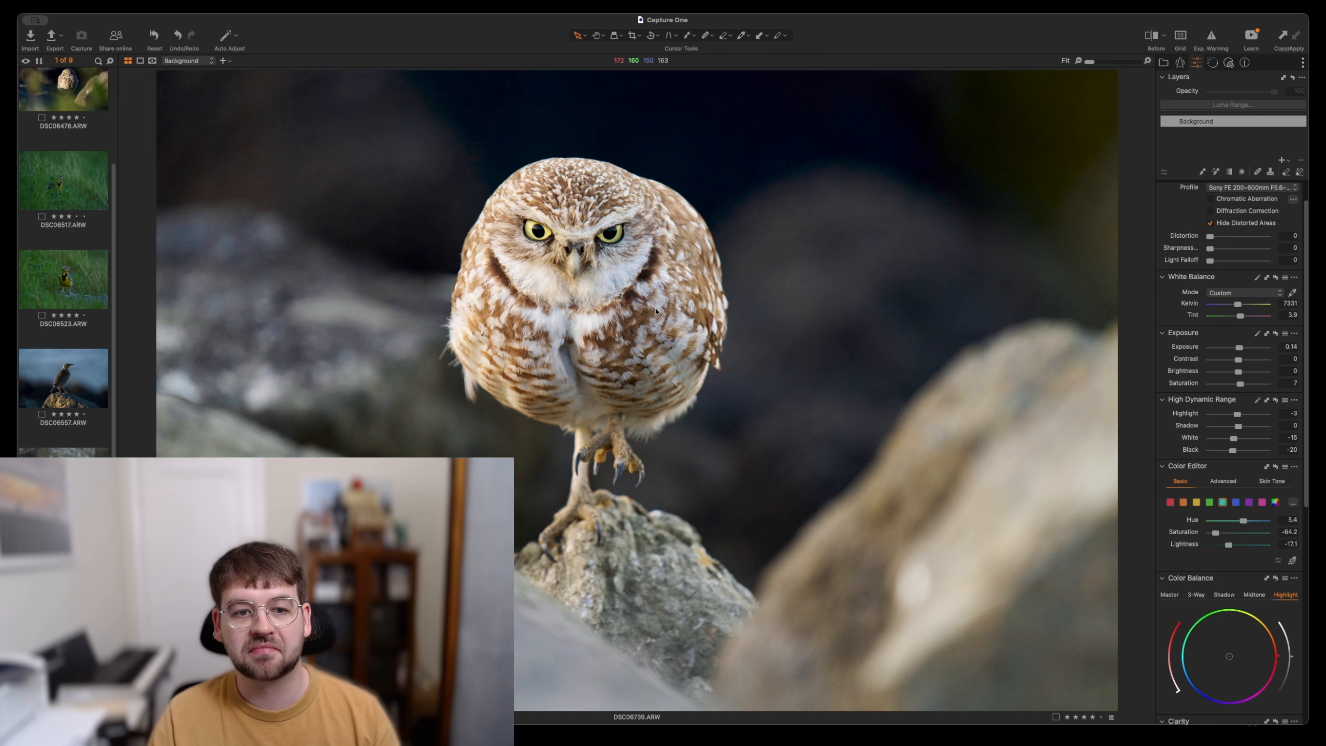
# - Compare the owl photo with and without the Color Editor changes by resetting the tool, then repeatedly undoing and redoing the reset
pyautogui.click(1276, 467)
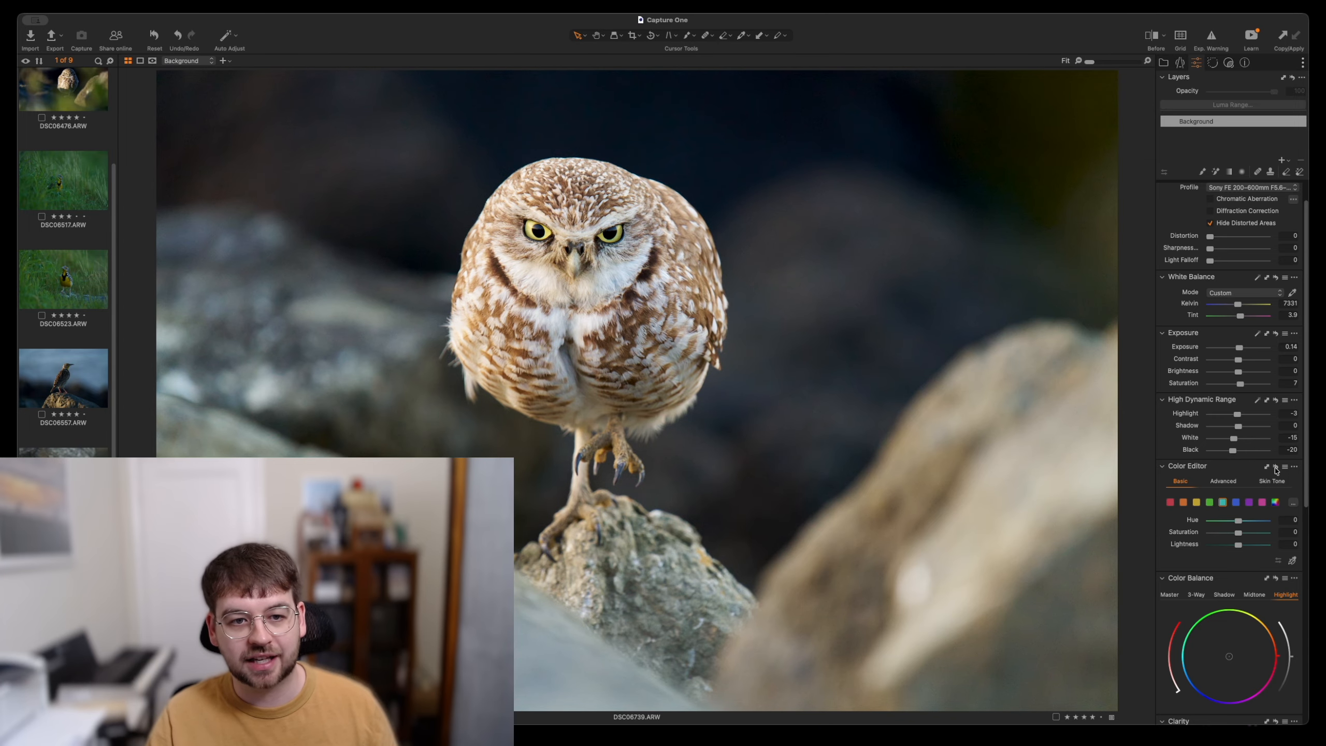
pyautogui.press('super+z')
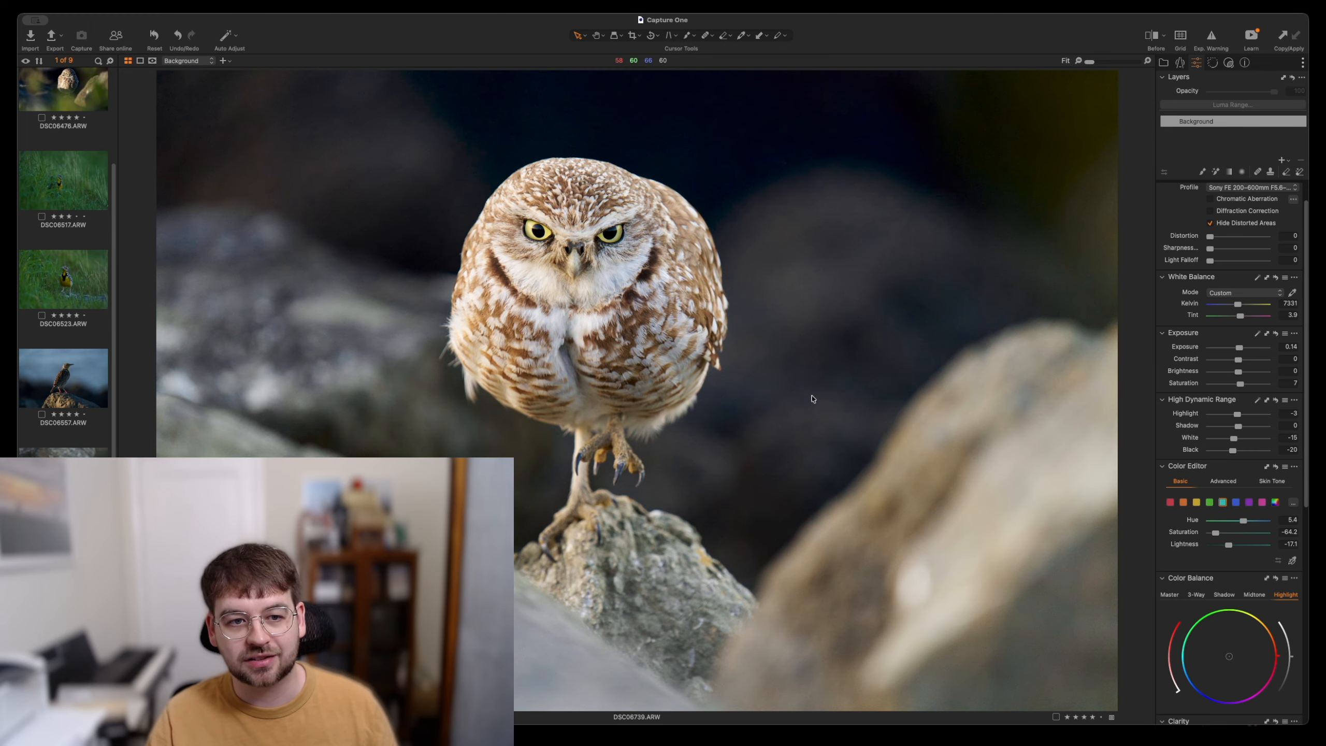
pyautogui.press('super+shift+z')
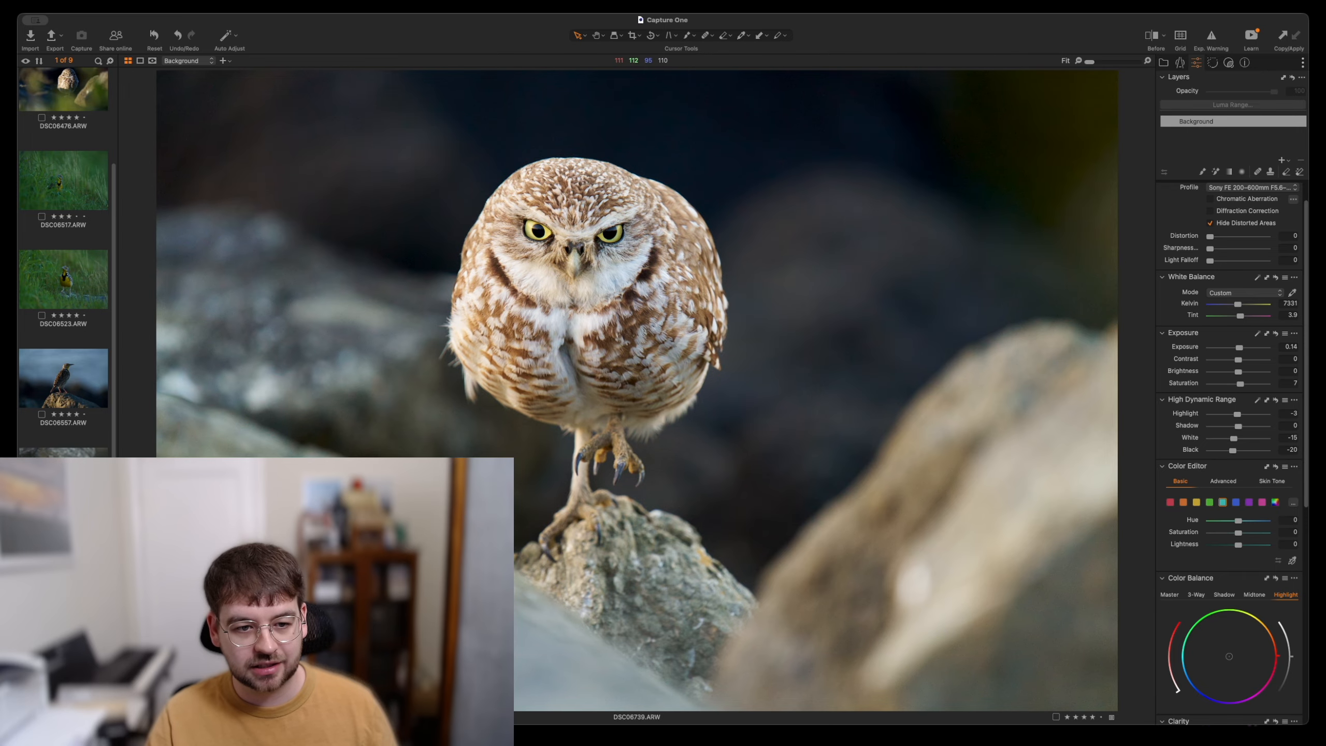
pyautogui.press('super+z')
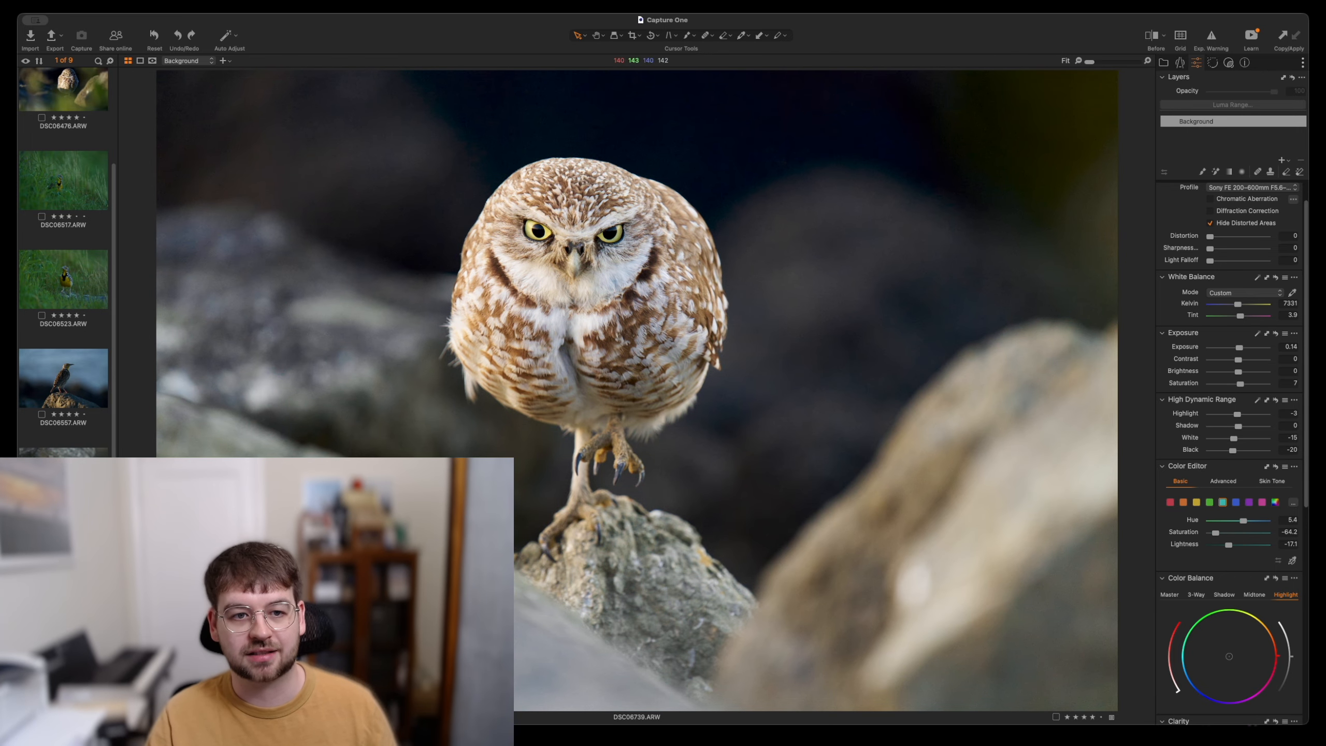
pyautogui.press('super+shift+z')
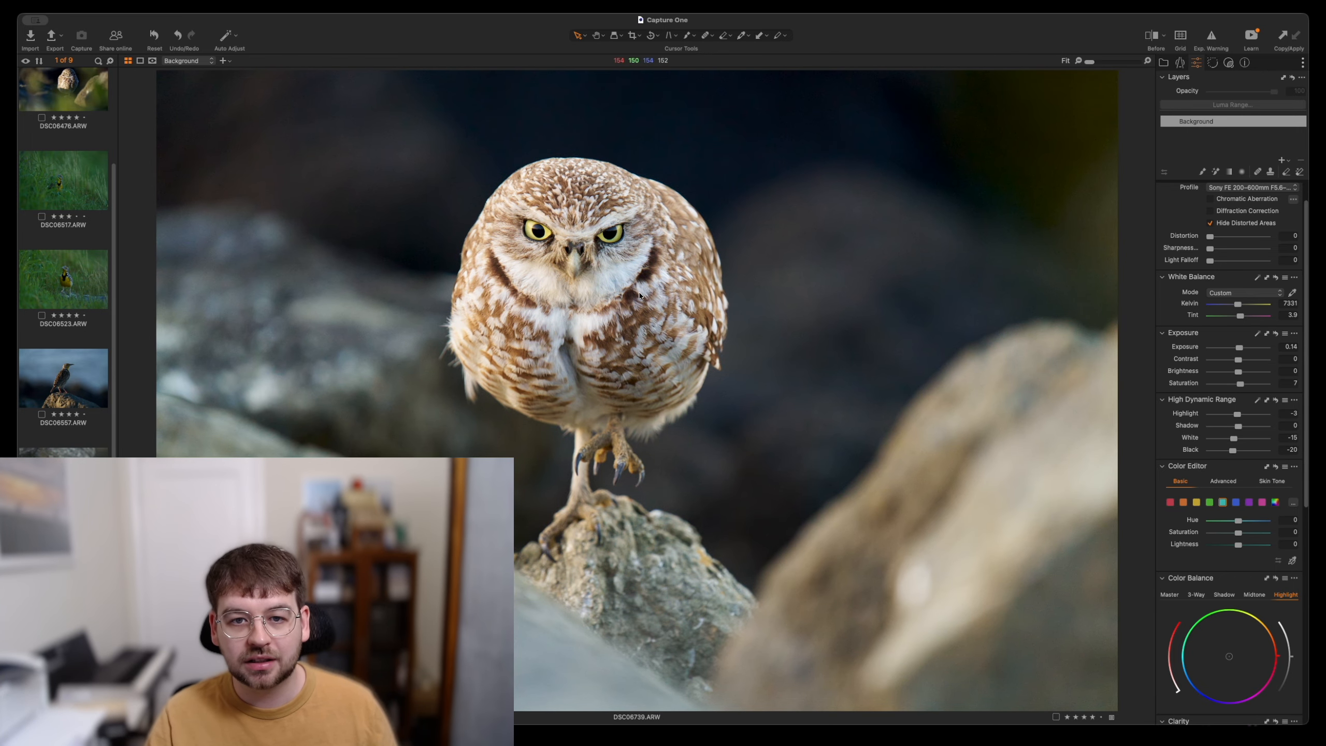
pyautogui.press('super+z')
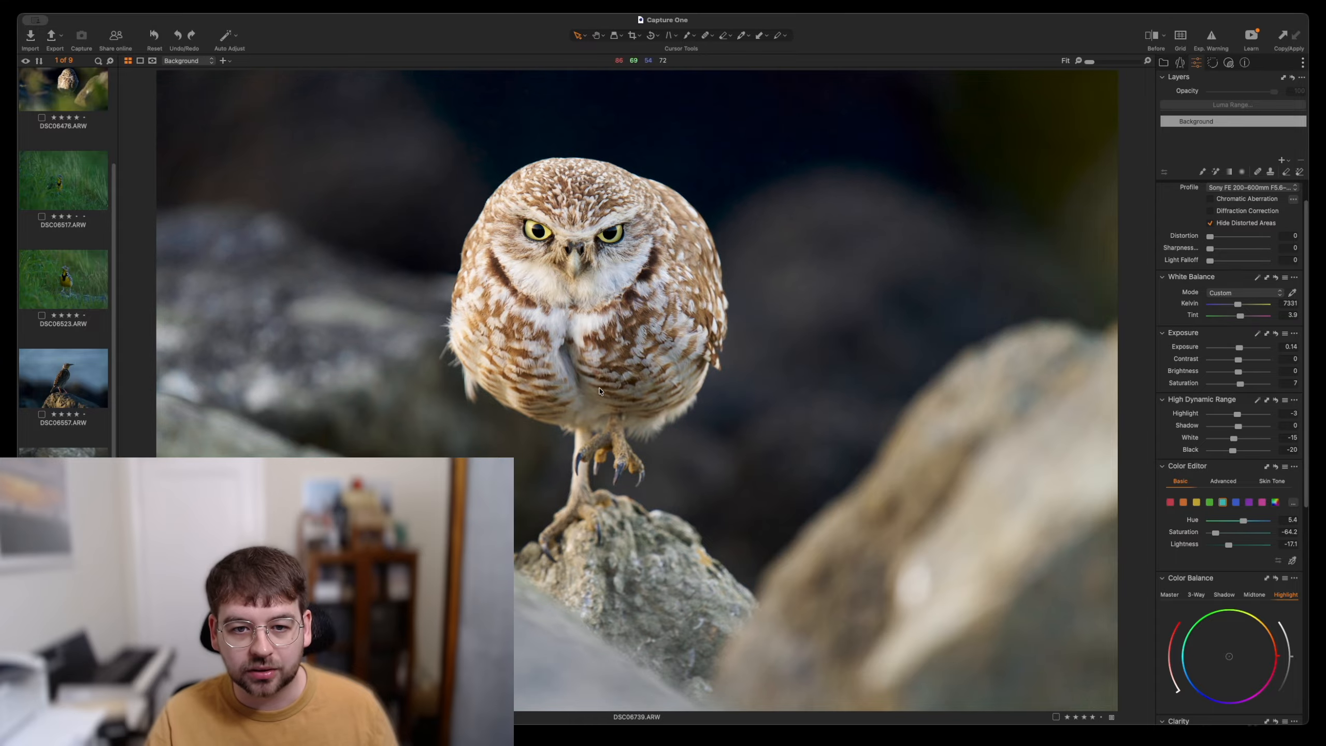
pyautogui.press('super+shift+z')
pyautogui.press('super+z')
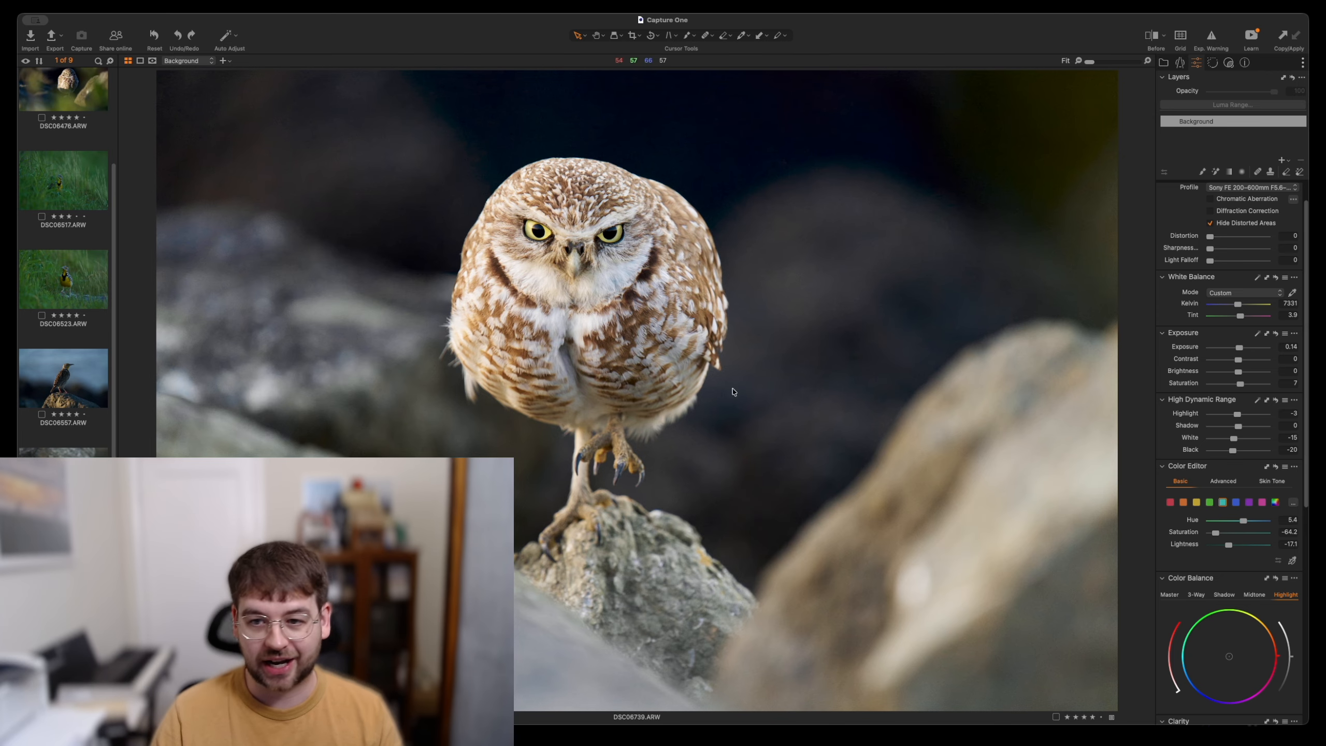
# - Set the orange range's Hue to -2.5, Saturation to 15.4 and Lightness to -8.5 in the Color Editor
pyautogui.click(1183, 504)
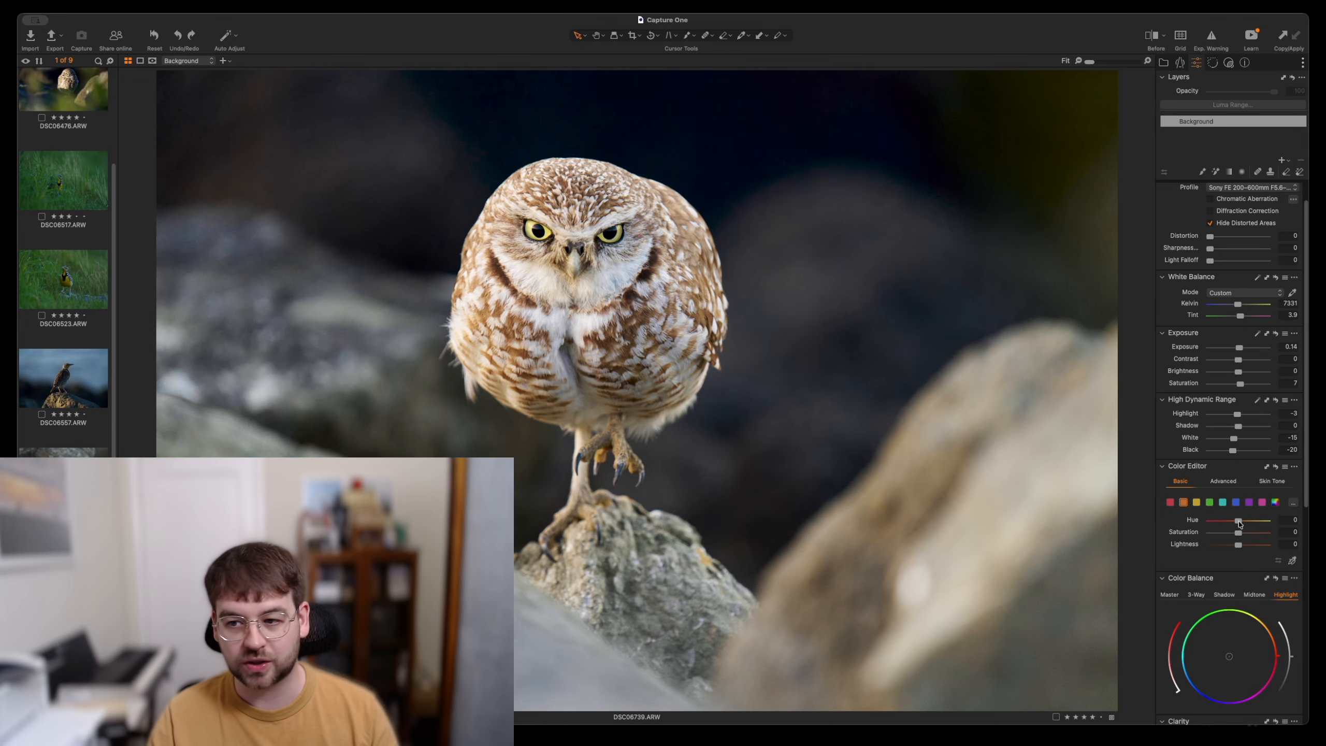
pyautogui.moveTo(1238, 522); pyautogui.dragTo(1109, 529)
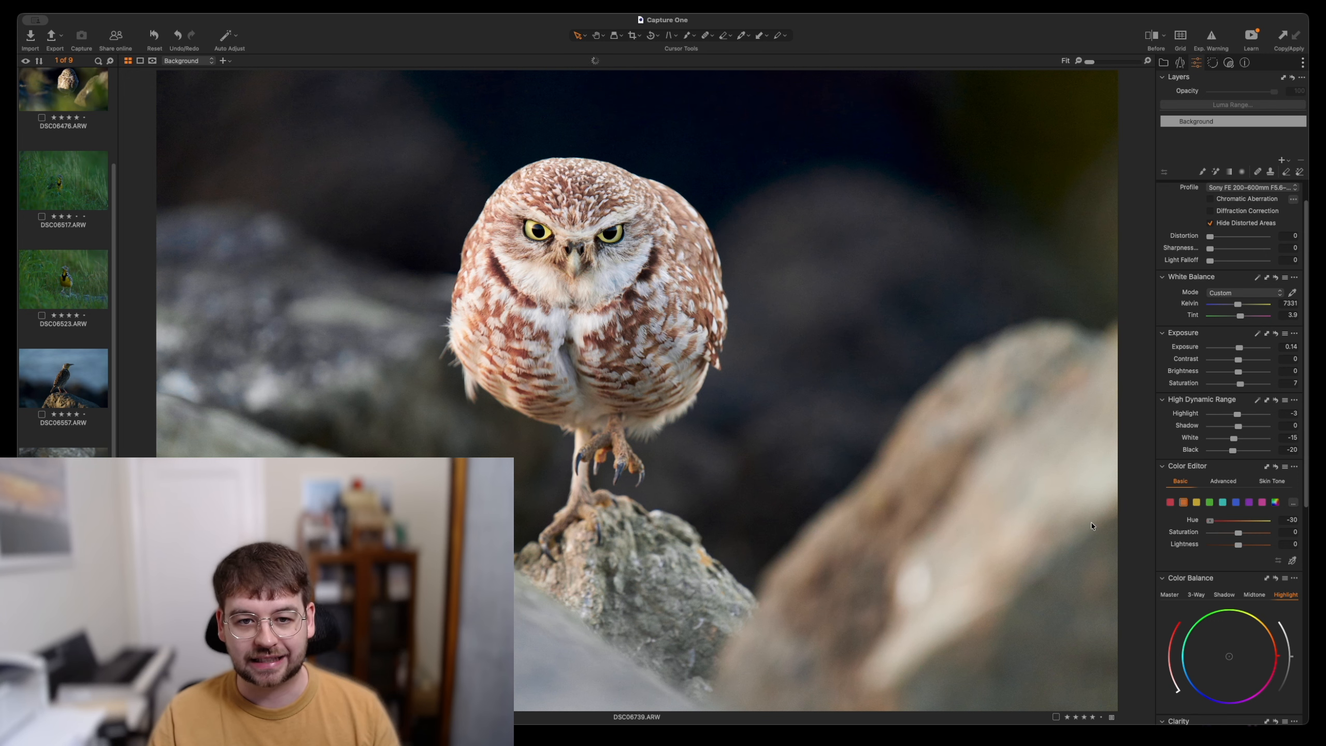
pyautogui.moveTo(1211, 520)
pyautogui.mouseDown()
pyautogui.moveTo(1277, 520)
pyautogui.moveTo(1011, 525)
pyautogui.moveTo(1236, 523)
pyautogui.mouseUp()
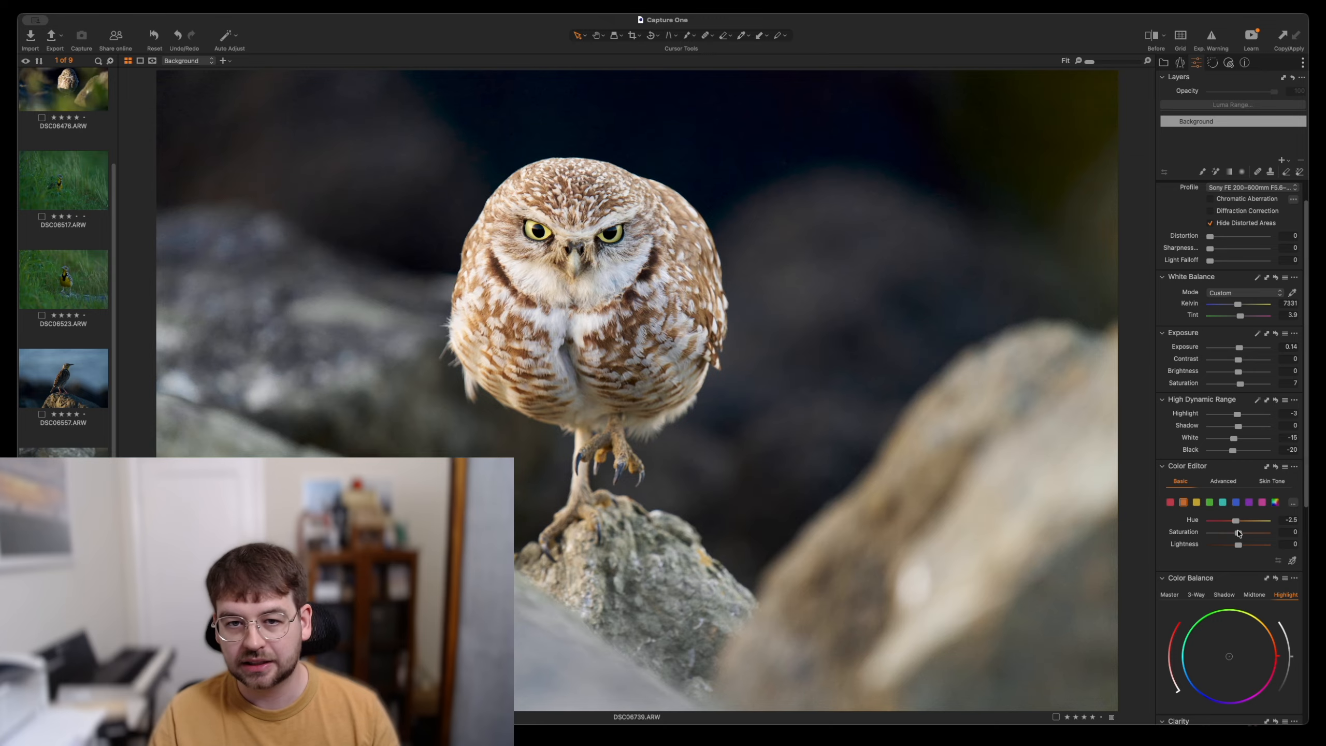
pyautogui.moveTo(1238, 532)
pyautogui.mouseDown()
pyautogui.moveTo(1254, 532)
pyautogui.moveTo(1157, 533)
pyautogui.moveTo(1268, 533)
pyautogui.moveTo(1240, 534)
pyautogui.mouseUp()
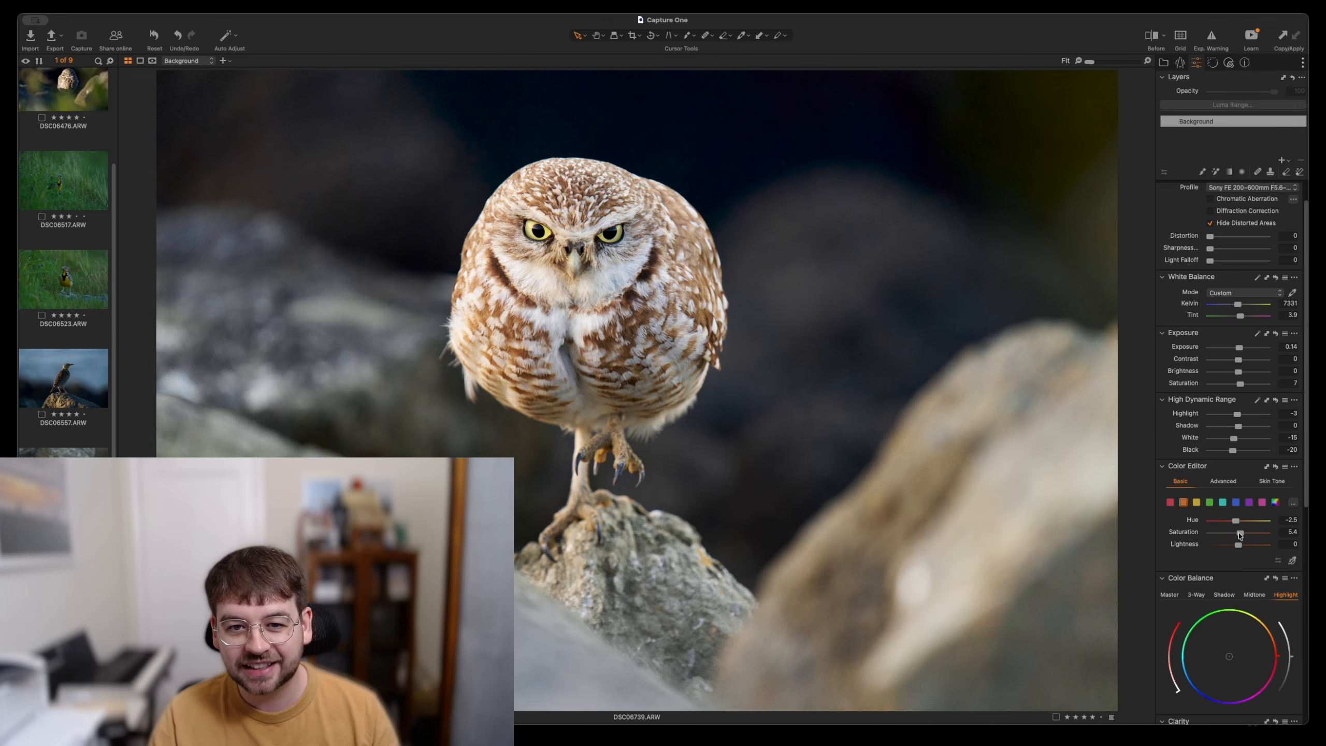
pyautogui.moveTo(1238, 546)
pyautogui.mouseDown()
pyautogui.moveTo(1266, 546)
pyautogui.moveTo(1214, 550)
pyautogui.moveTo(1240, 552)
pyautogui.moveTo(1244, 534)
pyautogui.mouseUp()
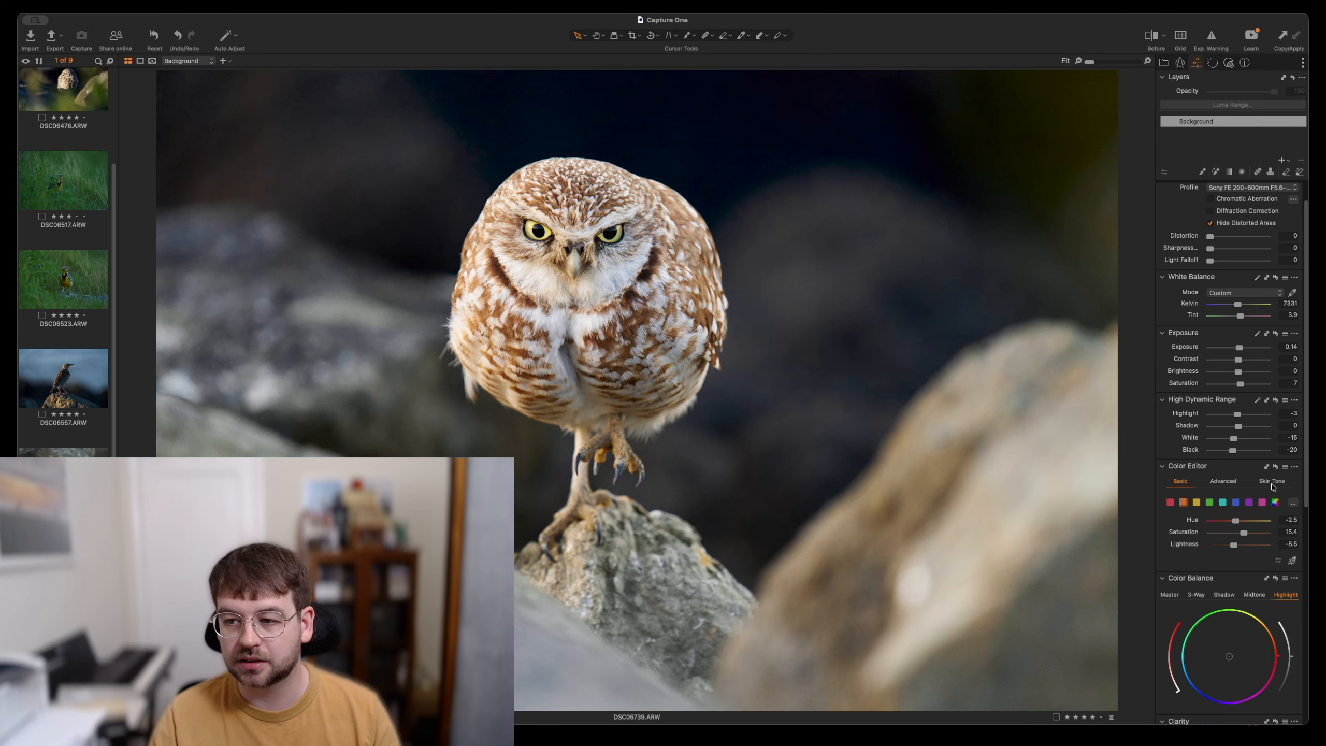
# - Compare the photo without the orange adjustments by resetting Hue, Saturation and Lightness to 0 and undoing the resets
pyautogui.doubleClick(1234, 522)
pyautogui.doubleClick(1244, 533)
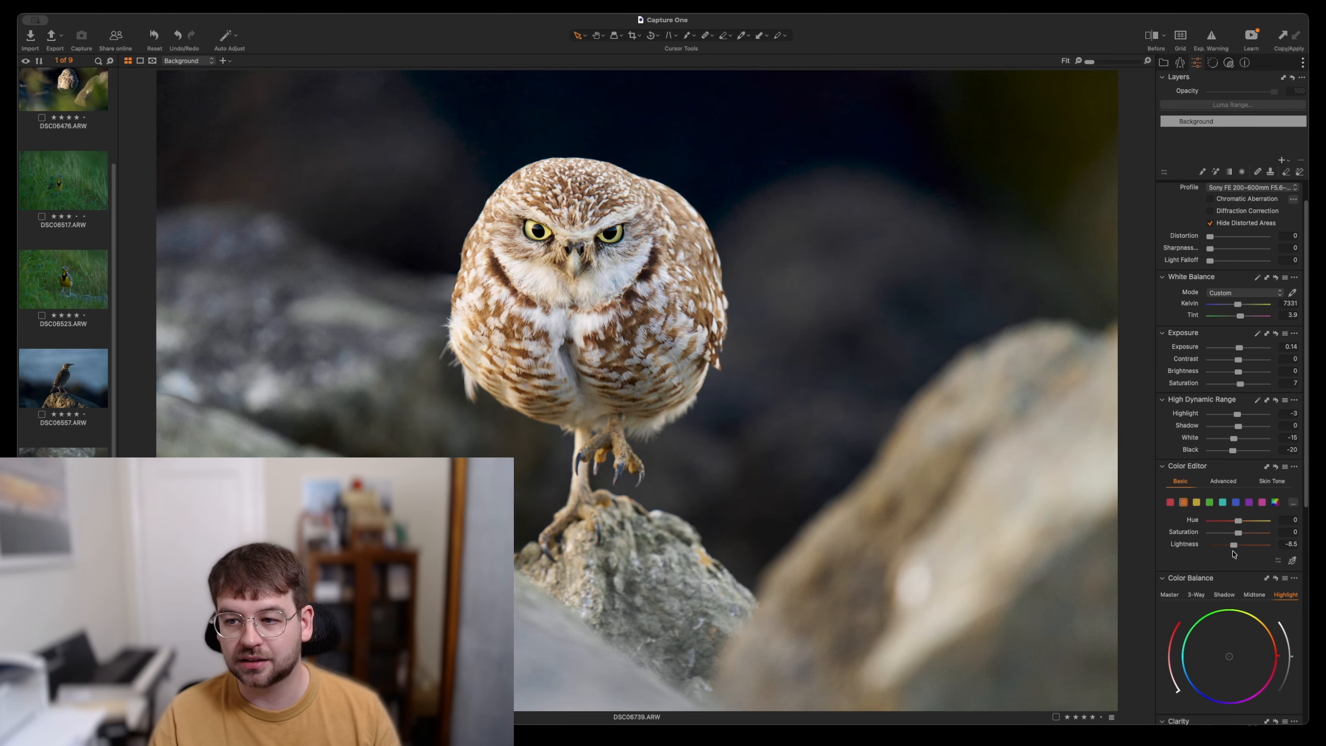
pyautogui.doubleClick(1233, 545)
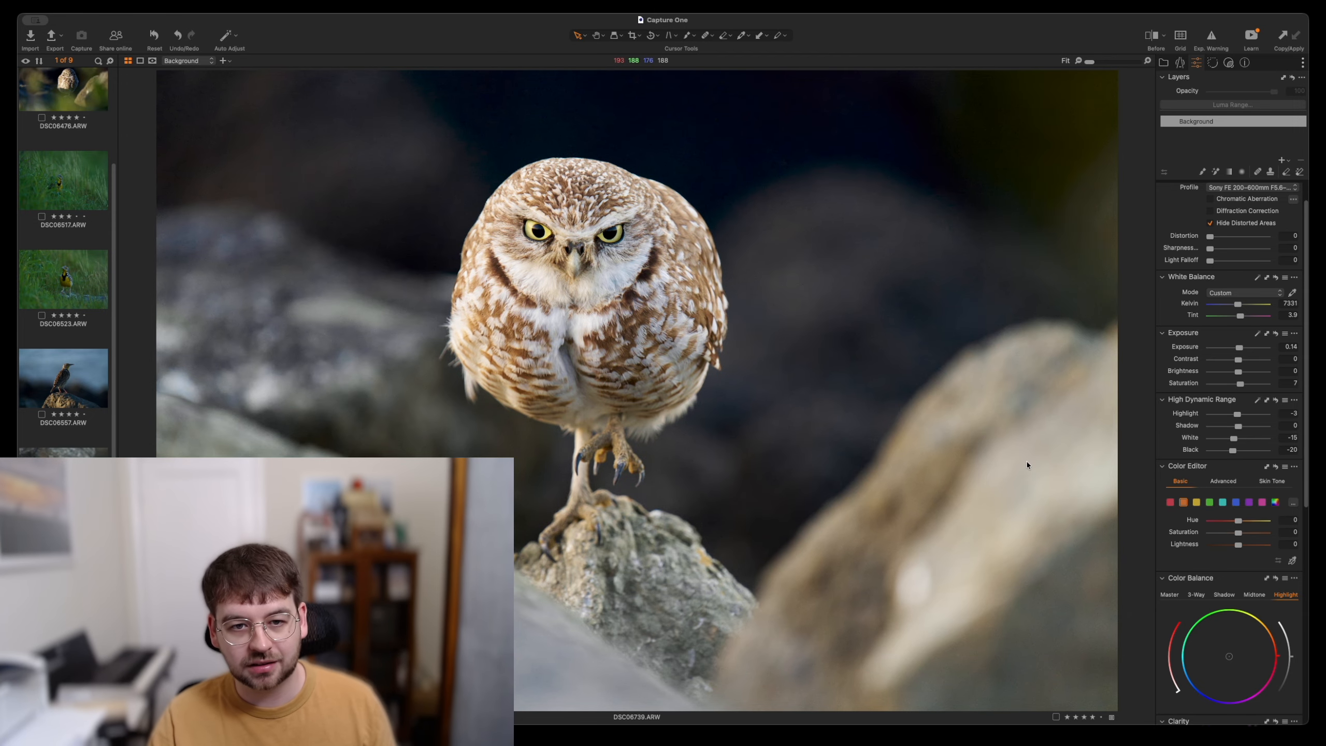
pyautogui.press('super+z')
pyautogui.press('super+z')
pyautogui.press('super+z')
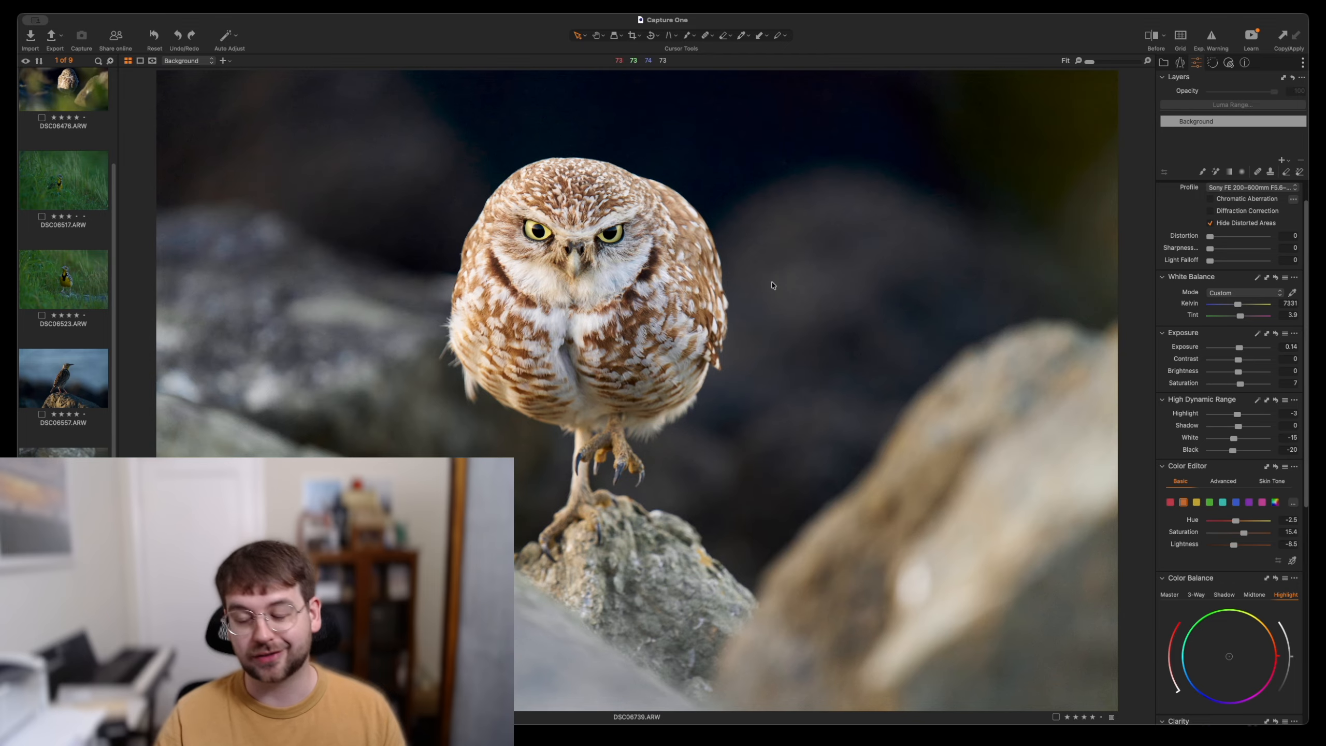
# - Add a new adjustment layer, brush its mask over both of the owl's eyes, and check the coverage with the mask overlay
pyautogui.click(1255, 145)
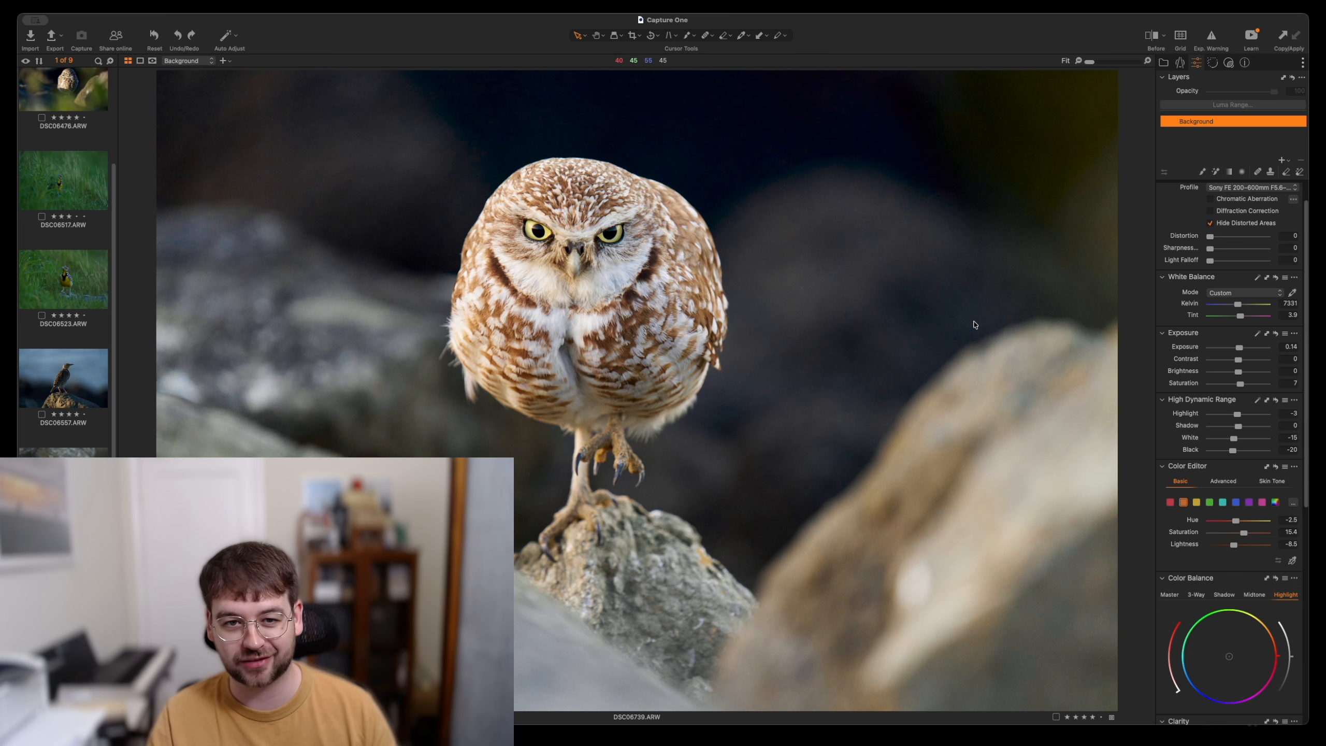
pyautogui.scroll(3, 574, 244)
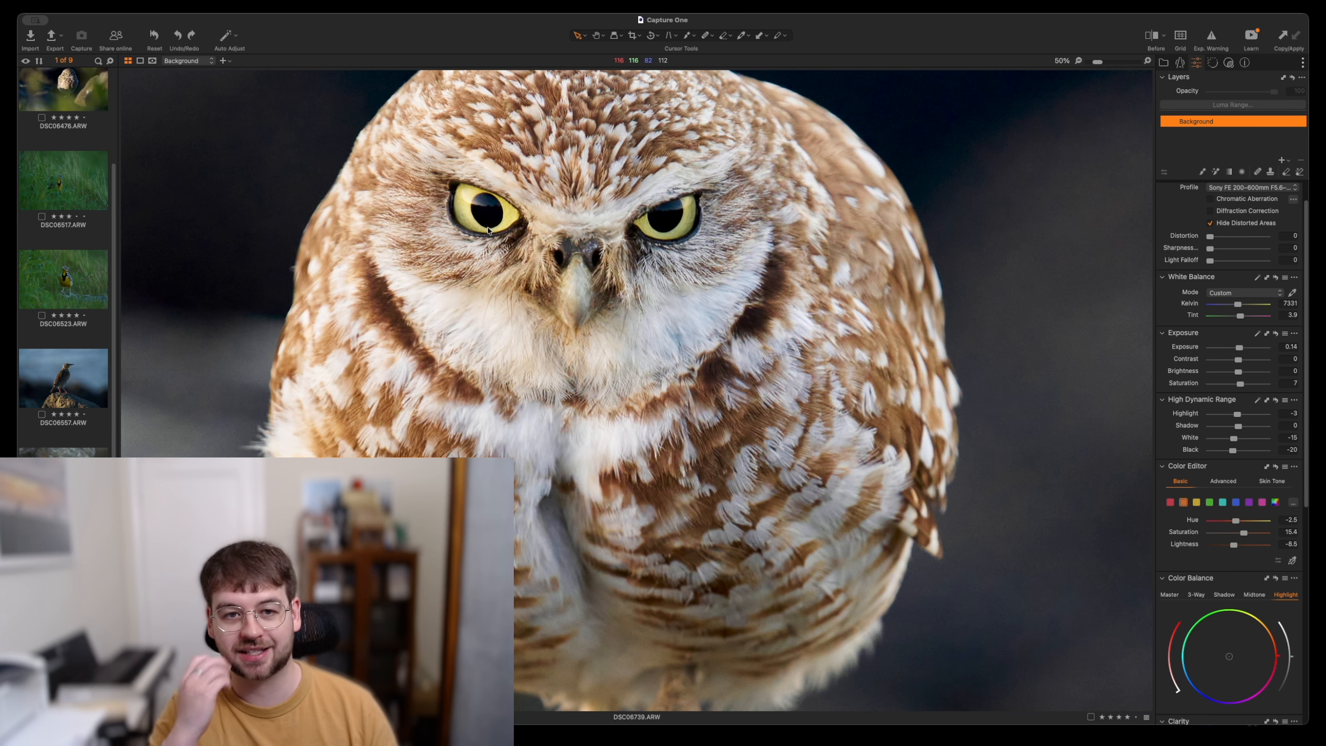
pyautogui.click(1283, 159)
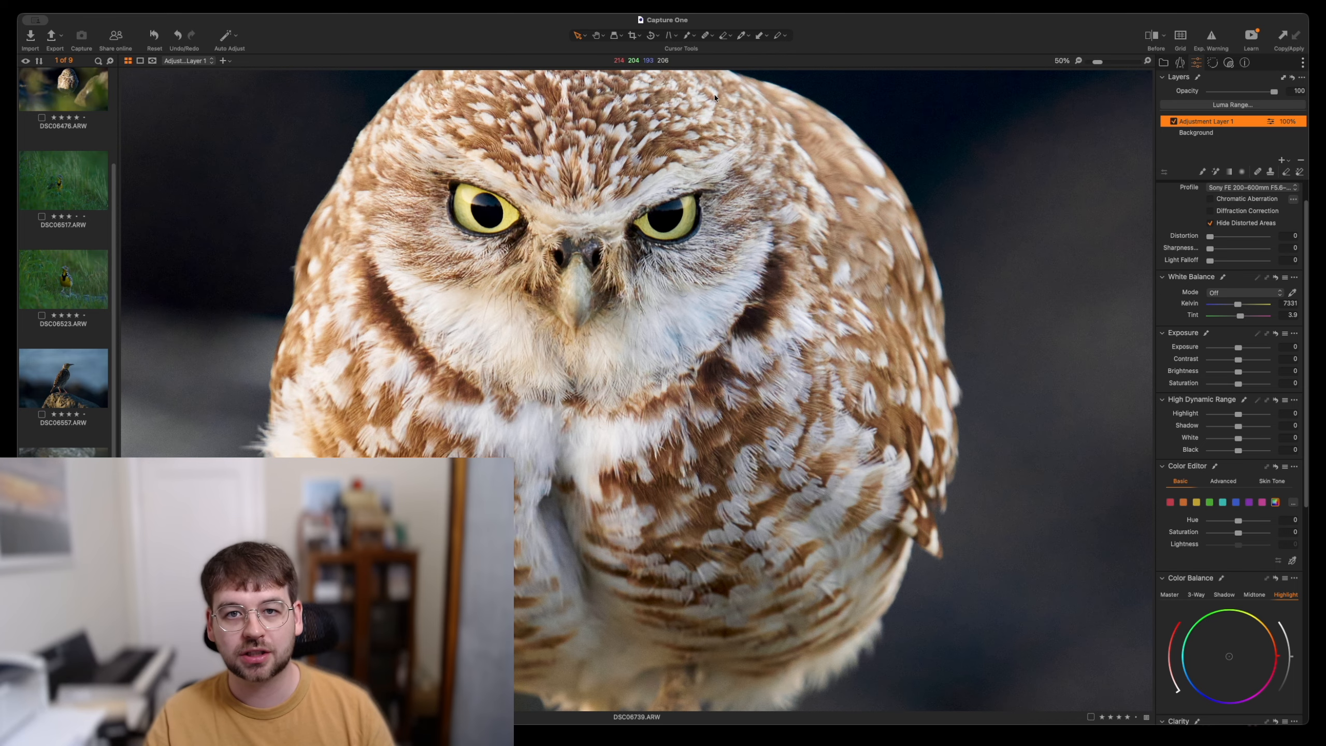
pyautogui.press('b')
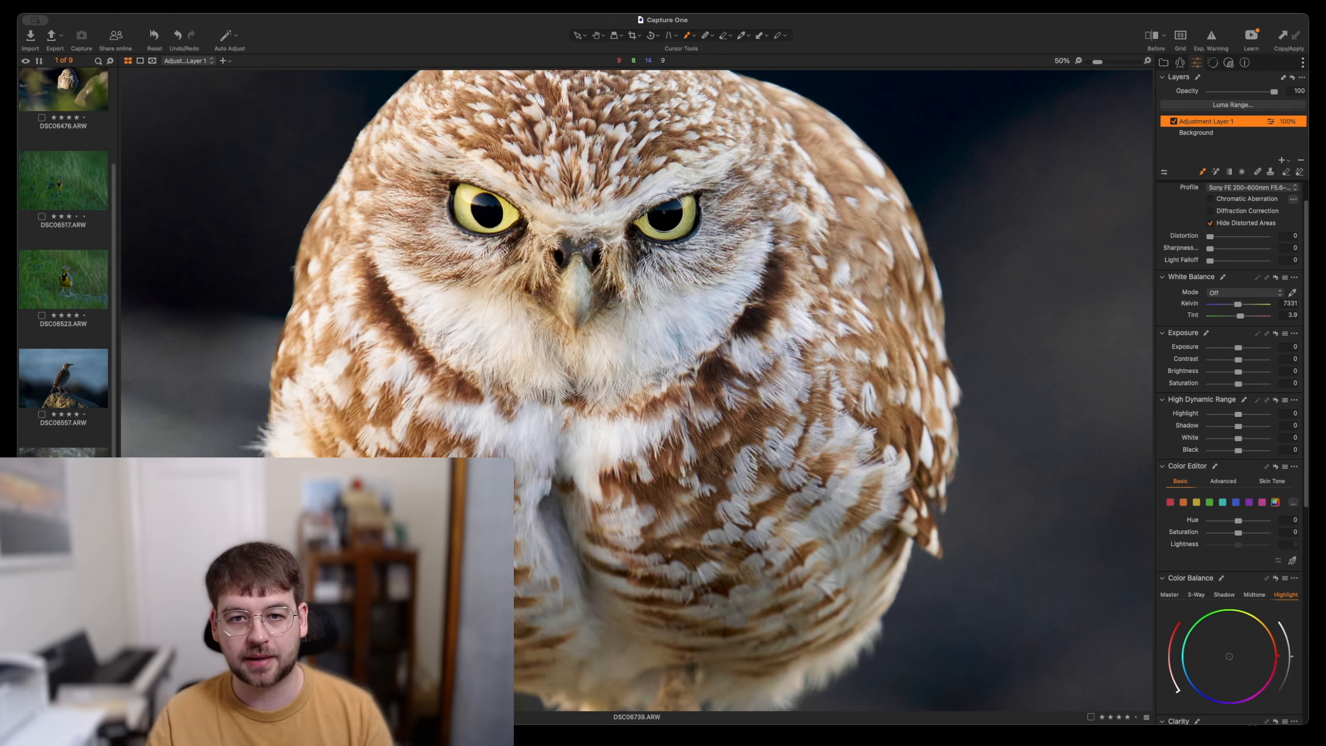
pyautogui.moveTo(660, 219)
pyautogui.mouseDown()
pyautogui.moveTo(678, 216)
pyautogui.moveTo(652, 218)
pyautogui.mouseUp()
pyautogui.moveTo(467, 200); pyautogui.dragTo(490, 212)
pyautogui.press('m')
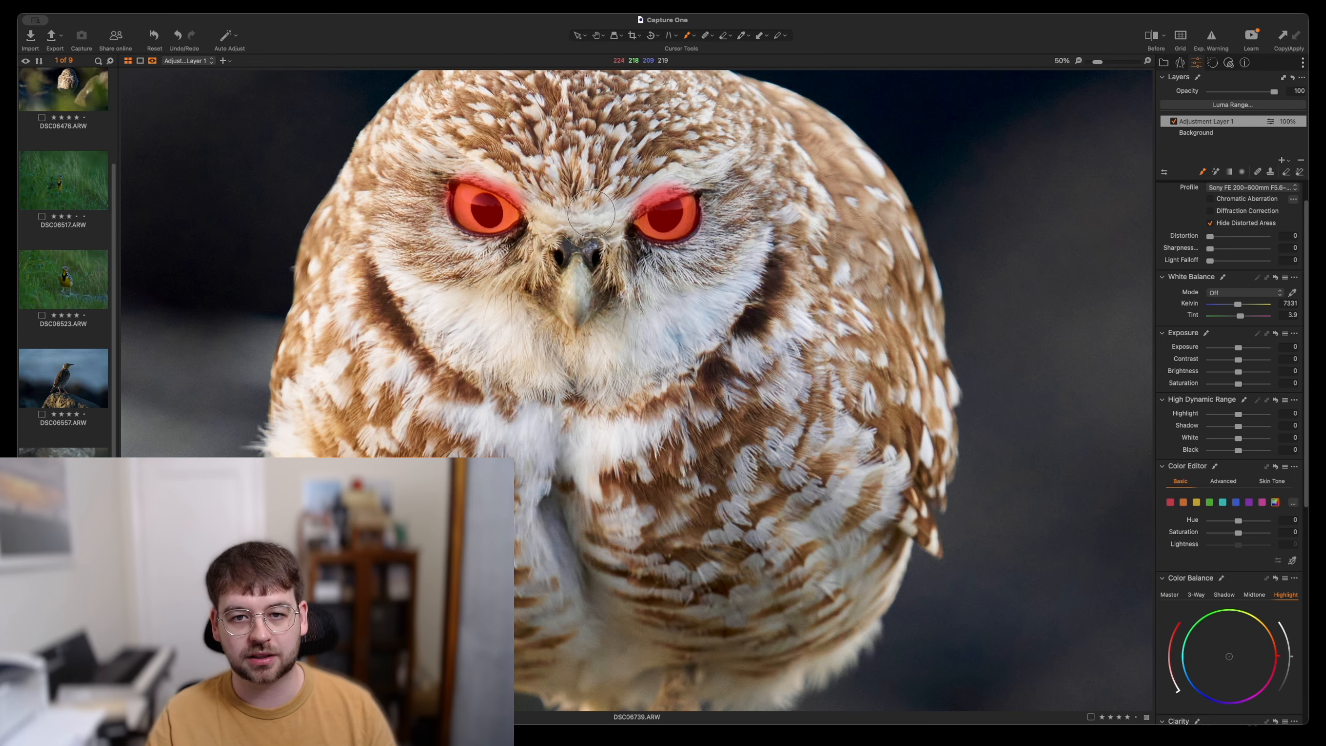
pyautogui.press('m')
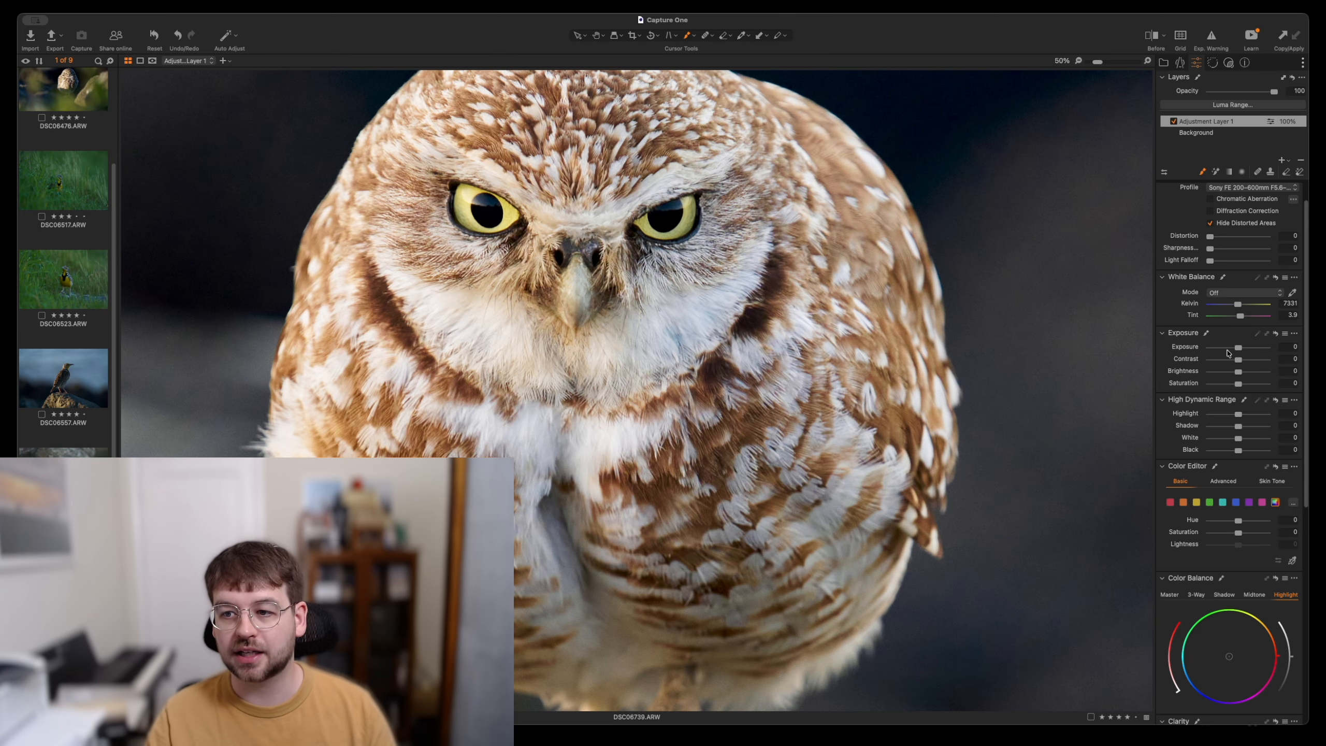
# - On the eye layer, set the Color Editor's yellow range to Hue -8.3, Saturation 15.3 and Lightness 7.7, keeping Exposure at 0
pyautogui.moveTo(1238, 348); pyautogui.dragTo(1209, 348)
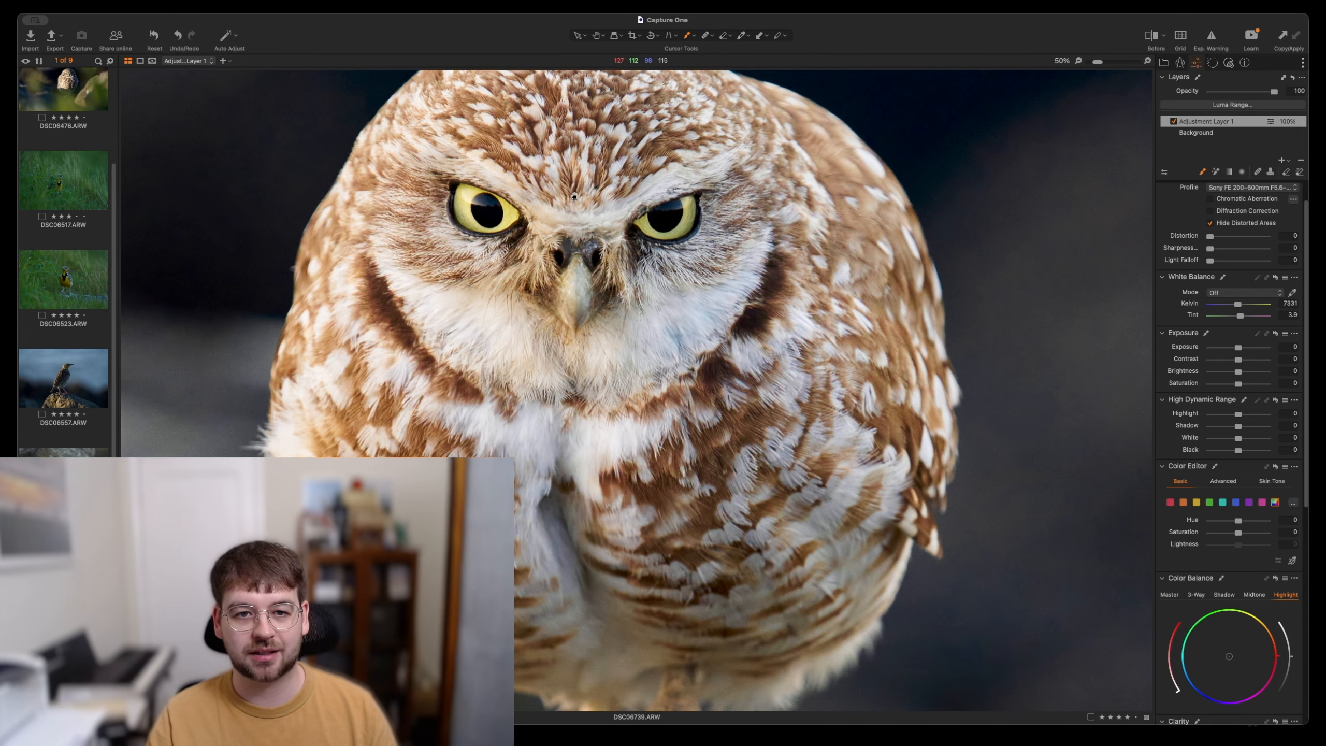
pyautogui.moveTo(574, 196); pyautogui.dragTo(611, 256)
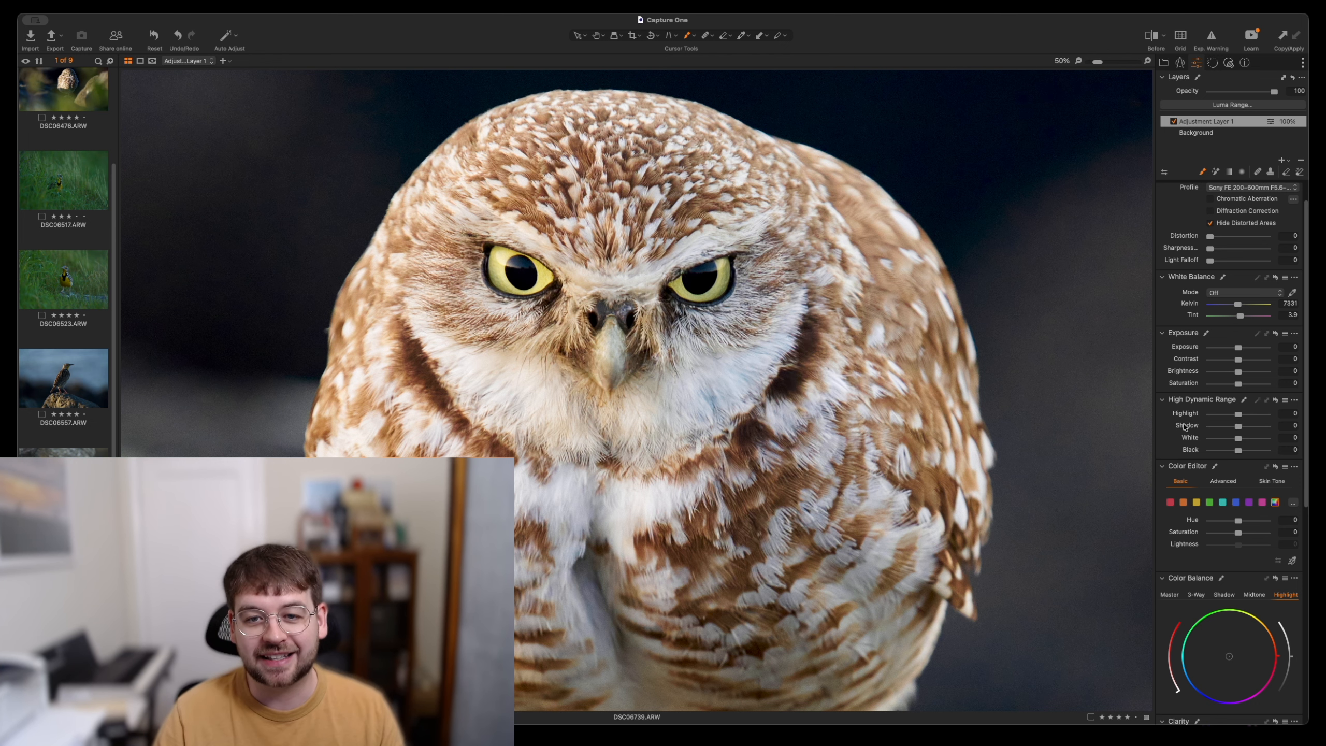
pyautogui.scroll(-1, 1210, 502)
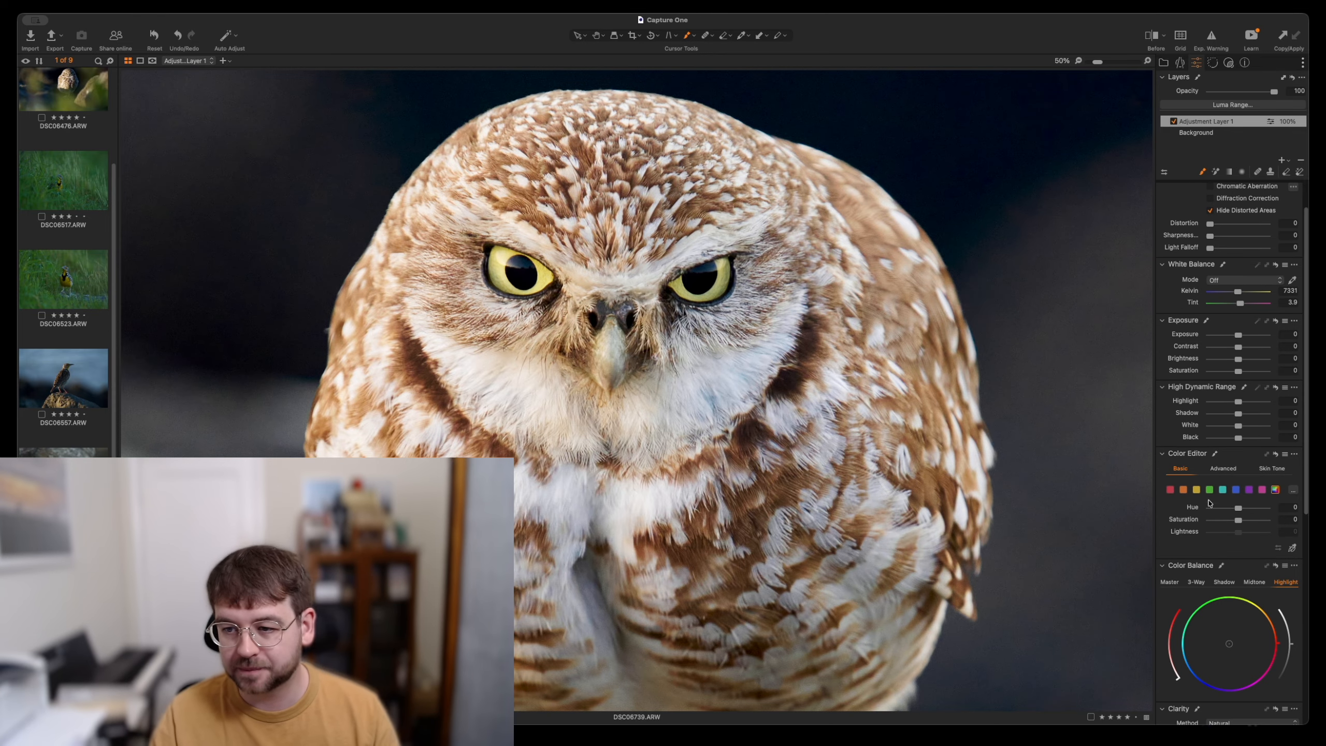
pyautogui.click(1196, 489)
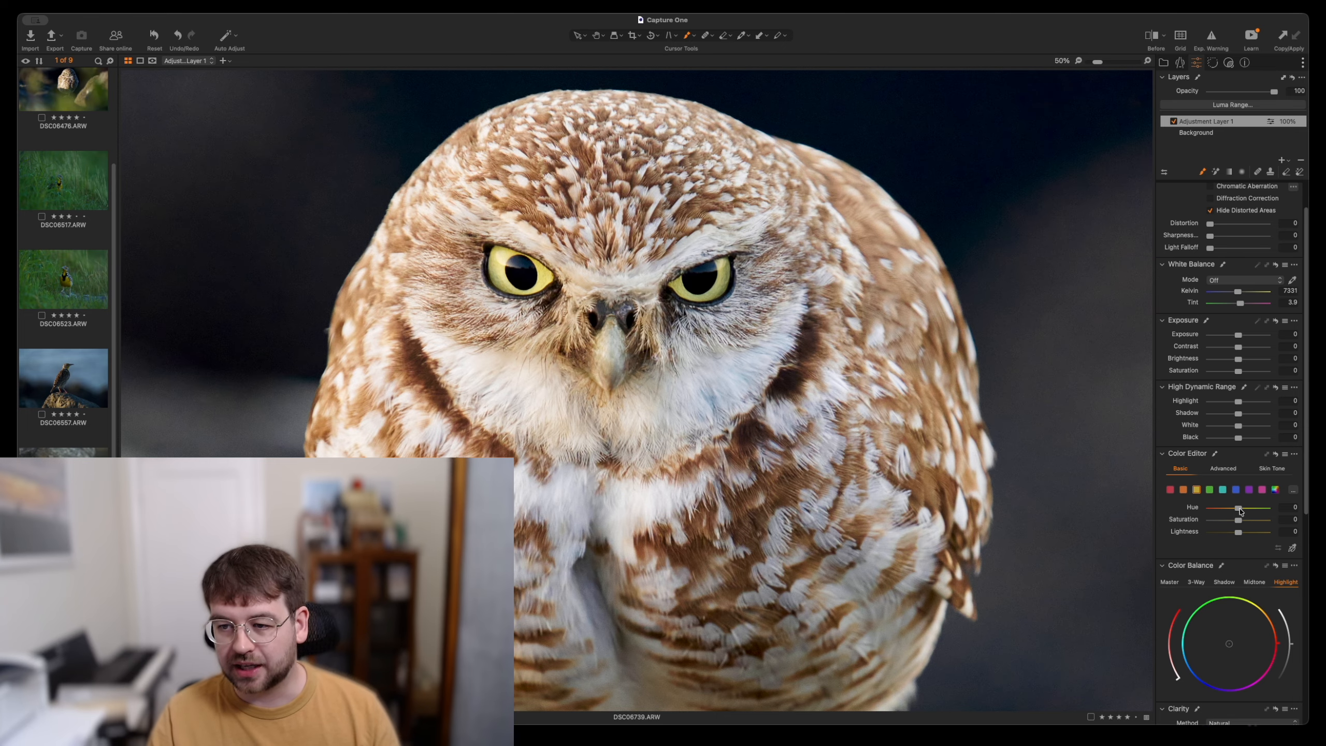
pyautogui.moveTo(1239, 510)
pyautogui.mouseDown()
pyautogui.moveTo(1222, 511)
pyautogui.moveTo(1247, 511)
pyautogui.moveTo(1233, 514)
pyautogui.moveTo(1253, 536)
pyautogui.moveTo(1223, 535)
pyautogui.moveTo(1265, 521)
pyautogui.moveTo(1245, 521)
pyautogui.mouseUp()
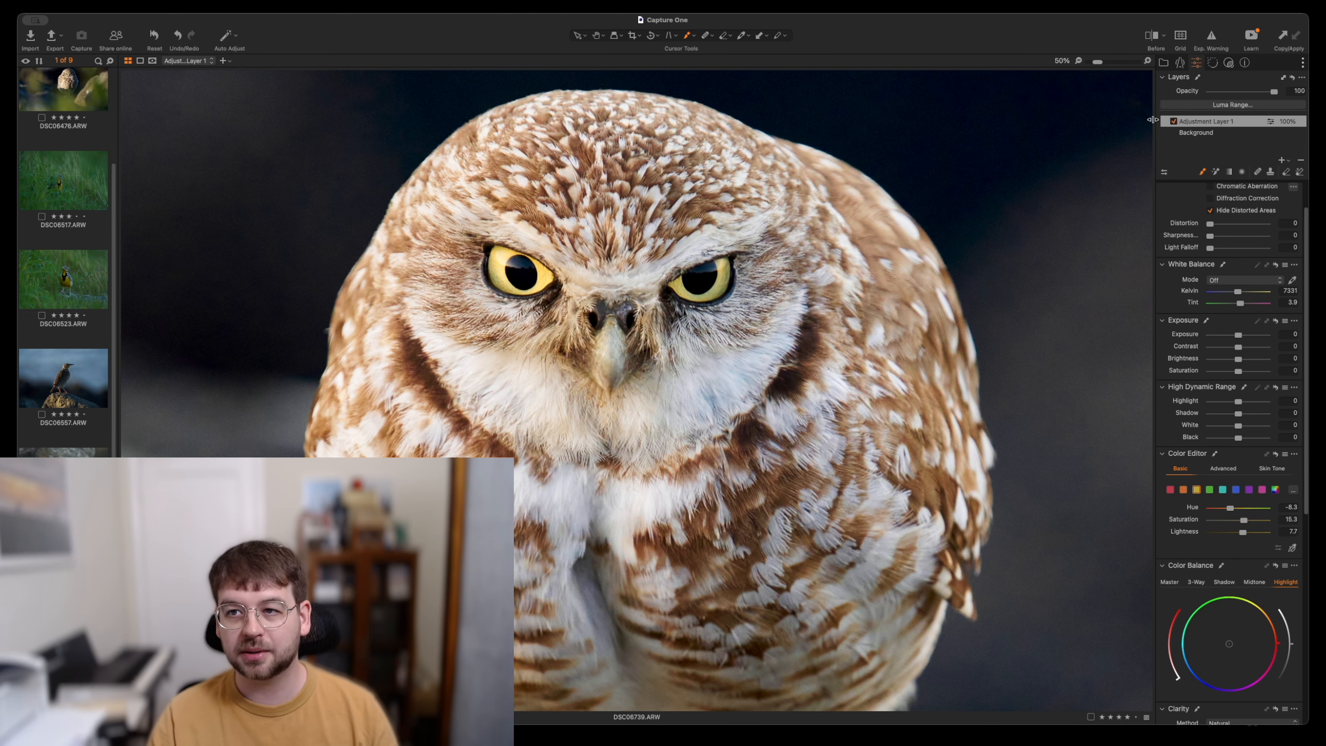
# - Compare the owl's eyes with the adjustment layer switched off and on, leaving the layer enabled
pyautogui.scroll(-2, 959, 339)
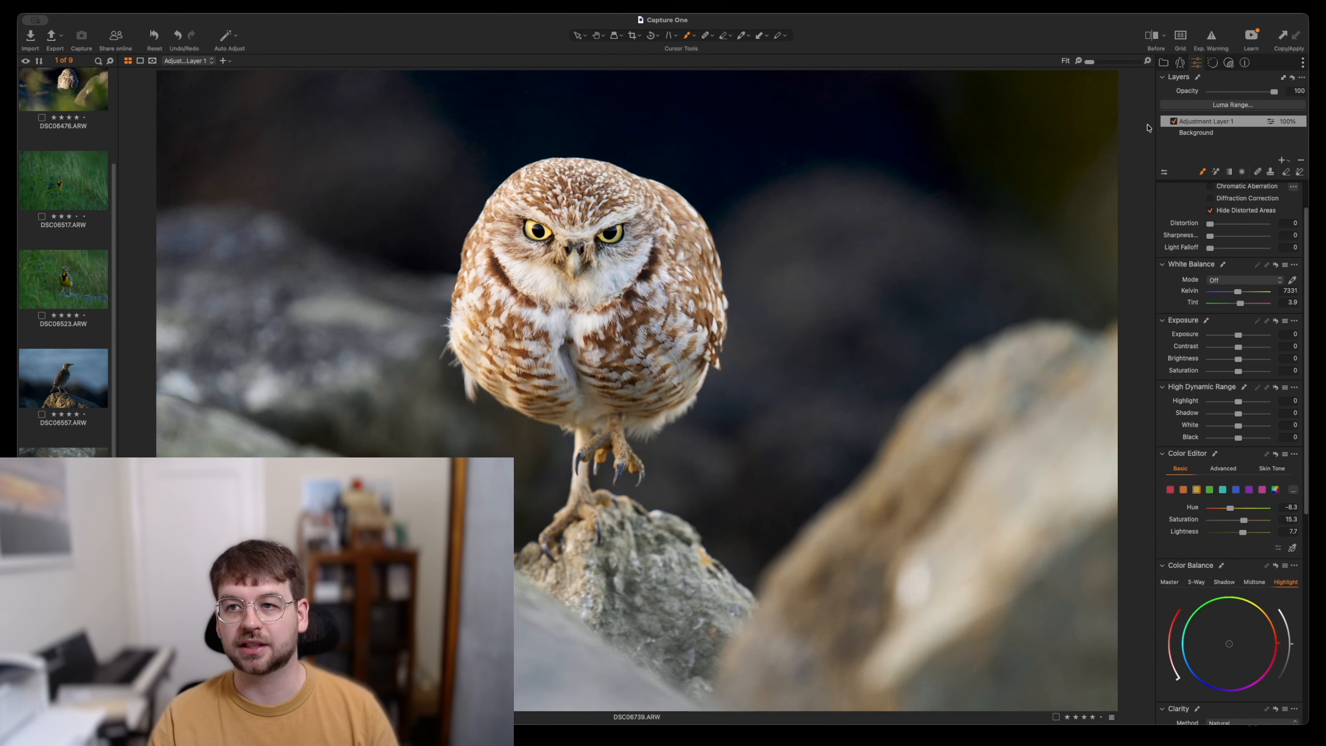
pyautogui.scroll(2, 647, 286)
pyautogui.moveTo(584, 275); pyautogui.dragTo(658, 334)
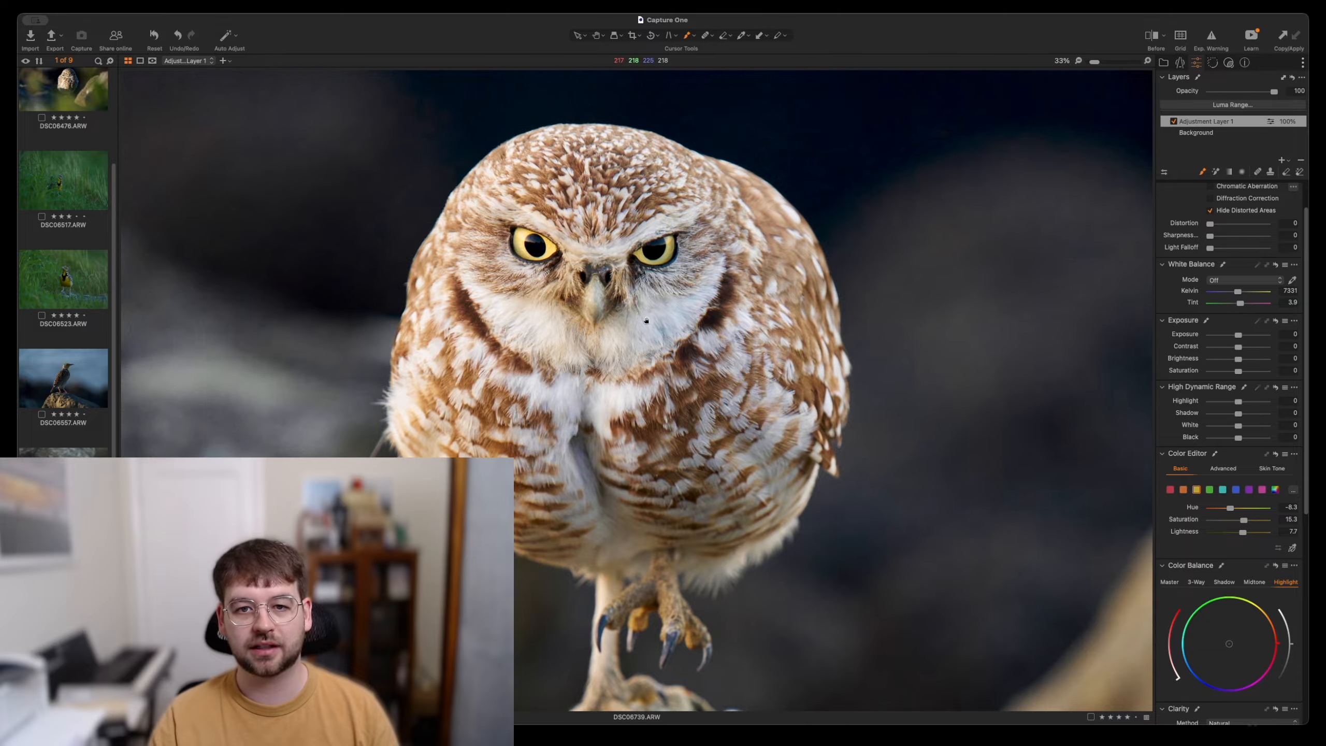
pyautogui.click(1176, 124)
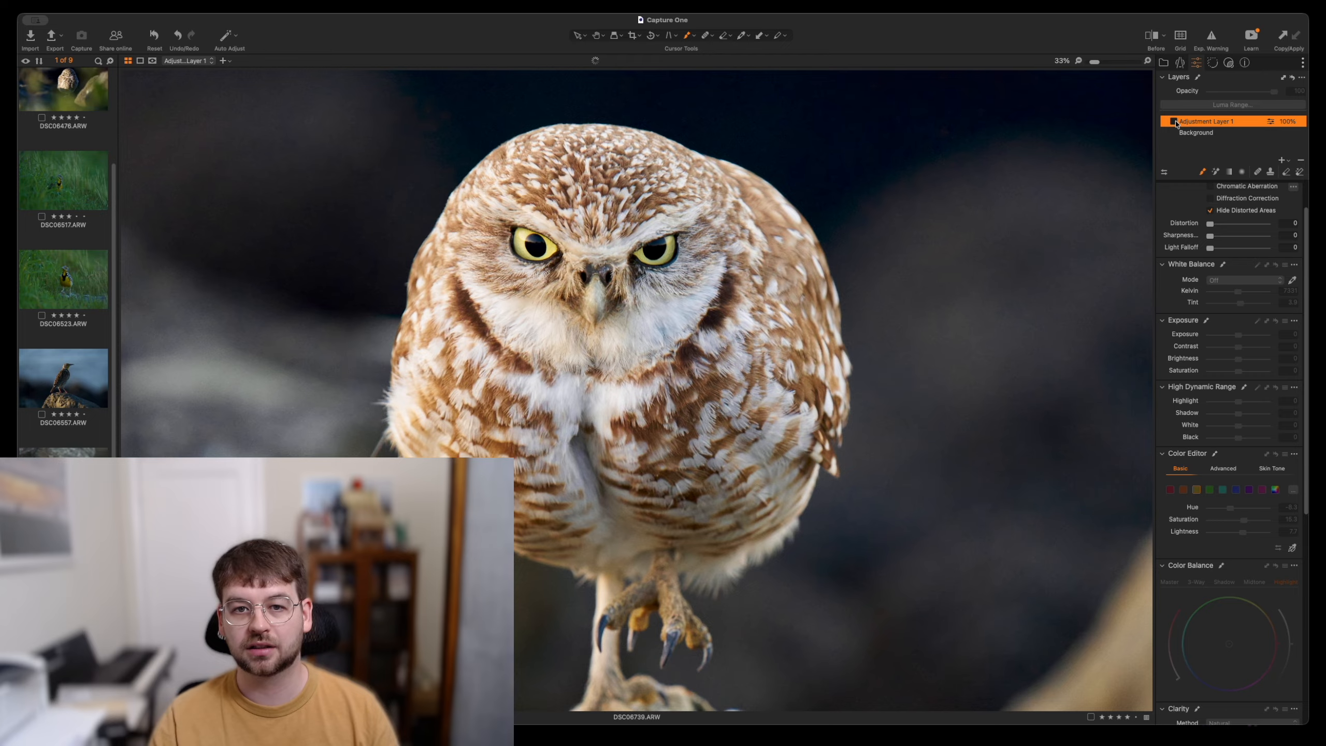
pyautogui.click(1174, 121)
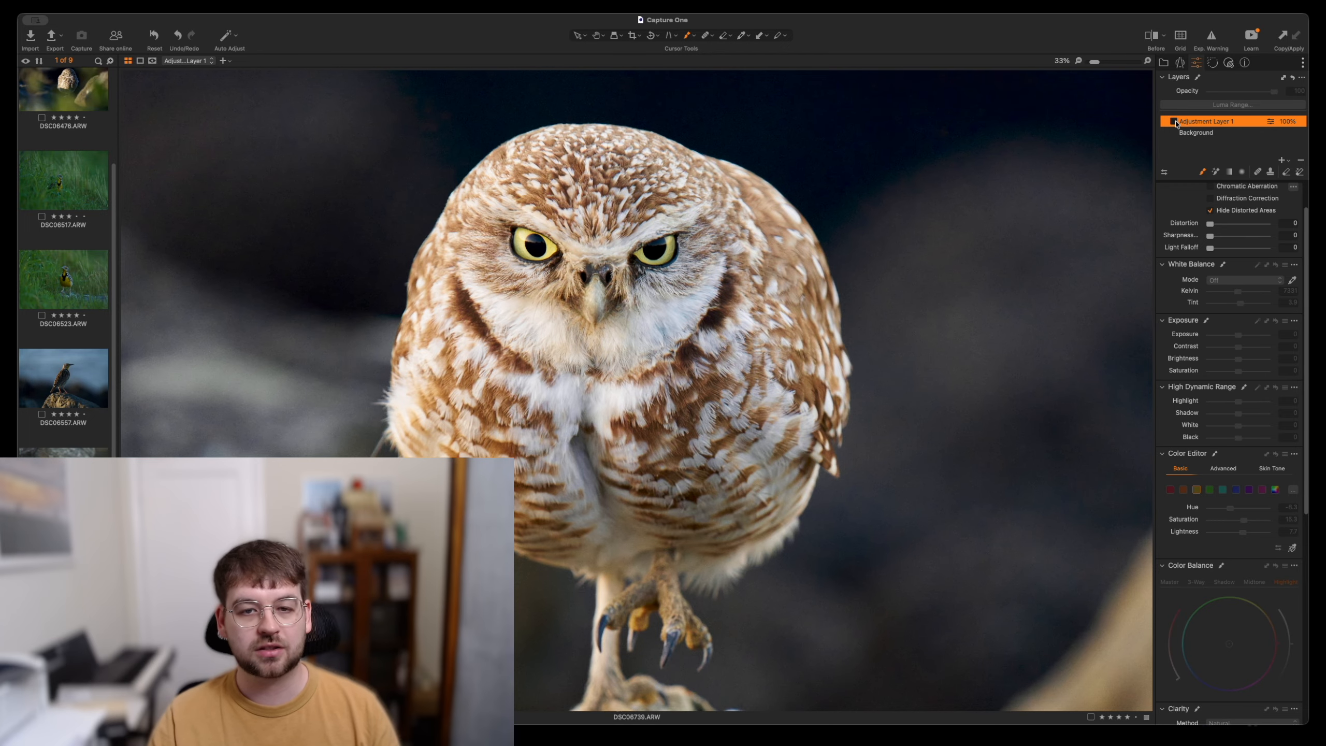
pyautogui.click(1174, 122)
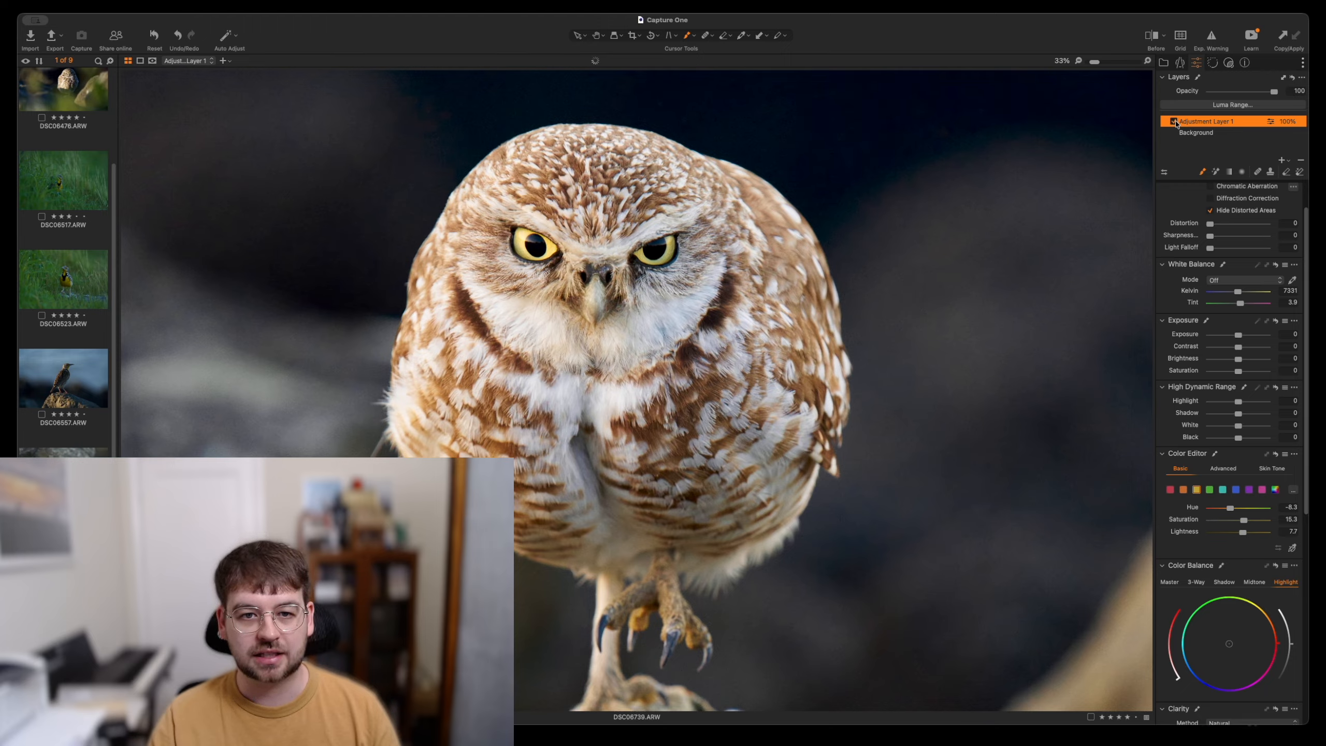
# - Raise the eye layer's Exposure to 2.27 and check the brightened eyes at different magnifications
pyautogui.moveTo(1239, 335); pyautogui.dragTo(1256, 337)
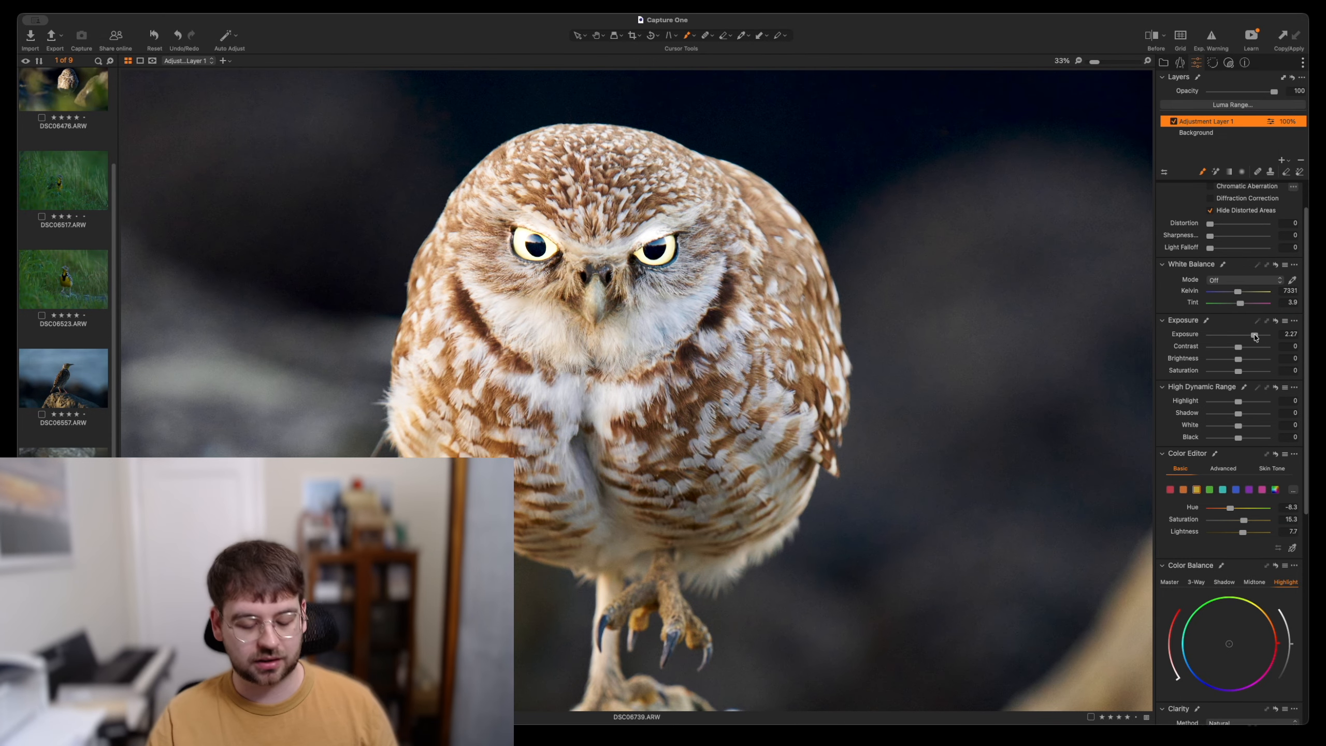
pyautogui.scroll(-3, 553, 235)
pyautogui.scroll(5, 550, 233)
pyautogui.scroll(-3, 550, 234)
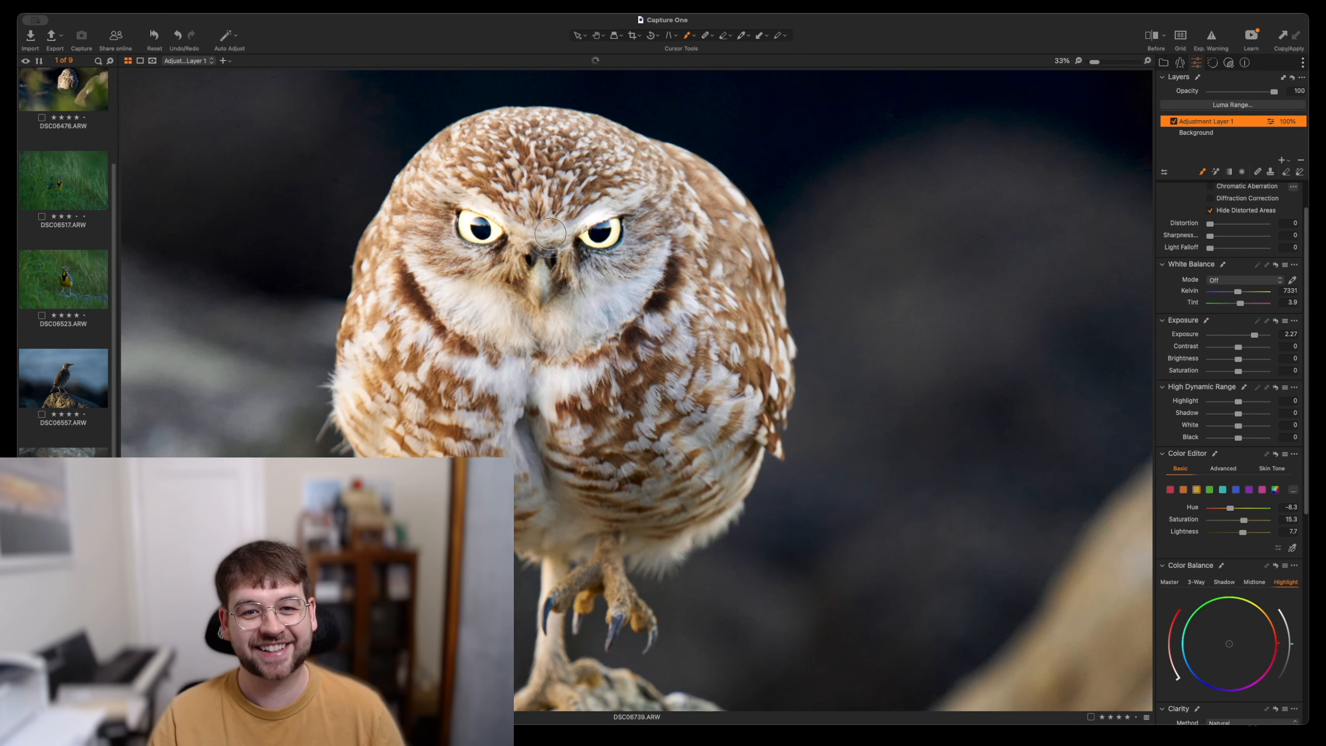
# - Undo the eye layer's Exposure boost and check the owl's eyes close up and in the full photo
pyautogui.press('super+z')
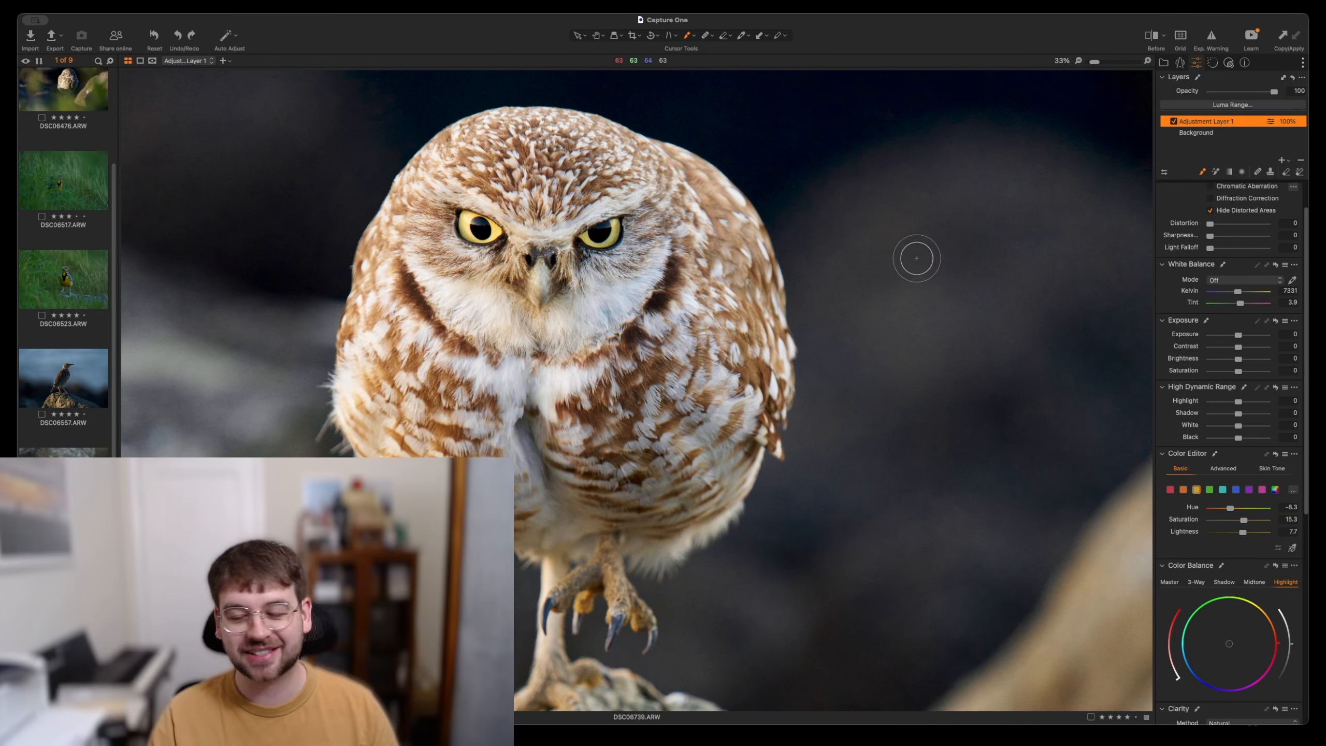
pyautogui.scroll(-1, 1269, 501)
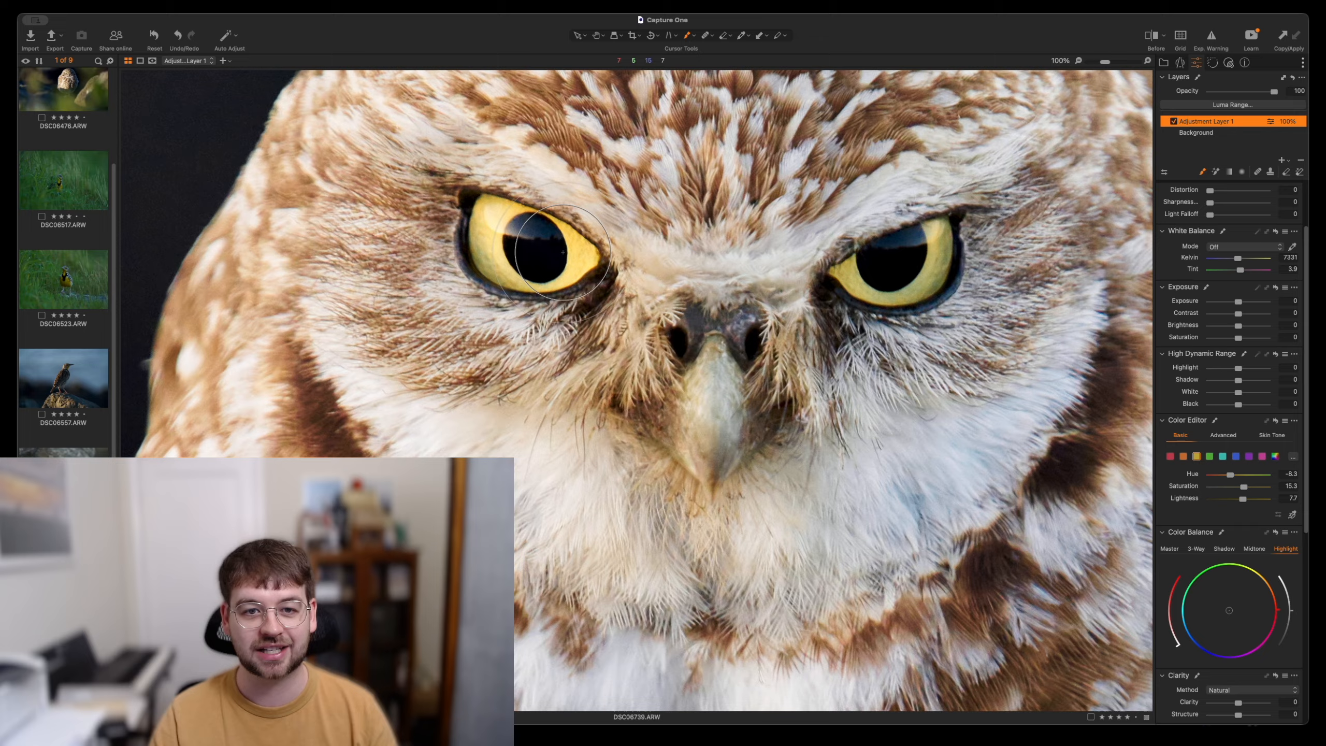
pyautogui.press('super+minus')
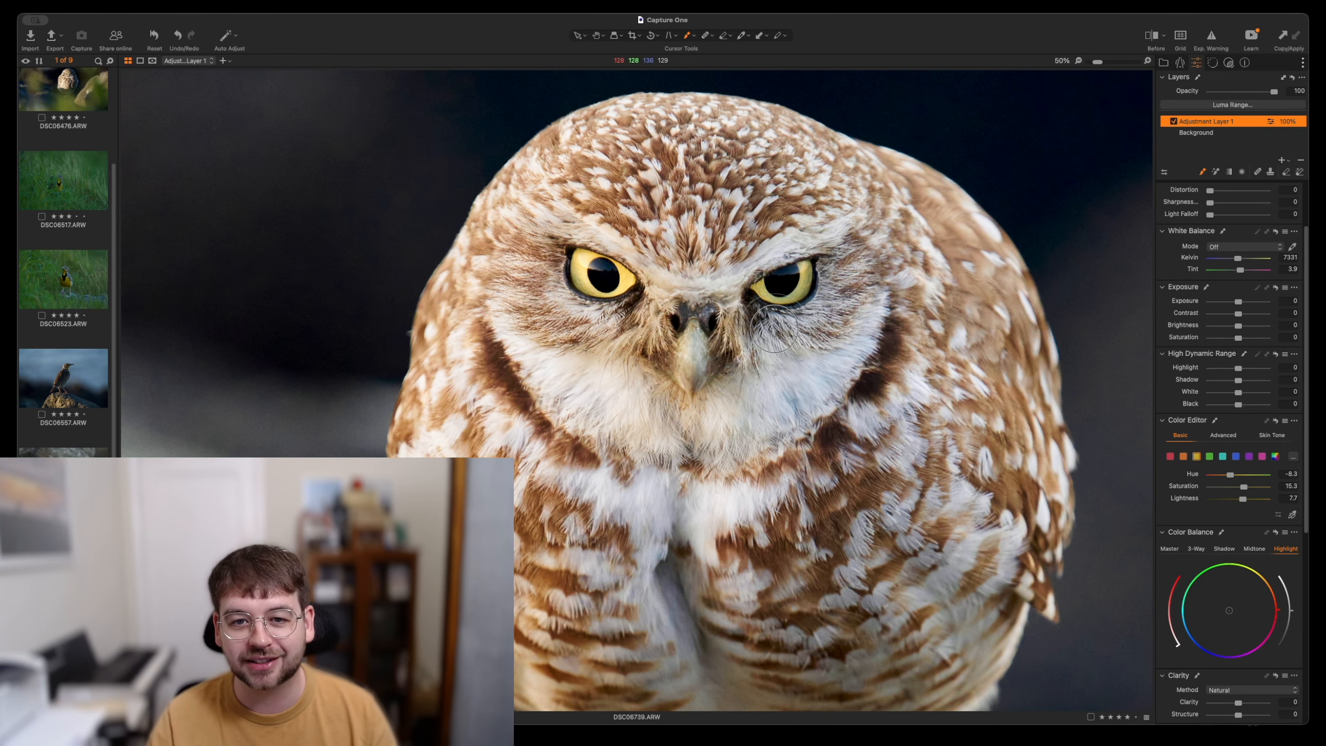
pyautogui.scroll(-3, 797, 310)
pyautogui.press('v')
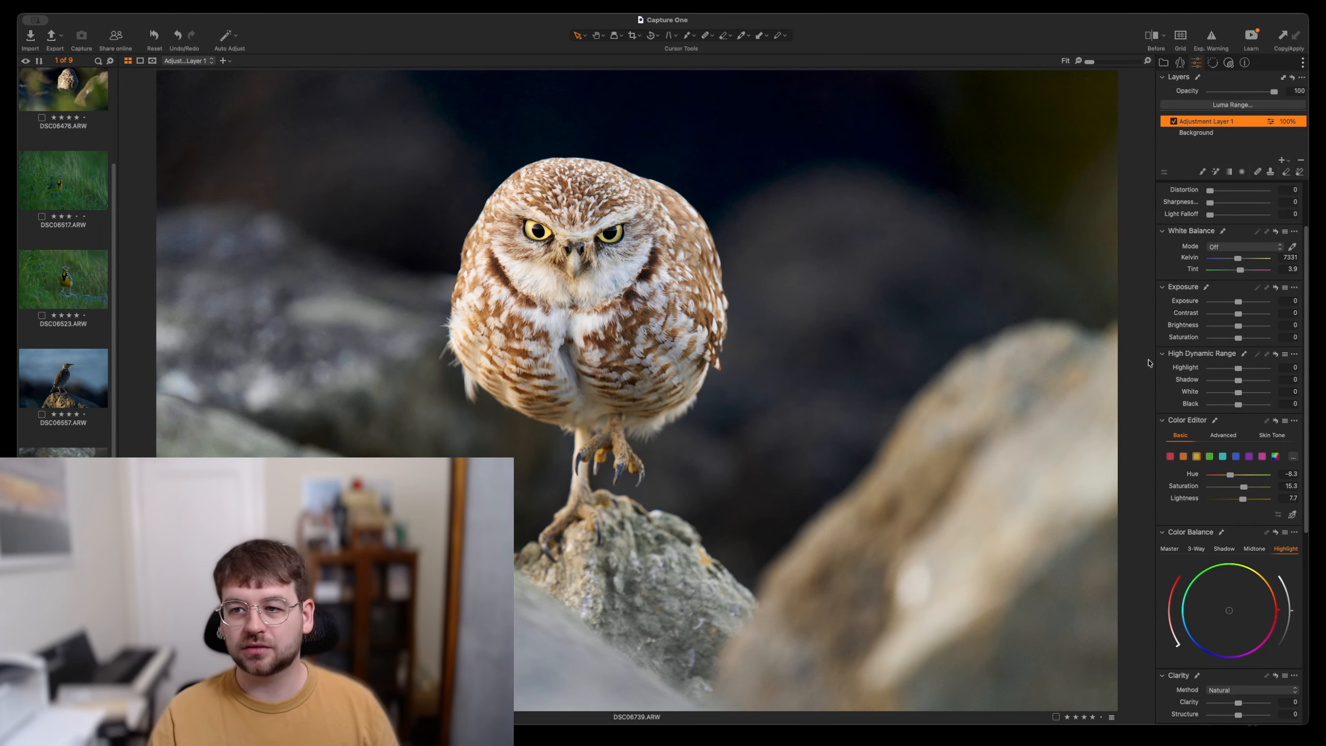
# - Raise the Background layer's Exposure to 0.27
pyautogui.scroll(3, 1242, 347)
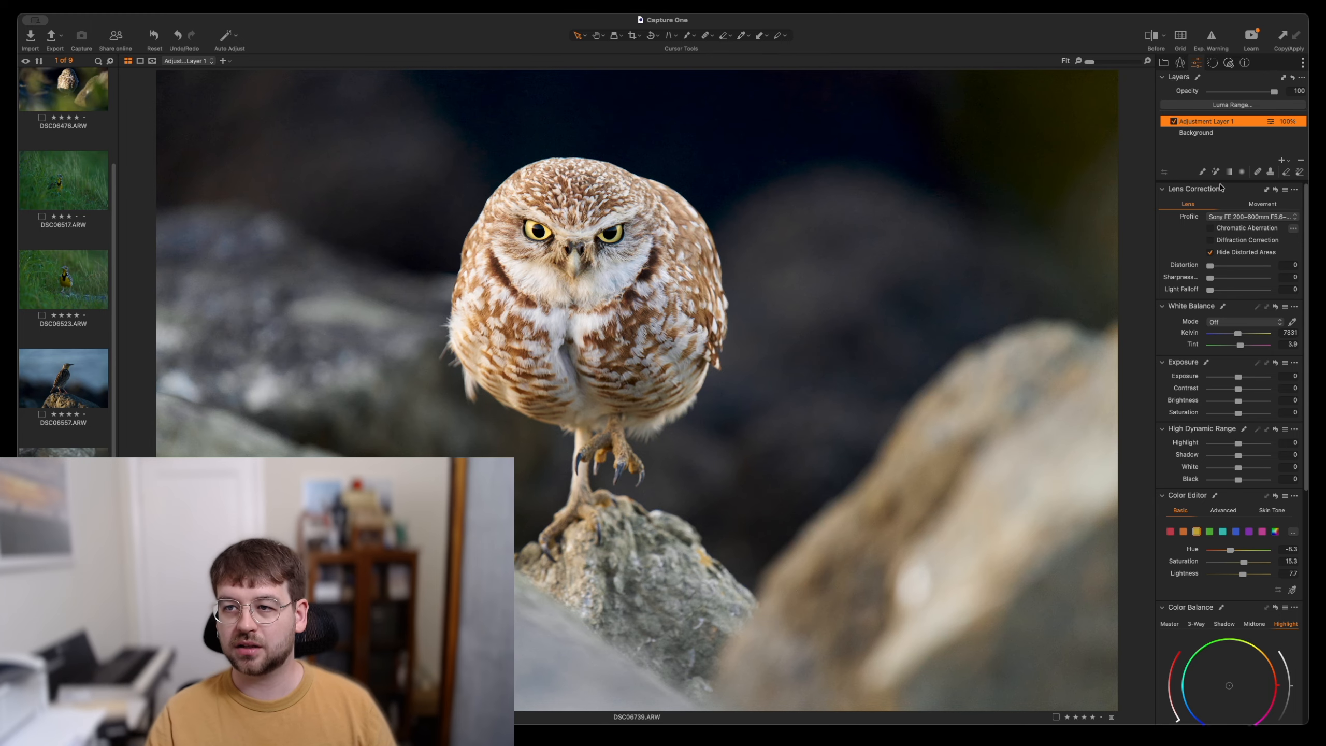
pyautogui.click(1227, 133)
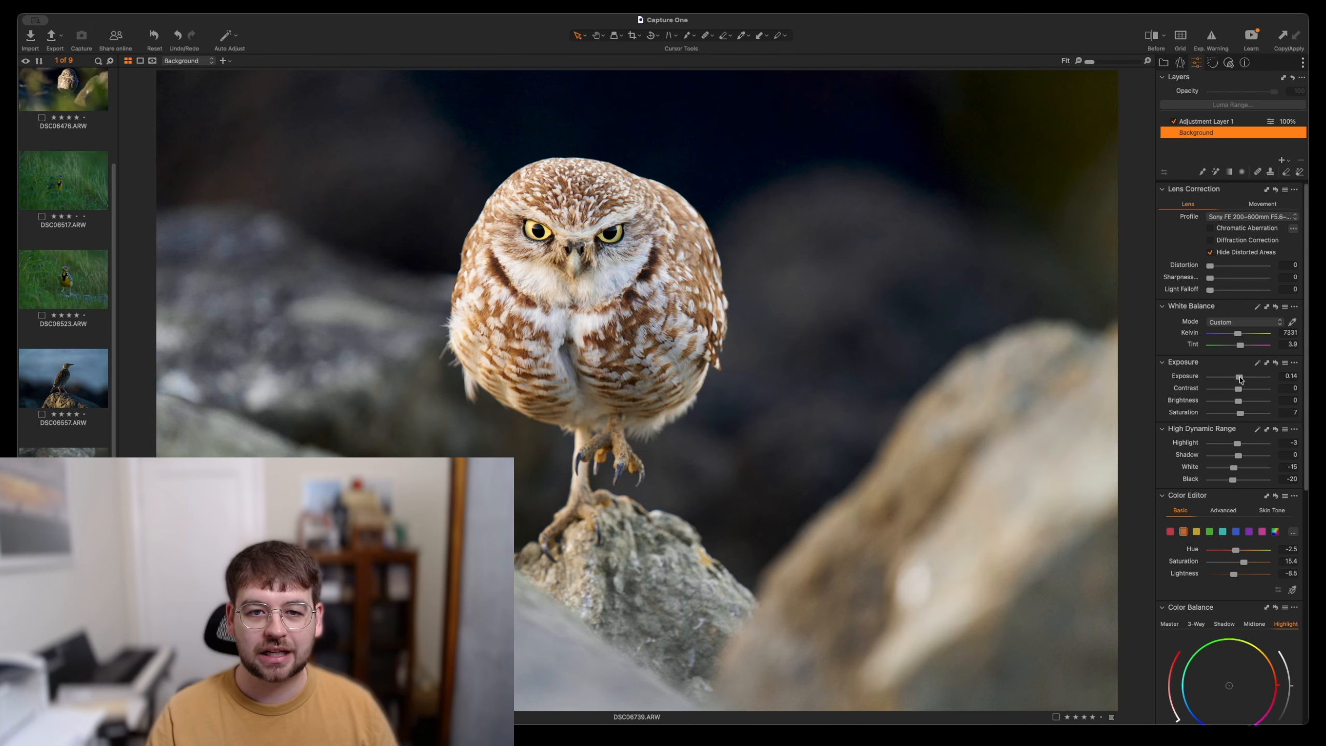
pyautogui.moveTo(1241, 380); pyautogui.dragTo(1242, 380)
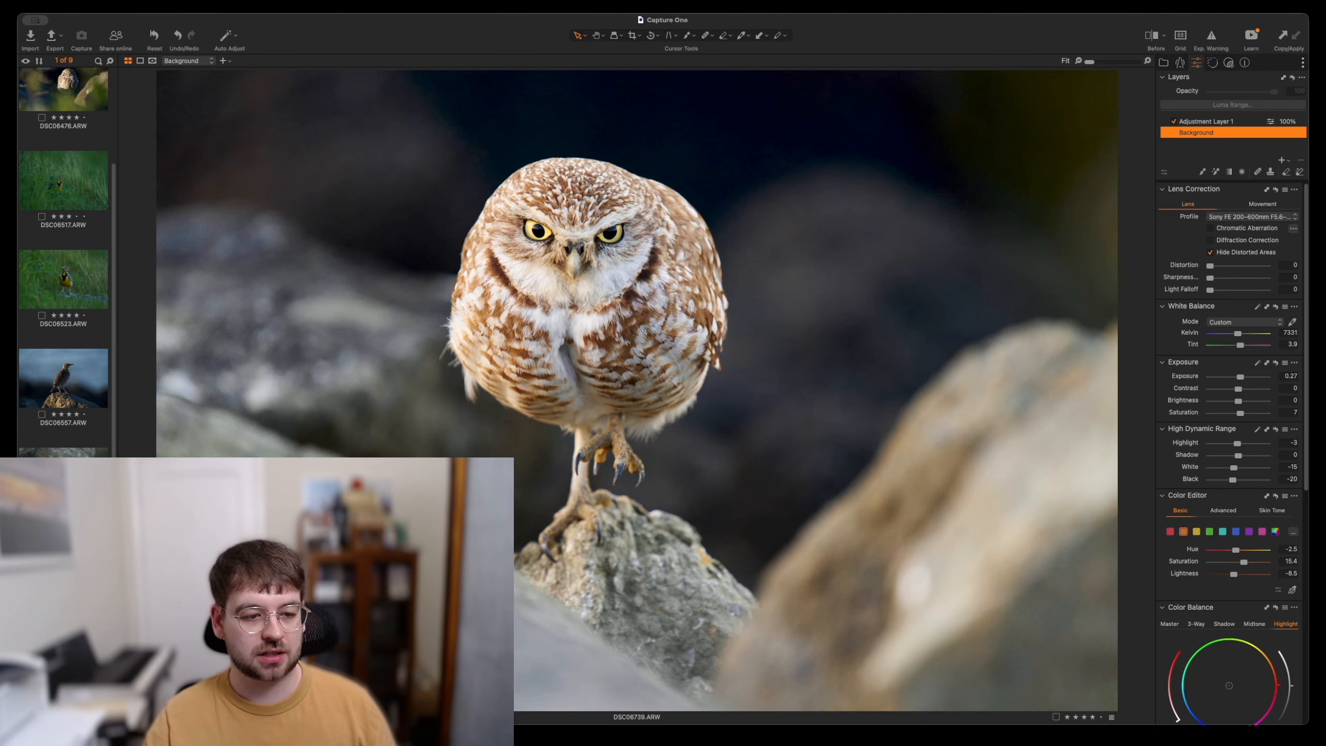
# - Copy all adjustments from the edited owl photo and apply them to the similar owl photo DSC06734
pyautogui.press('super+shift+c')
pyautogui.press('Up')
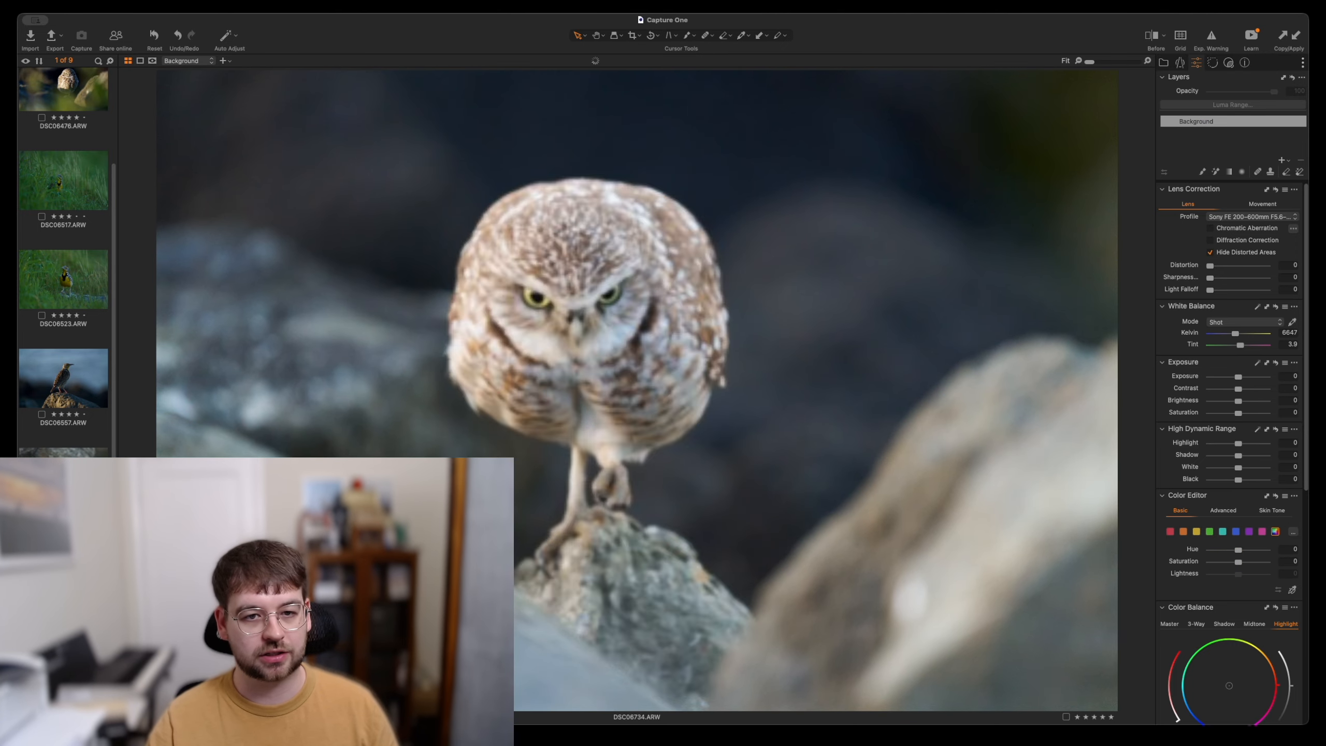
pyautogui.press('super+shift+v')
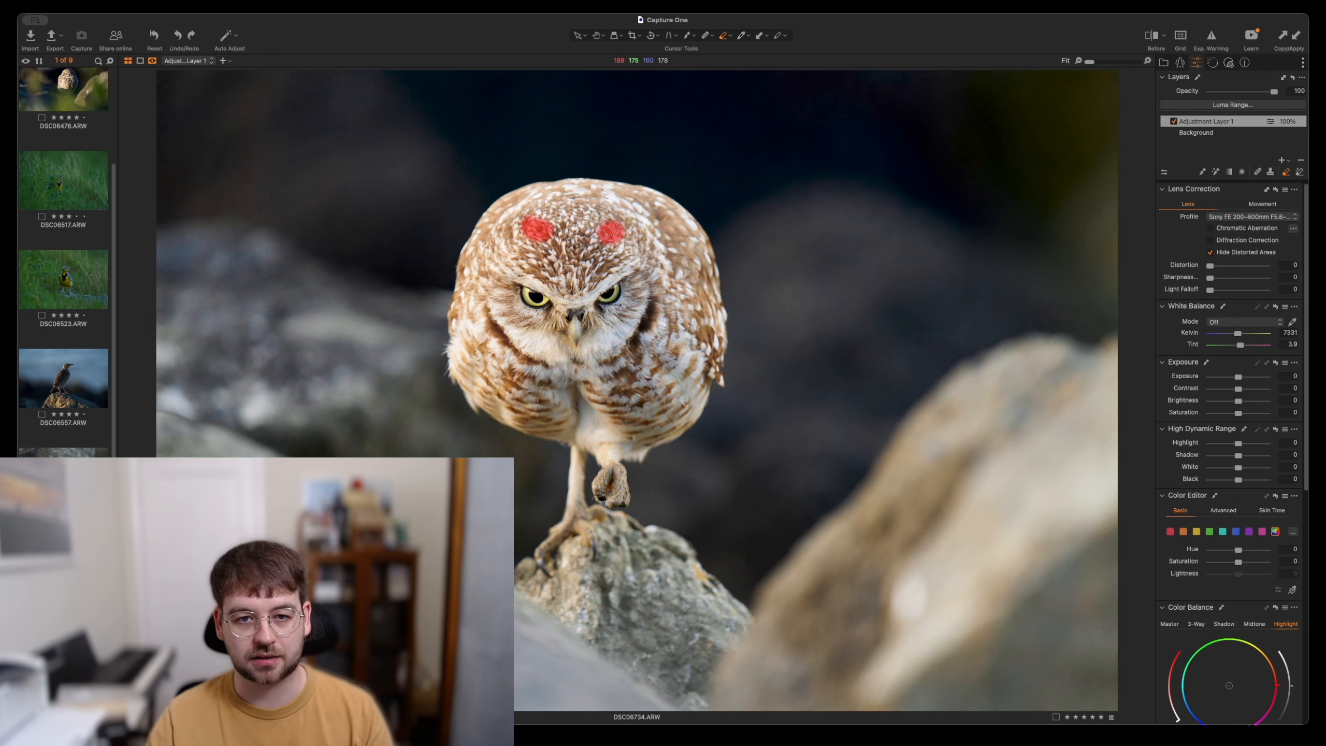
# - On the pasted eye layer, erase the misplaced mask spots, brush the mask over both eyes, and reselect the Background layer
pyautogui.moveTo(605, 227)
pyautogui.mouseDown()
pyautogui.moveTo(575, 211)
pyautogui.moveTo(532, 220)
pyautogui.mouseUp()
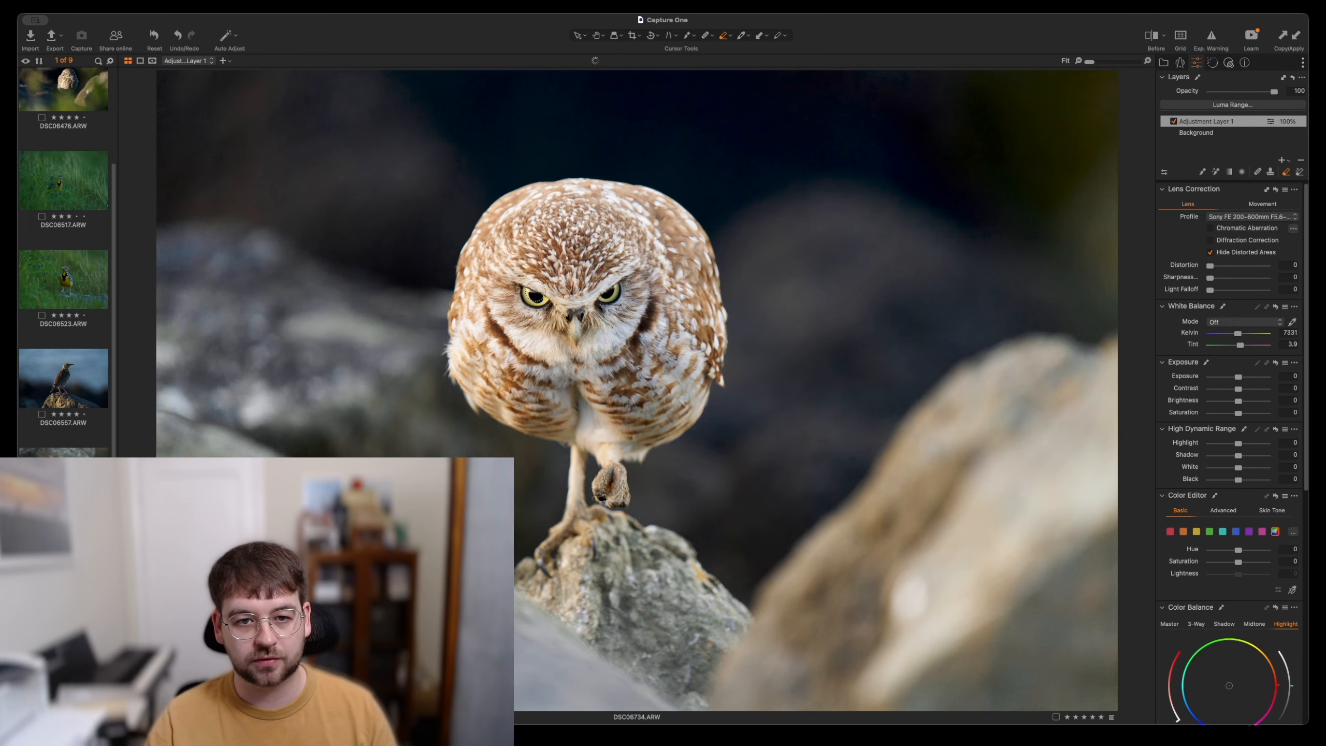
pyautogui.press('b')
pyautogui.moveTo(528, 294); pyautogui.dragTo(612, 288)
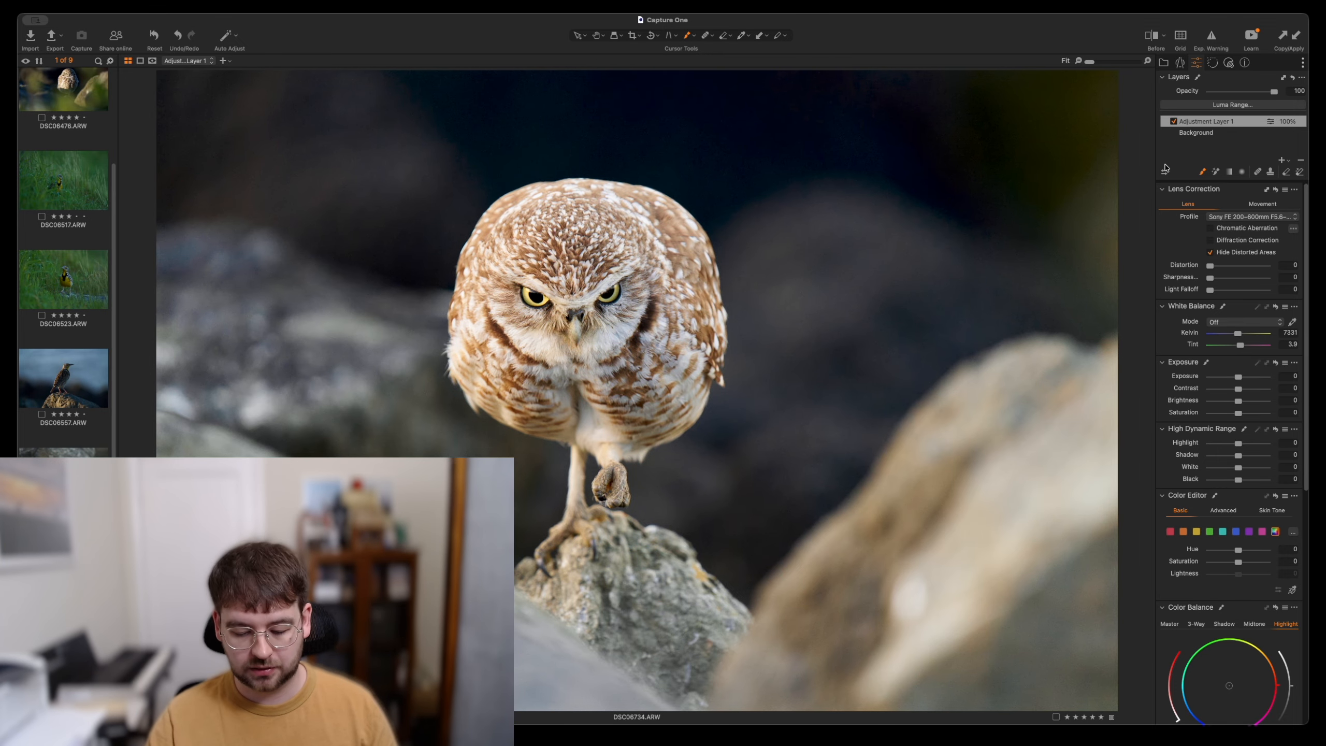
pyautogui.press('m')
pyautogui.press('m')
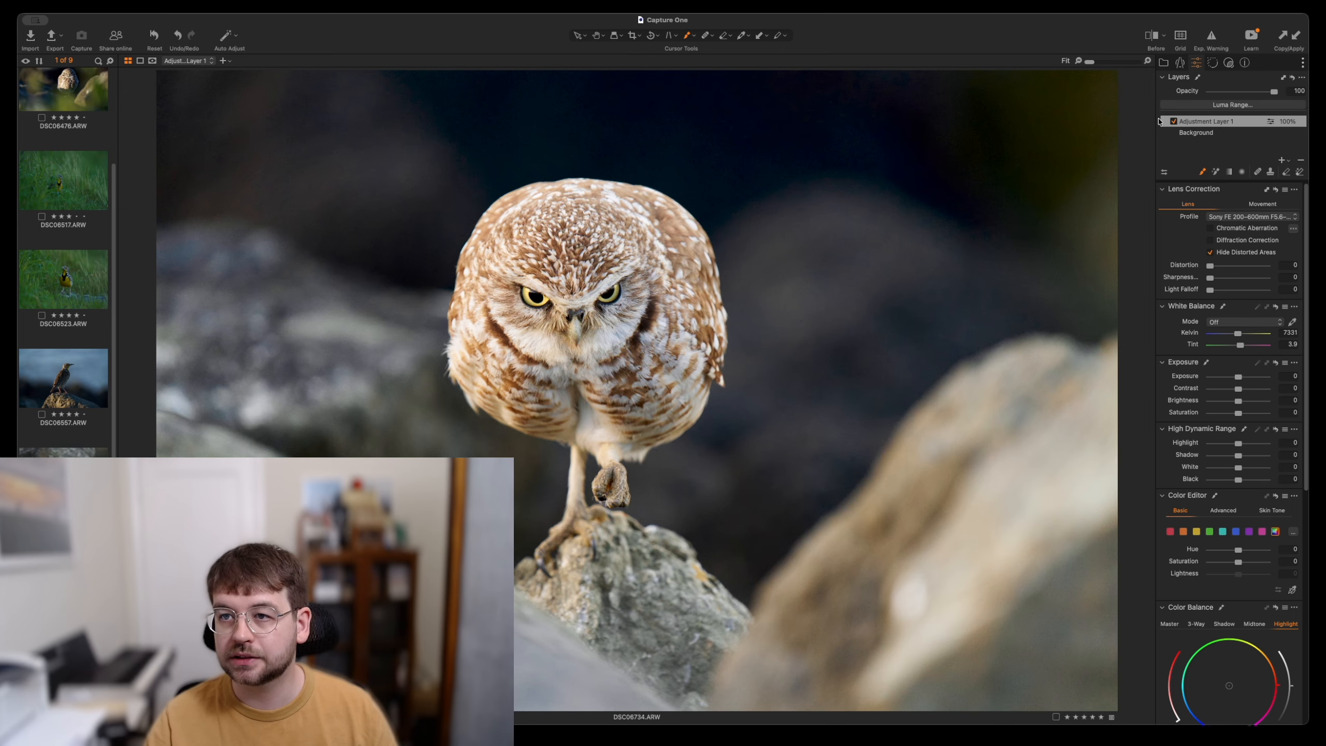
pyautogui.click(1189, 132)
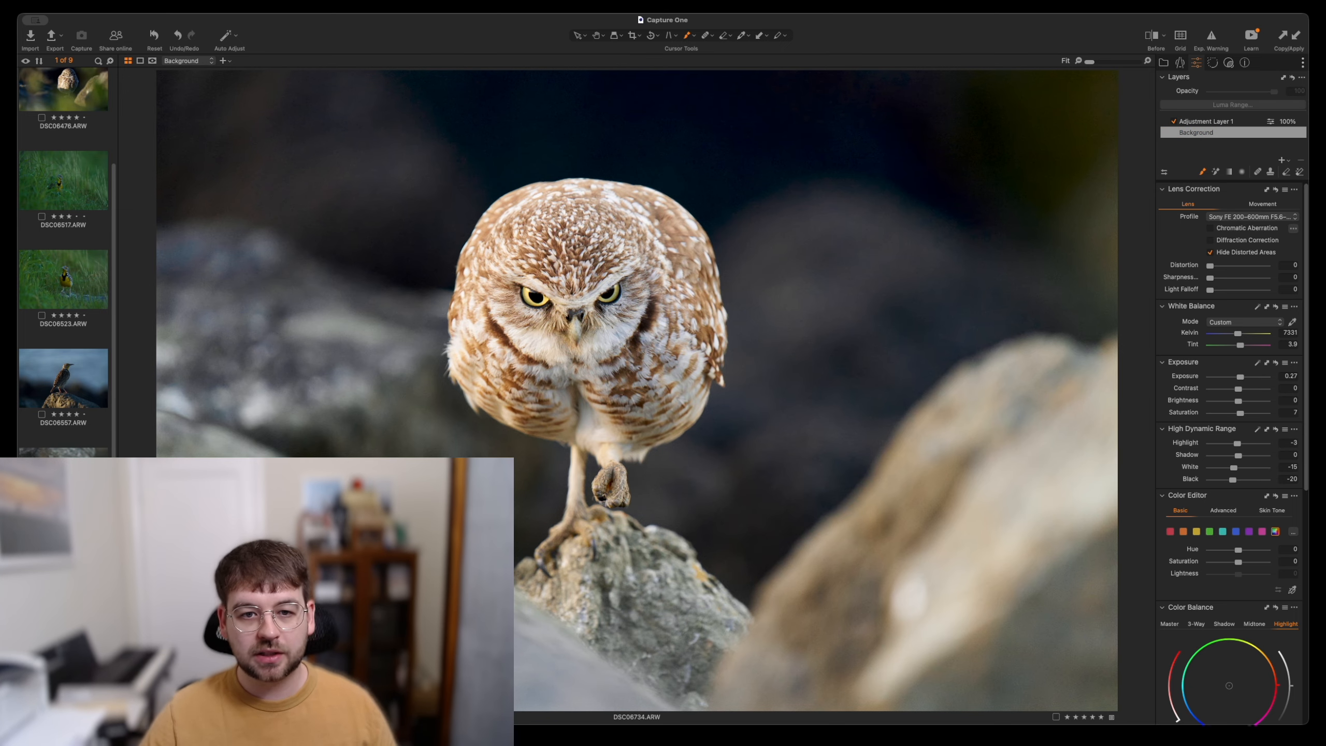
# - Compare the edited owl photos DSC06739 and DSC06734 by switching back and forth between them
pyautogui.press('Right')
pyautogui.press('Left')
pyautogui.press('Right')
pyautogui.press('Left')
pyautogui.press('Right')
pyautogui.press('Left')
pyautogui.press('Right')
pyautogui.press('Left')
pyautogui.press('Right')
pyautogui.press('Left')
pyautogui.press('Right')
pyautogui.press('Left')
pyautogui.press('Right')
pyautogui.press('Left')
pyautogui.press('Right')
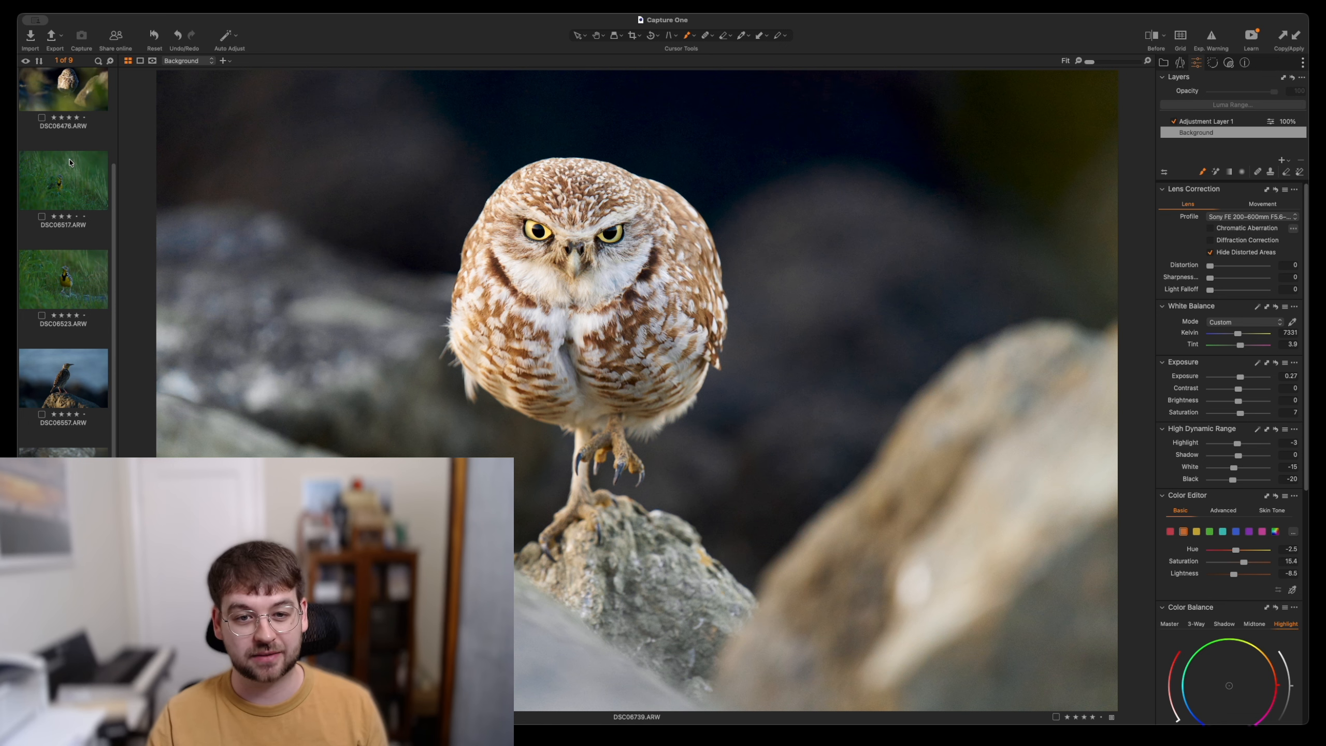
pyautogui.press('Up')
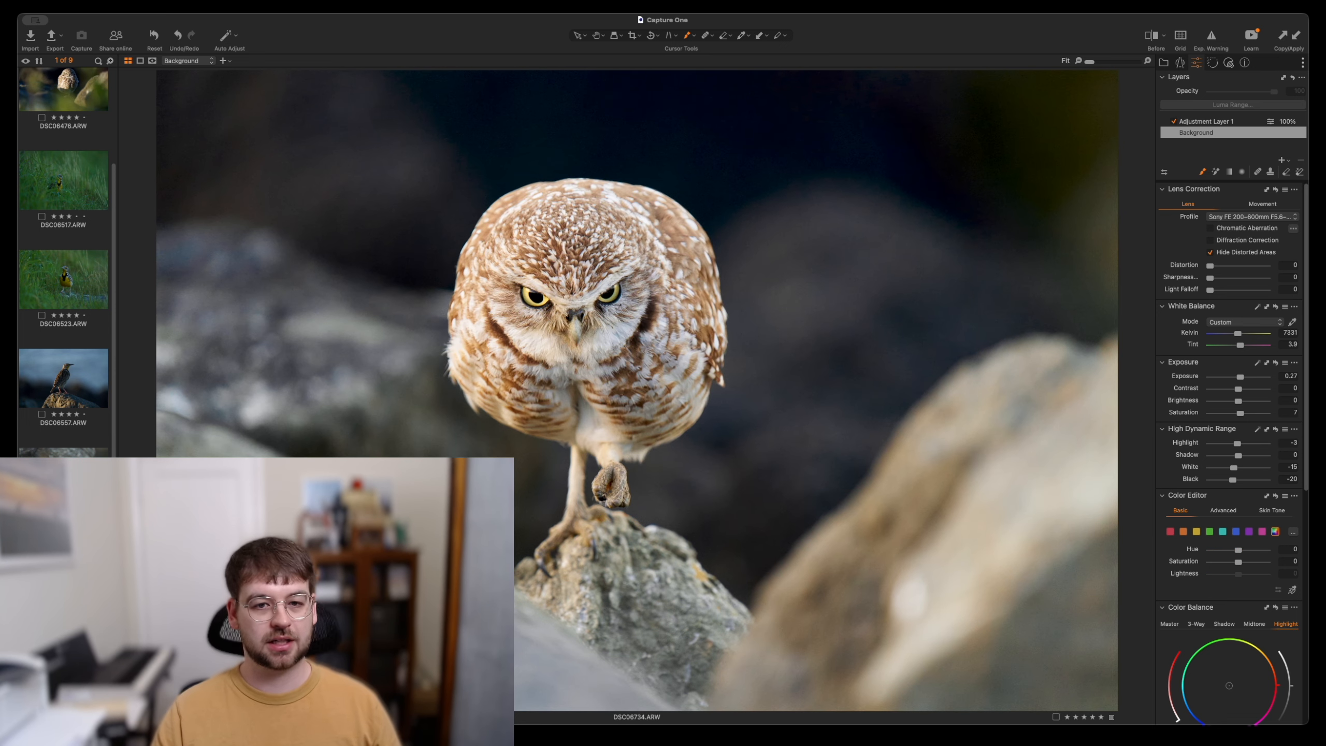
# - Apply the copied adjustments to the owl photo DSC06654 and compare it with its unadjusted original, keeping the adjustments
pyautogui.press('Up')
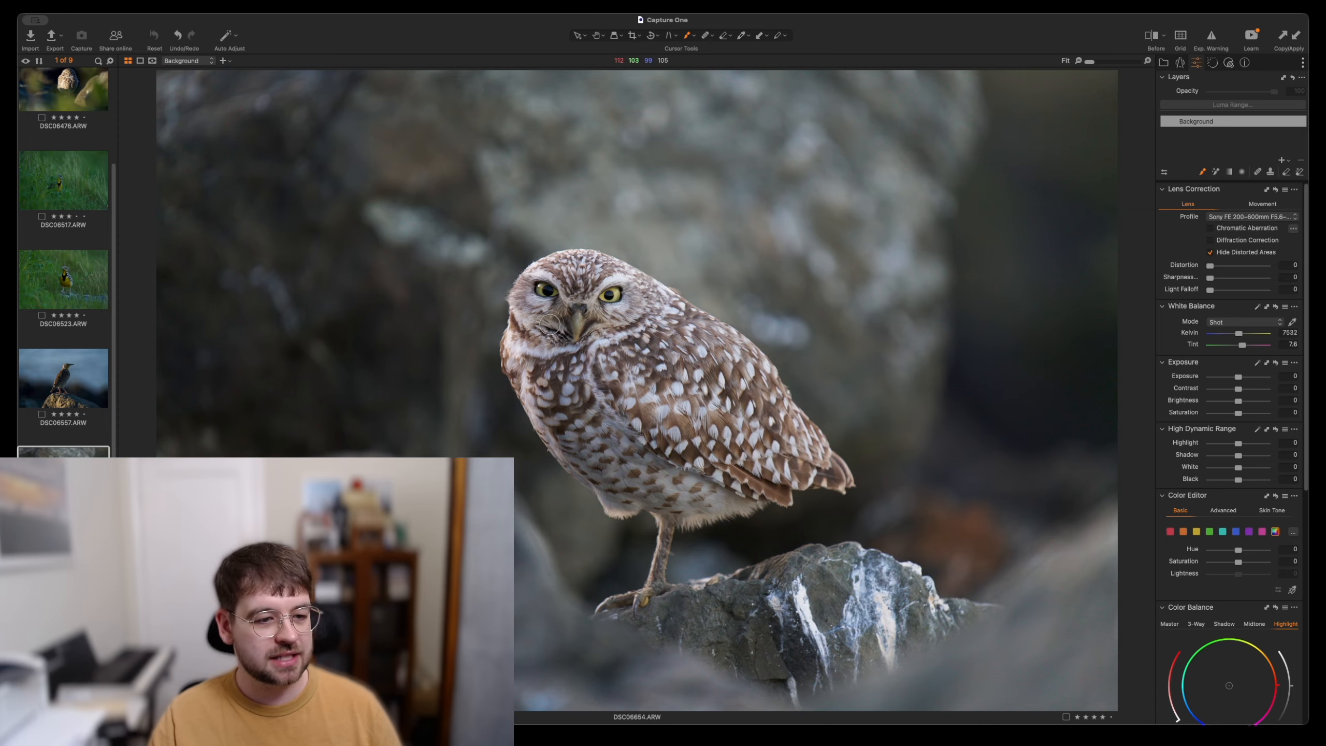
pyautogui.press('Down')
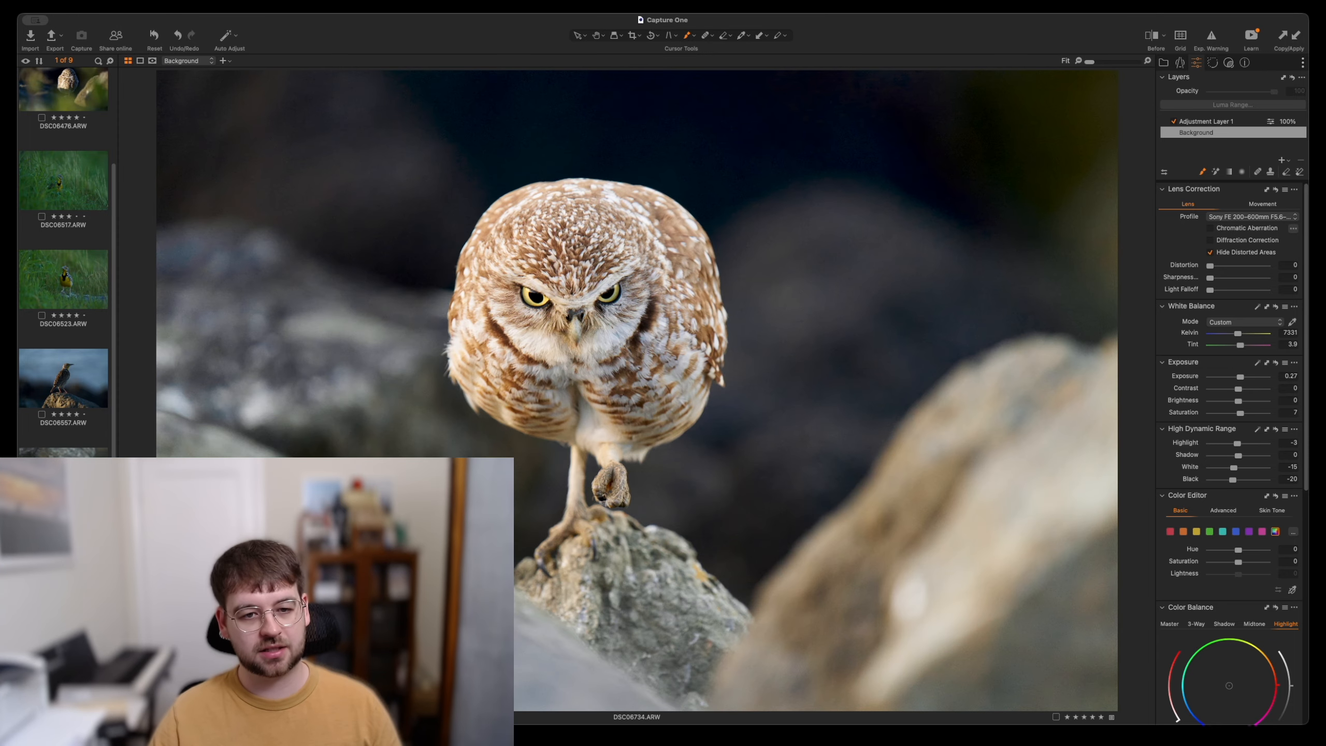
pyautogui.press('Up')
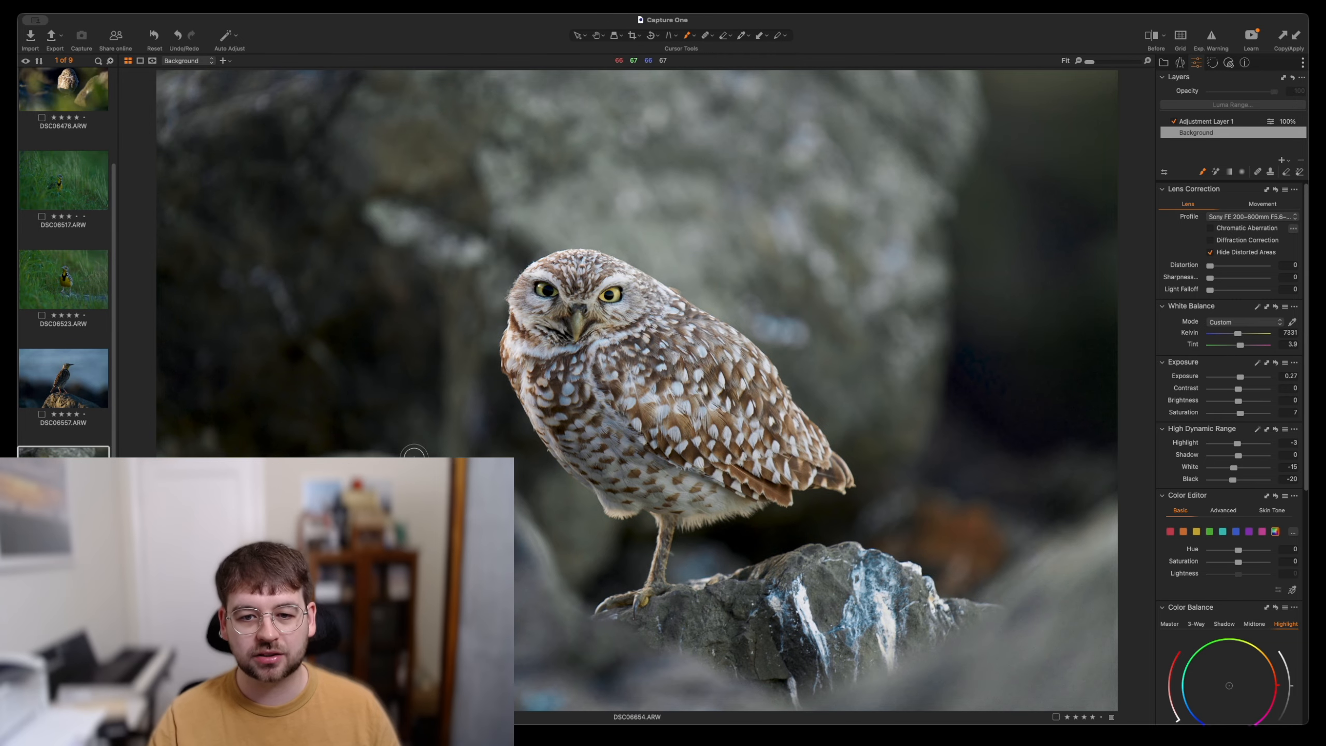
pyautogui.press('super+r')
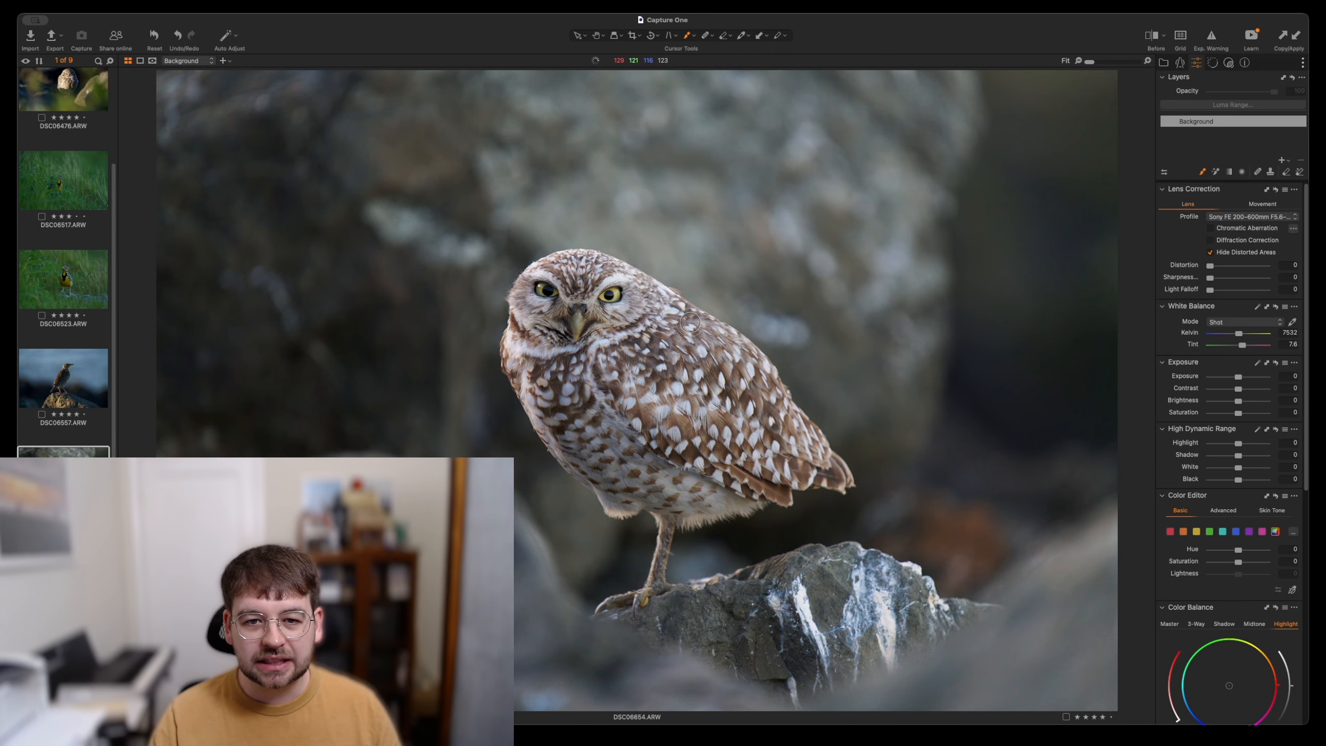
pyautogui.press('super+z')
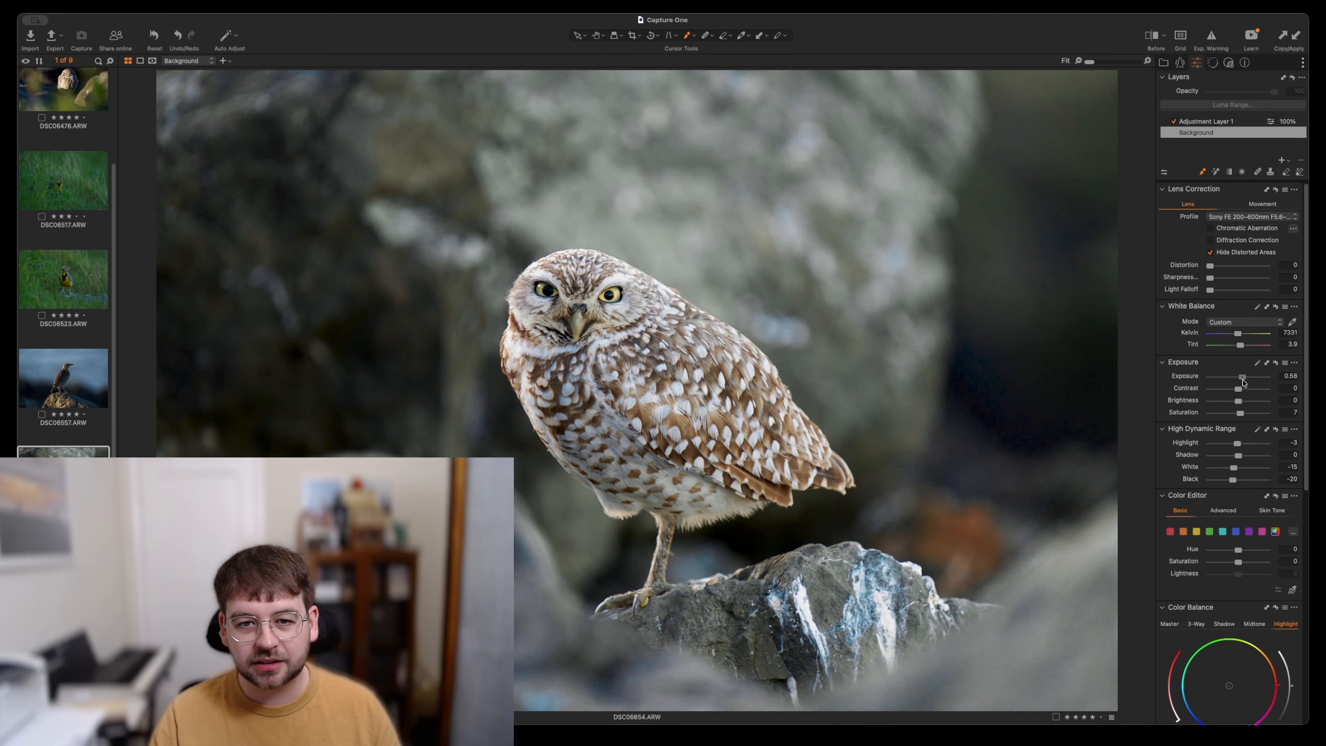
# - Raise DSC06654's Exposure to 0.79 and delete its pasted eye adjustment layer
pyautogui.moveTo(1242, 380); pyautogui.dragTo(1245, 382)
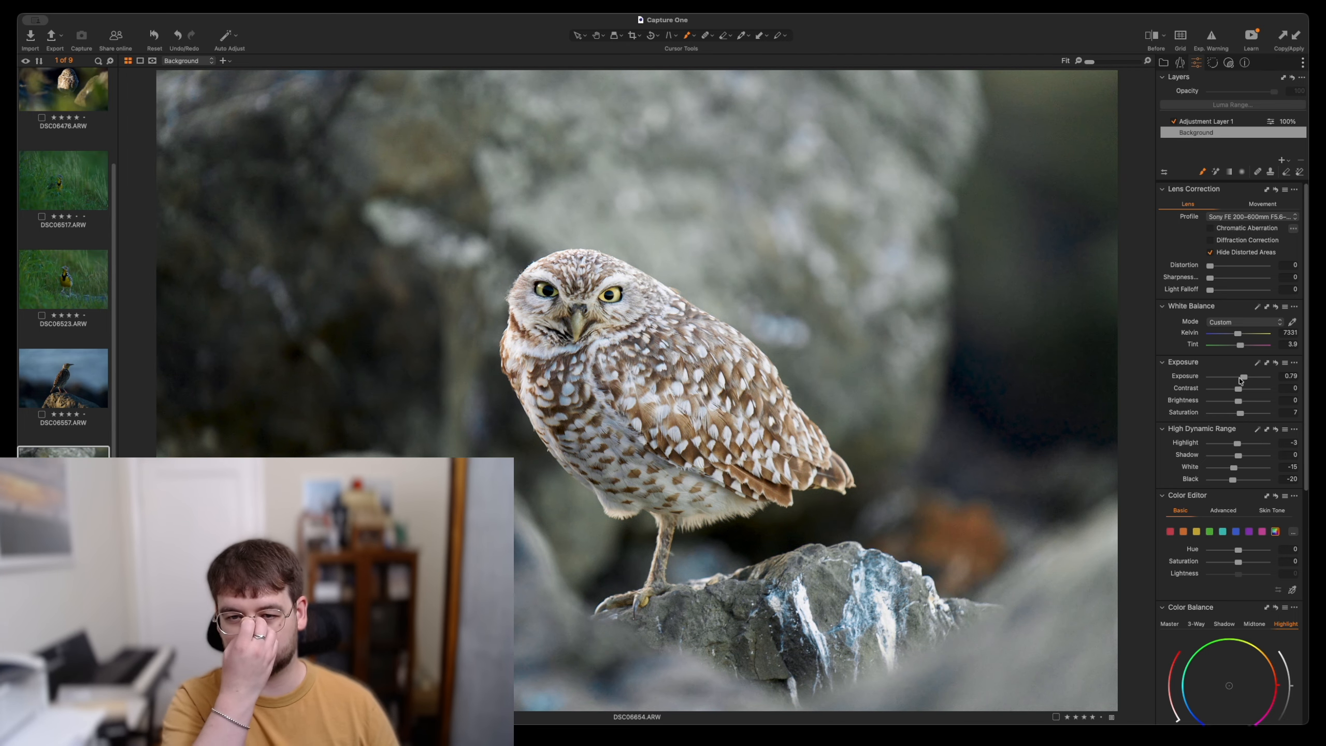
pyautogui.click(1232, 121)
pyautogui.click(1301, 160)
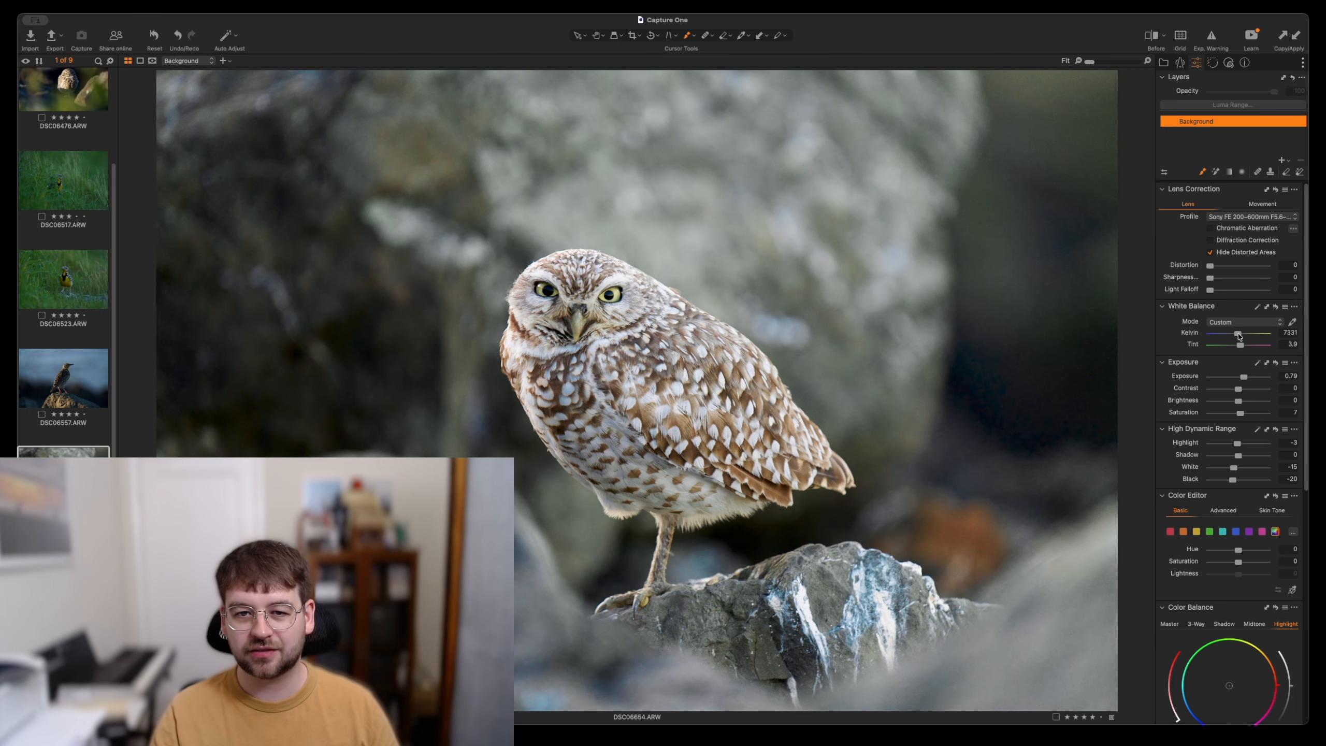
# - Warm DSC06654's white balance to Kelvin 8486 and Tint 8.4, and lower its Highlight to -55
pyautogui.moveTo(1239, 334); pyautogui.dragTo(1243, 334)
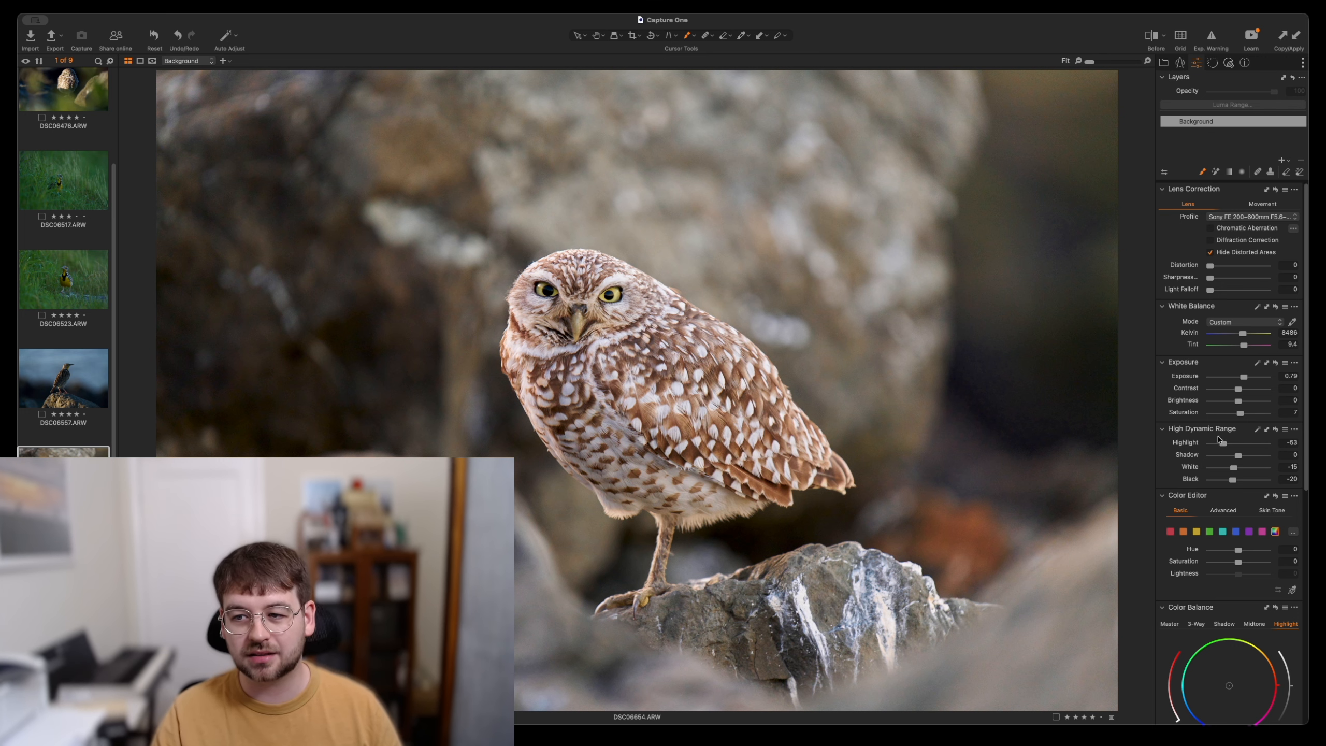
pyautogui.moveTo(1224, 443); pyautogui.dragTo(1219, 443)
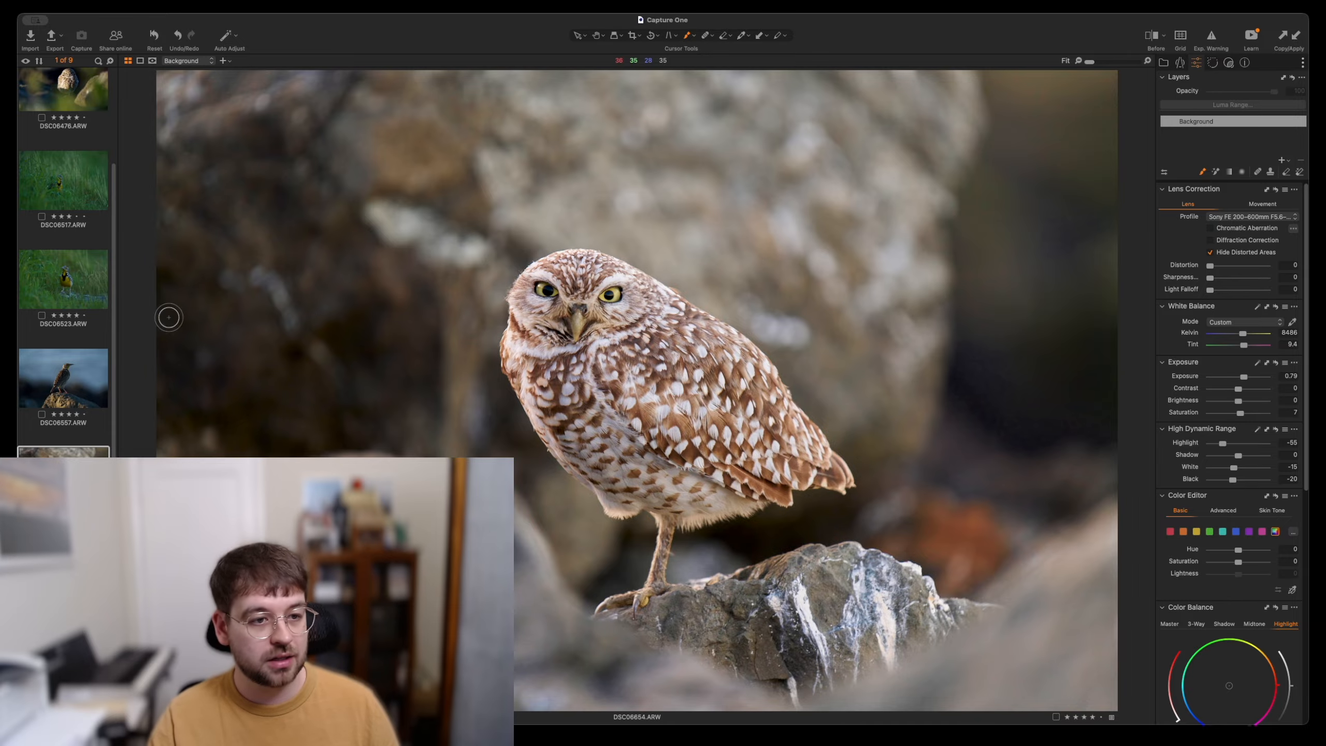
# - Apply the copied adjustments to the meadowlark photo DSC06523 and try Exposure values of 1.26 and 2.68
pyautogui.click(85, 287)
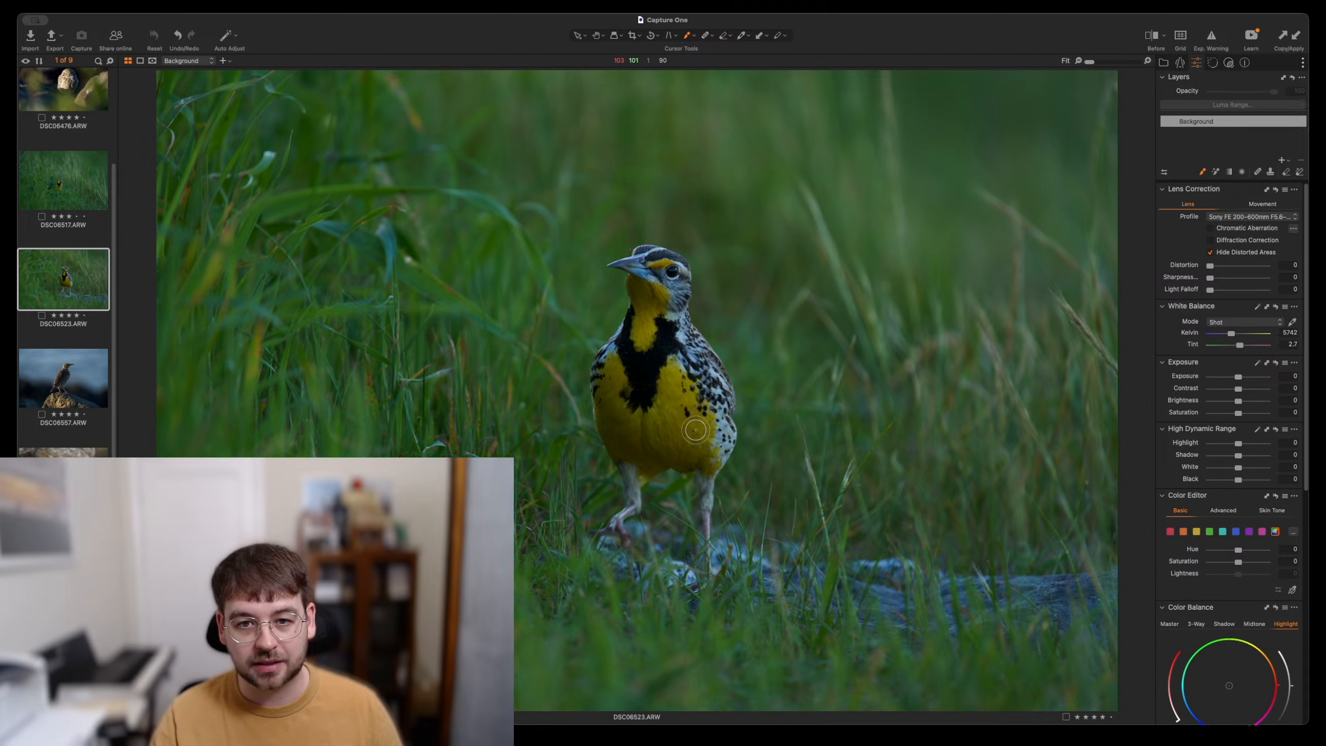
pyautogui.press('super+z')
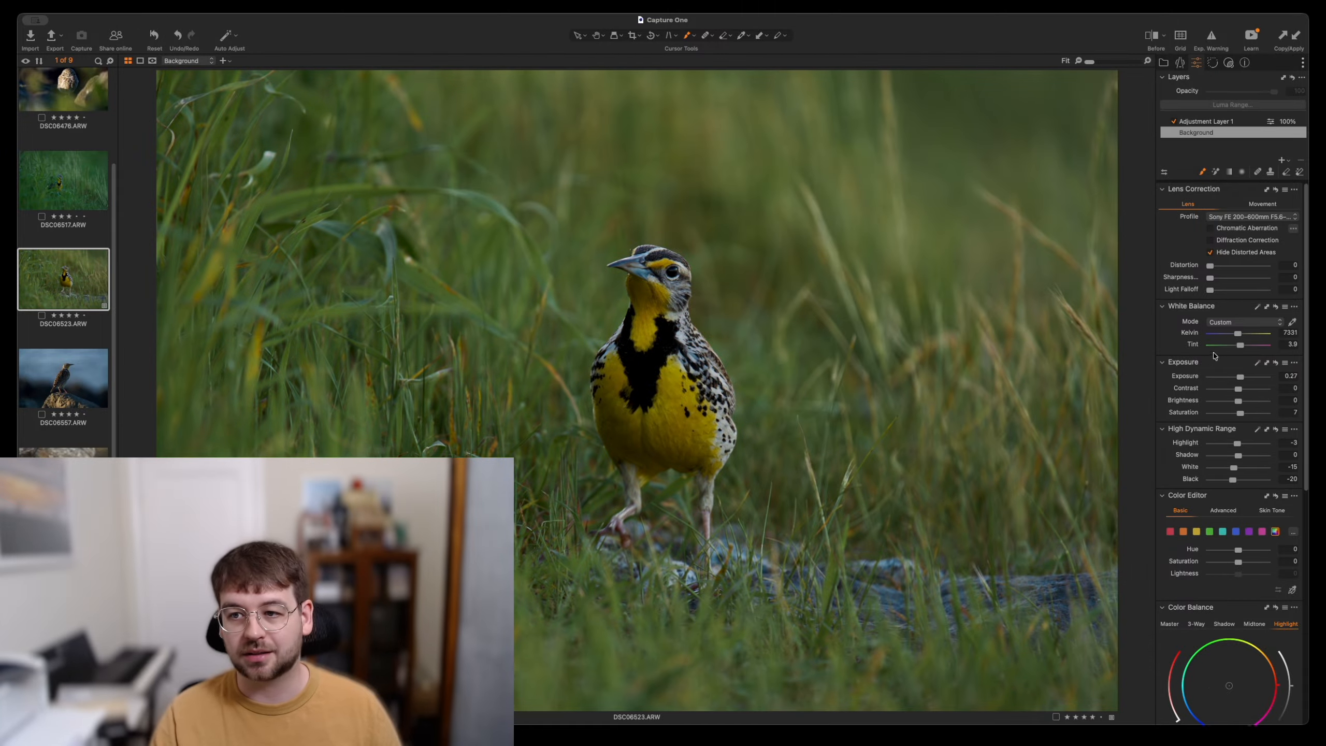
pyautogui.moveTo(1240, 384)
pyautogui.mouseDown()
pyautogui.moveTo(1258, 378)
pyautogui.moveTo(1246, 385)
pyautogui.mouseUp()
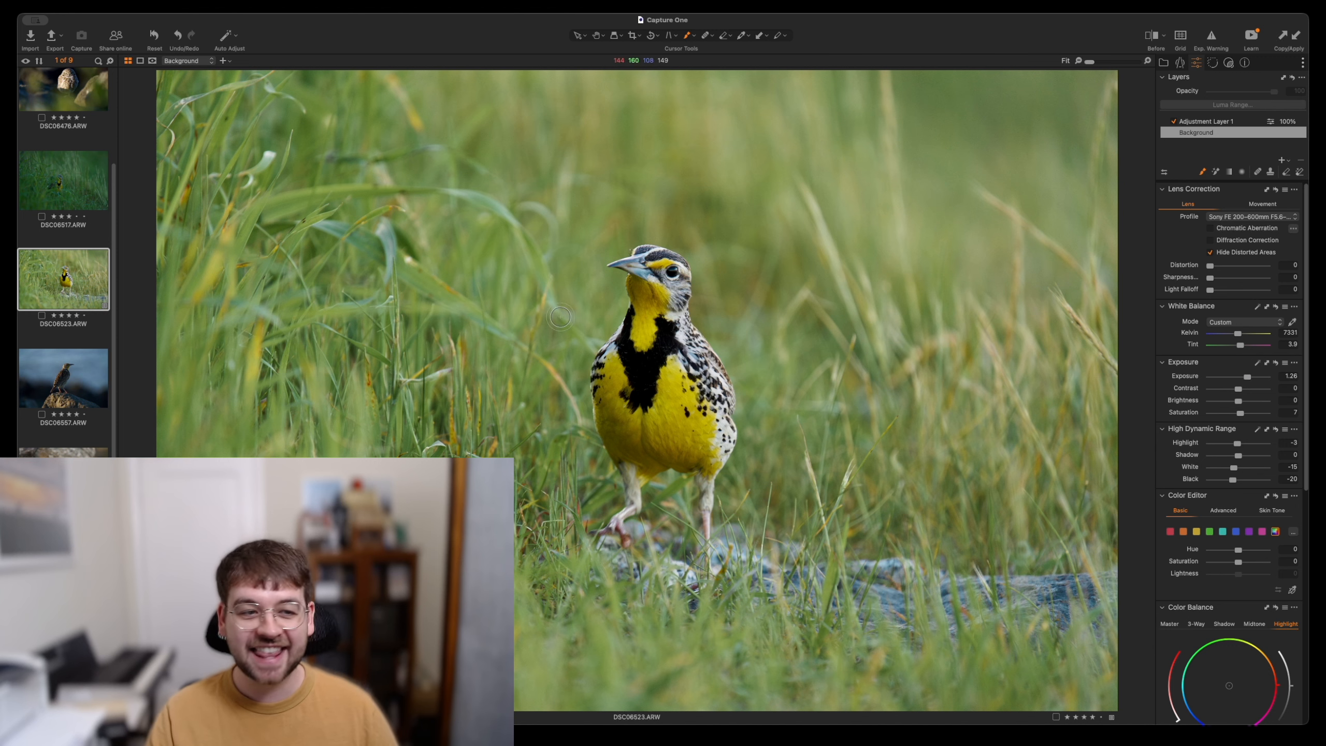
pyautogui.press('super+z')
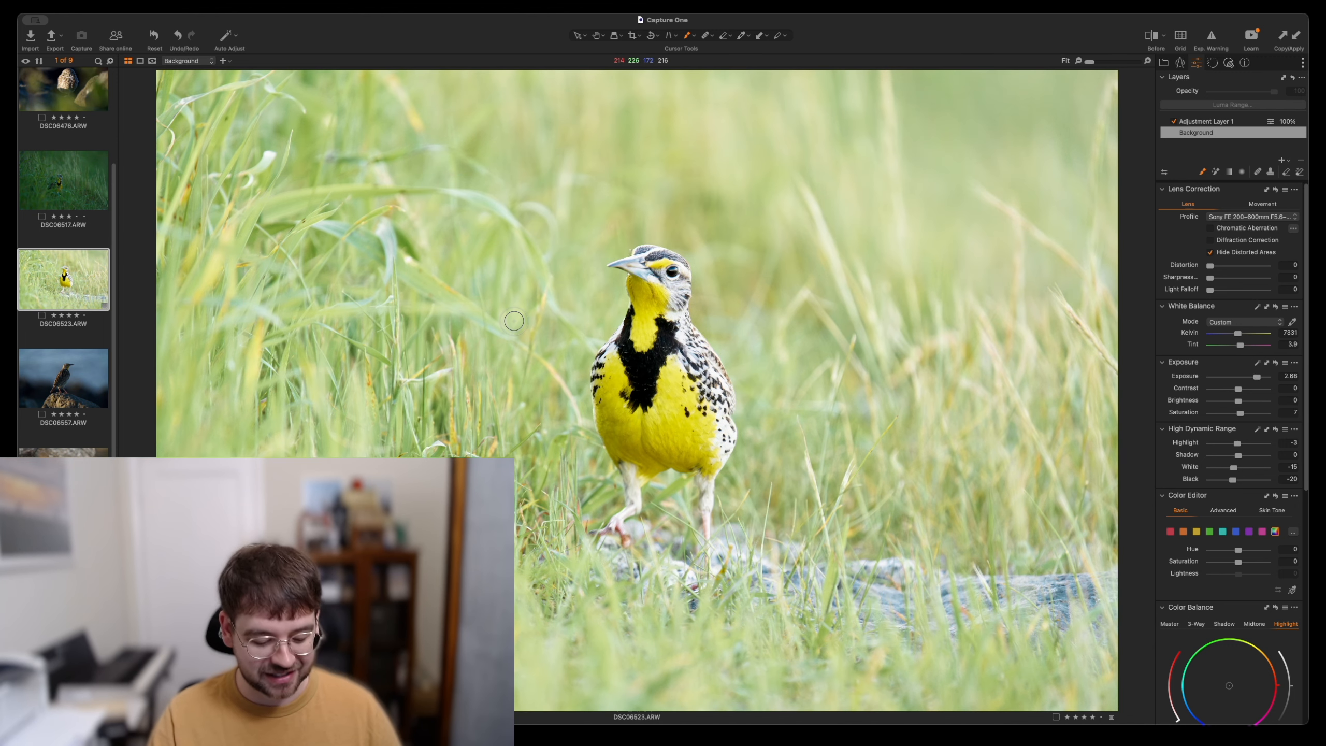
pyautogui.press('super+z')
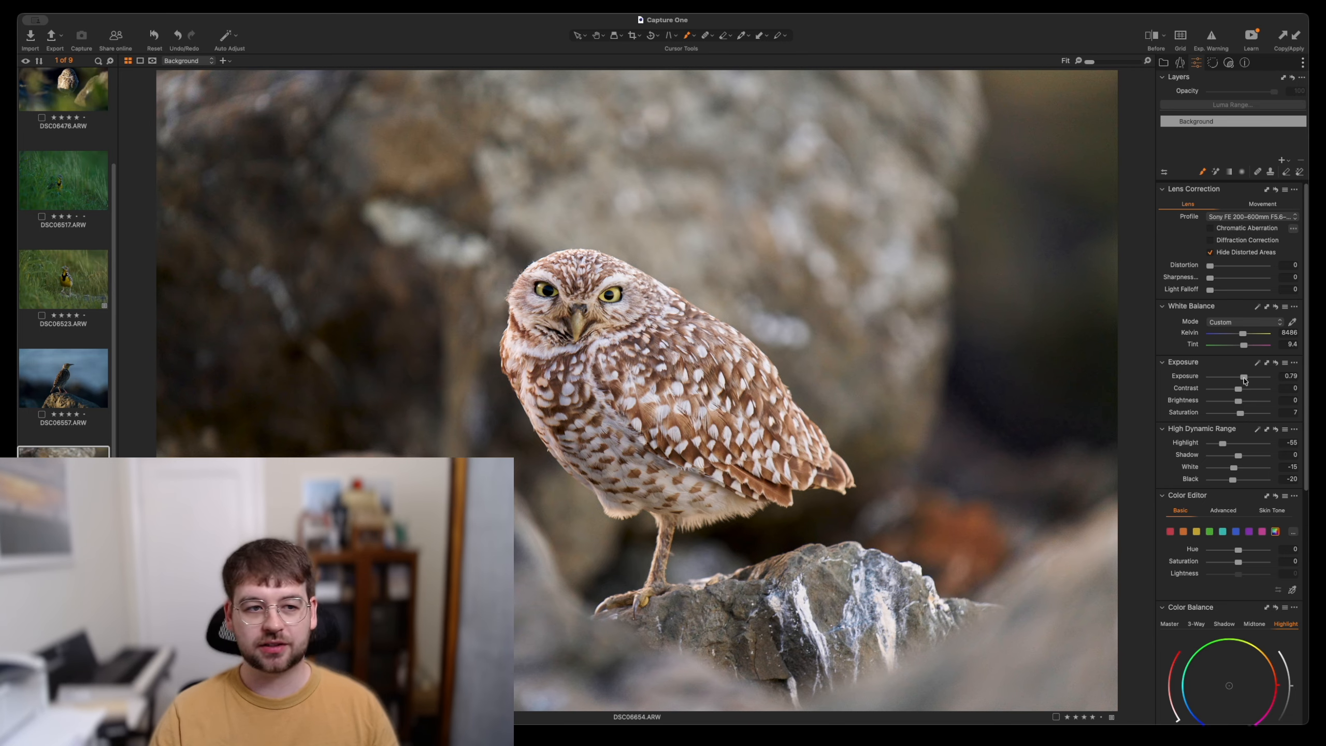
# - Set the Exposure of the owl photo DSC06654 to 0.94
pyautogui.moveTo(1245, 380); pyautogui.dragTo(1246, 380)
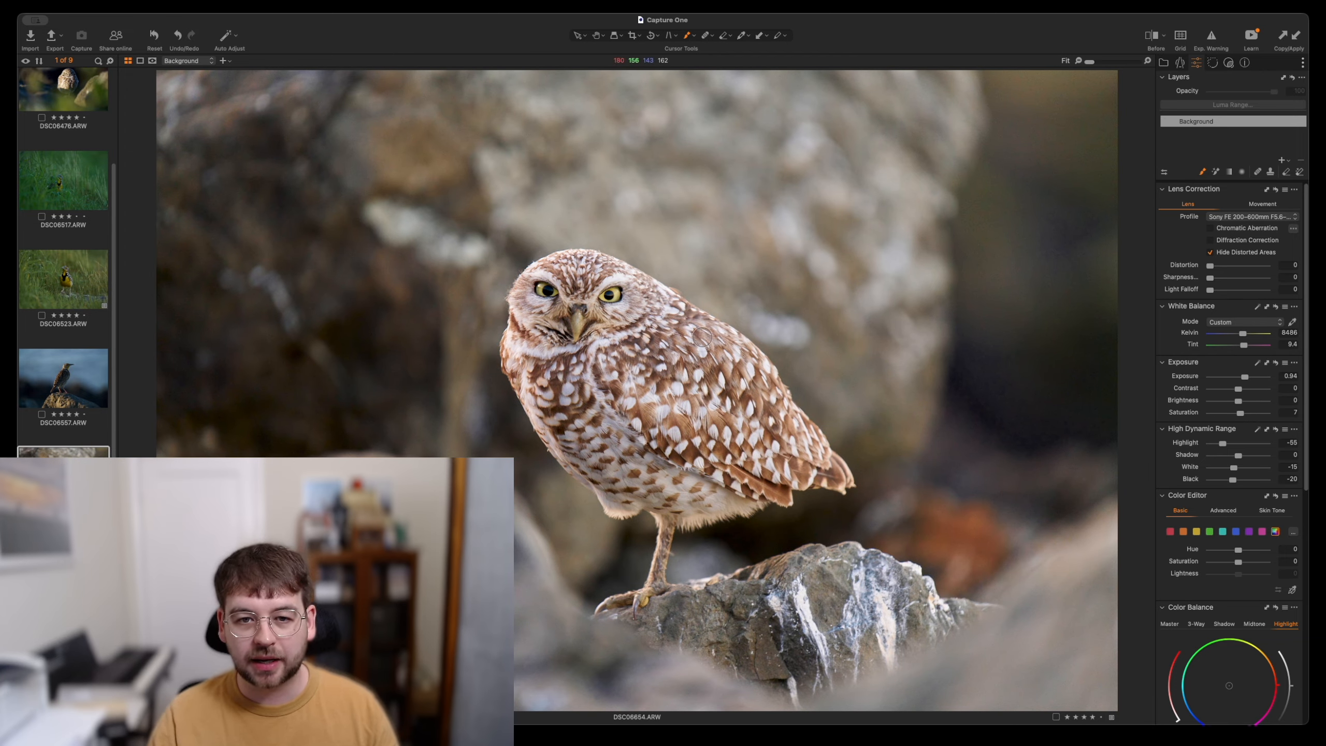
# - Try a Vignetting Amount of -1.89 on the owl photo and reset it
pyautogui.scroll(-10, 1254, 448)
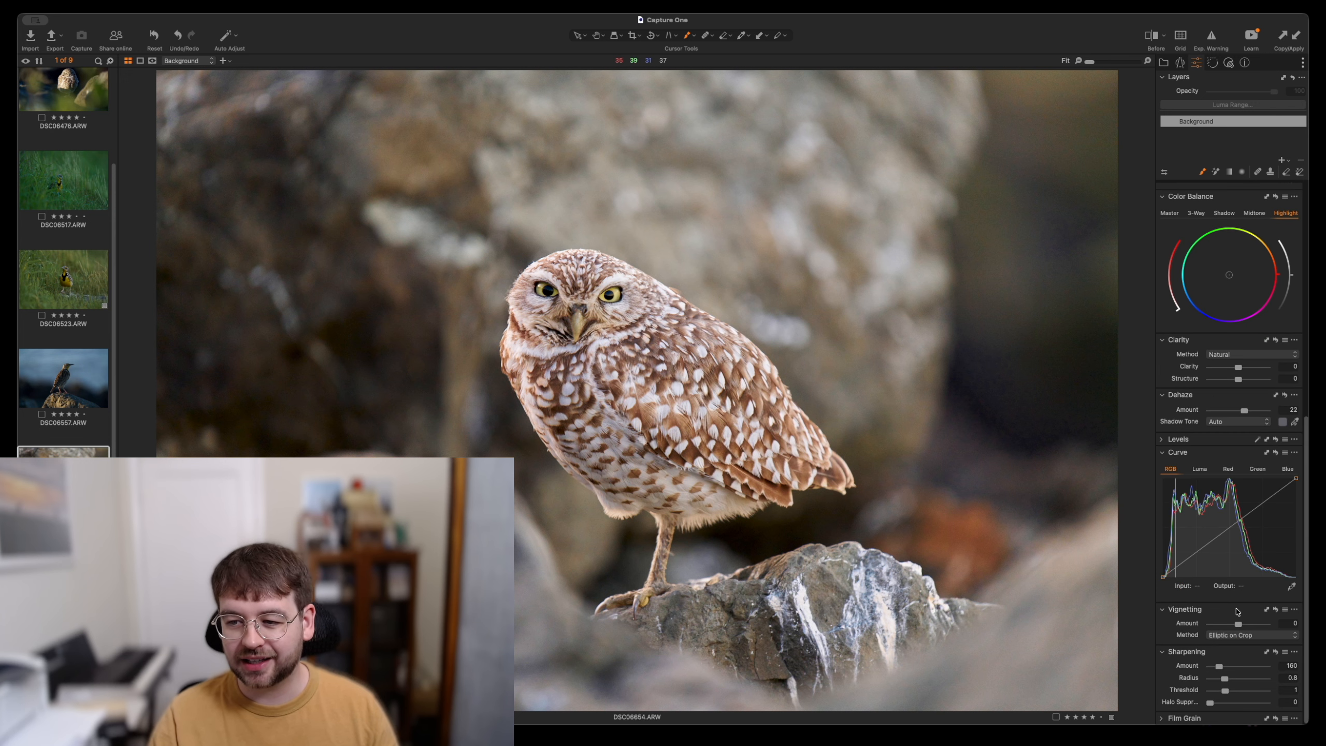
pyautogui.moveTo(1240, 625); pyautogui.dragTo(1228, 627)
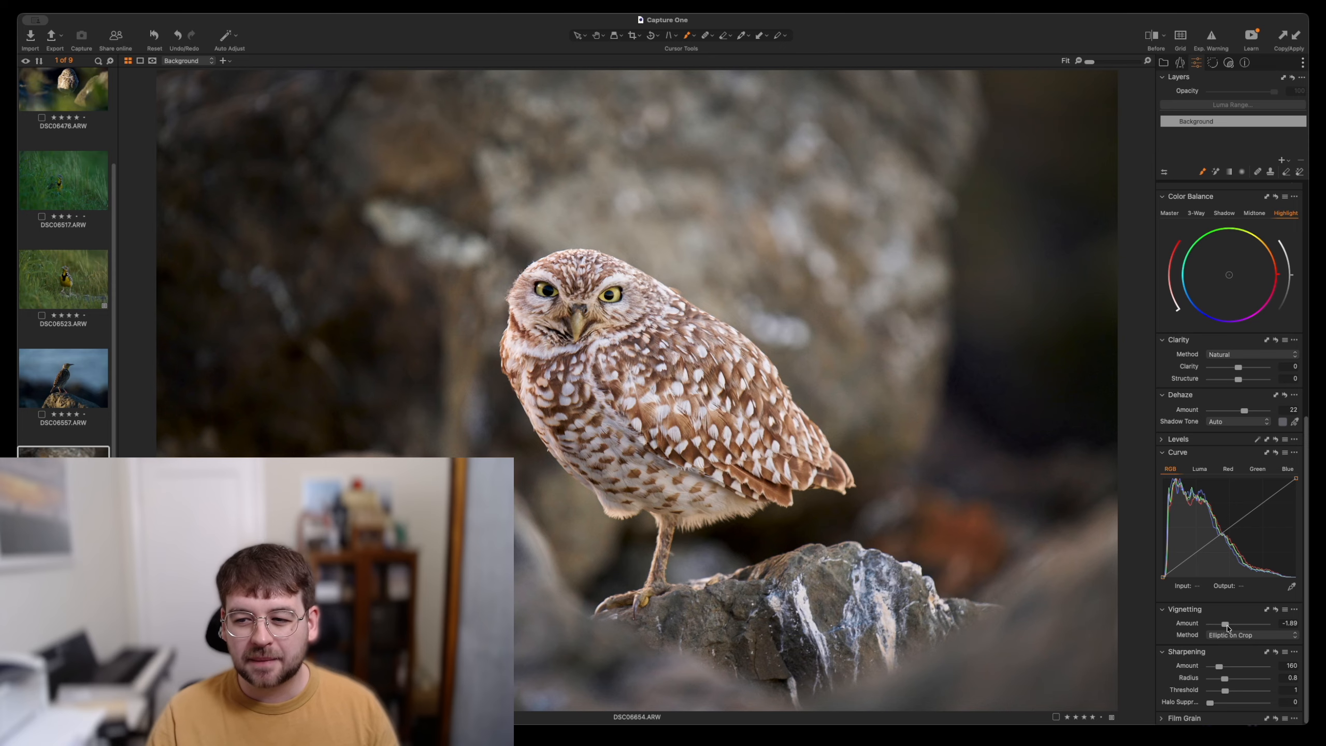
pyautogui.doubleClick(1227, 628)
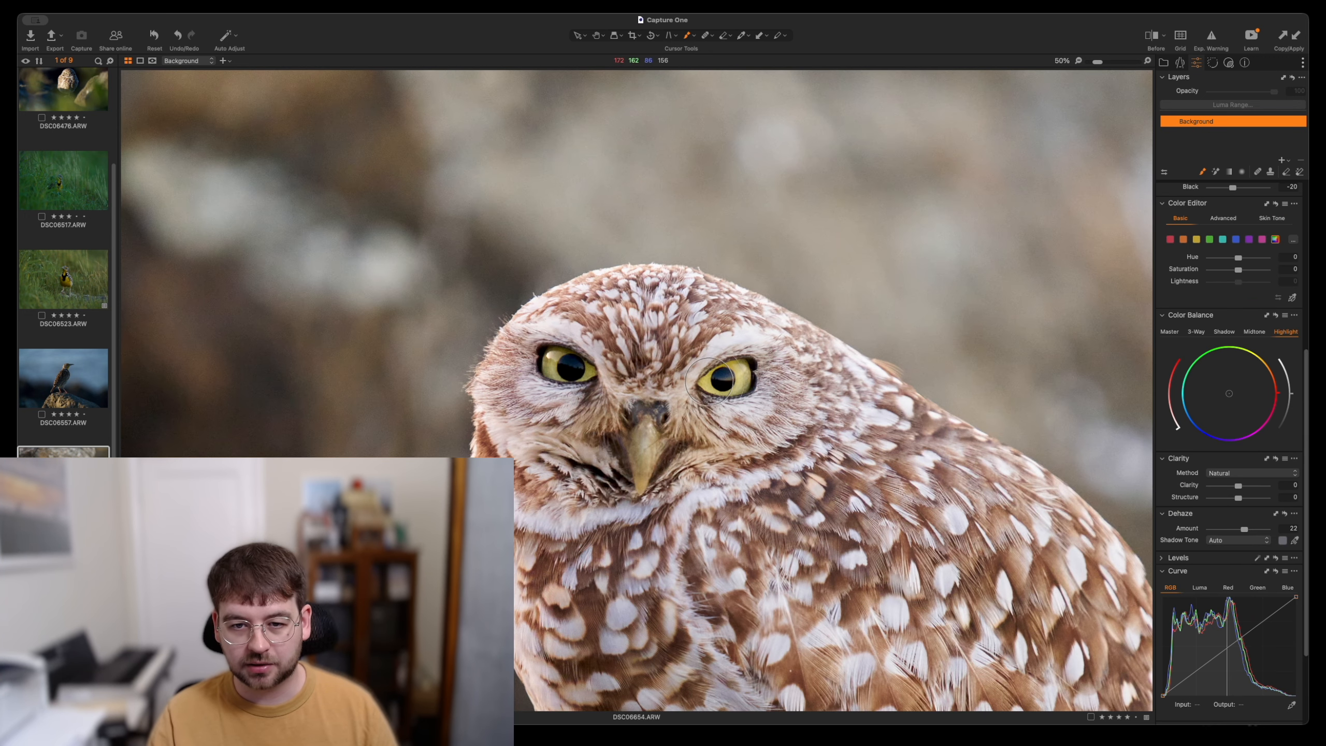
# - Brush a new adjustment layer's mask over both of the owl's eyes and check the result in the full photo
pyautogui.moveTo(710, 382); pyautogui.dragTo(732, 378)
pyautogui.moveTo(560, 367); pyautogui.dragTo(566, 363)
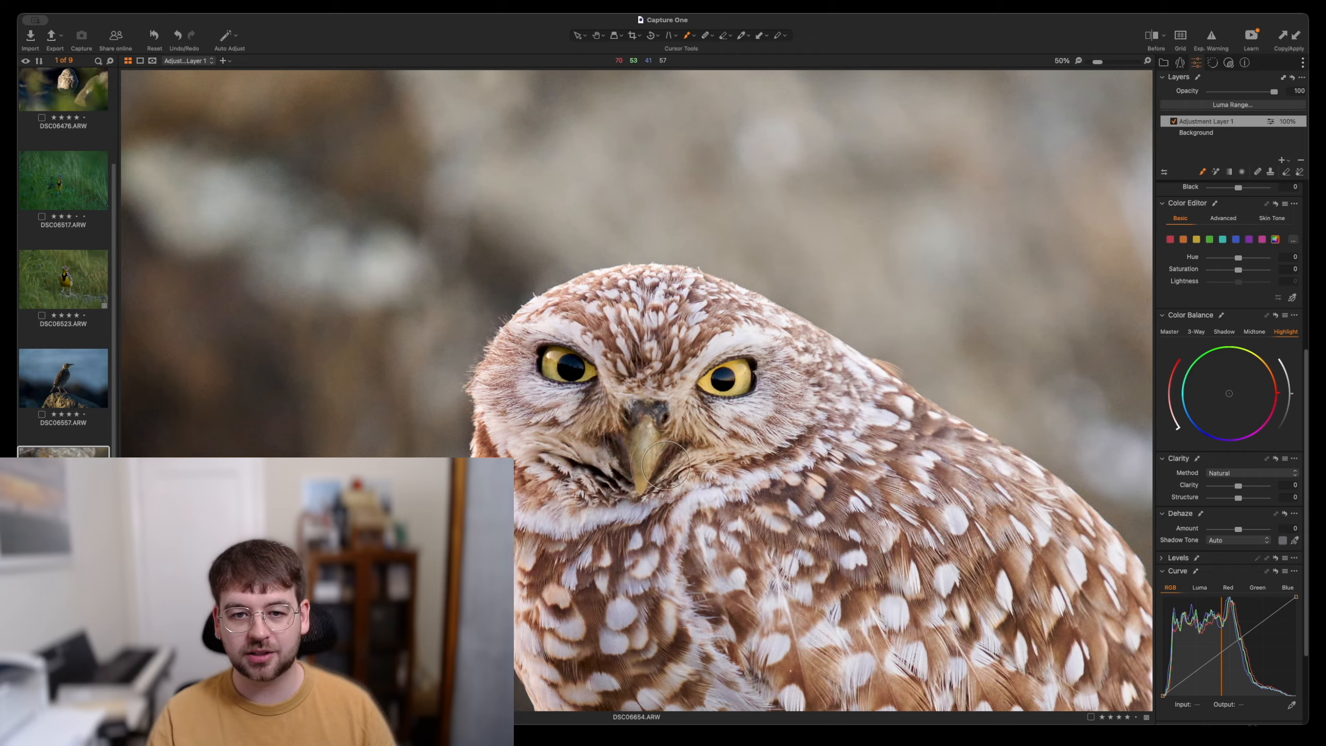
pyautogui.press('super+0')
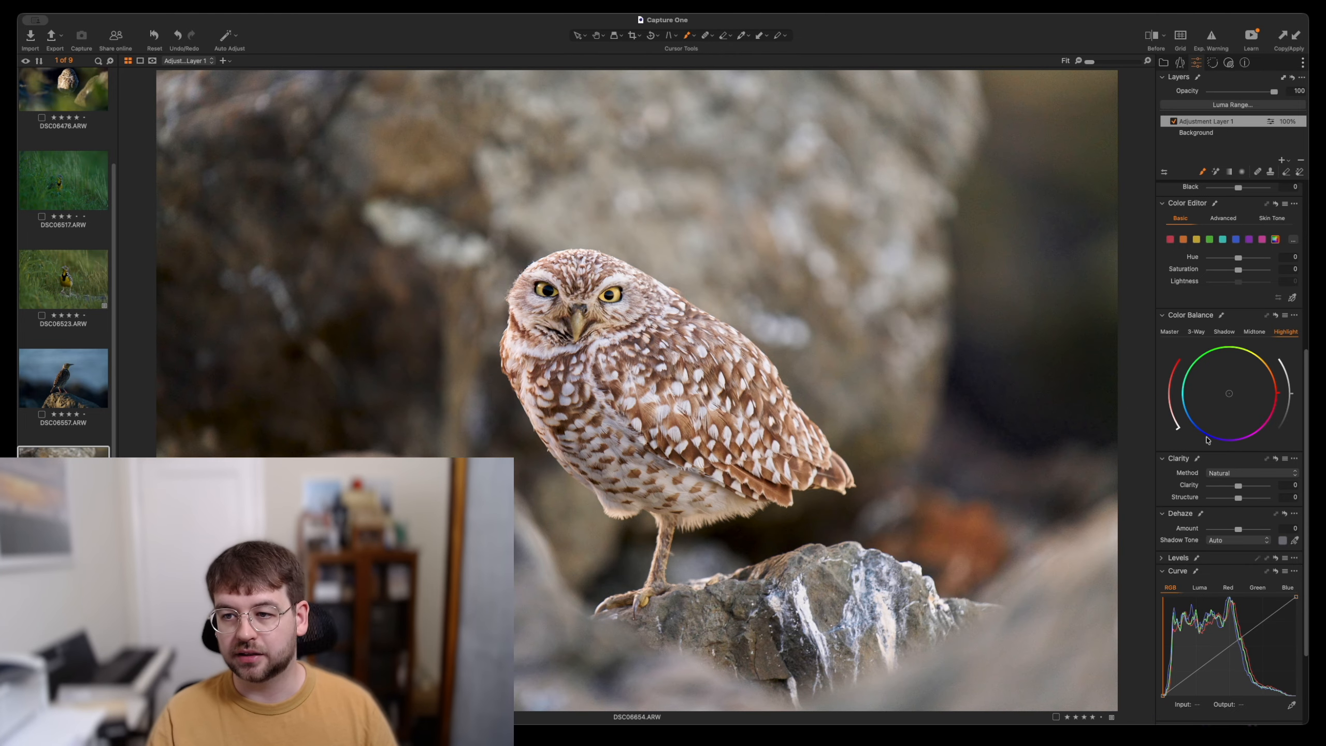
# - Undo the Exposure change on Adjustment Layer 1 and set the Background layer's Exposure to 1.26 on the owl photo DSC06654
pyautogui.scroll(6, 1216, 408)
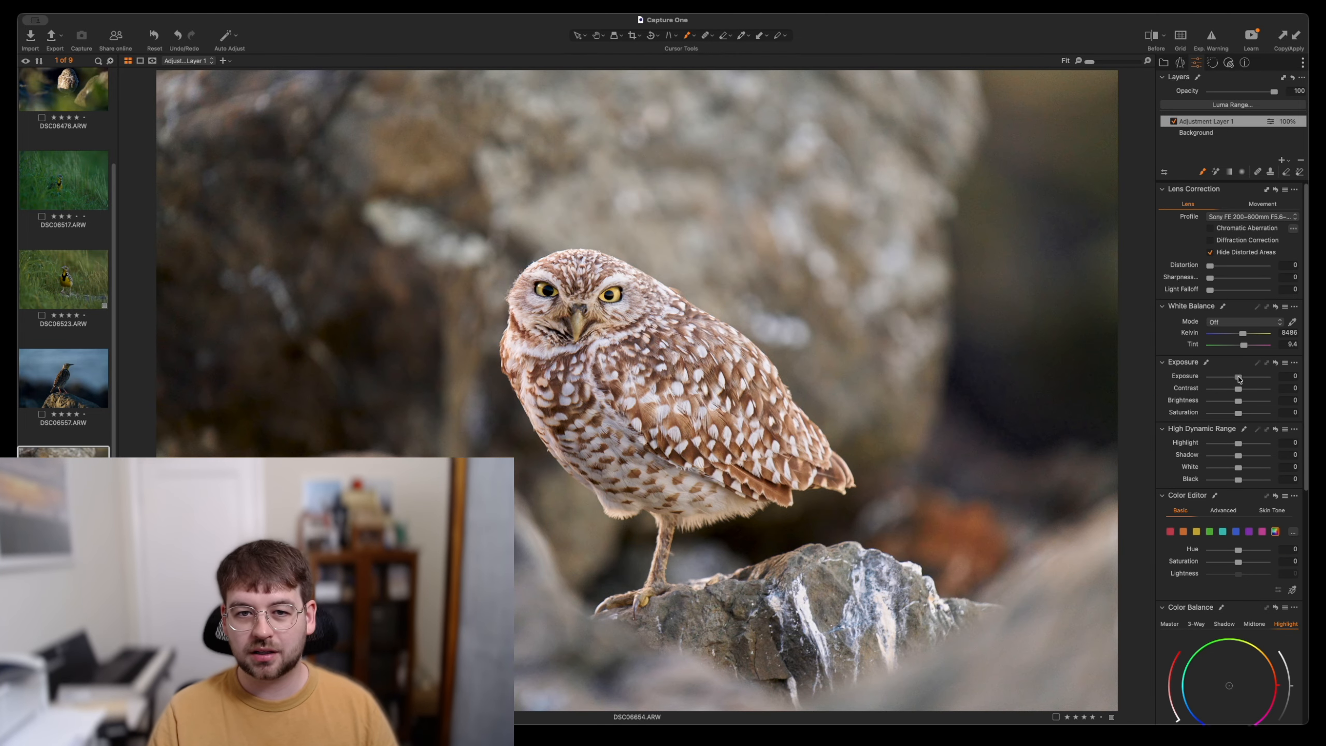
pyautogui.moveTo(1239, 377); pyautogui.dragTo(1245, 377)
pyautogui.press('super+z')
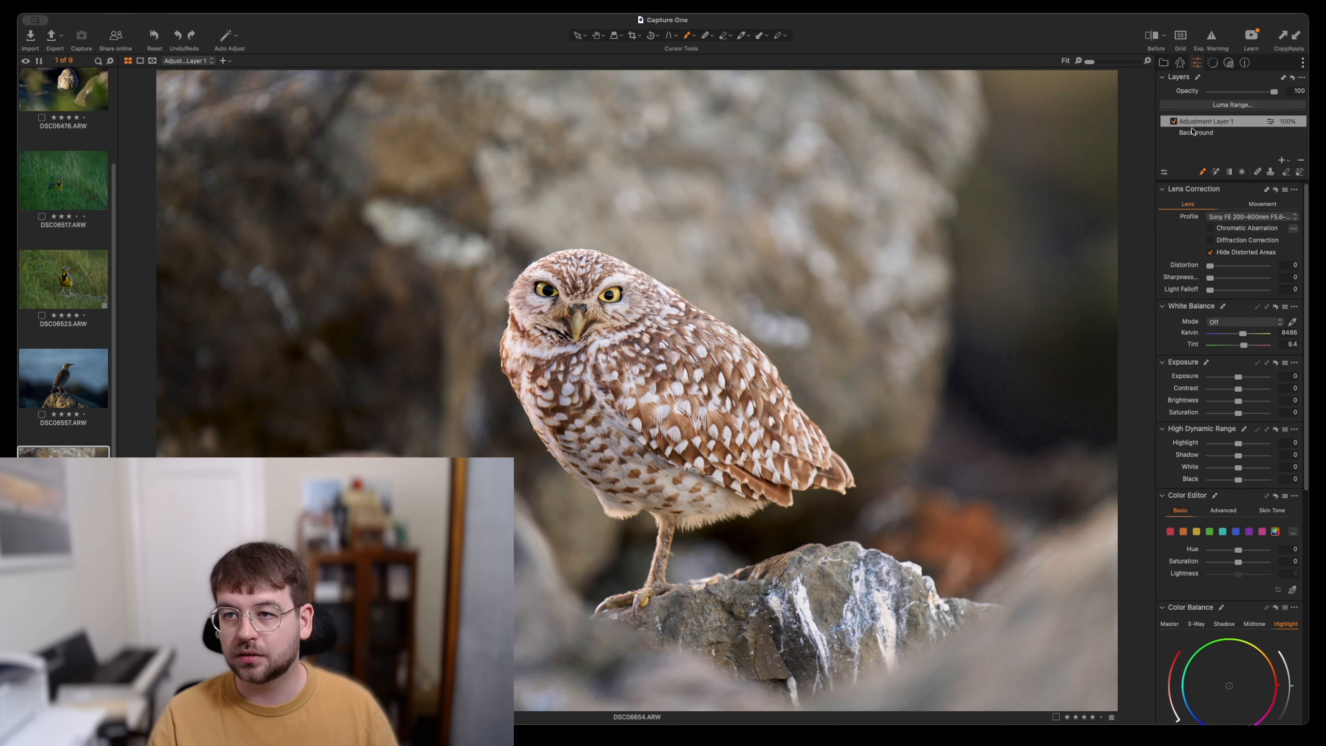
pyautogui.click(1194, 132)
pyautogui.moveTo(1246, 380); pyautogui.dragTo(1250, 379)
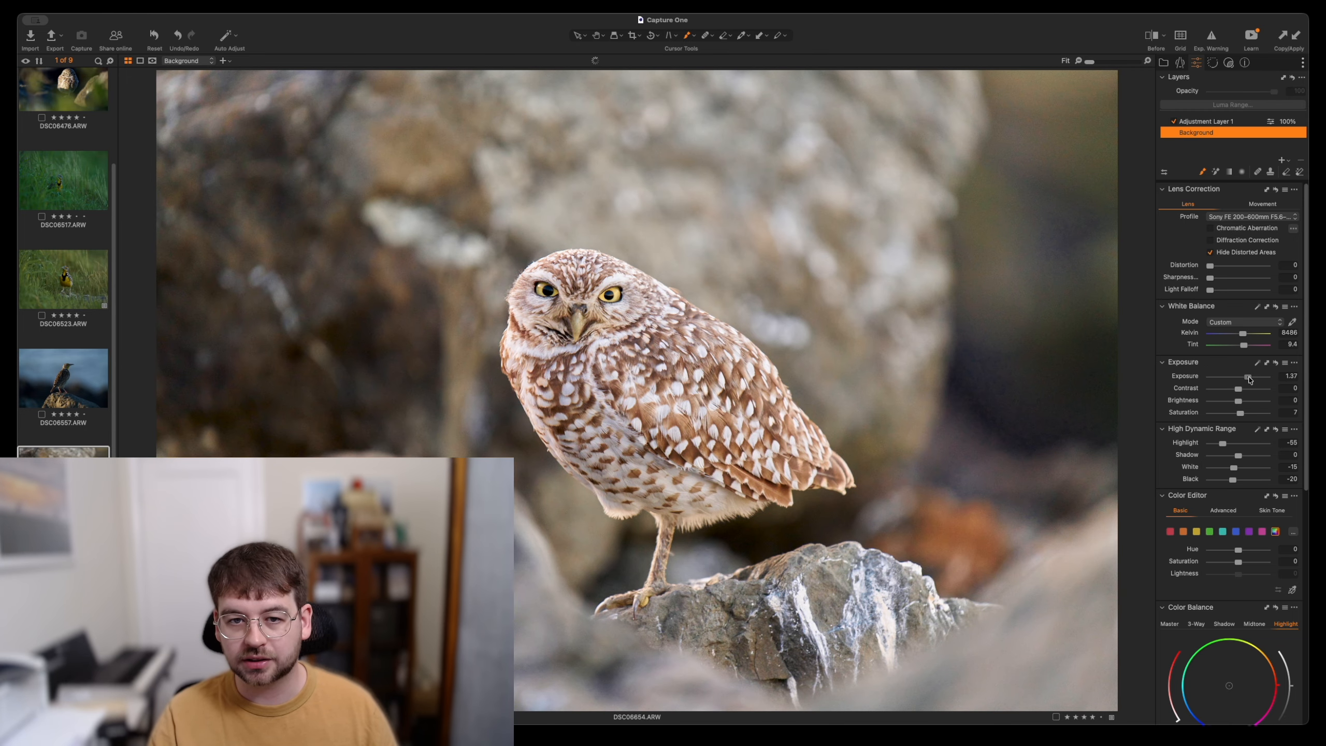
pyautogui.scroll(-5, 1220, 462)
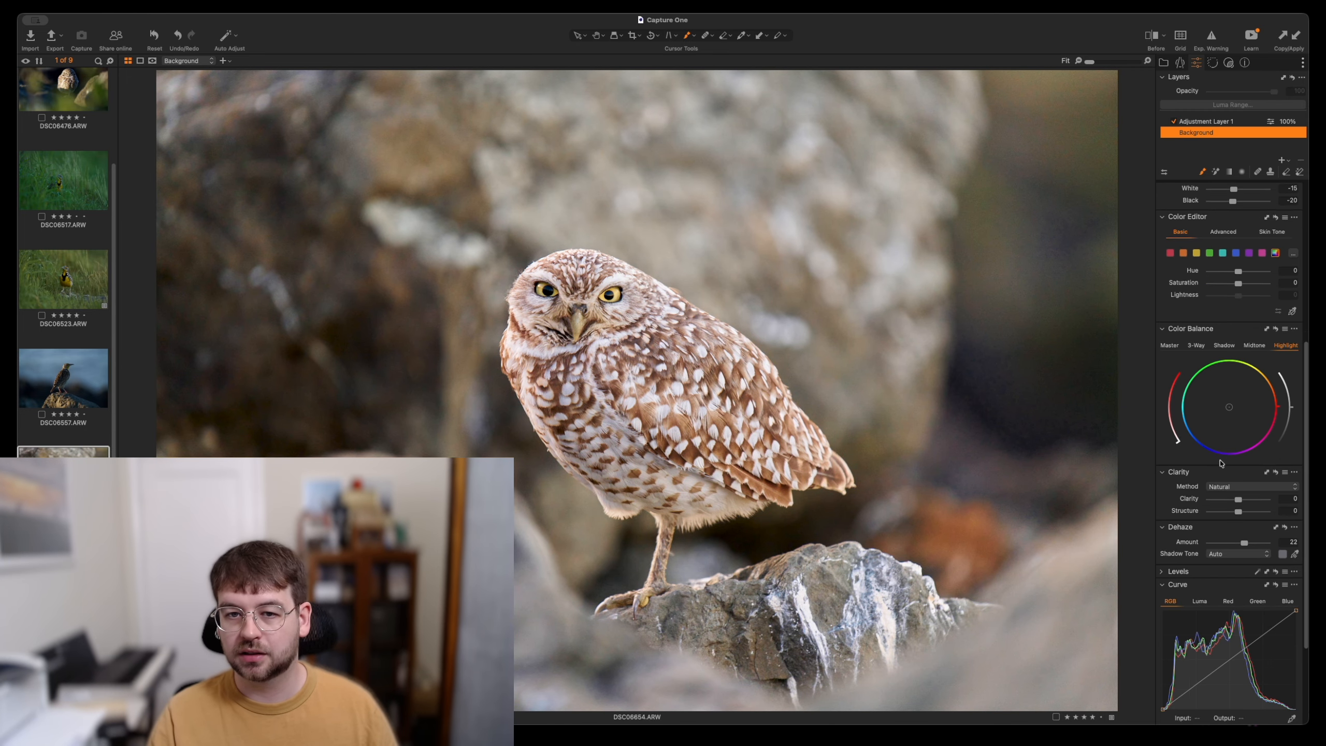
pyautogui.scroll(5, 1220, 462)
# - Lower the Background layer's Shadow value to -57 in the High Dynamic Range settings
pyautogui.moveTo(1238, 454); pyautogui.dragTo(1222, 461)
pyautogui.doubleClick(1221, 462)
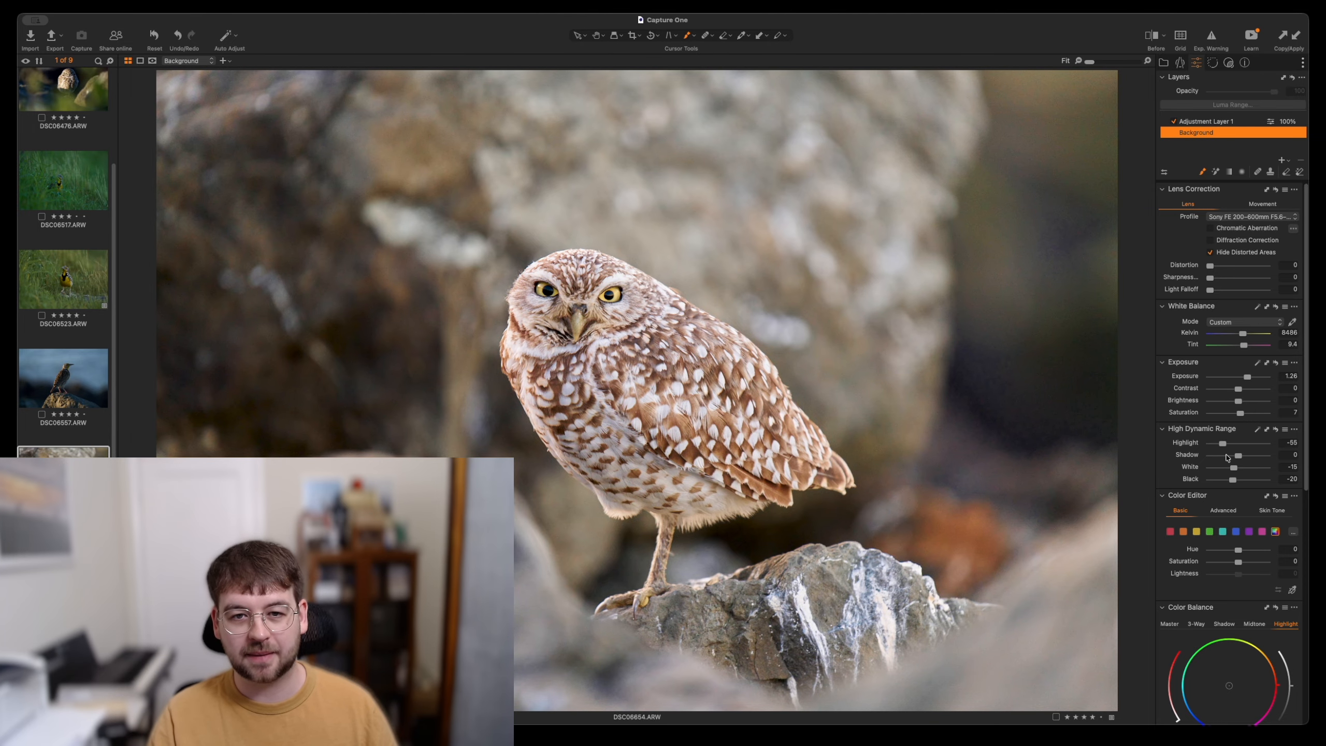
pyautogui.click(1227, 455)
pyautogui.moveTo(1227, 457); pyautogui.dragTo(1222, 458)
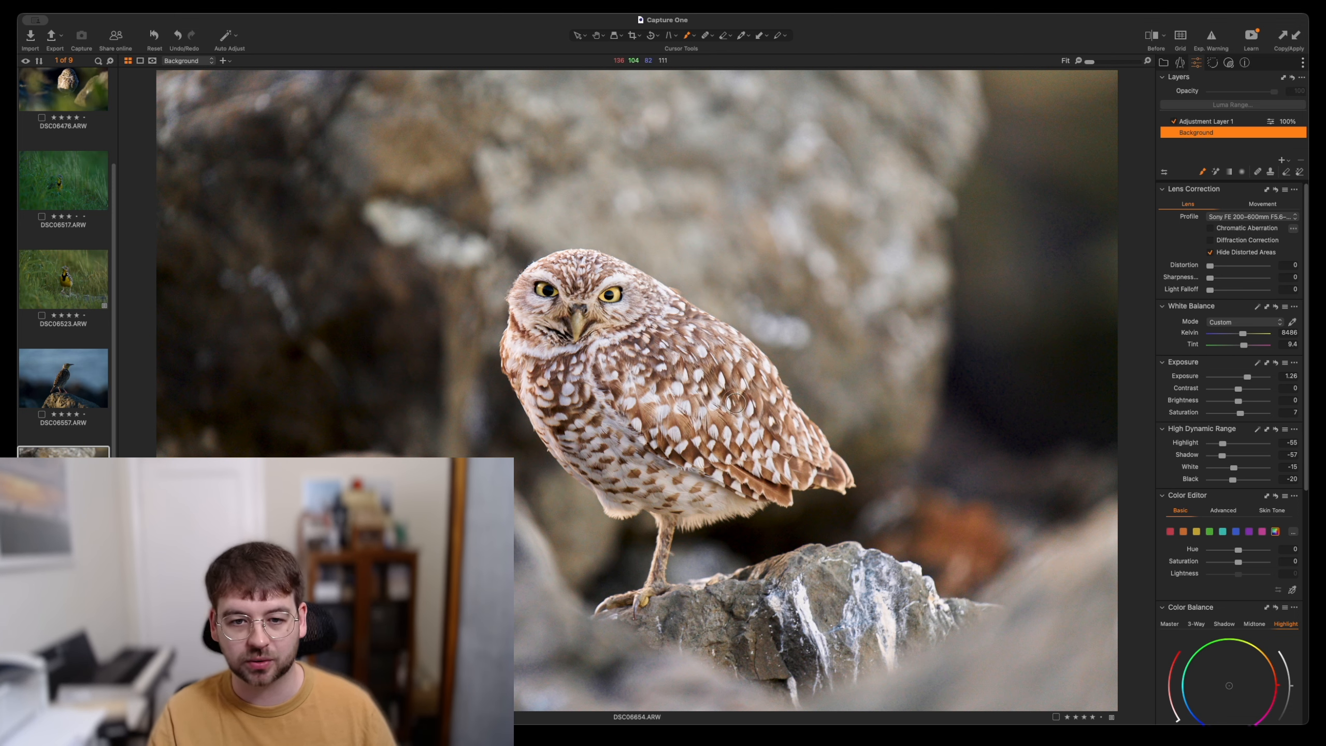
pyautogui.scroll(2, 891, 381)
pyautogui.scroll(-2, 892, 381)
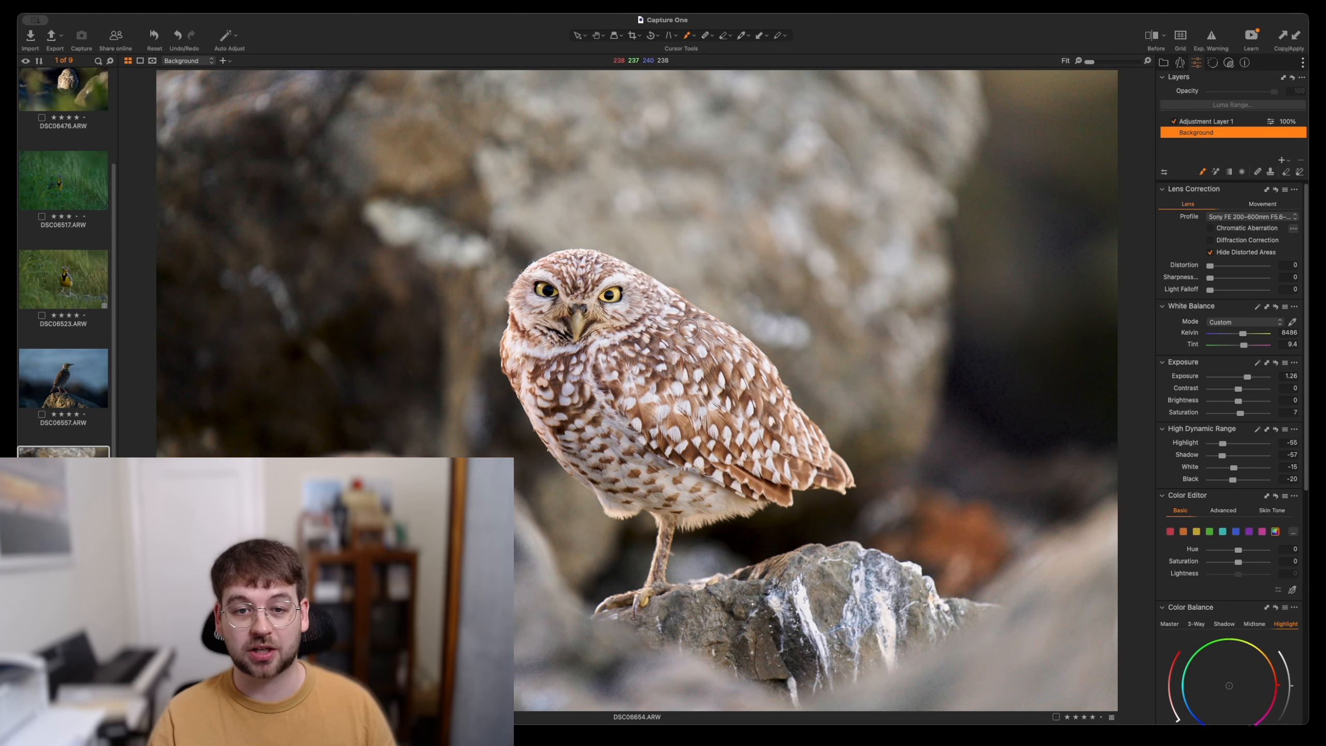
# - Mask the whole owl on a new adjustment layer and erase the stray masked spot on the blurred rock behind it
pyautogui.click(1283, 163)
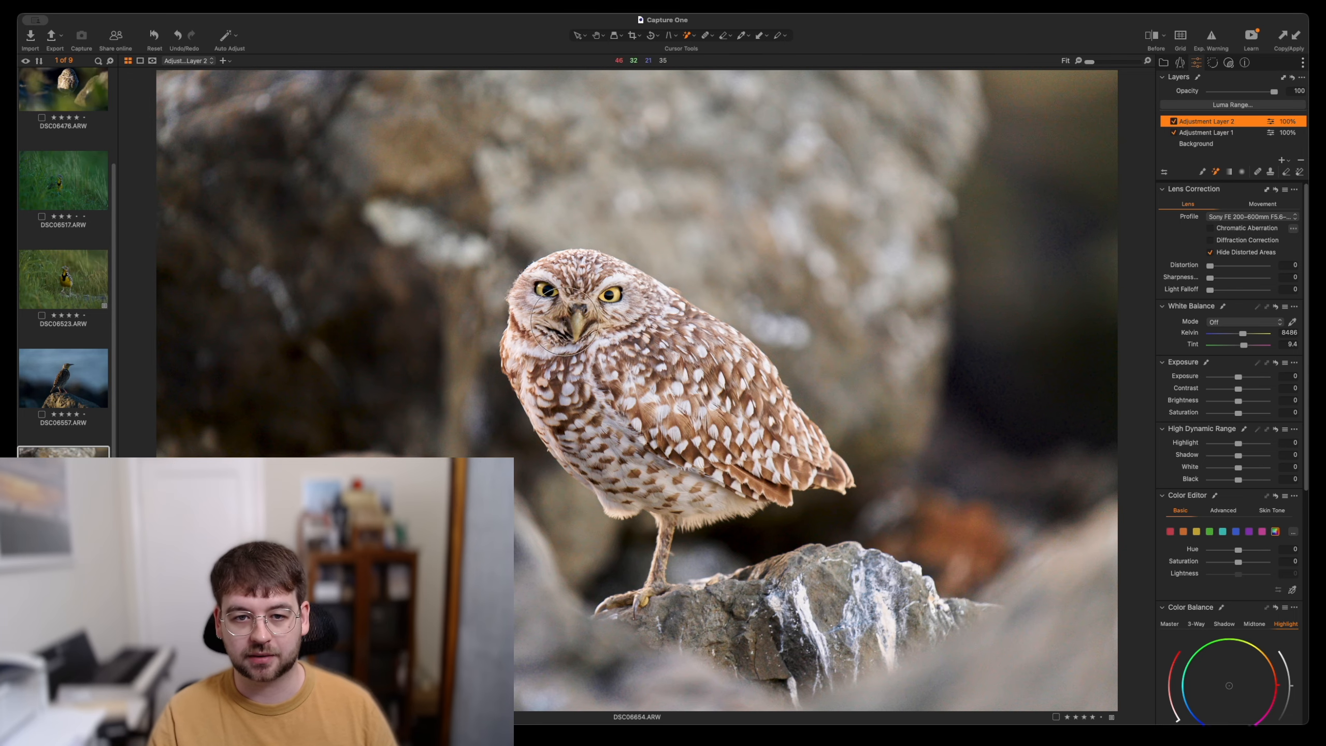
pyautogui.moveTo(567, 302); pyautogui.dragTo(694, 405)
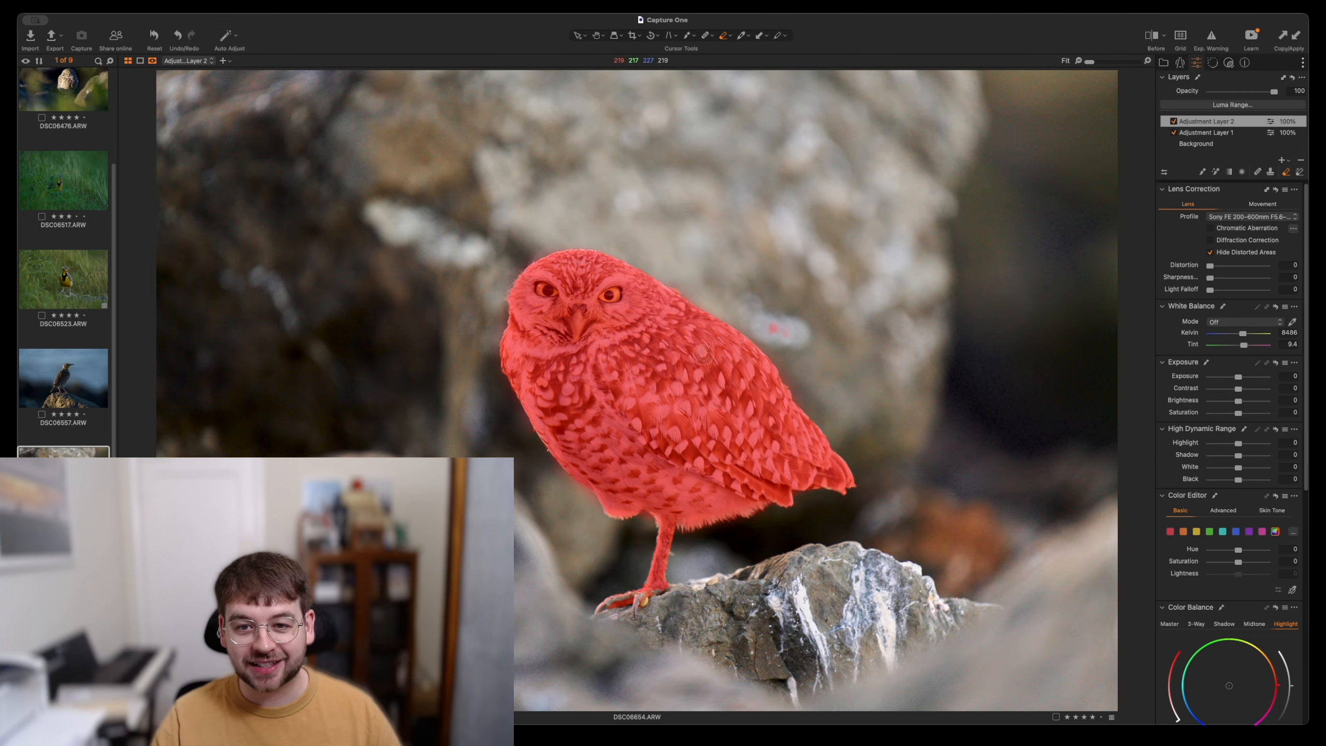
pyautogui.moveTo(772, 319); pyautogui.dragTo(791, 341)
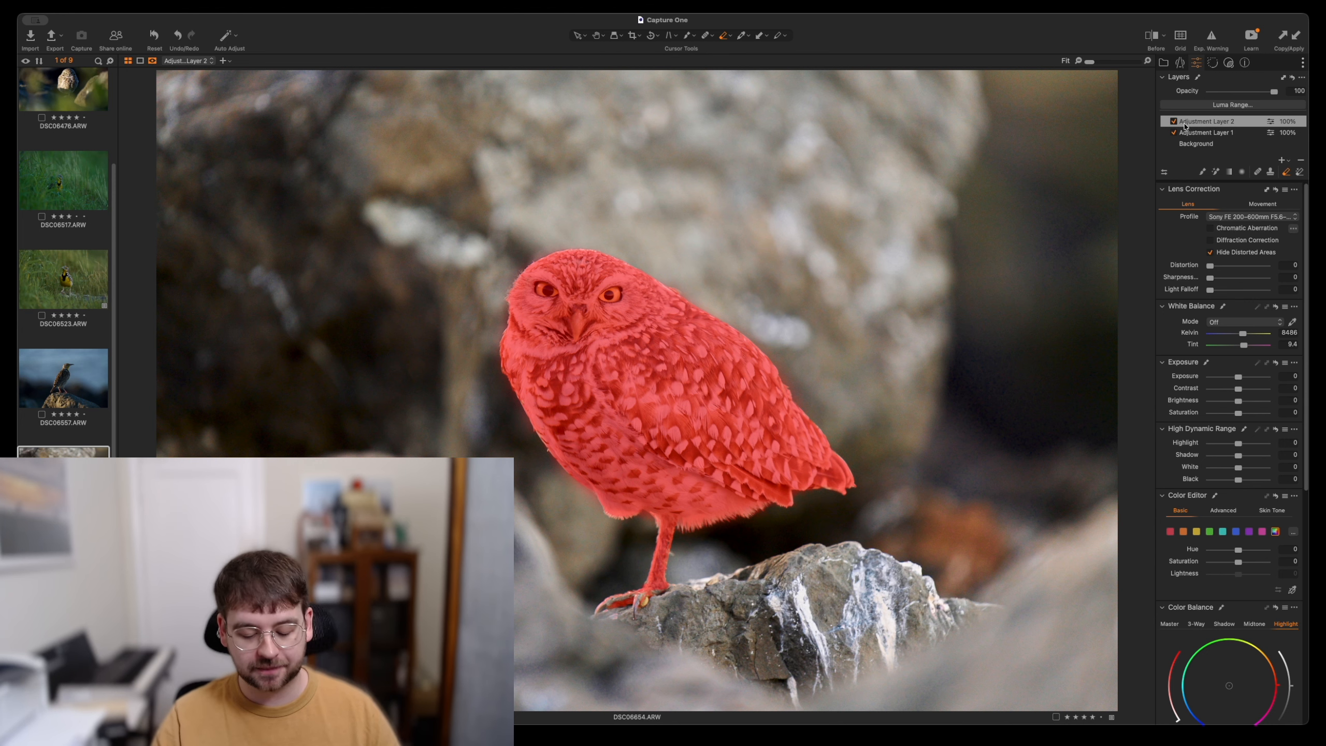
# - Invert the mask of Adjustment Layer 2 so it covers the surroundings instead of the owl, and hide the mask overlay
pyautogui.rightClick(1212, 123)
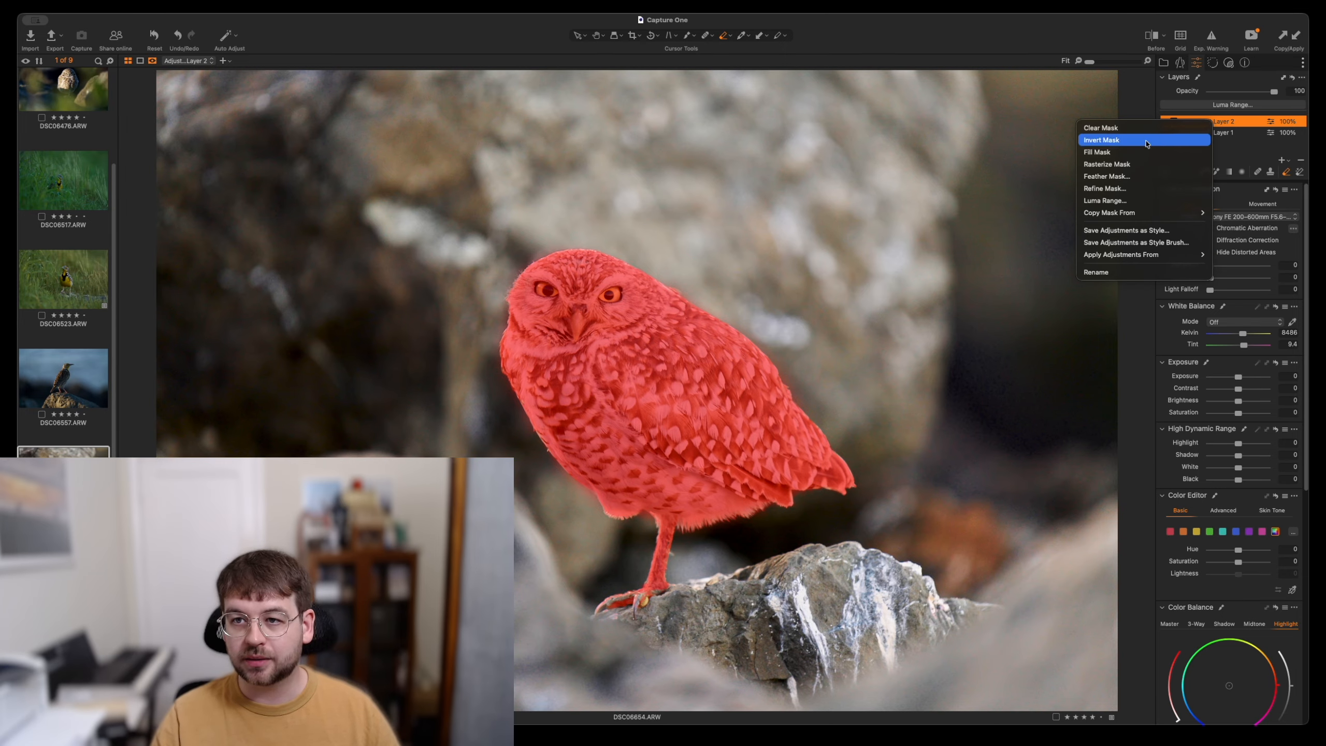
pyautogui.click(1146, 141)
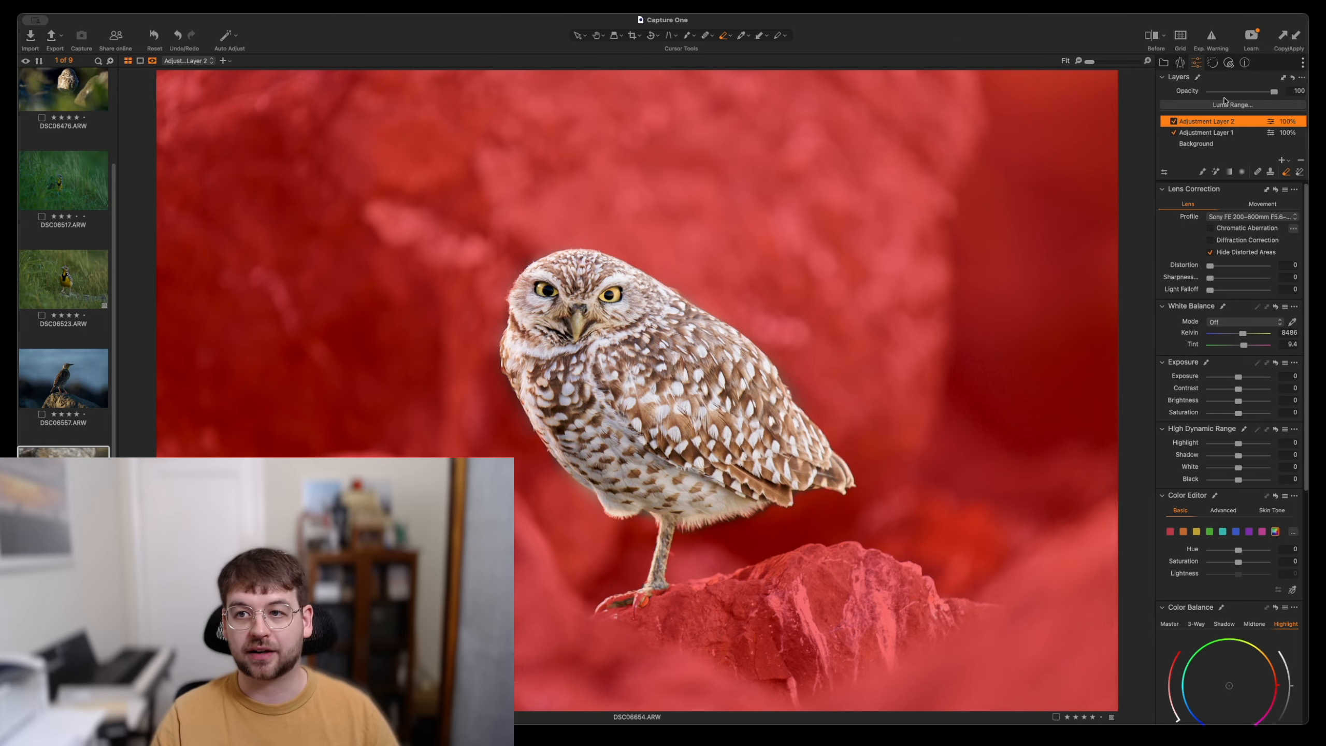
pyautogui.press('m')
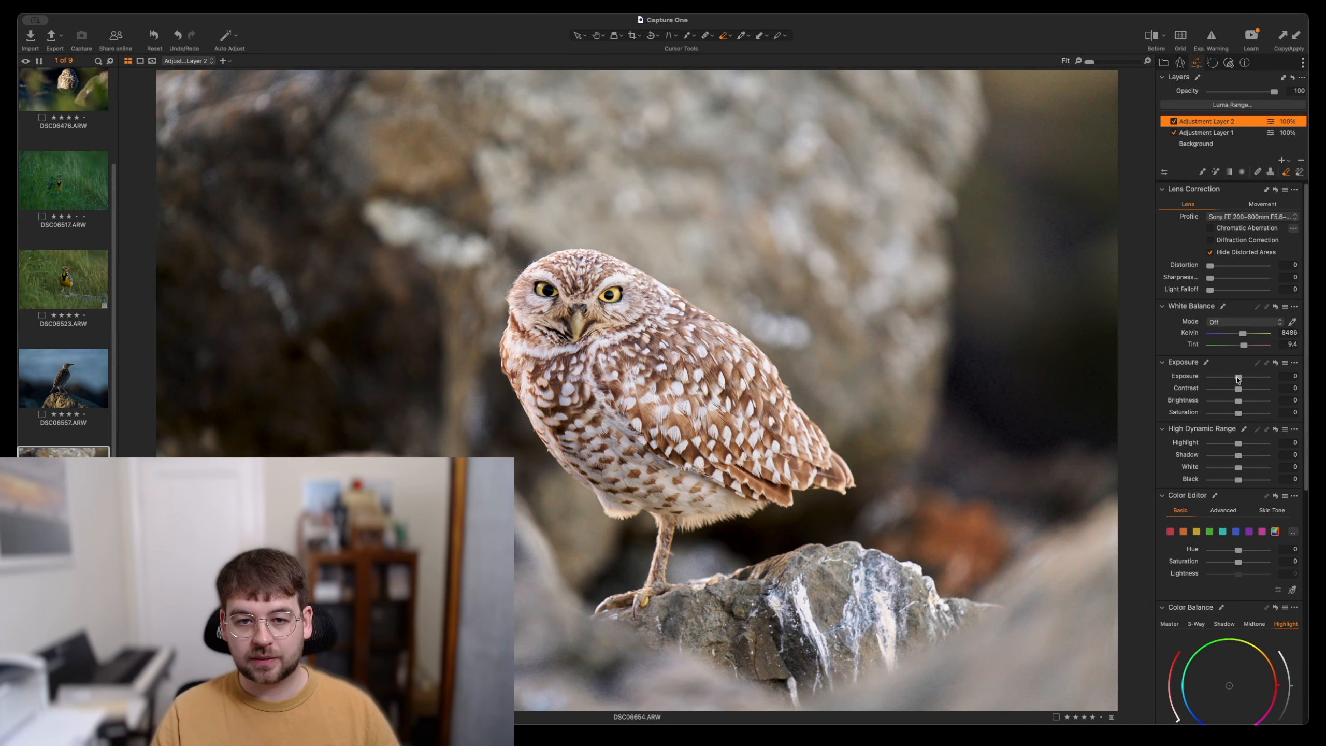
# - Darken the surroundings on Adjustment Layer 2 with an Exposure of -0.46 and a Highlight value of -24
pyautogui.moveTo(1237, 379)
pyautogui.mouseDown()
pyautogui.moveTo(1202, 380)
pyautogui.moveTo(1246, 380)
pyautogui.moveTo(1236, 379)
pyautogui.mouseUp()
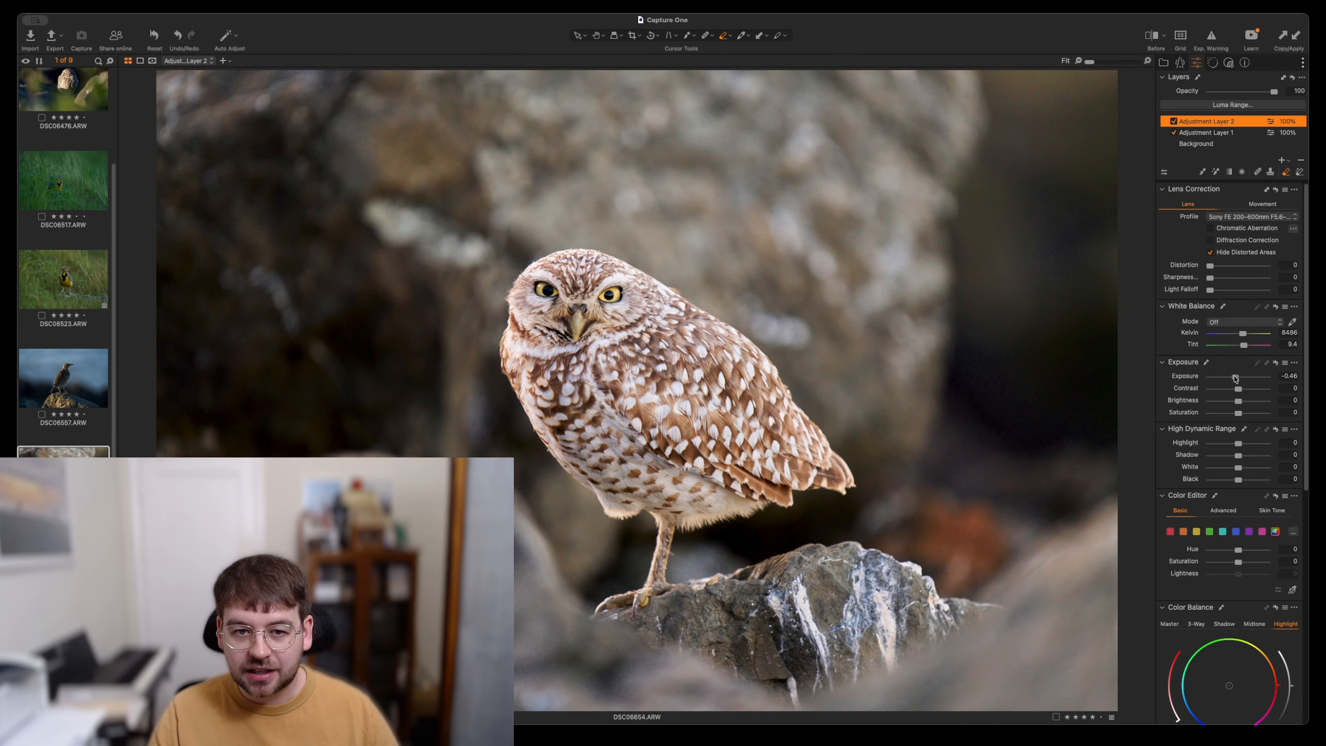
pyautogui.click(1224, 444)
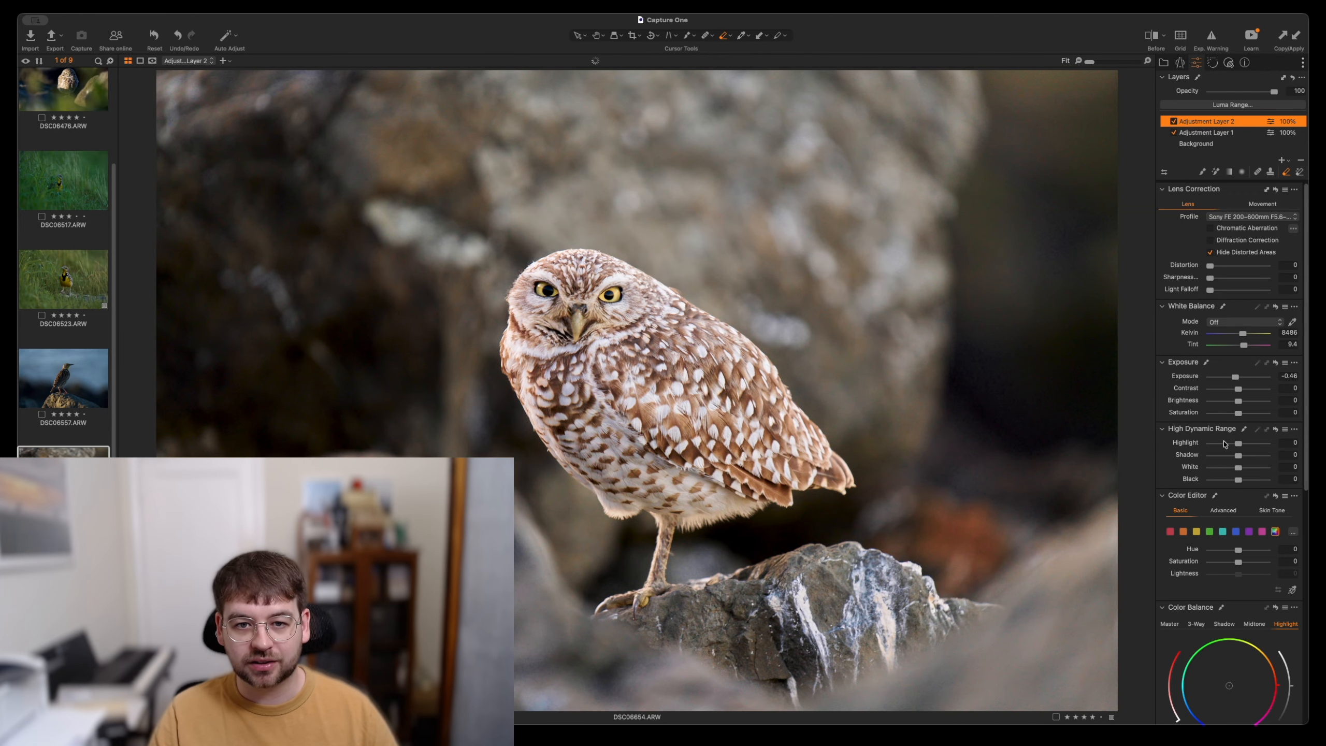
pyautogui.doubleClick(1223, 443)
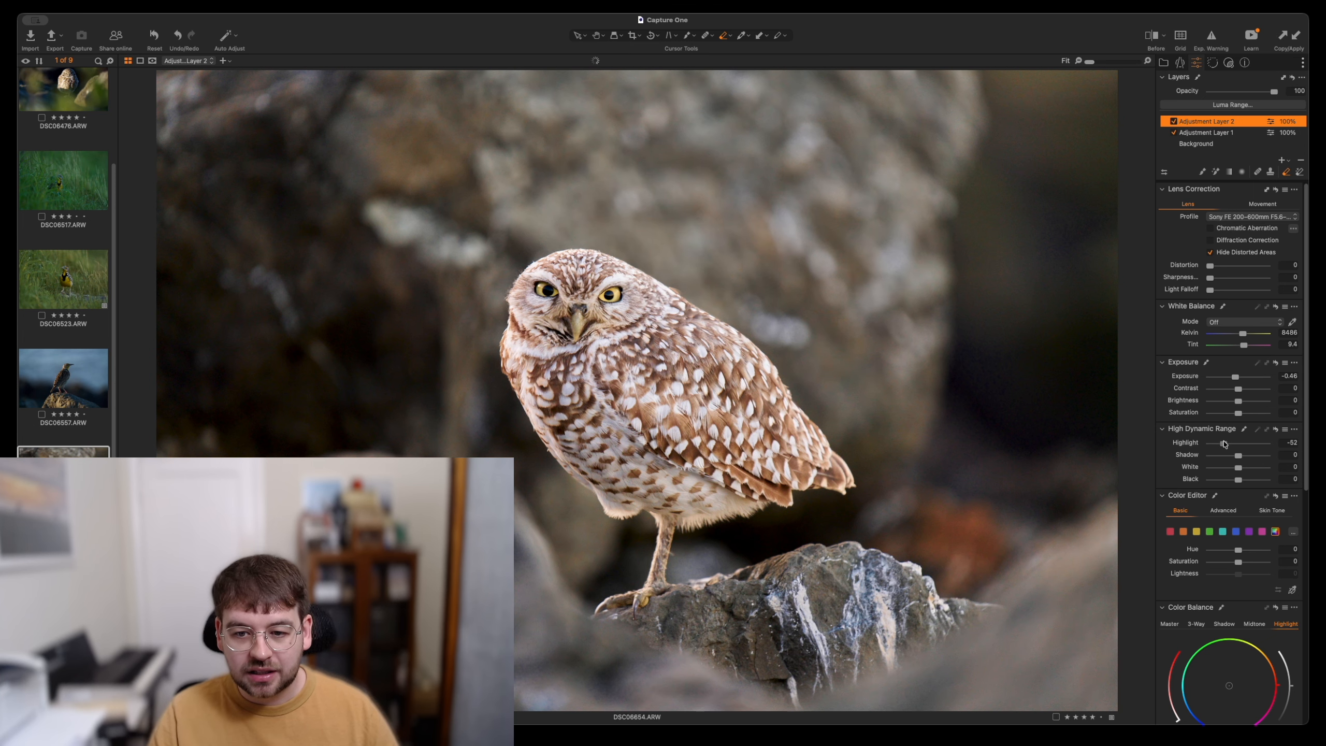
pyautogui.moveTo(1225, 443); pyautogui.dragTo(1231, 444)
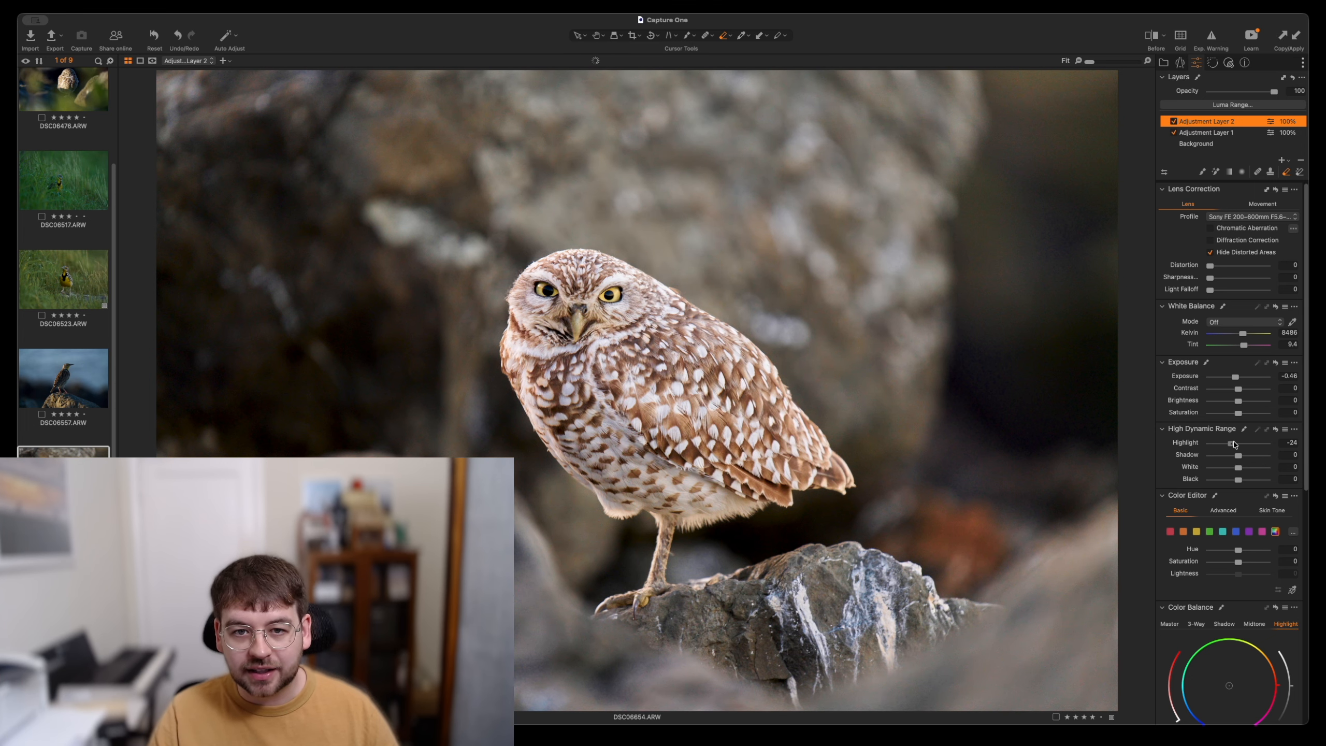
pyautogui.doubleClick(1229, 481)
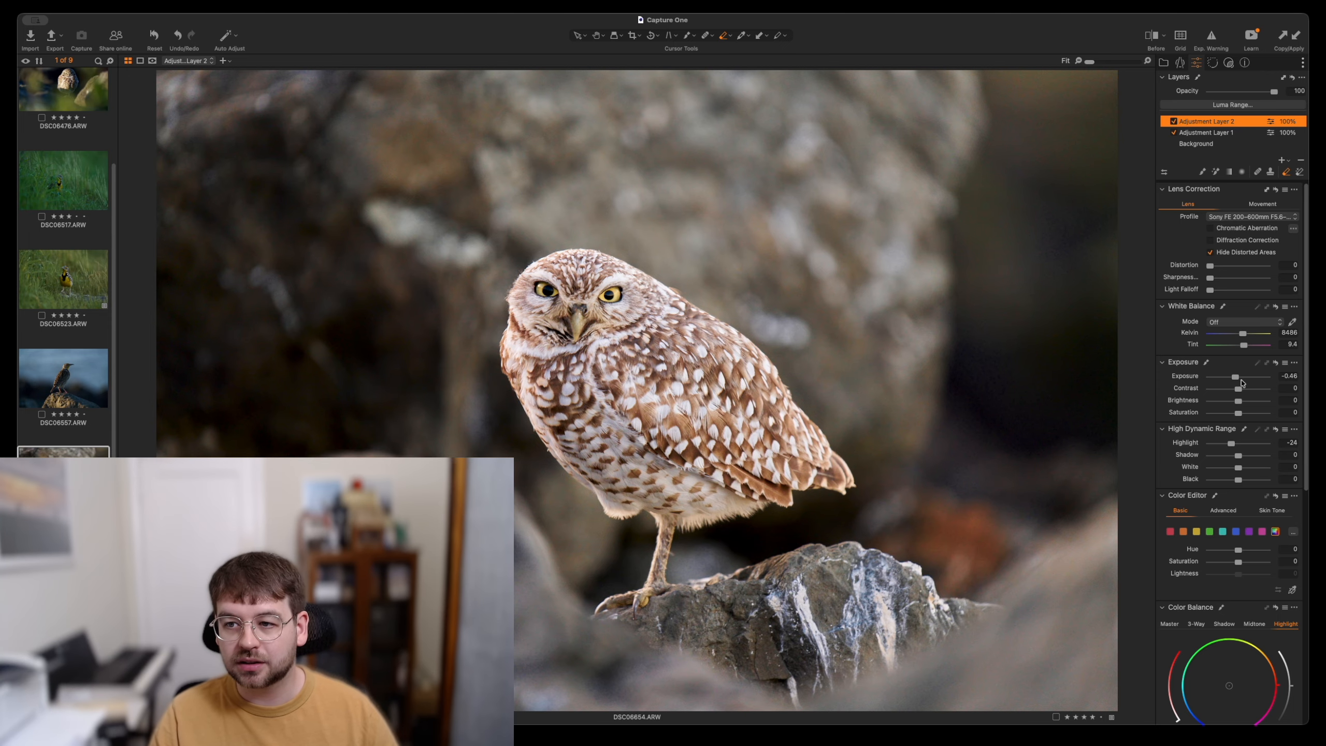
# - Compare the owl photo with Adjustment Layer 2 repeatedly switched off and on
pyautogui.click(1170, 122)
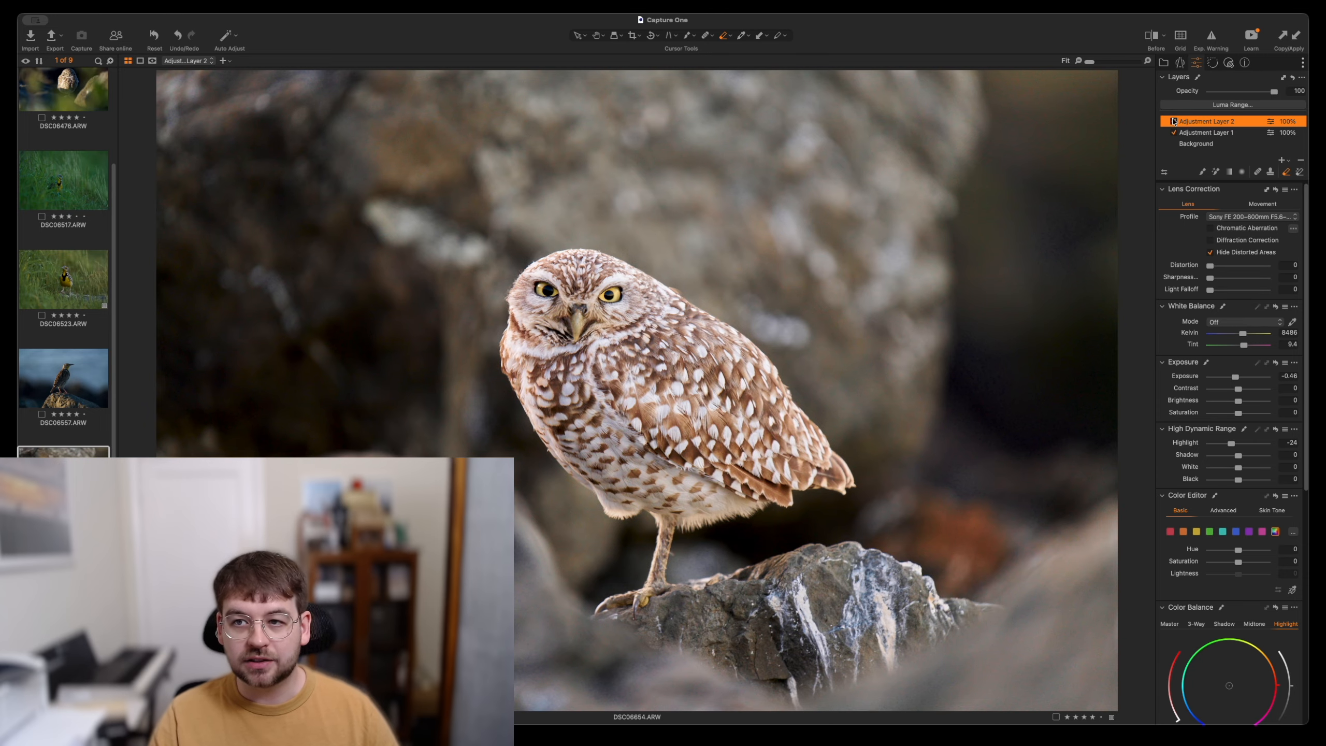
pyautogui.click(1172, 121)
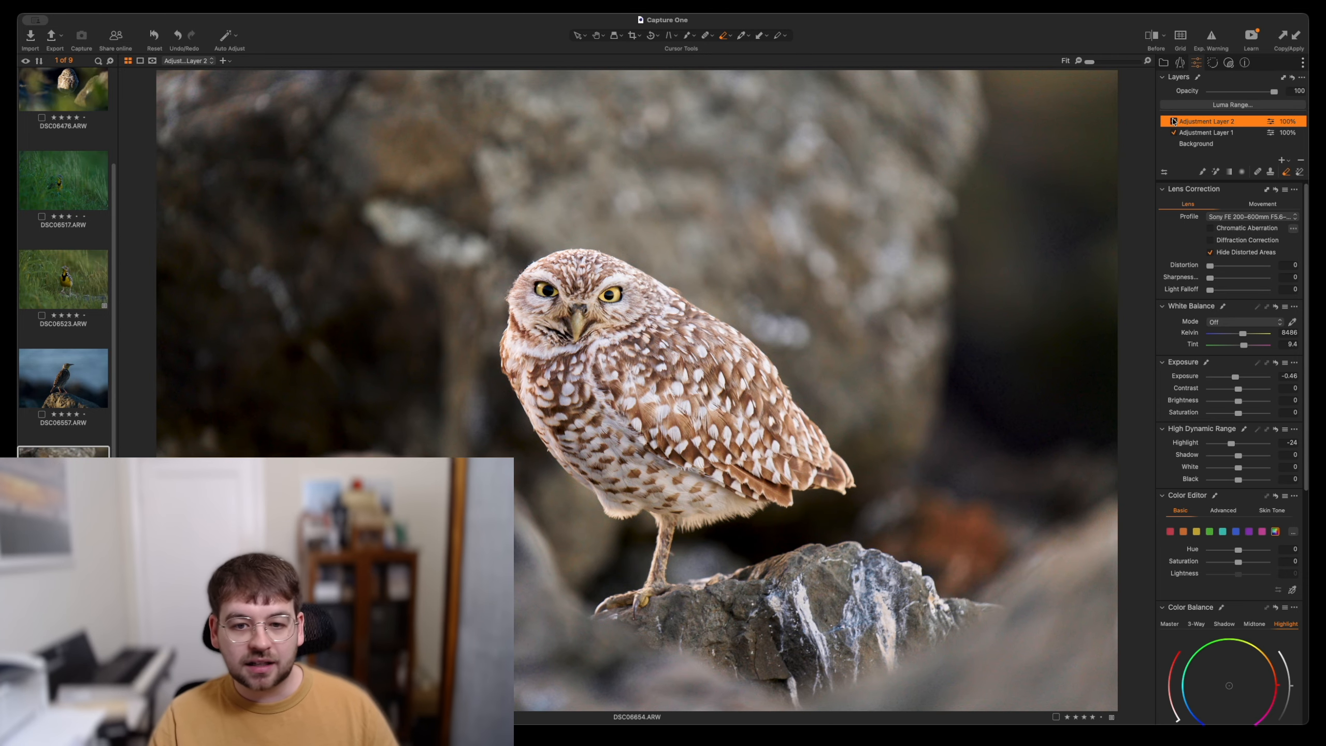
pyautogui.click(1173, 121)
pyautogui.click(1173, 121)
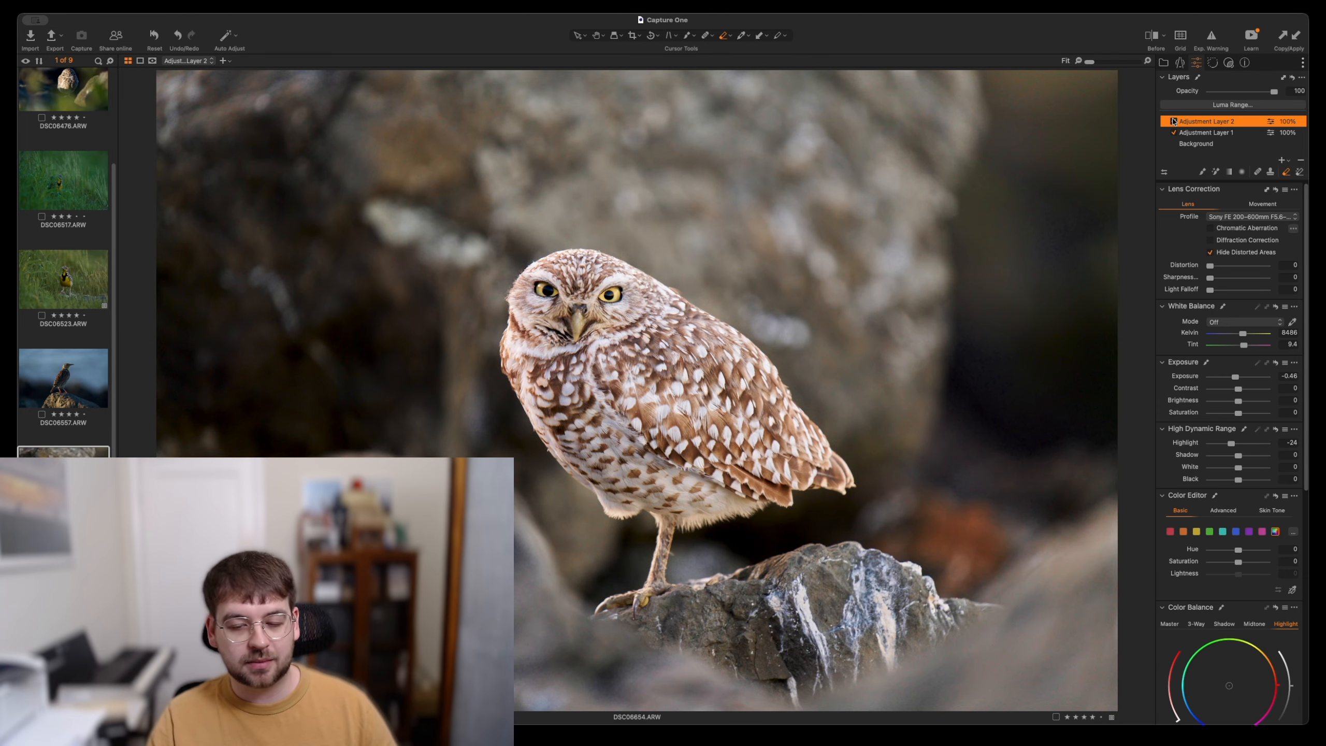
pyautogui.click(1173, 121)
pyautogui.click(1173, 121)
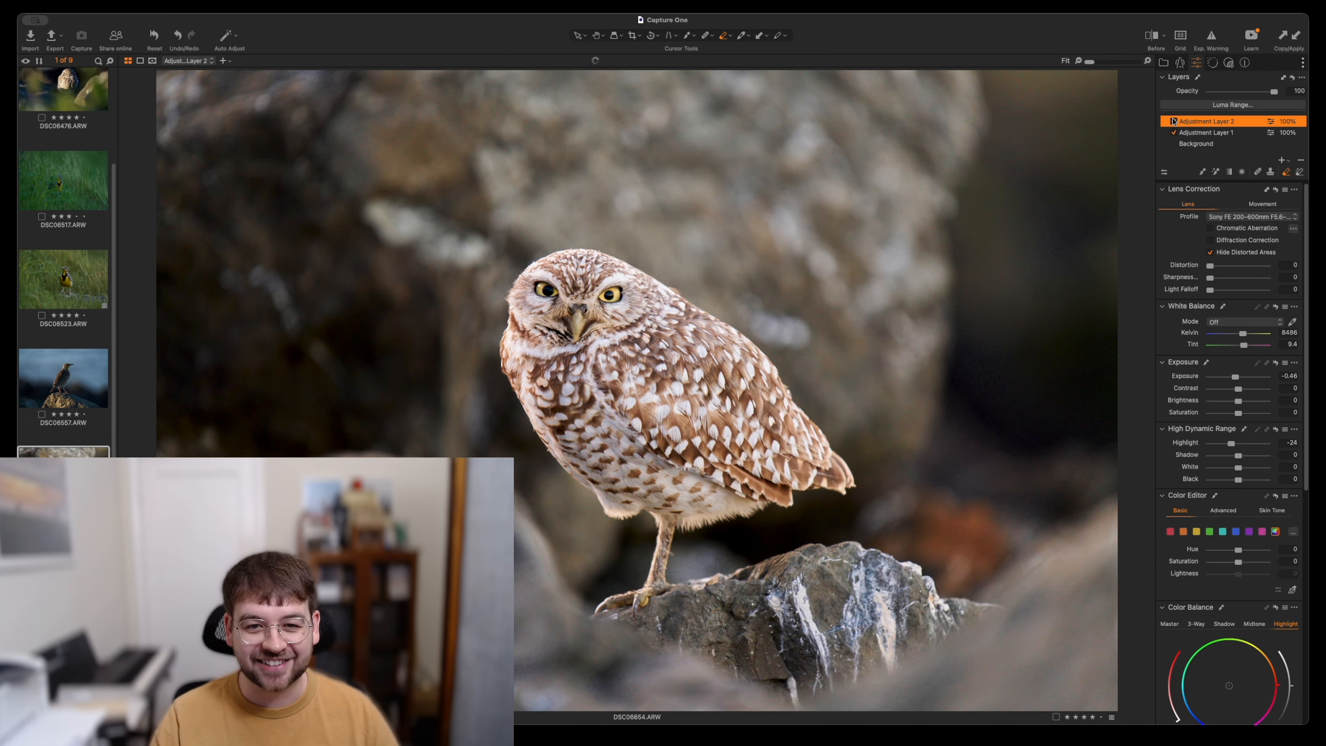
pyautogui.click(1173, 121)
pyautogui.click(1173, 121)
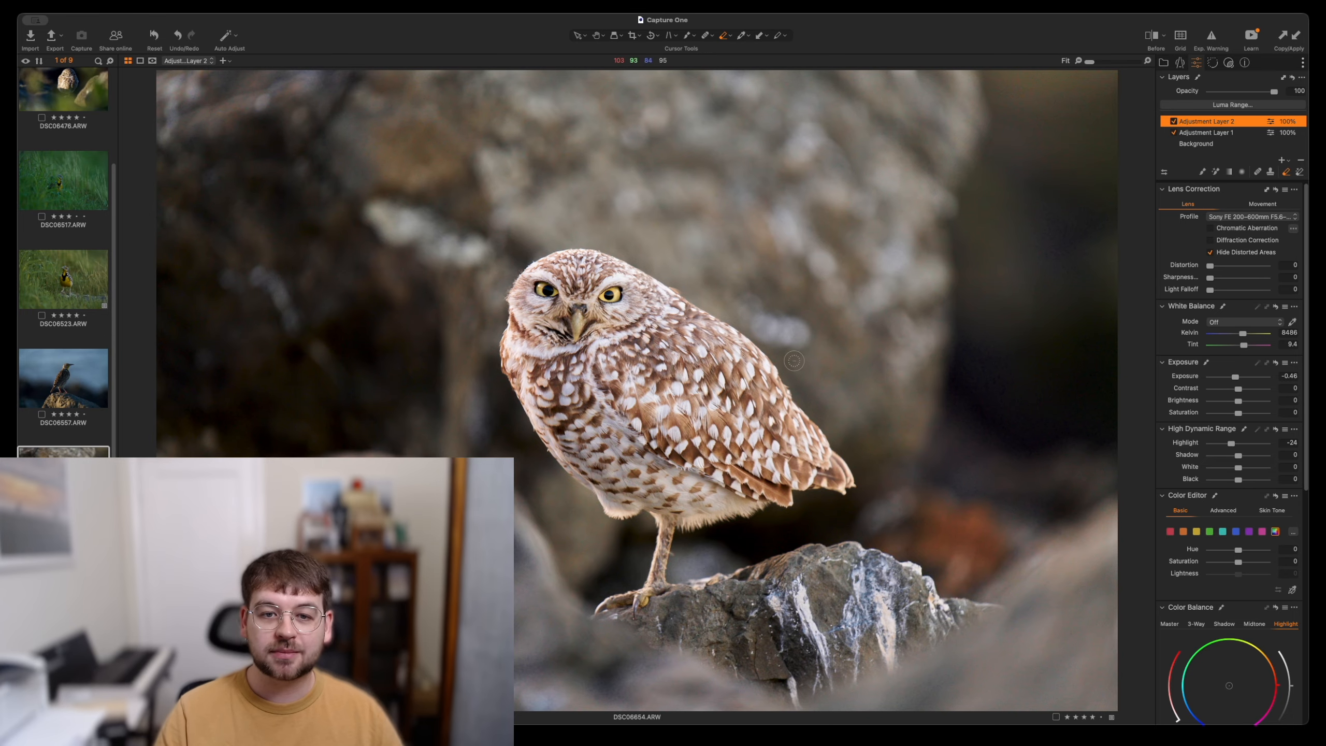
pyautogui.click(1174, 122)
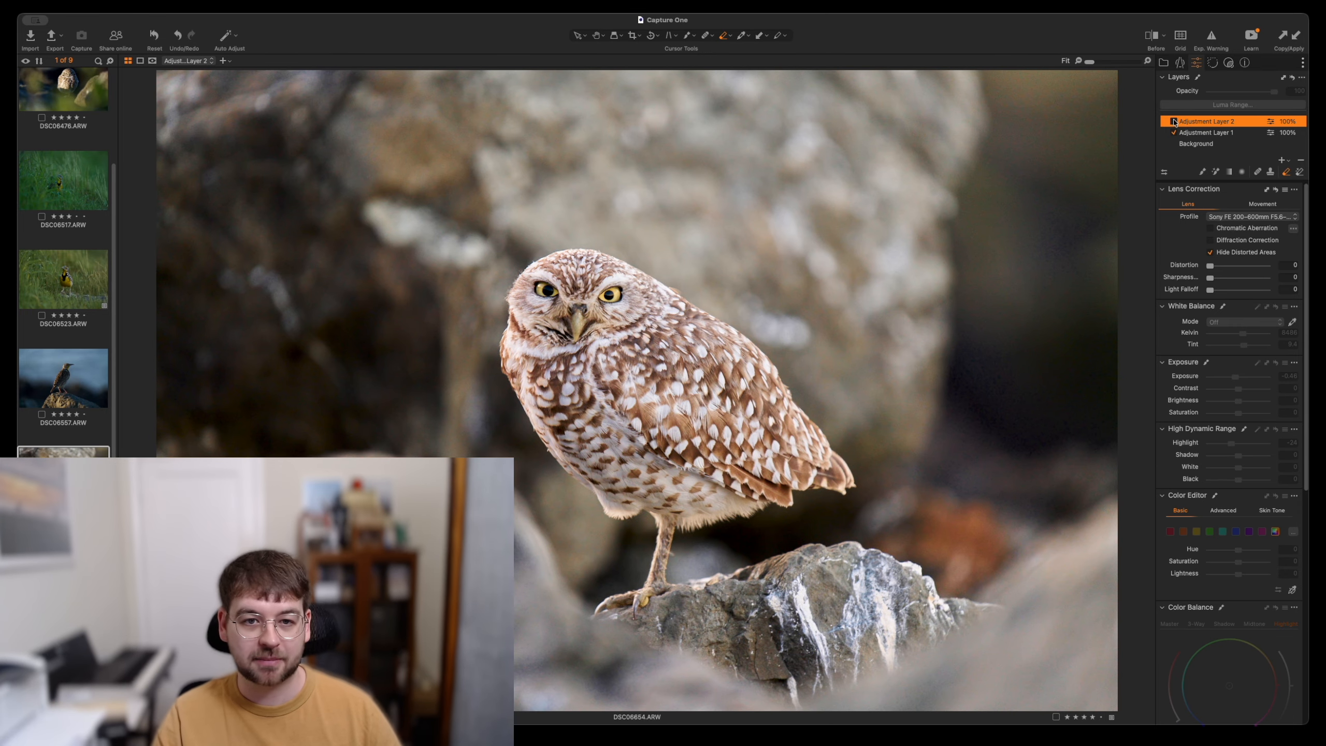
pyautogui.click(1174, 122)
pyautogui.click(1174, 122)
pyautogui.click(1174, 121)
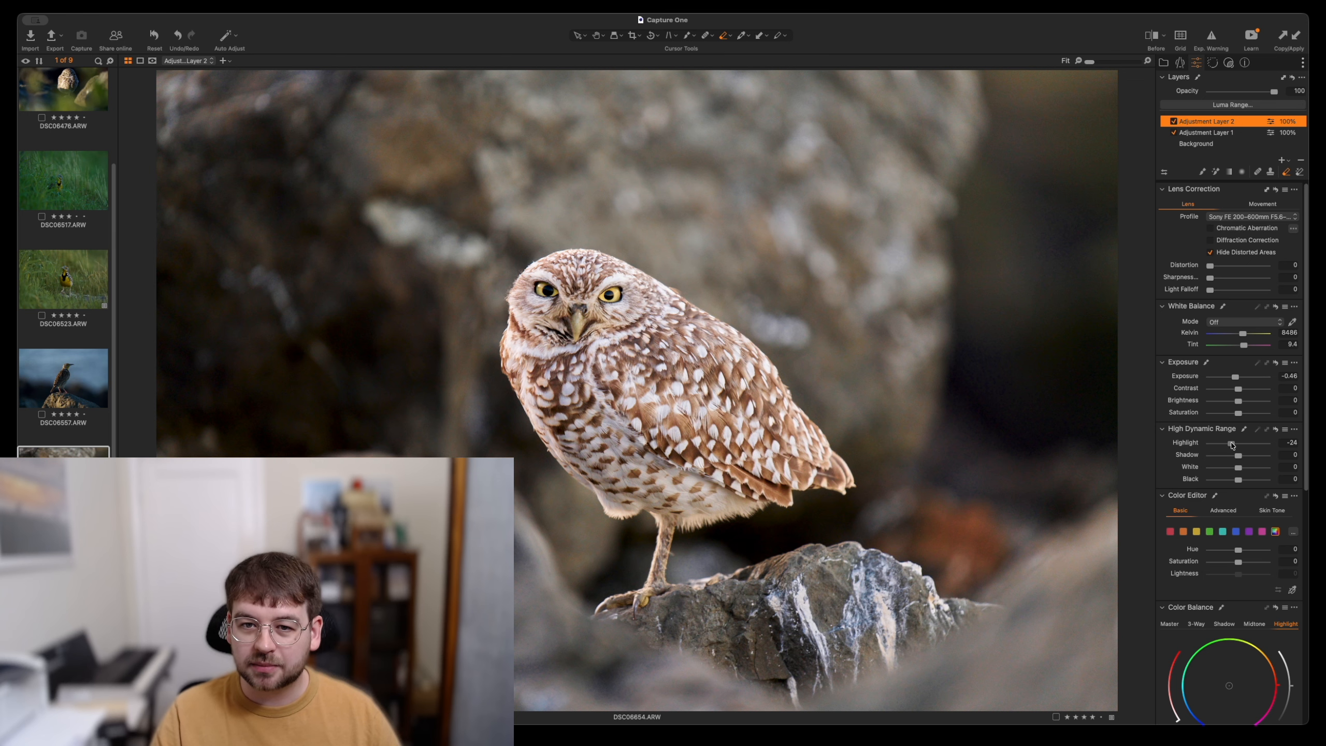
# - Set Adjustment Layer 2's Highlight to -5 and compare the photo with the layer off and on
pyautogui.moveTo(1231, 444); pyautogui.dragTo(1234, 444)
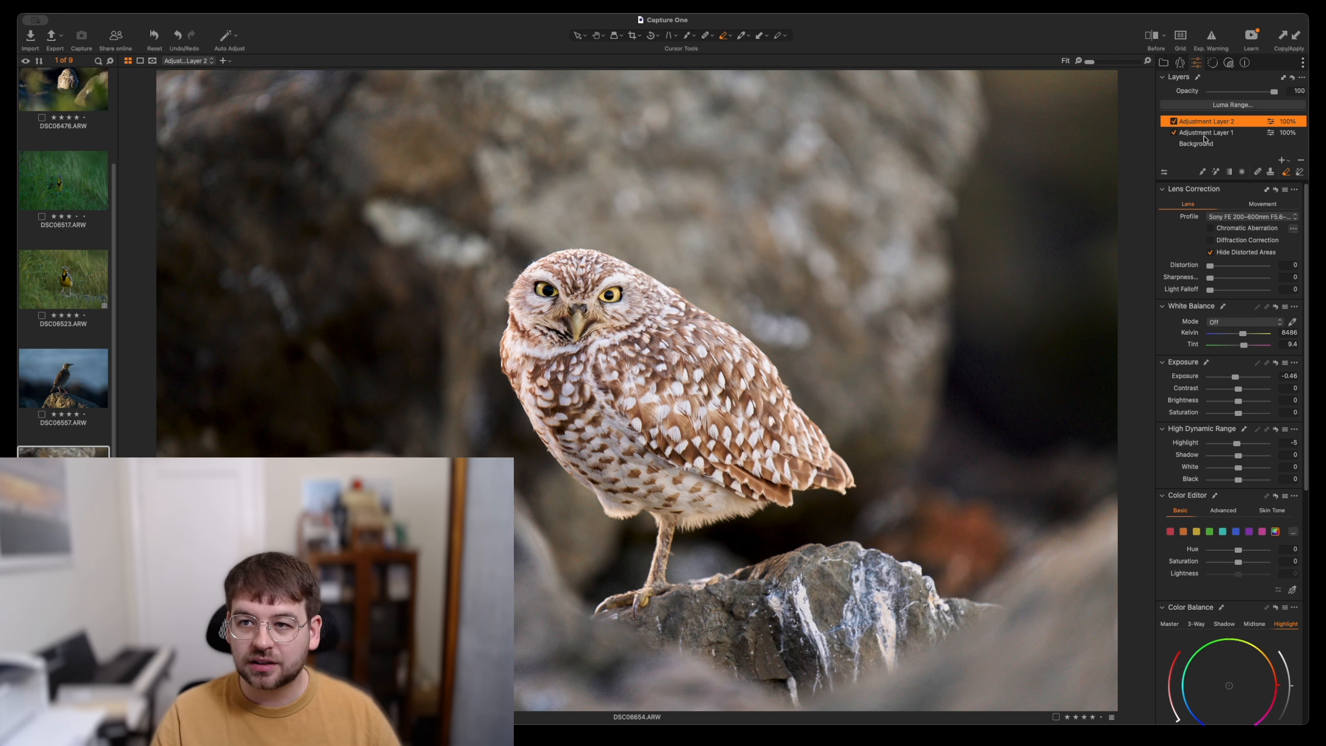
pyautogui.click(1174, 122)
pyautogui.click(1175, 122)
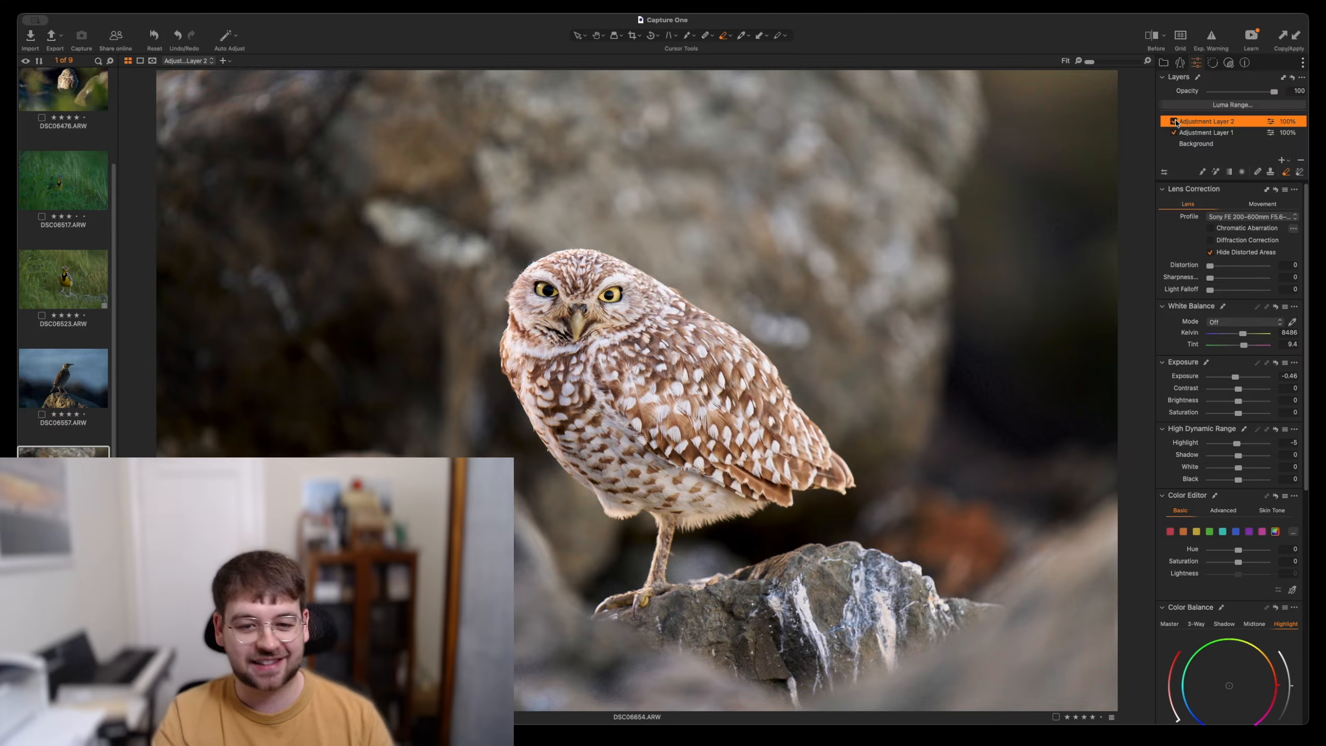
pyautogui.click(1175, 122)
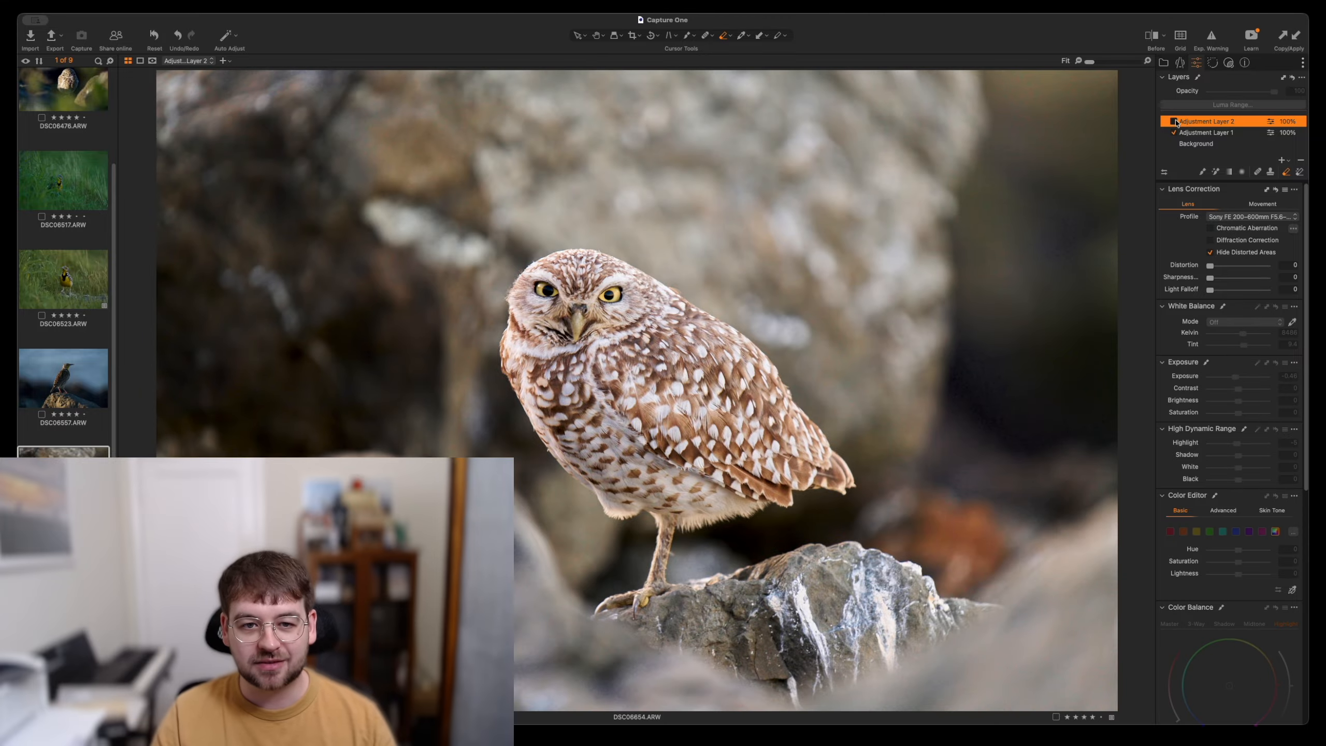
pyautogui.click(1175, 122)
pyautogui.click(1174, 121)
pyautogui.click(1175, 122)
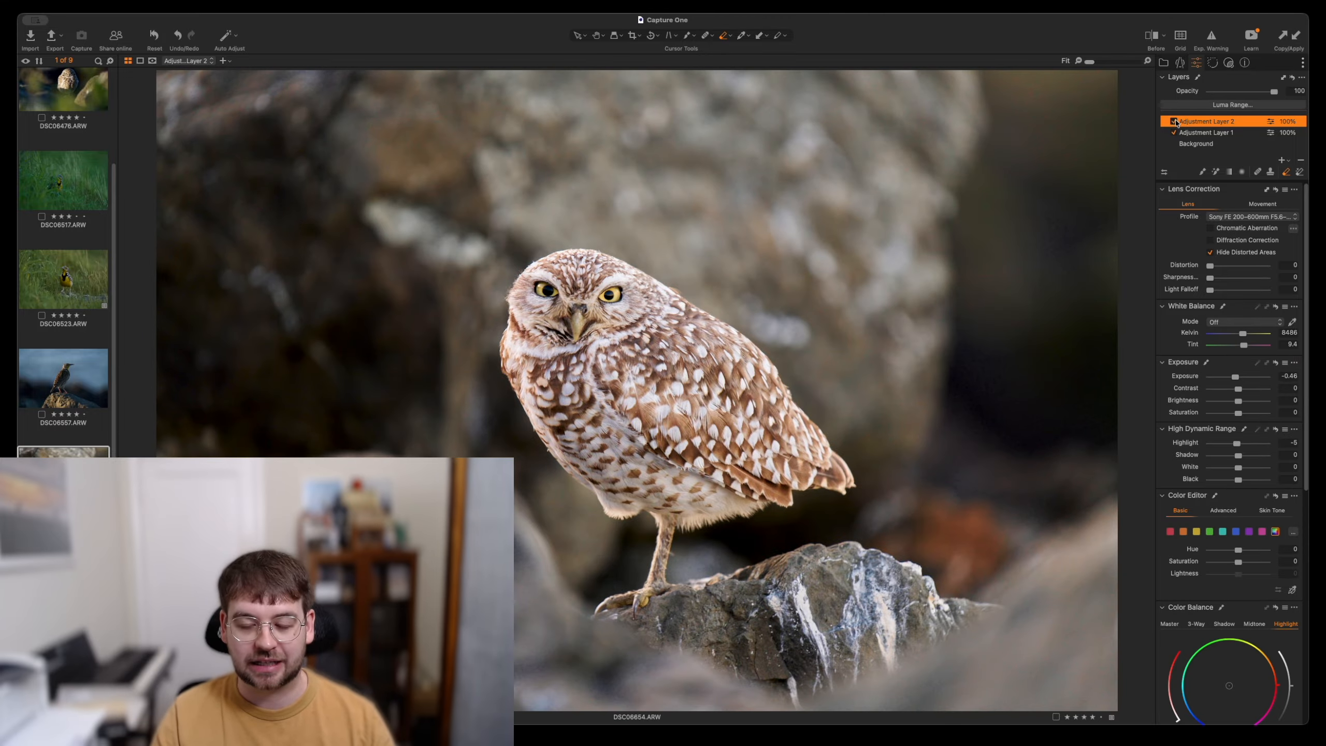
pyautogui.click(1175, 121)
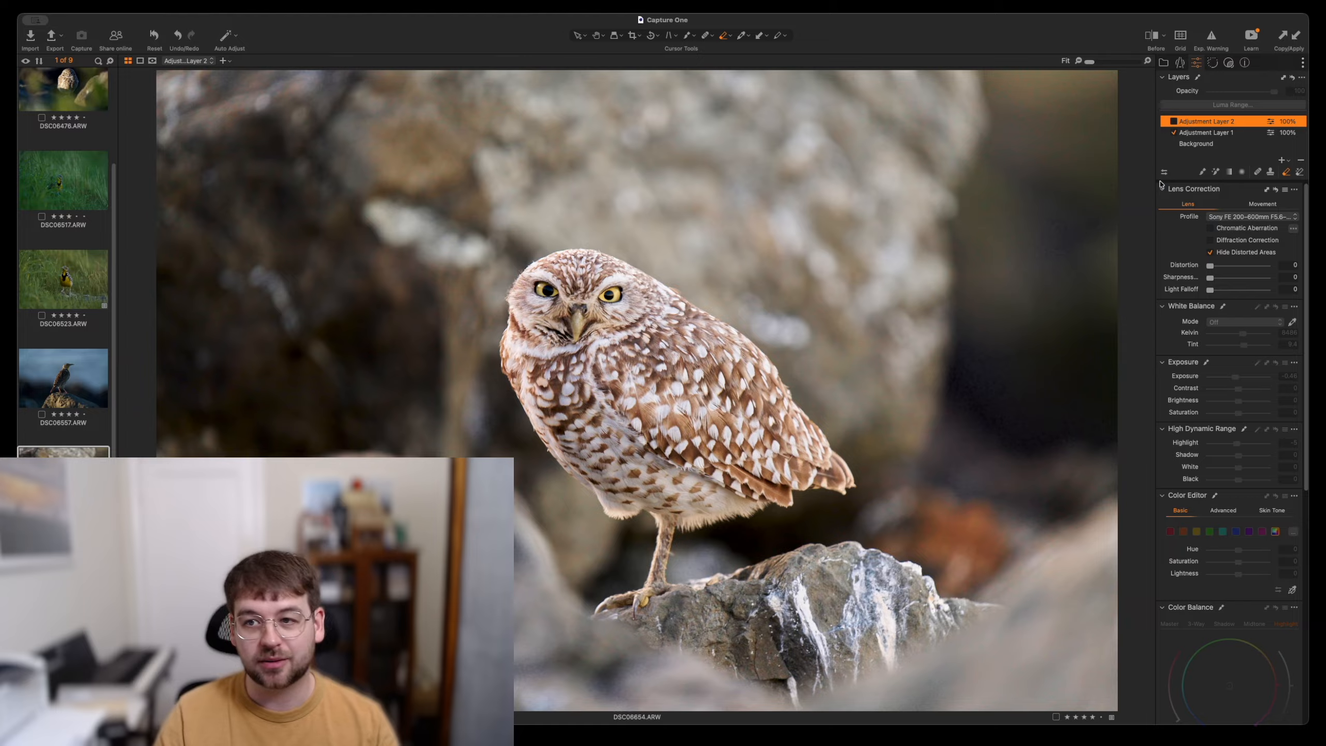
pyautogui.click(1174, 122)
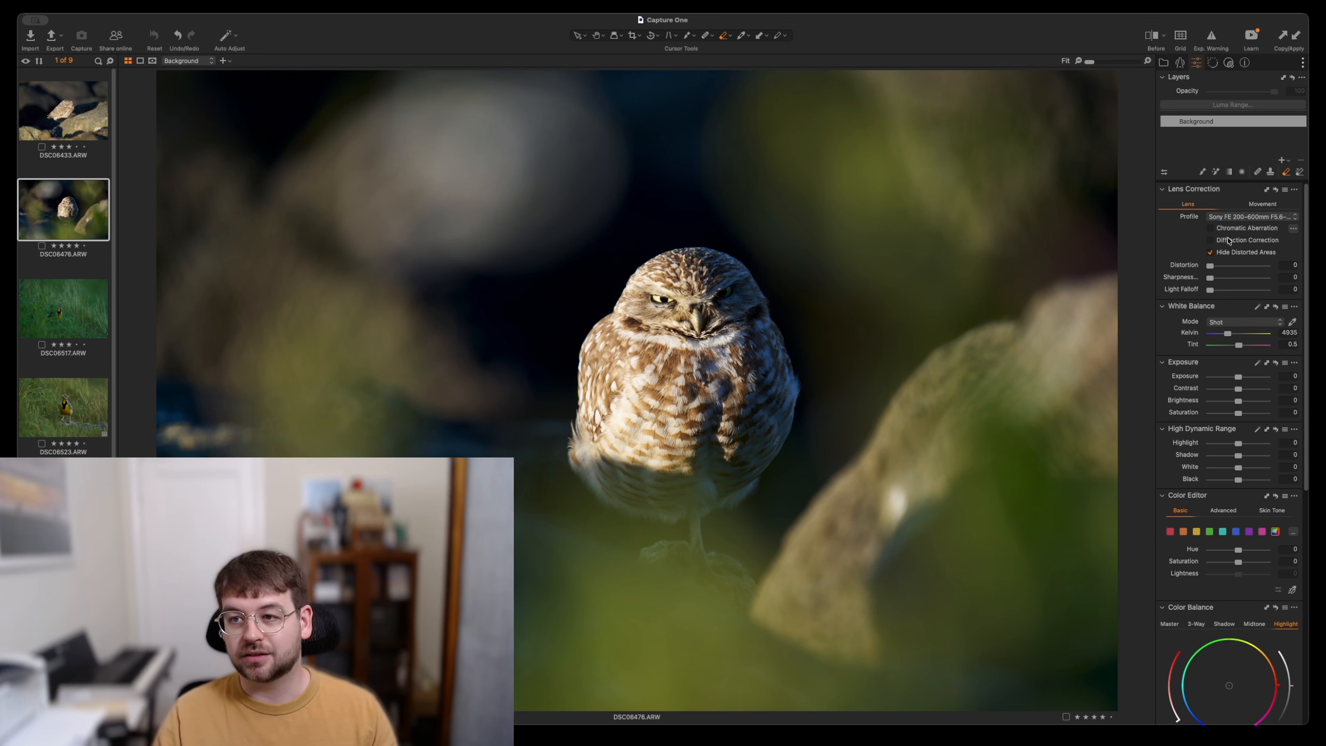
# - Examine the partly shaded owl in photo DSC06476 up close and in the full frame
pyautogui.click(1191, 145)
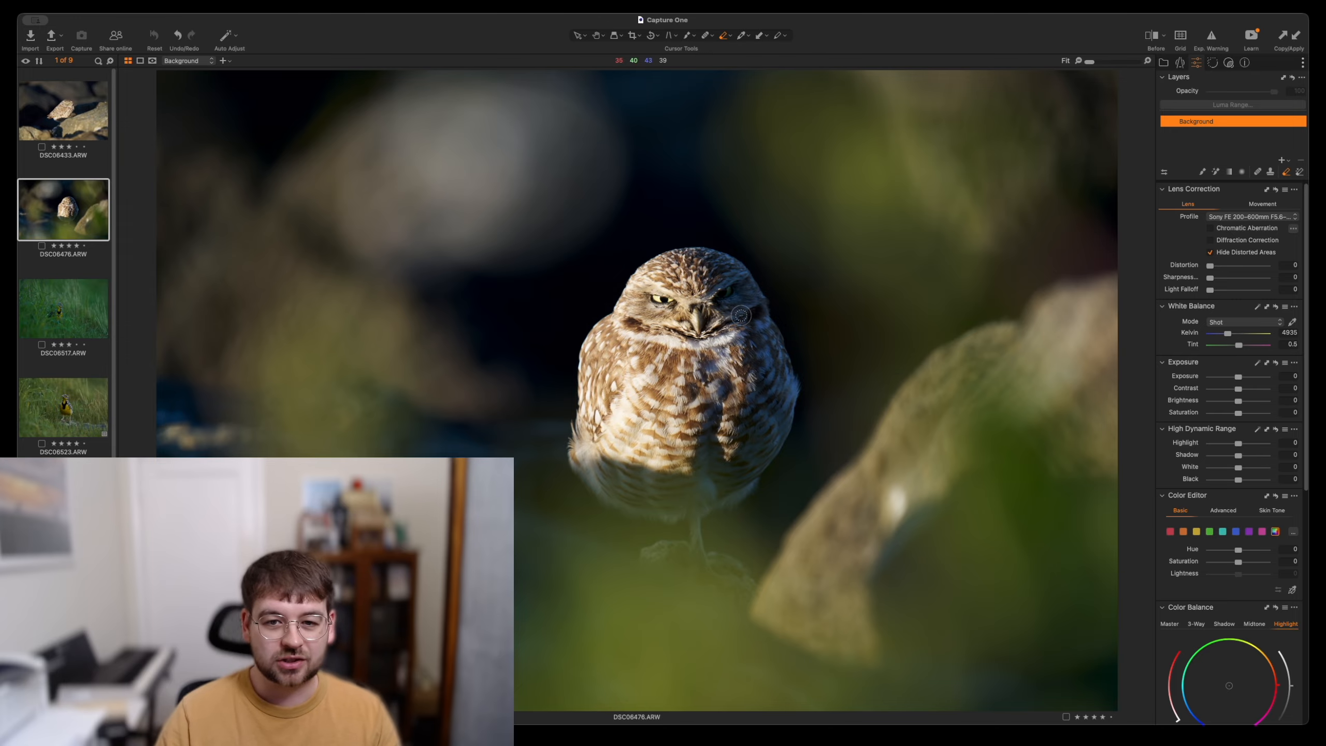
pyautogui.scroll(1, 775, 354)
pyautogui.scroll(1, 776, 354)
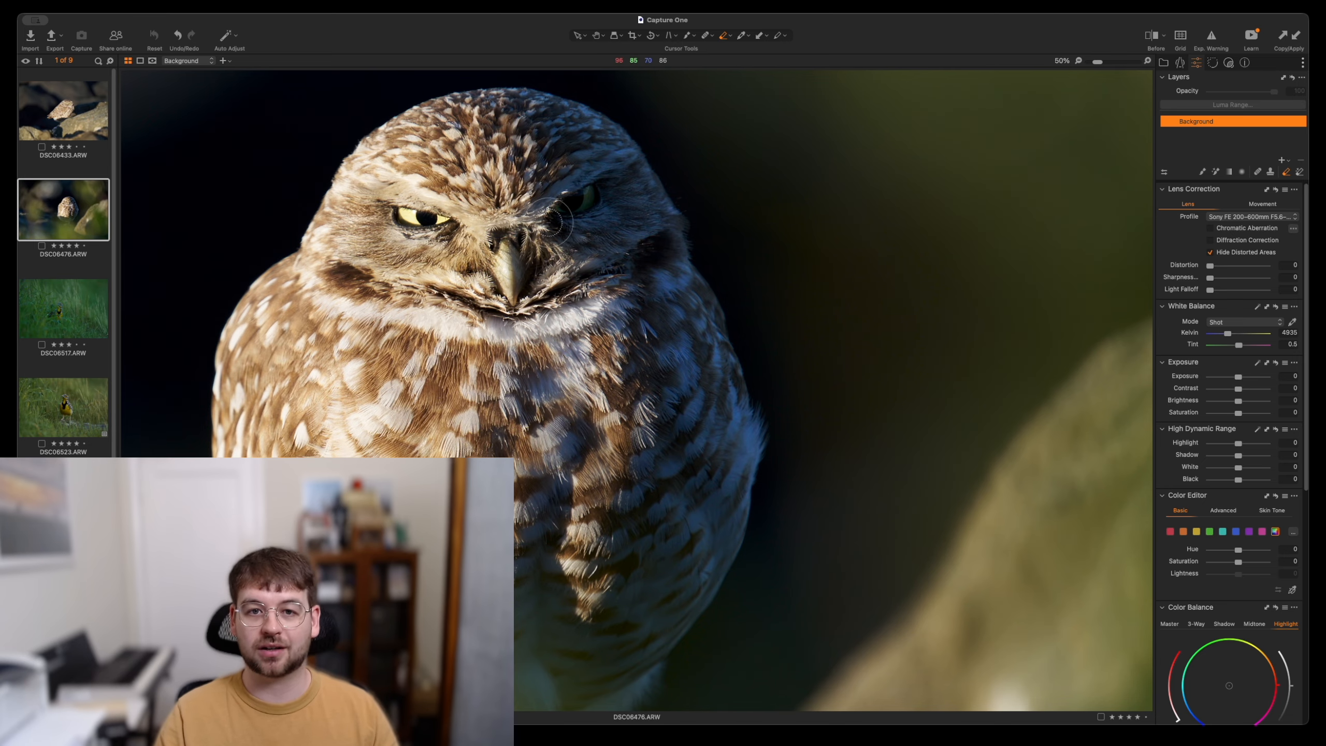
pyautogui.press('super+0')
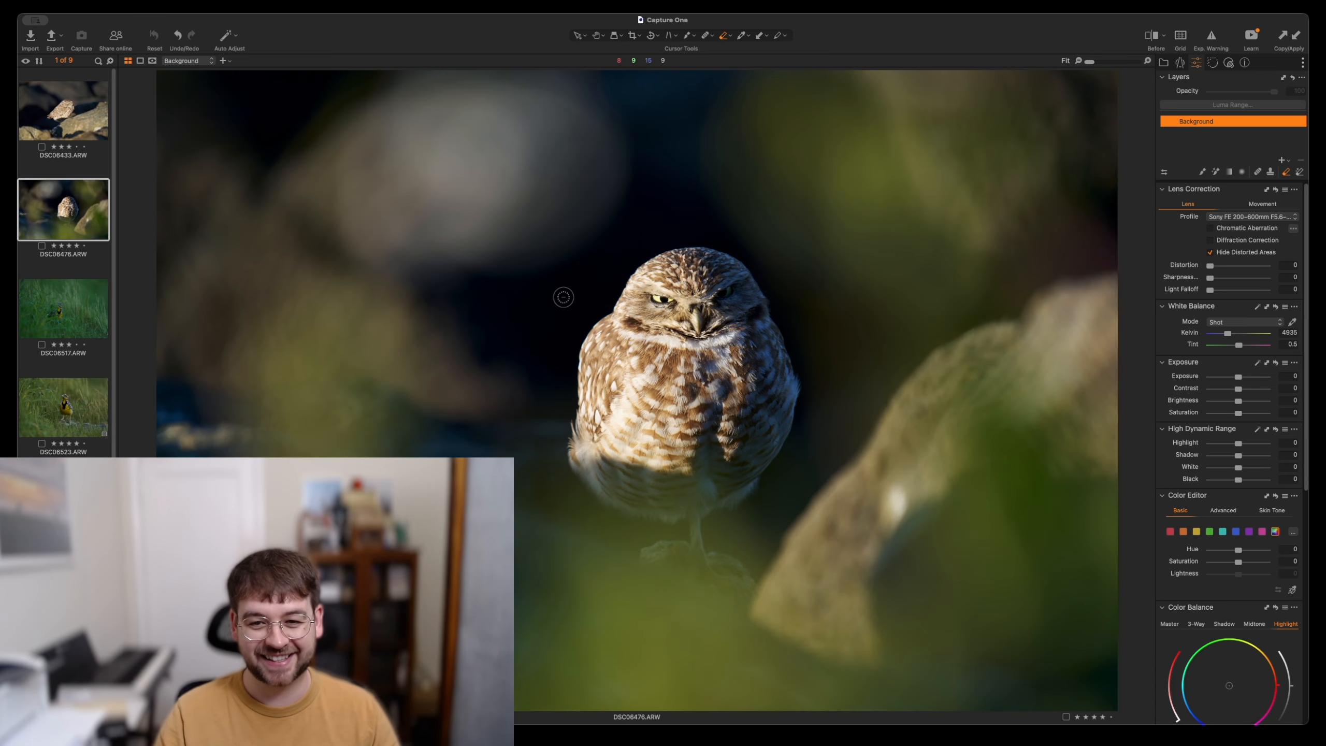
pyautogui.scroll(1, 851, 276)
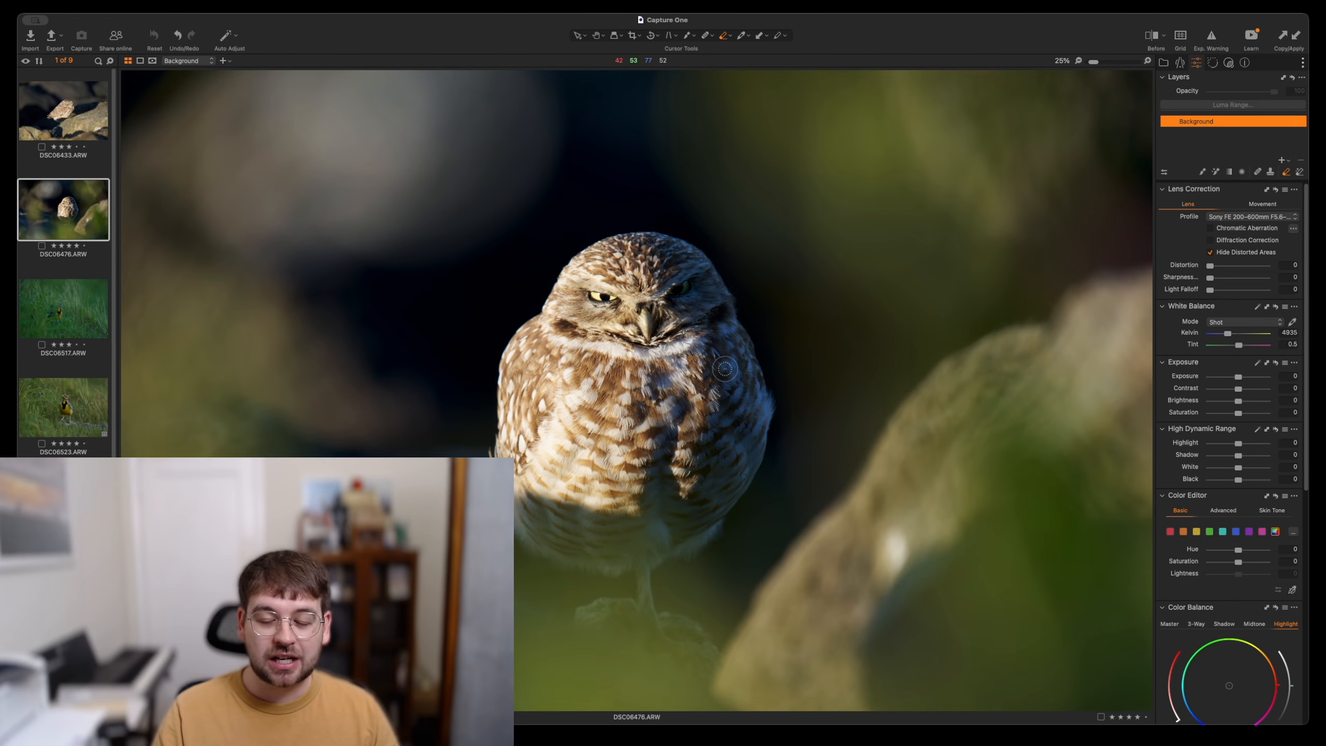
# - Adjust the shaded owl photo's tones with Shadow at 34, White at -52 and Black at -8
pyautogui.press('super+0')
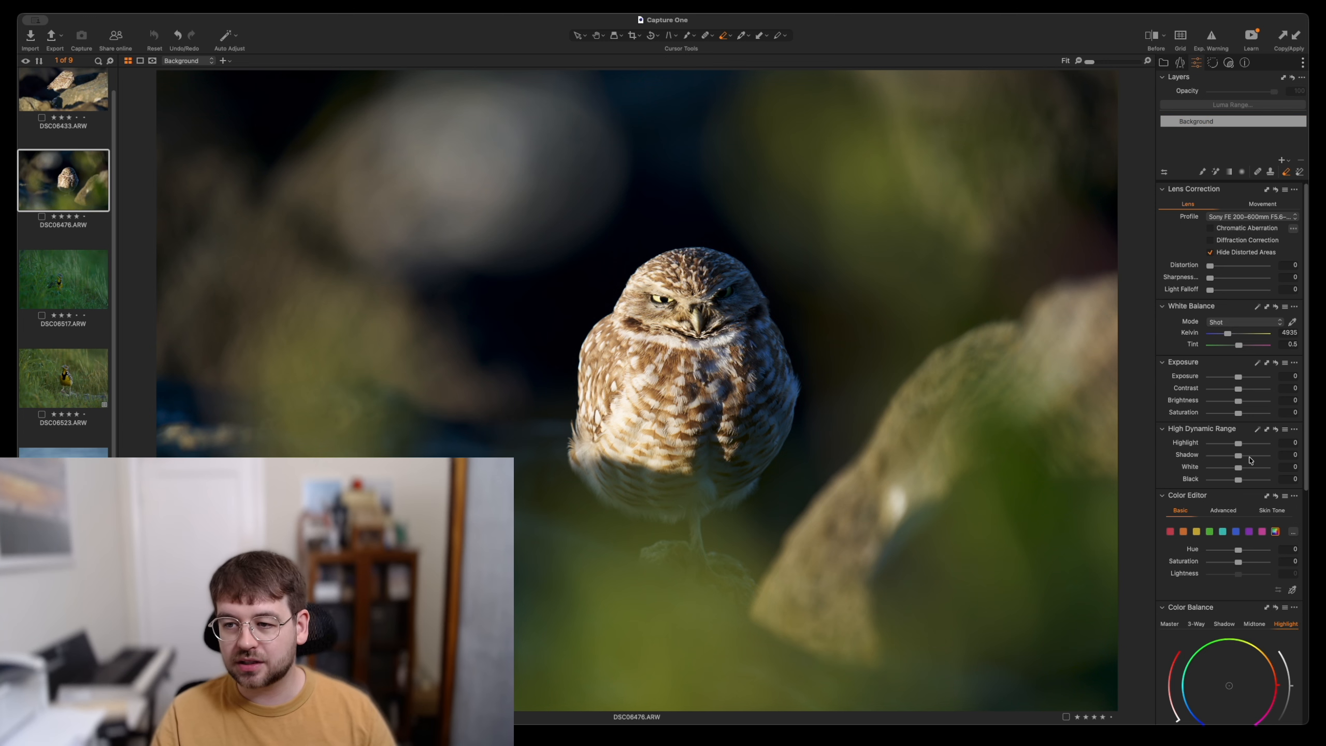
pyautogui.click(1251, 455)
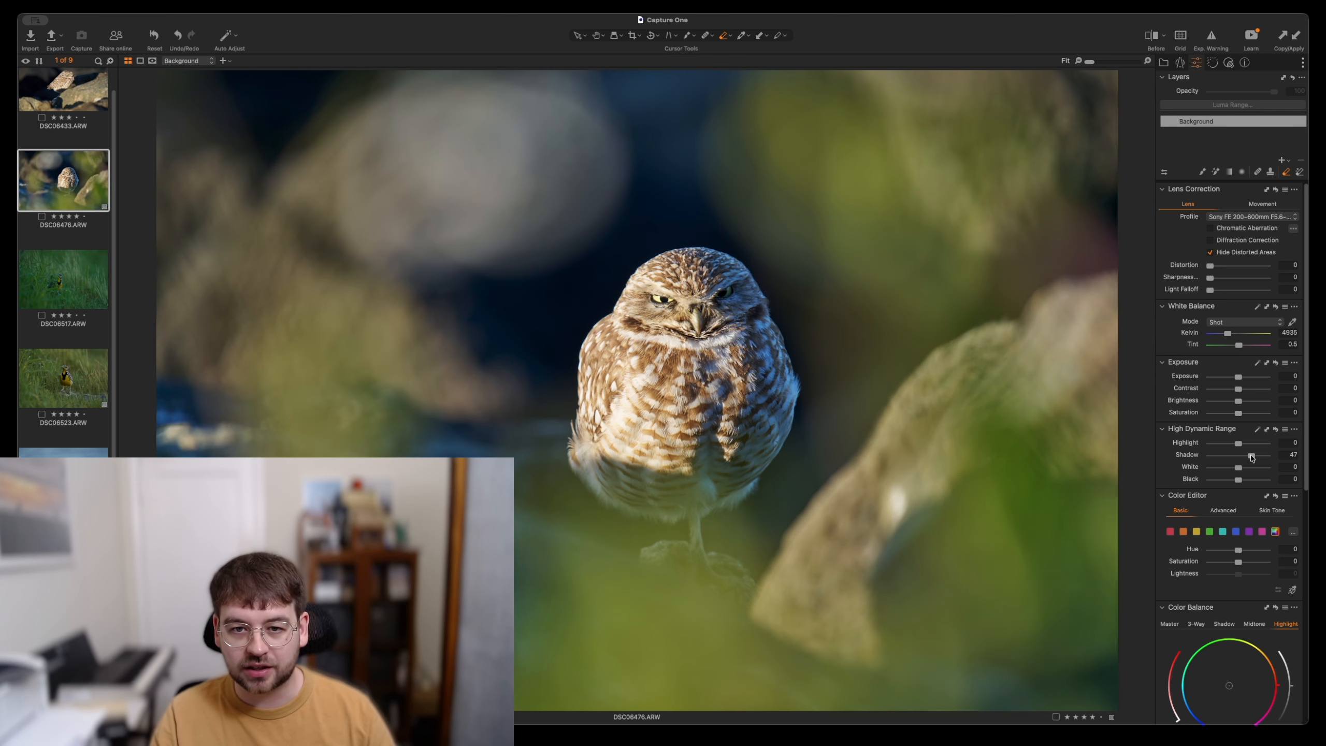
pyautogui.moveTo(1250, 456); pyautogui.dragTo(1250, 457)
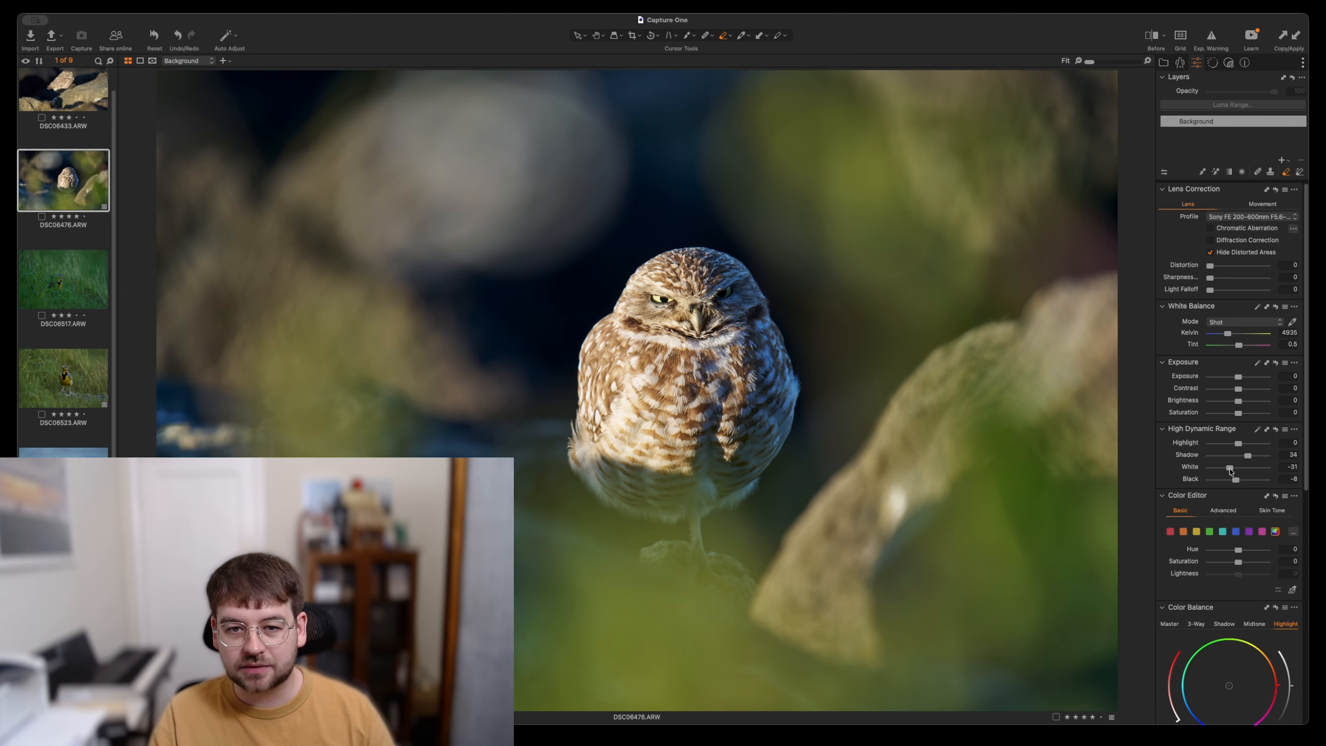
pyautogui.moveTo(1199, 473)
pyautogui.mouseDown()
pyautogui.moveTo(1297, 469)
pyautogui.moveTo(1126, 482)
pyautogui.moveTo(1224, 473)
pyautogui.mouseUp()
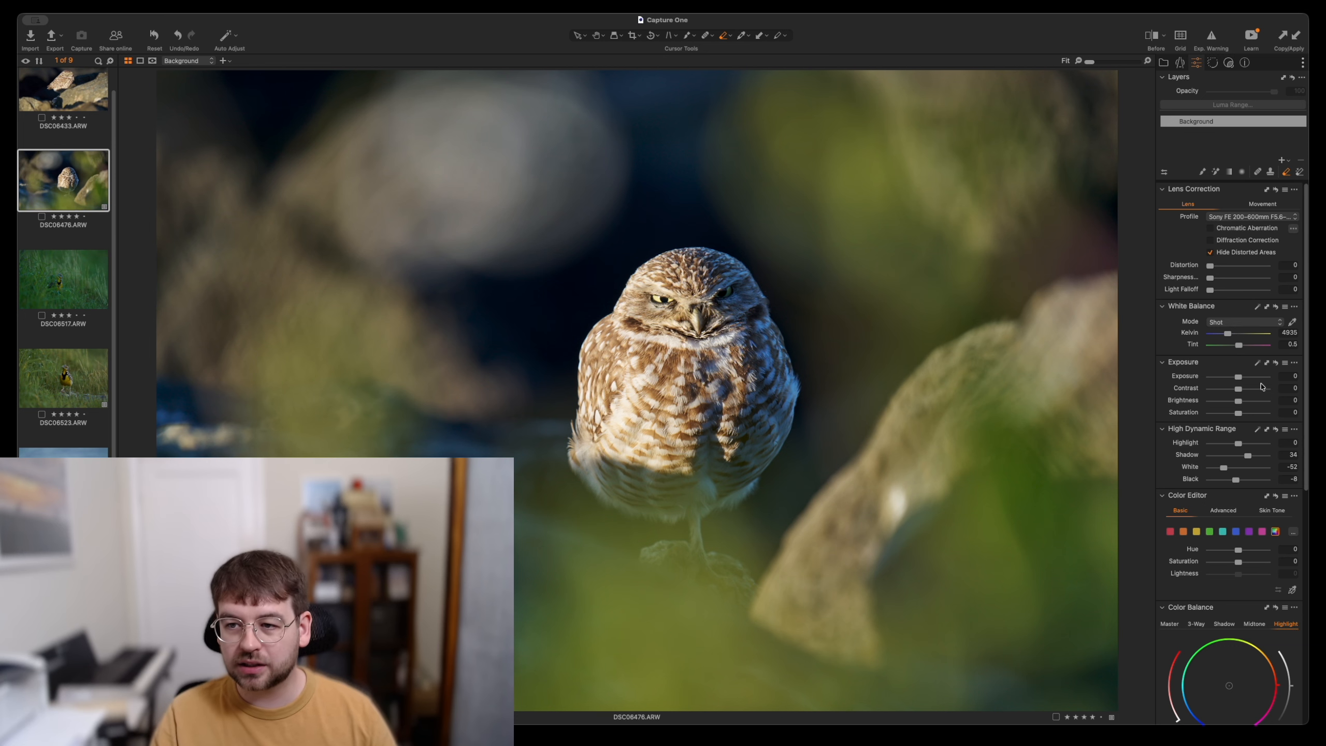
# - Try warming the whole photo's white balance to about 8951 K and return it to the shot value
pyautogui.moveTo(1229, 334); pyautogui.dragTo(1243, 335)
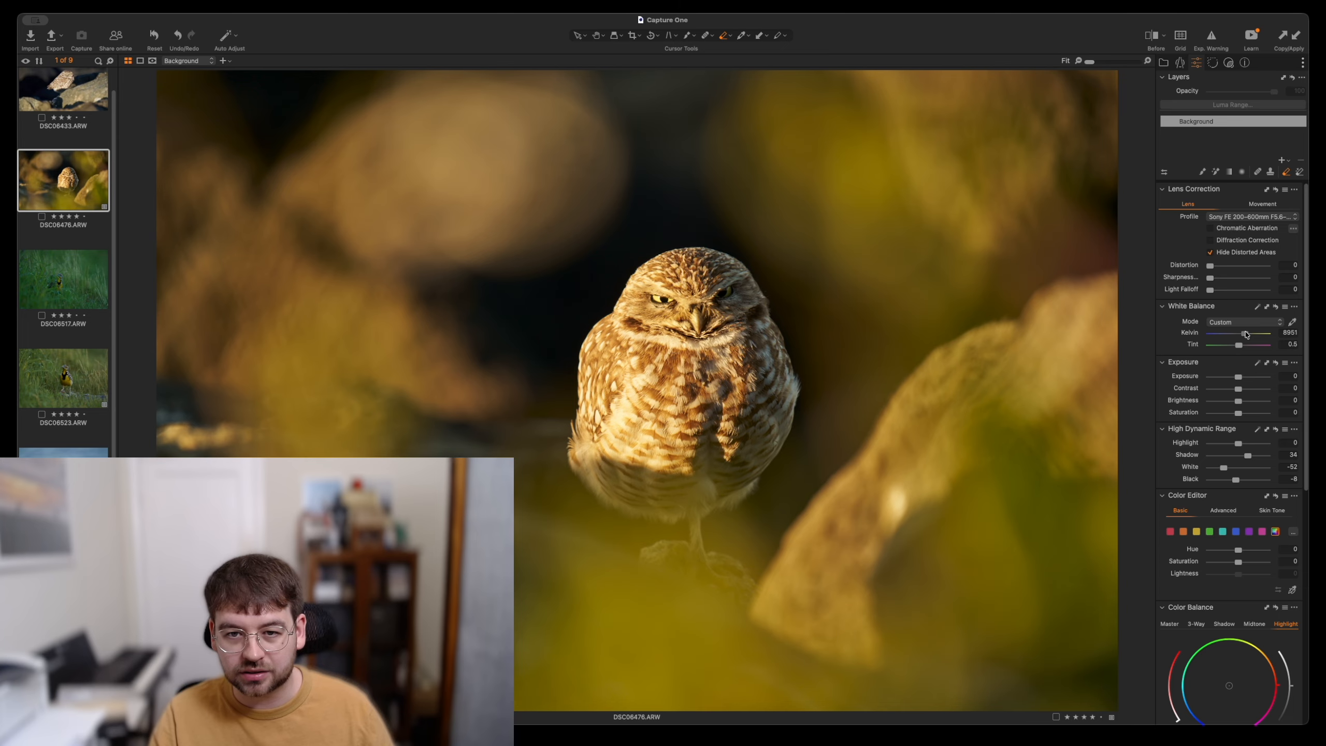
pyautogui.moveTo(1246, 334); pyautogui.dragTo(1230, 339)
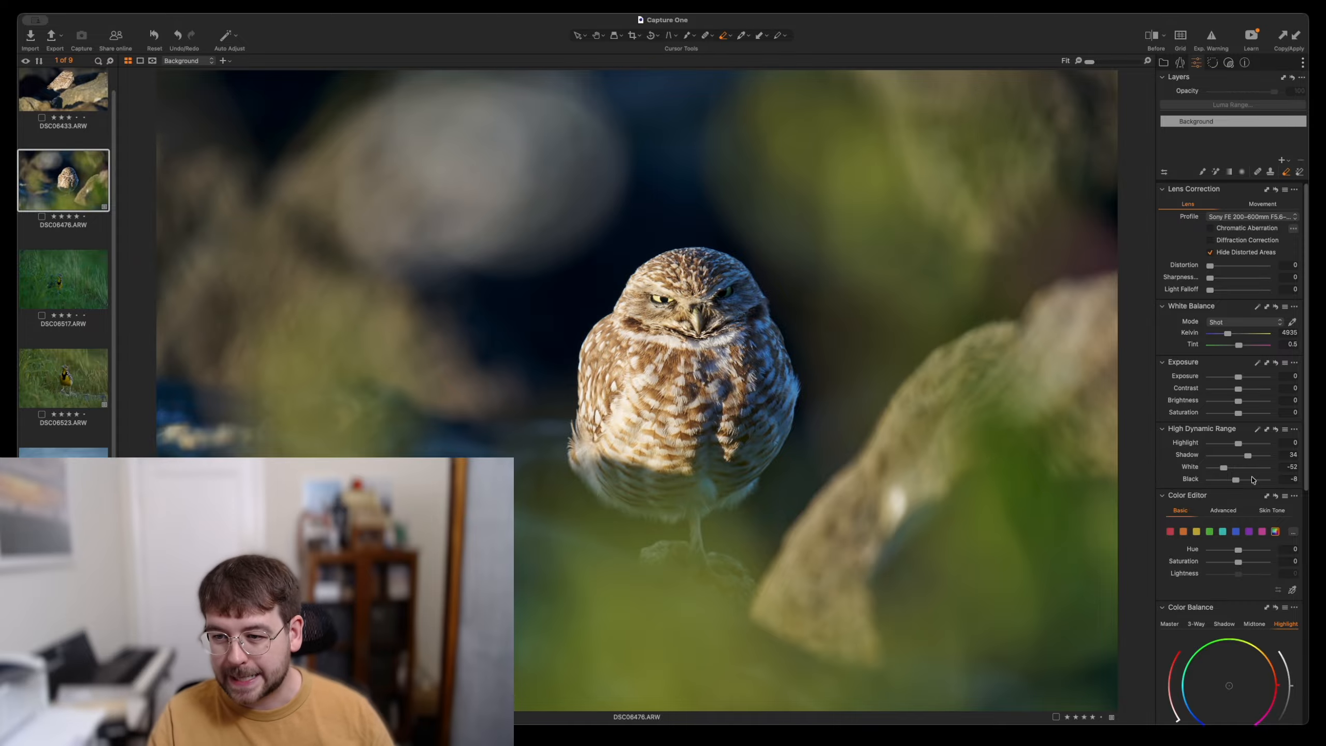
# - Add a new adjustment layer and brush a mask over the shaded half of the owl's head and body
pyautogui.scroll(-3, 1252, 479)
pyautogui.scroll(2, 710, 361)
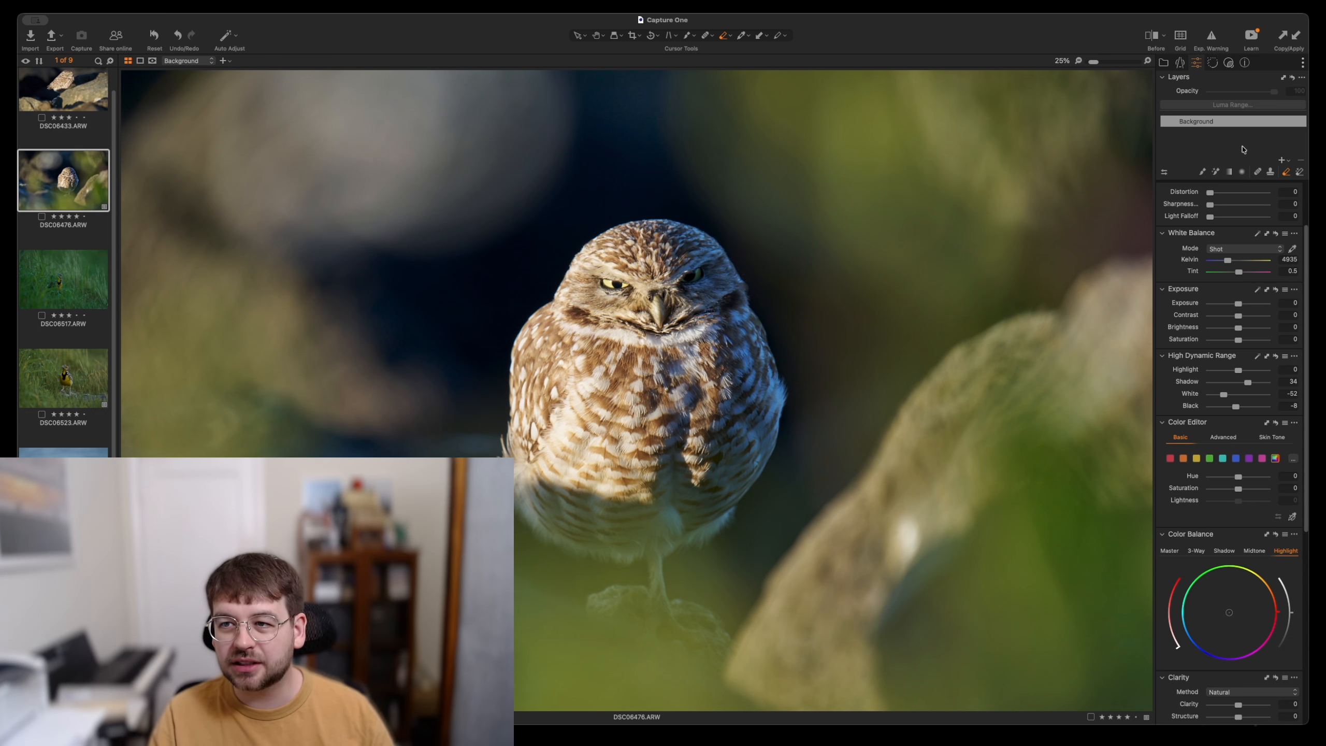
pyautogui.click(1281, 160)
pyautogui.press('b')
pyautogui.press(']')
pyautogui.press(']')
pyautogui.press(']')
pyautogui.press(']')
pyautogui.press(']')
pyautogui.press(']')
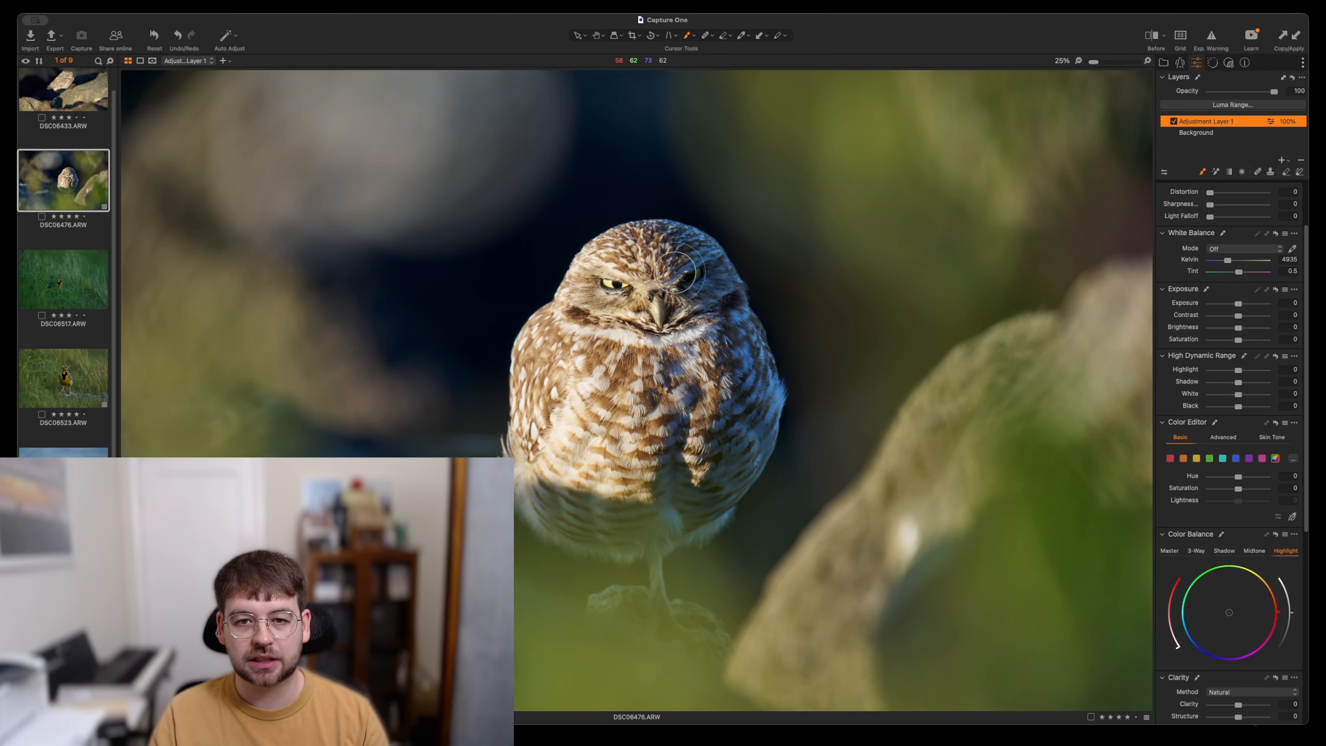
pyautogui.press(']')
pyautogui.press(']')
pyautogui.press(']')
pyautogui.moveTo(656, 250)
pyautogui.mouseDown()
pyautogui.moveTo(716, 301)
pyautogui.moveTo(744, 387)
pyautogui.mouseUp()
pyautogui.moveTo(699, 284)
pyautogui.mouseDown()
pyautogui.moveTo(703, 250)
pyautogui.moveTo(749, 386)
pyautogui.moveTo(736, 456)
pyautogui.moveTo(679, 512)
pyautogui.moveTo(704, 444)
pyautogui.moveTo(712, 334)
pyautogui.moveTo(686, 266)
pyautogui.mouseUp()
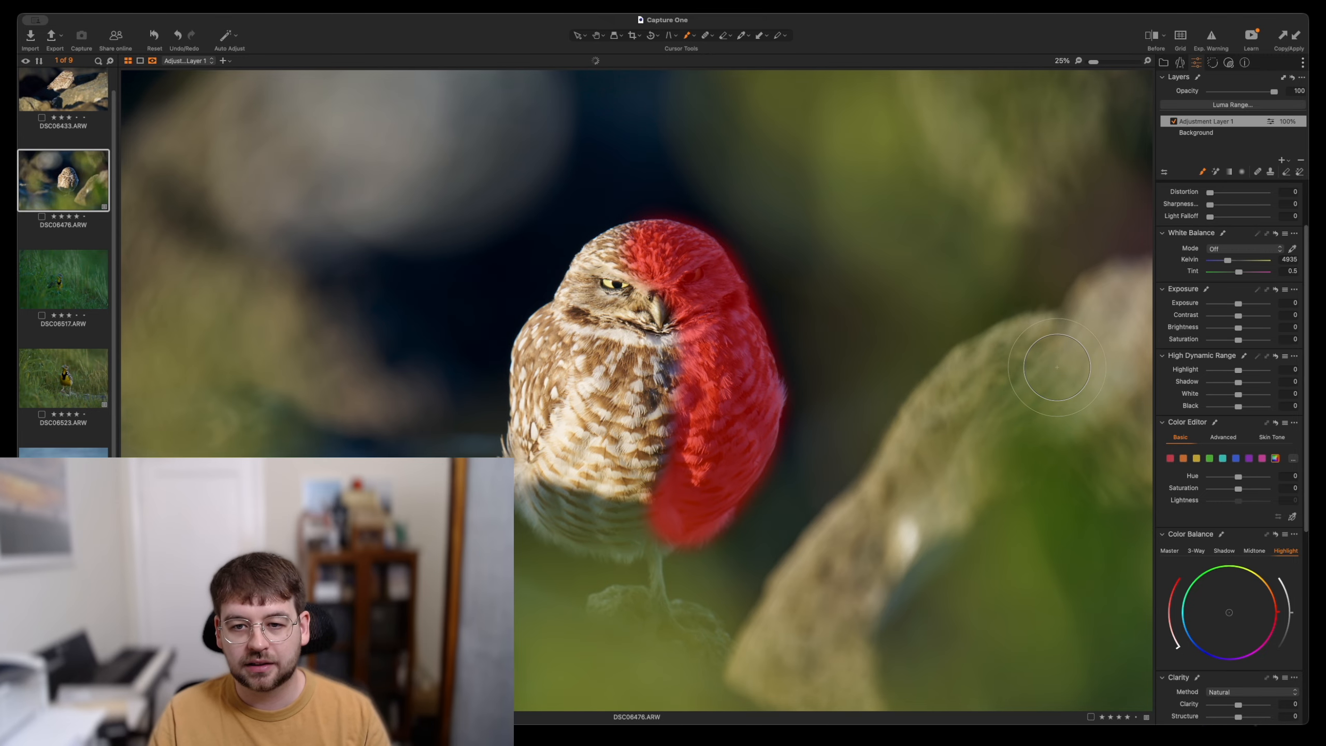
pyautogui.press('m')
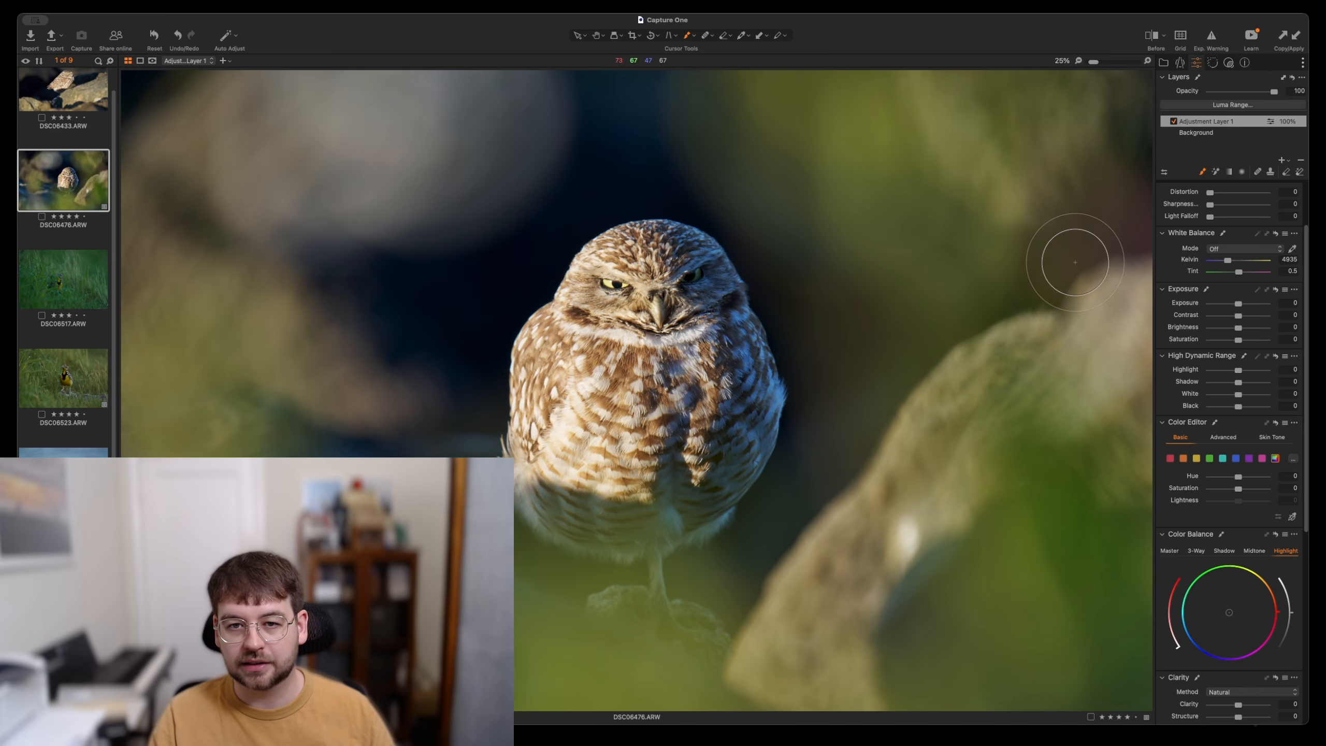
# - Warm the masked feathers to 7043 K with Tint 3.6, and set the purple Saturation to -36.2
pyautogui.moveTo(1229, 263); pyautogui.dragTo(1236, 263)
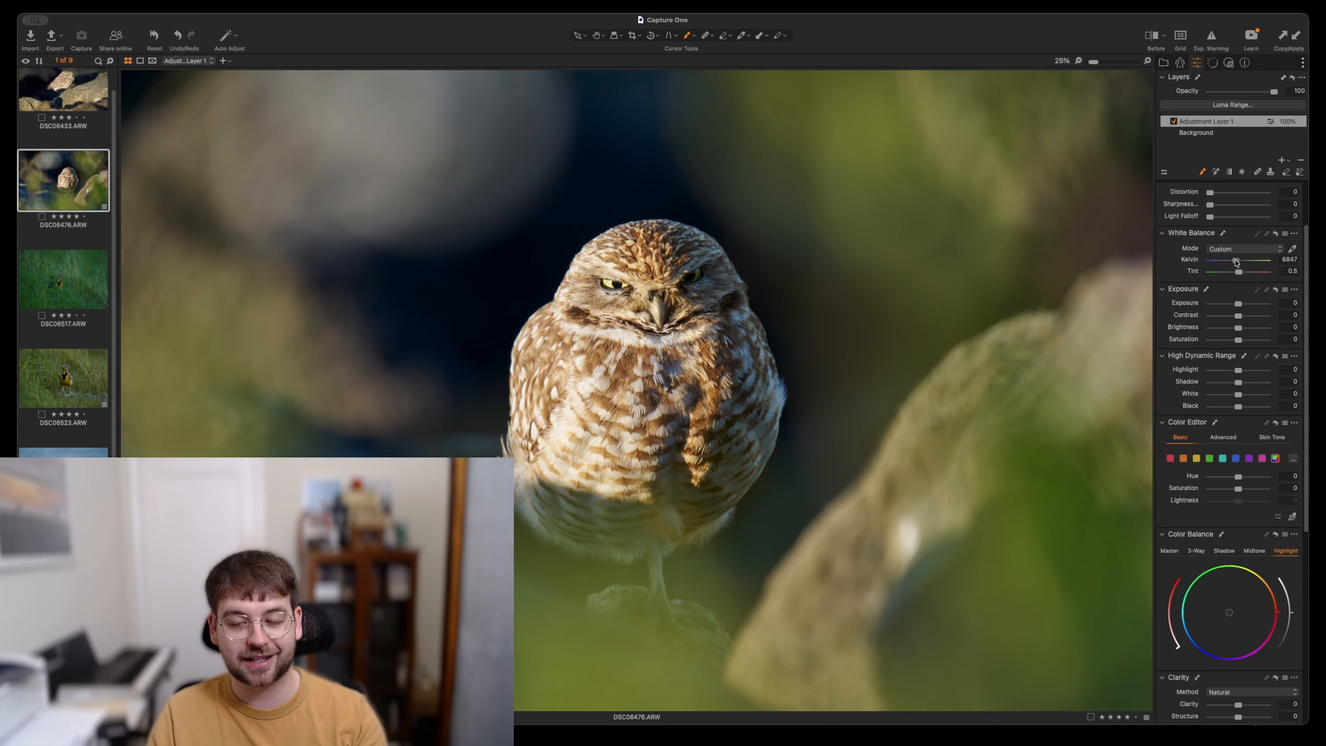
pyautogui.moveTo(1236, 263)
pyautogui.mouseDown()
pyautogui.moveTo(1259, 262)
pyautogui.moveTo(1237, 267)
pyautogui.mouseUp()
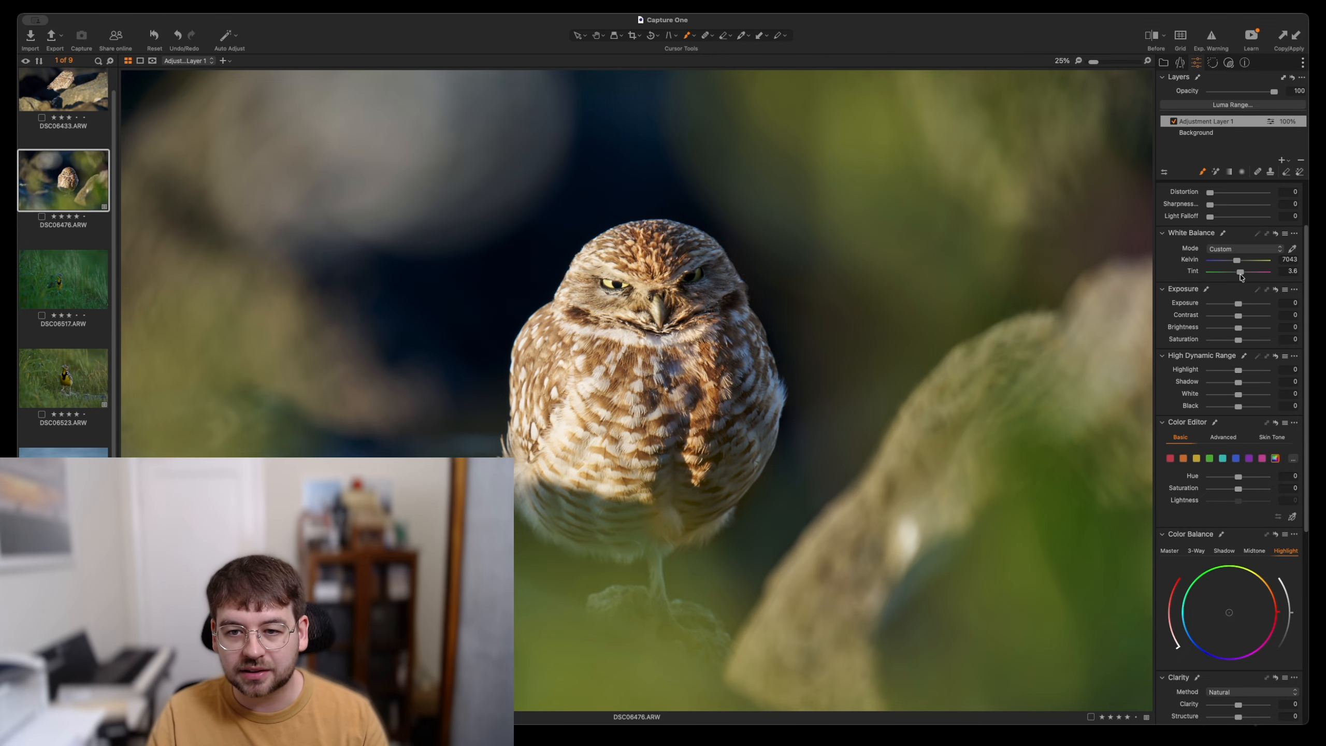
pyautogui.click(1249, 458)
pyautogui.click(1226, 489)
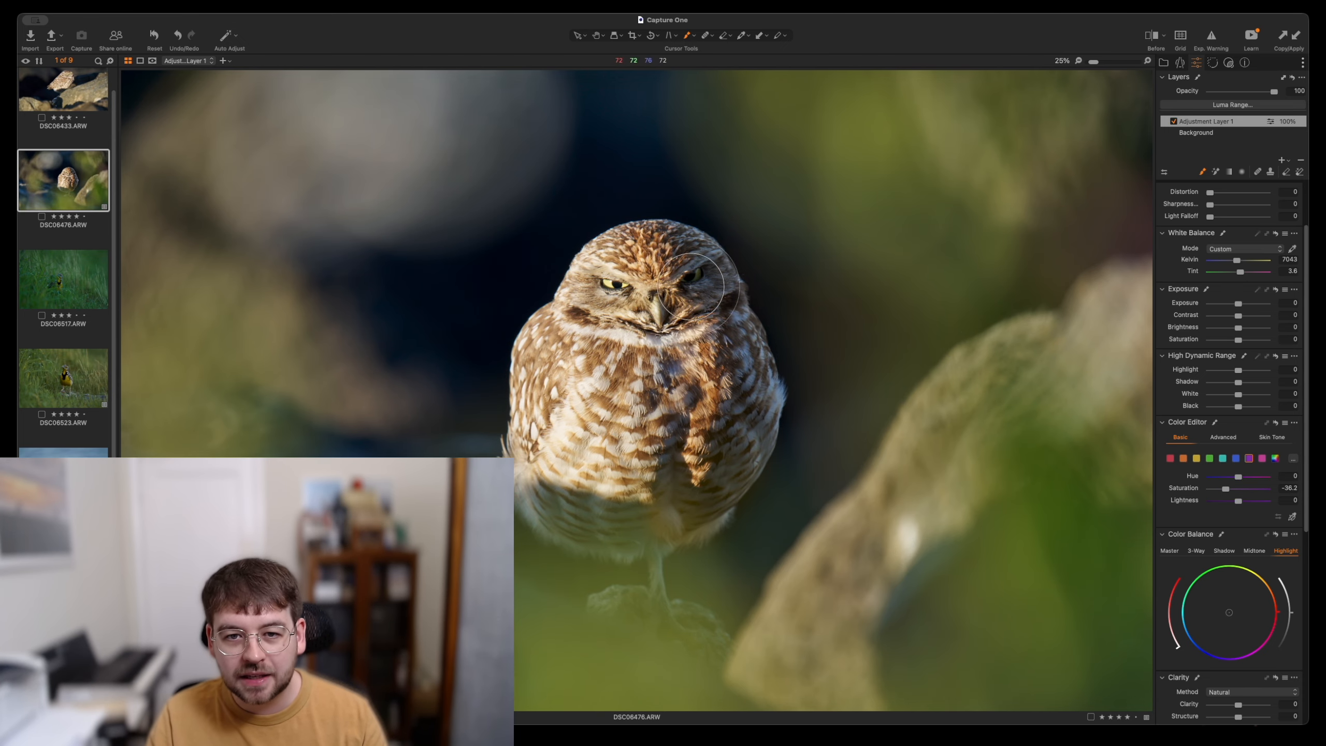
# - Compare the owl with Adjustment Layer 1 repeatedly switched off and on
pyautogui.click(1173, 123)
pyautogui.click(1173, 122)
pyautogui.click(1174, 122)
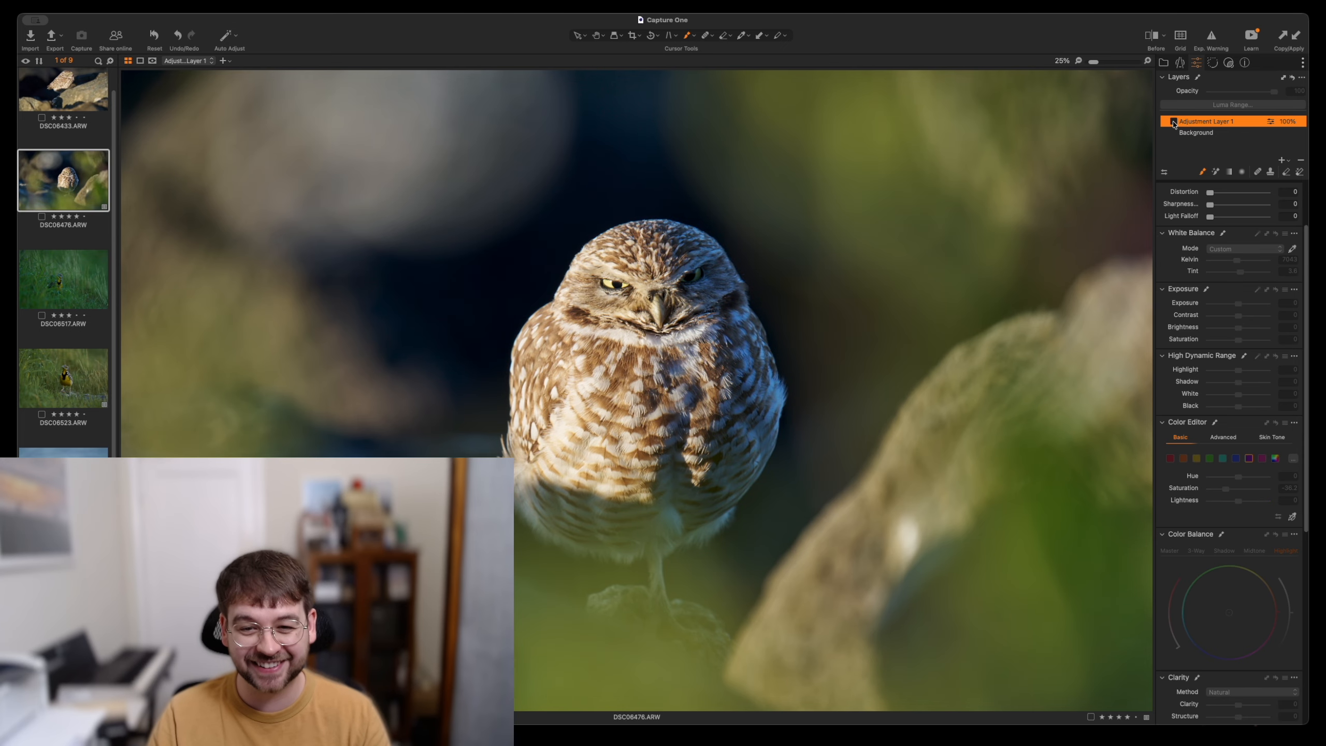
pyautogui.click(1174, 123)
# - Try orange Lightness, Saturation and Hue changes on Adjustment Layer 1, reset them, and compare the layer off and on
pyautogui.click(1184, 459)
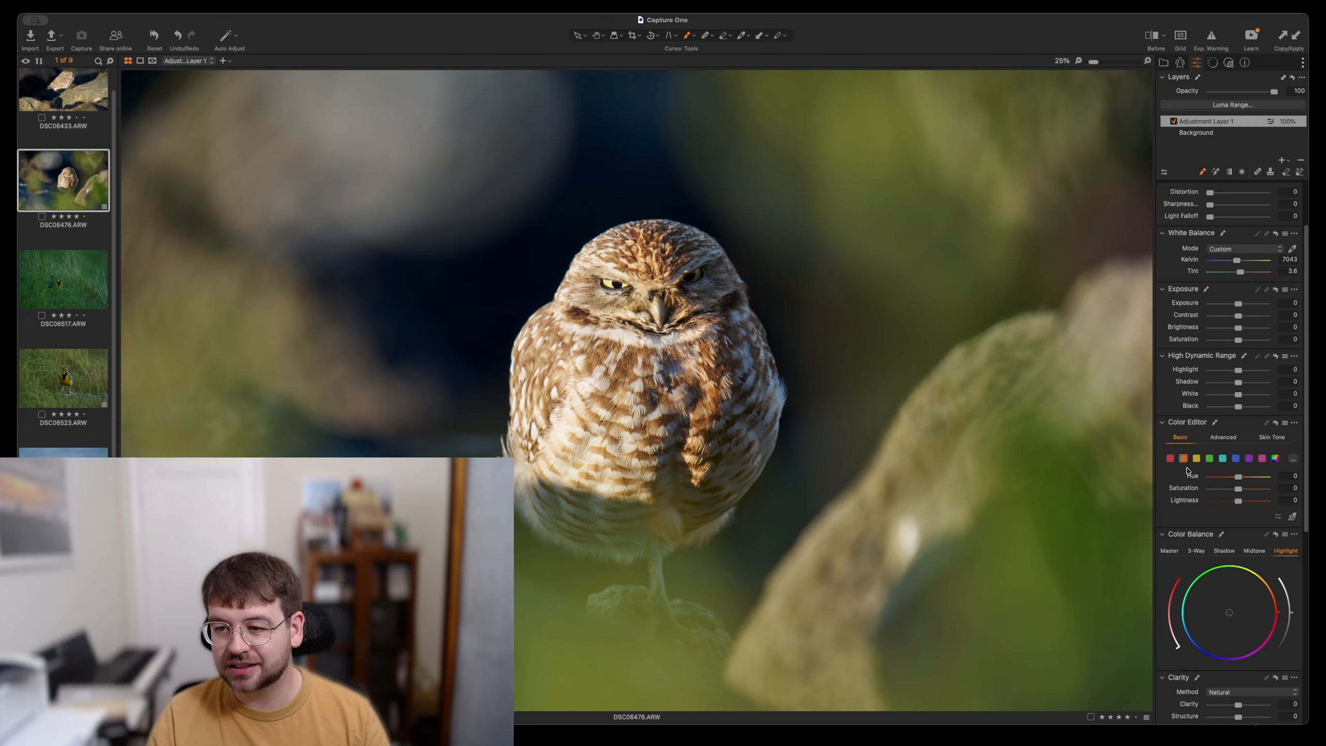
pyautogui.click(1251, 502)
pyautogui.doubleClick(1251, 501)
pyautogui.click(1254, 488)
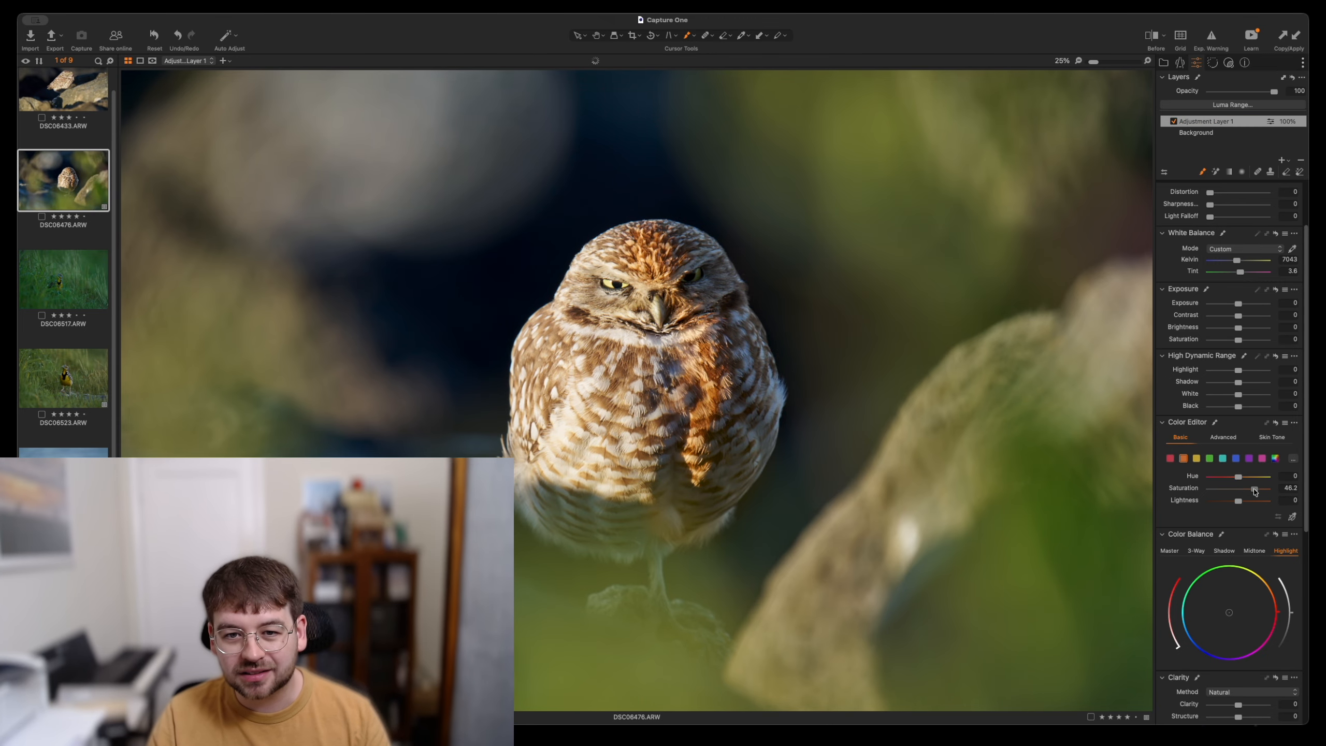
pyautogui.doubleClick(1254, 489)
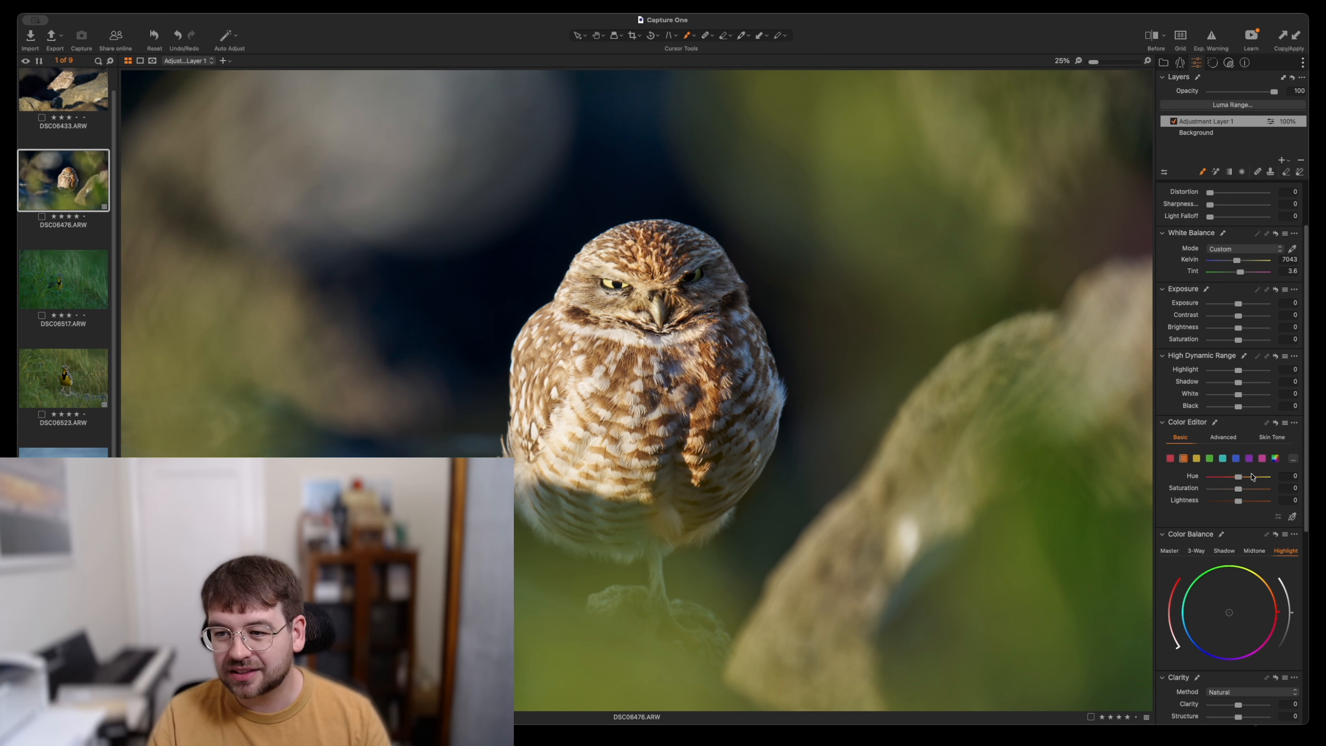
pyautogui.click(1251, 476)
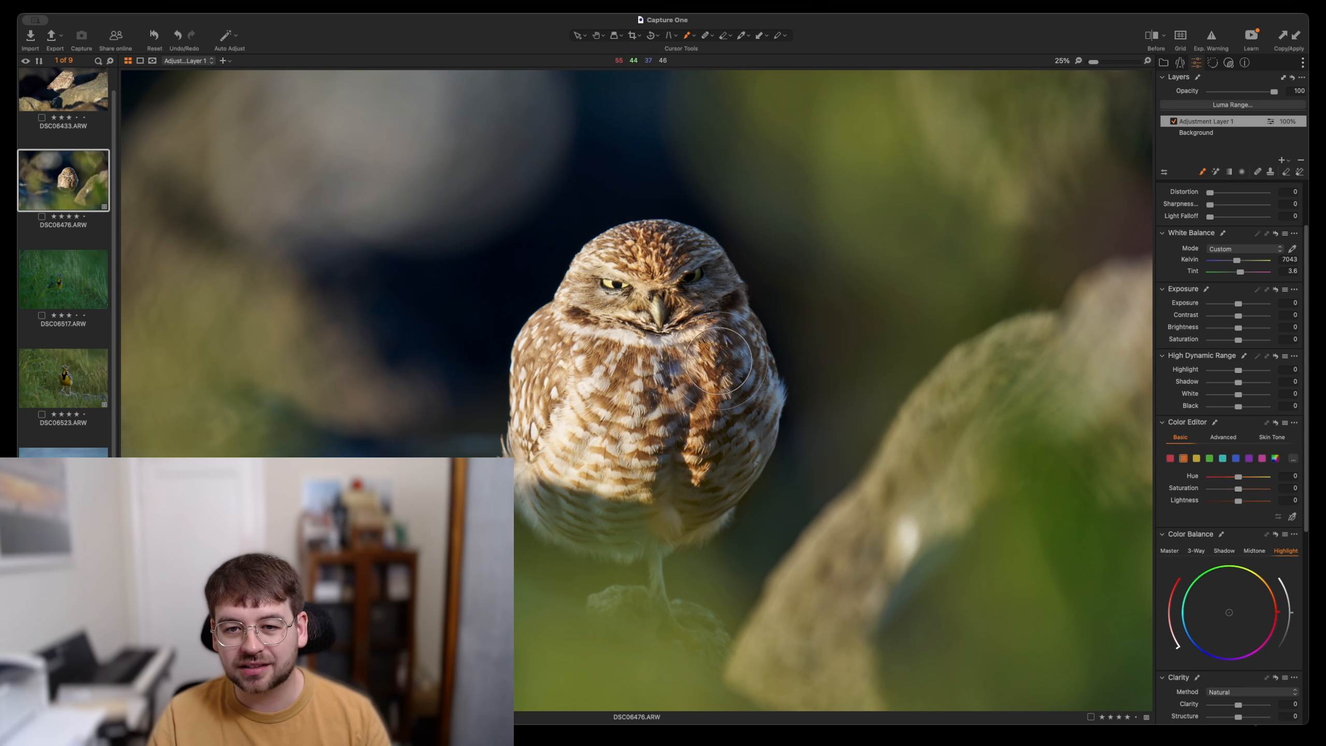
pyautogui.click(1172, 122)
pyautogui.click(1173, 122)
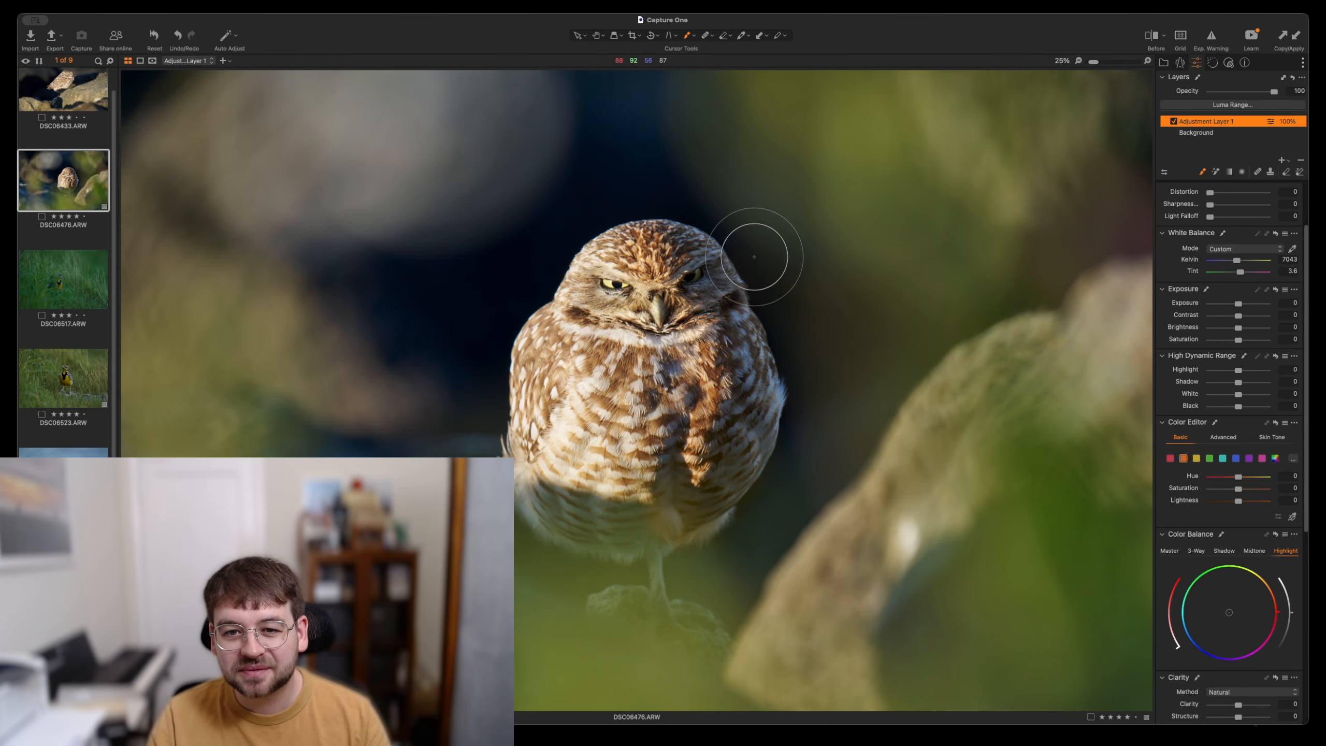
# - Erase the inner edge of Adjustment Layer 1's mask from the middle of the owl's head down to its chest
pyautogui.press('e')
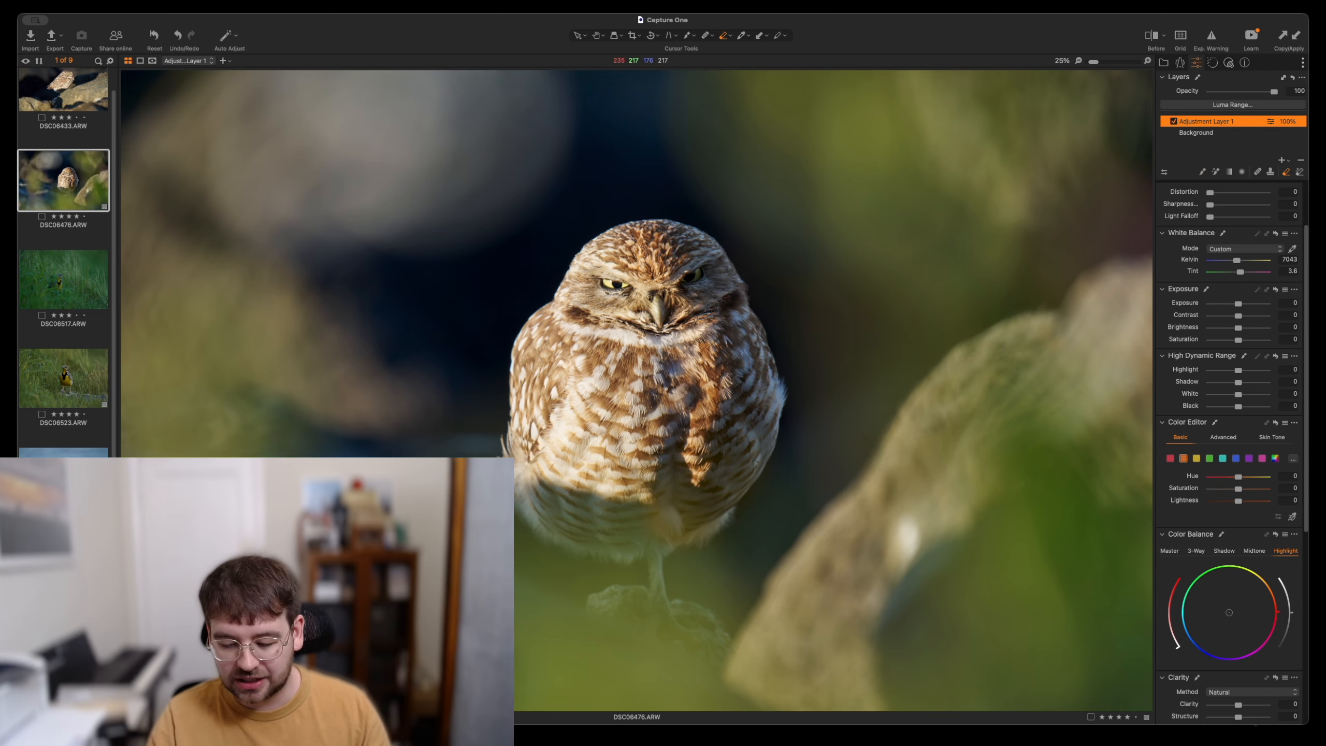
pyautogui.press('m')
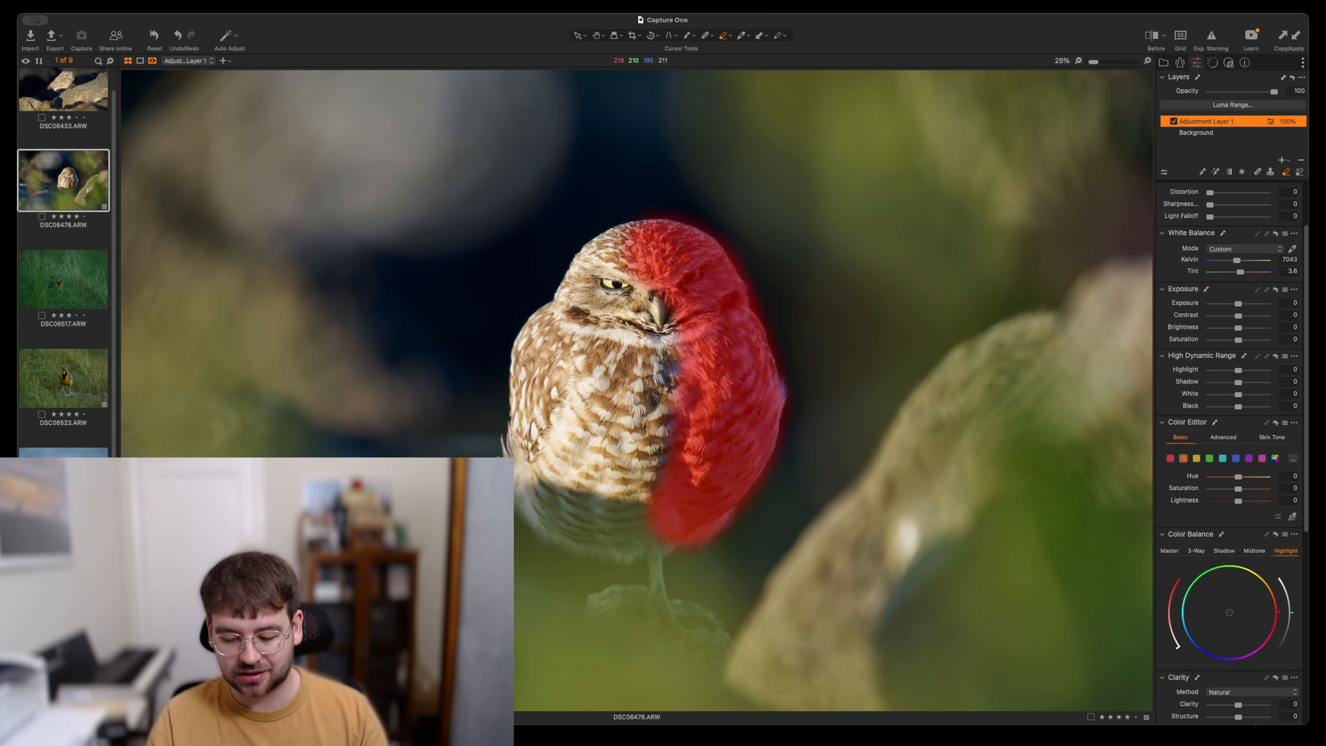
pyautogui.press(']')
pyautogui.press(']')
pyautogui.press(']')
pyautogui.press(']')
pyautogui.press(']')
pyautogui.press(']')
pyautogui.press(']')
pyautogui.press(']')
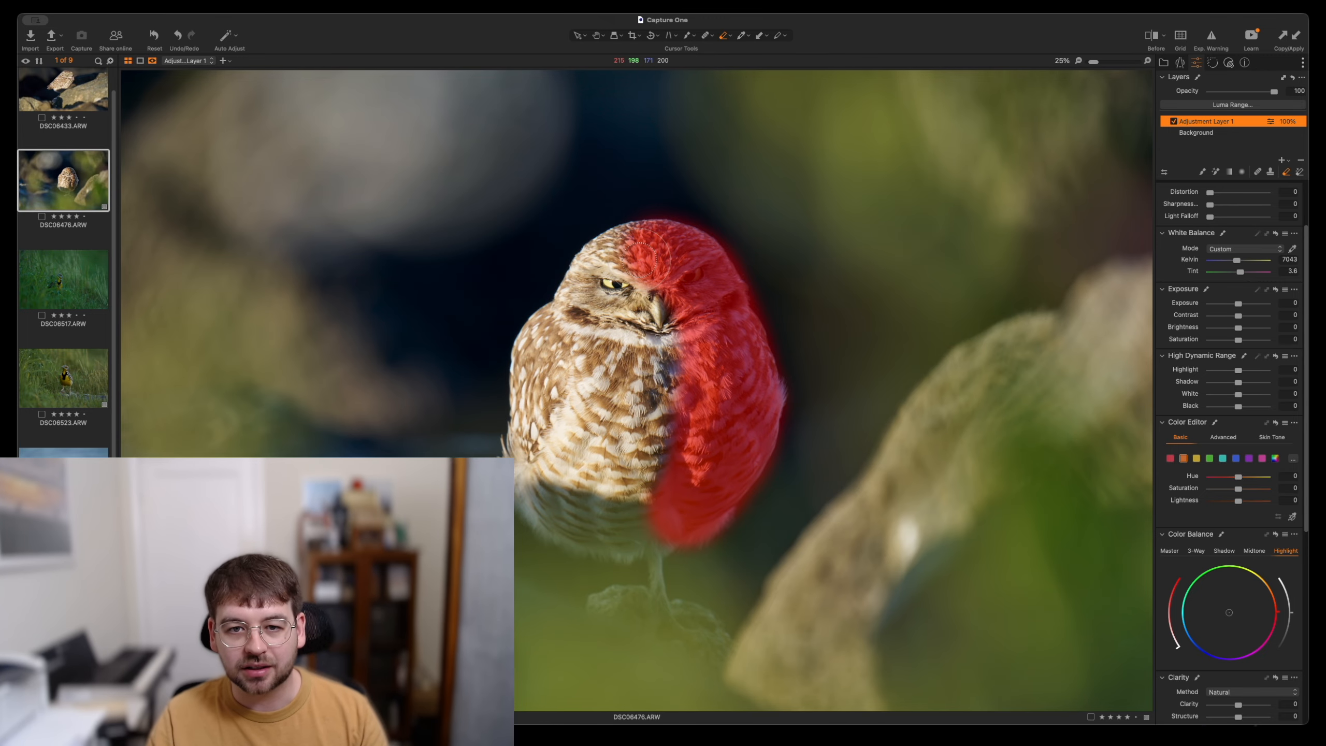
pyautogui.moveTo(641, 254)
pyautogui.mouseDown()
pyautogui.moveTo(674, 285)
pyautogui.moveTo(678, 313)
pyautogui.moveTo(684, 376)
pyautogui.moveTo(663, 412)
pyautogui.moveTo(692, 384)
pyautogui.mouseUp()
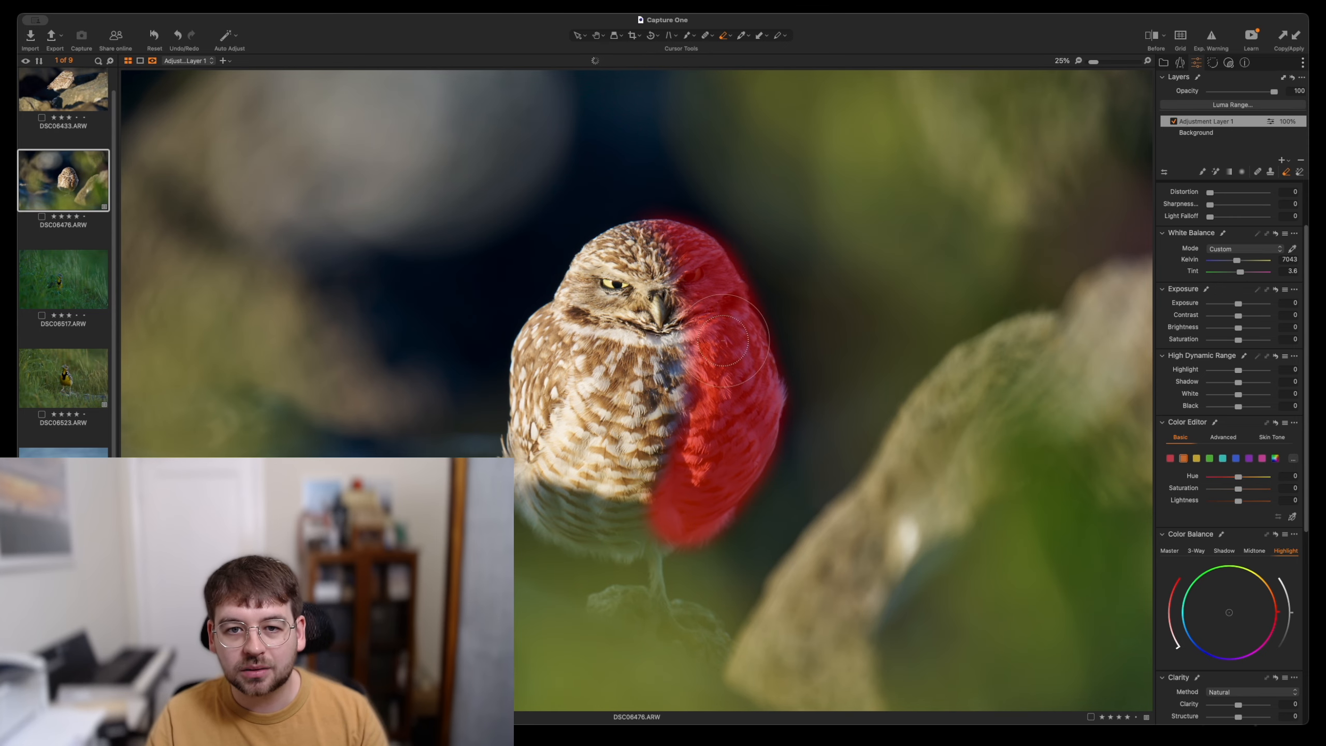
# - Set Adjustment Layer 1's Shadow to 9 and its blue Saturation to -34.6
pyautogui.moveTo(1238, 381)
pyautogui.mouseDown()
pyautogui.moveTo(1281, 389)
pyautogui.moveTo(1243, 394)
pyautogui.mouseUp()
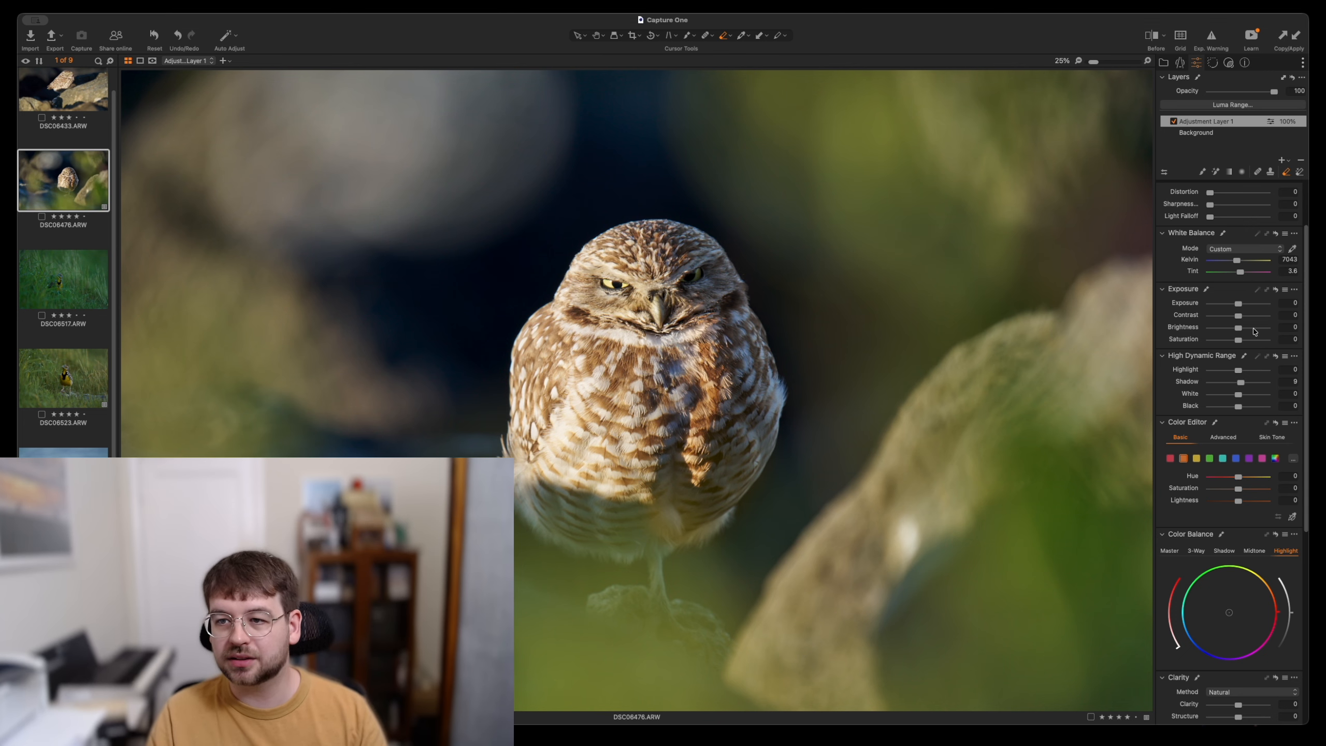
pyautogui.click(1237, 458)
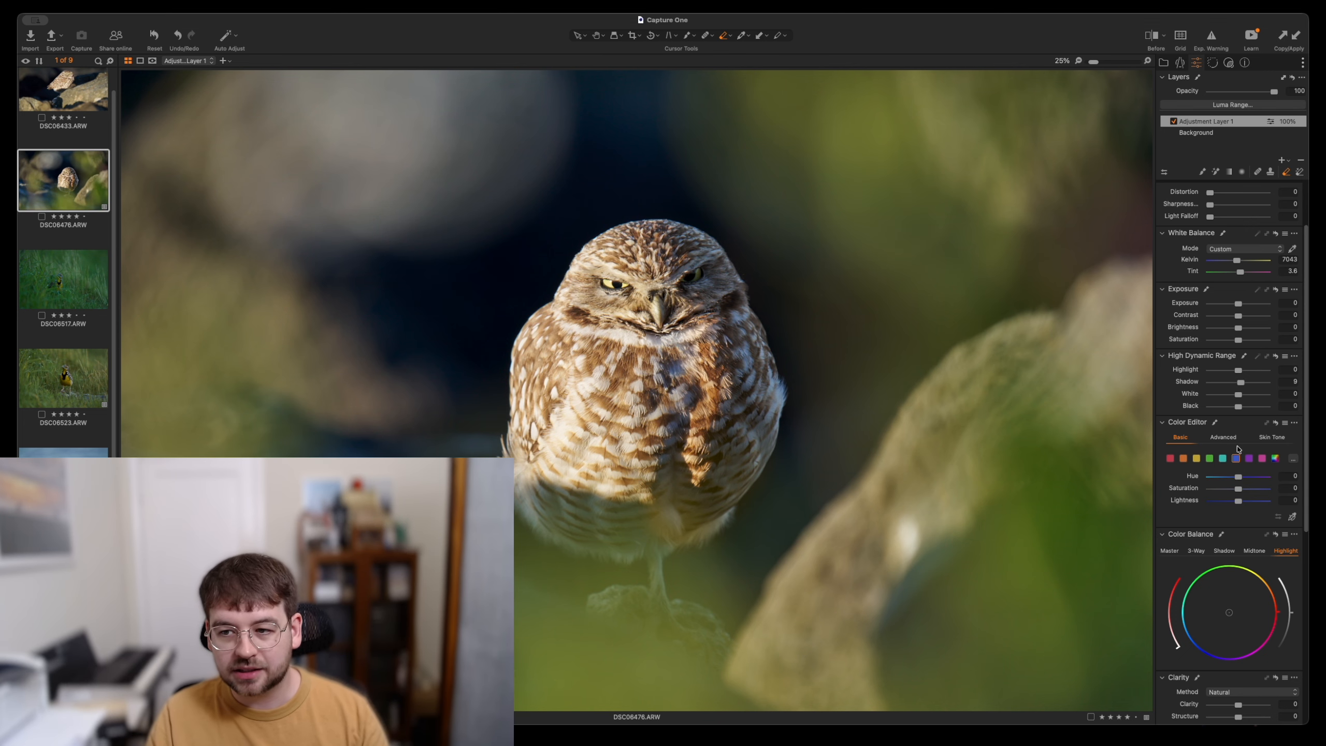
pyautogui.scroll(1, 770, 334)
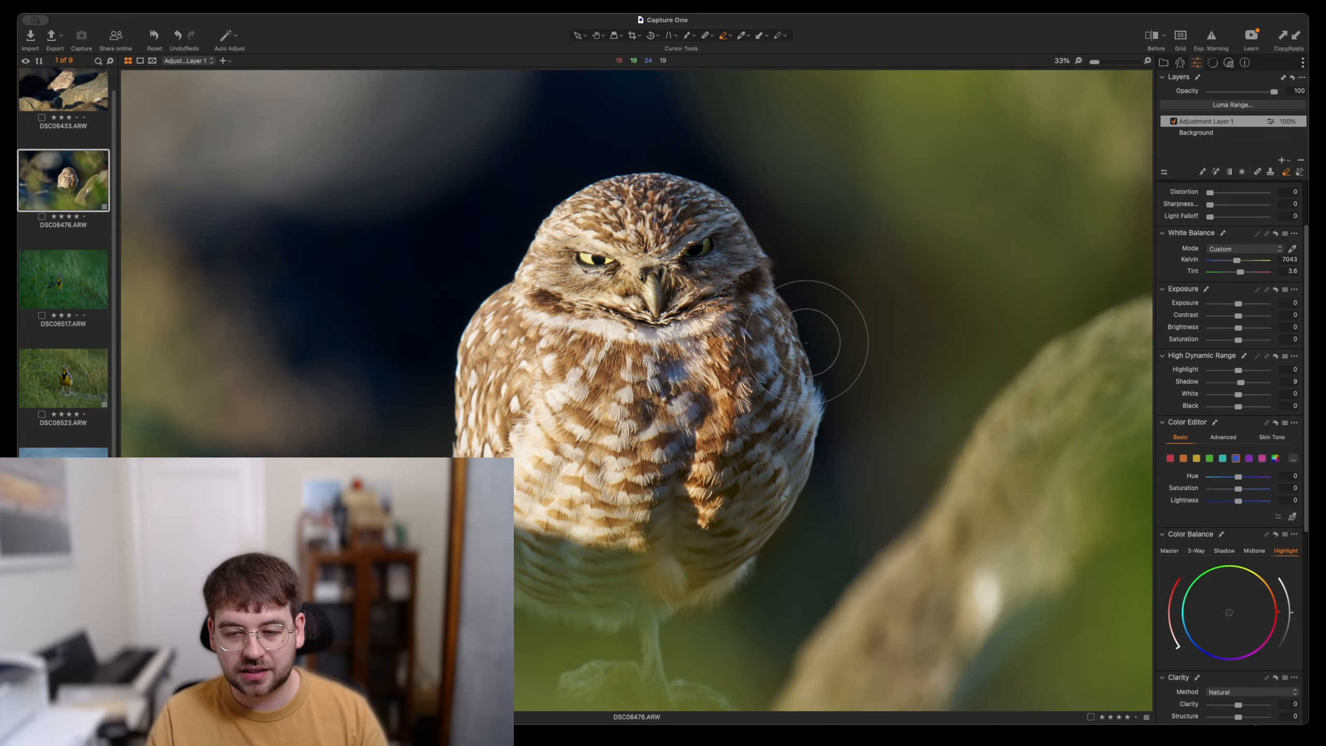
pyautogui.click(1227, 489)
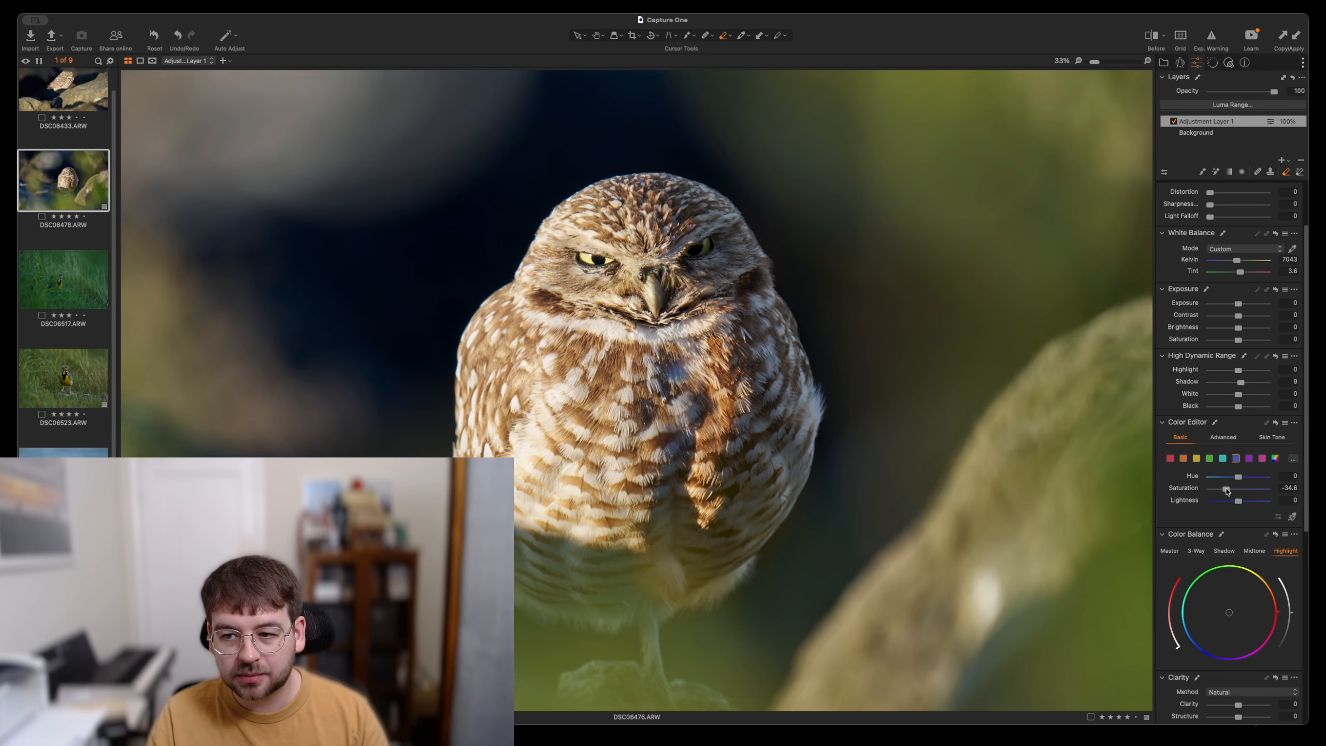
# - Try lower and higher Saturation for cyan and a Saturation change for green on Adjustment Layer 1, resetting each
pyautogui.click(1225, 460)
pyautogui.click(1224, 490)
pyautogui.doubleClick(1227, 489)
pyautogui.moveTo(1242, 490); pyautogui.dragTo(1266, 490)
pyautogui.doubleClick(1267, 490)
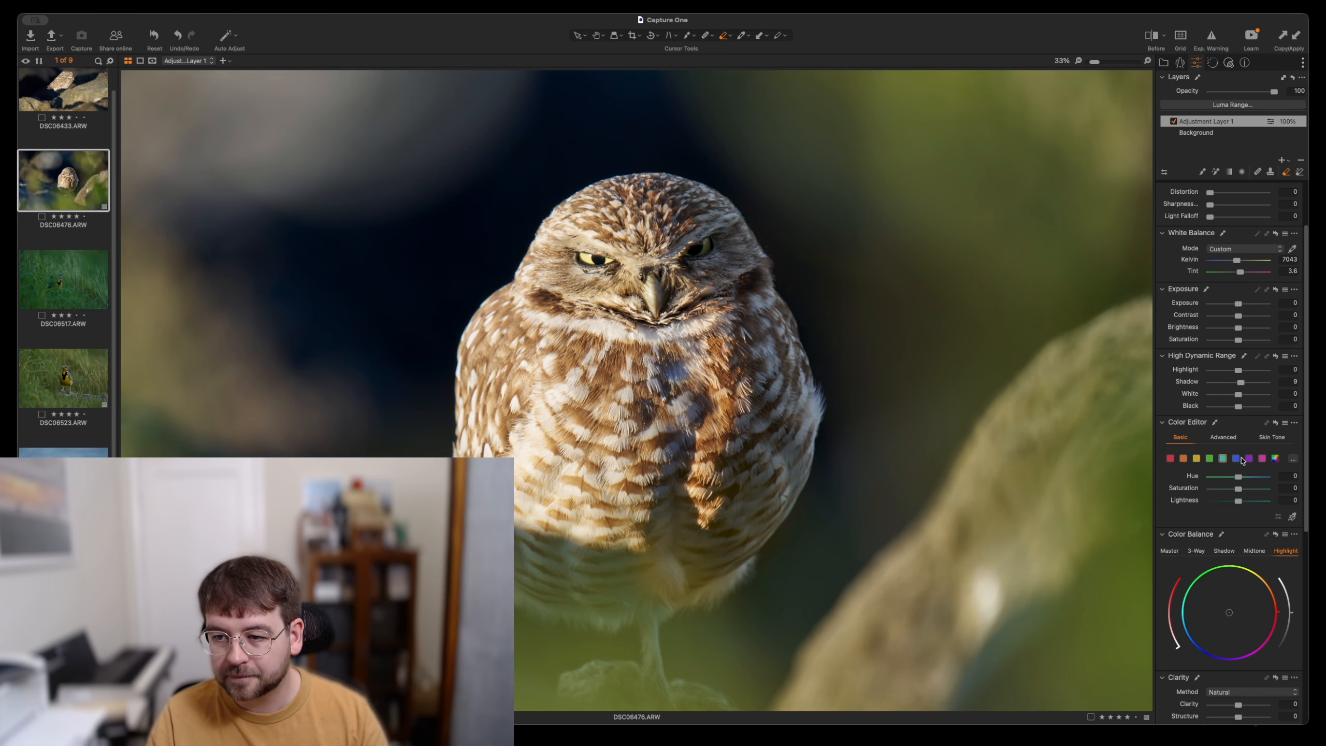
pyautogui.click(1210, 458)
pyautogui.click(1222, 488)
pyautogui.doubleClick(1222, 490)
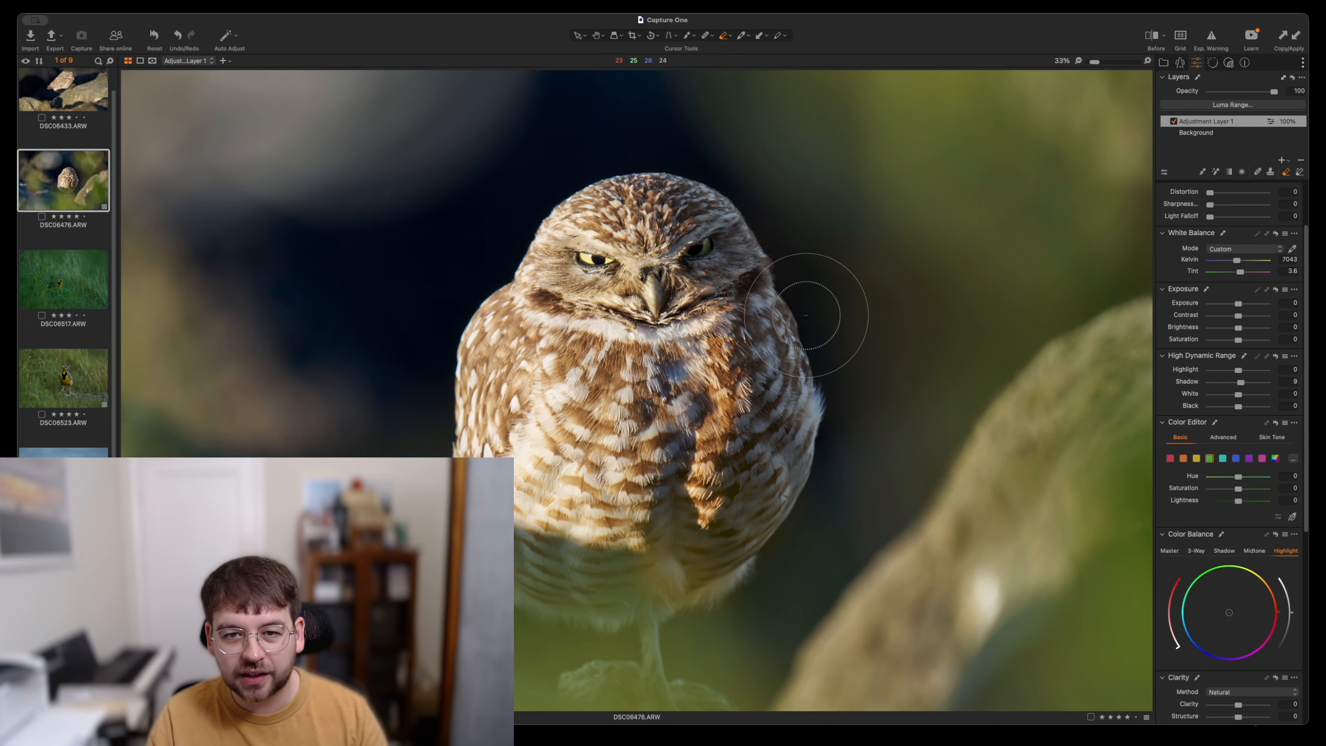
# - Compare the full-frame owl photo with Adjustment Layer 1's shaded-side correction switched off and on
pyautogui.scroll(-3, 1102, 339)
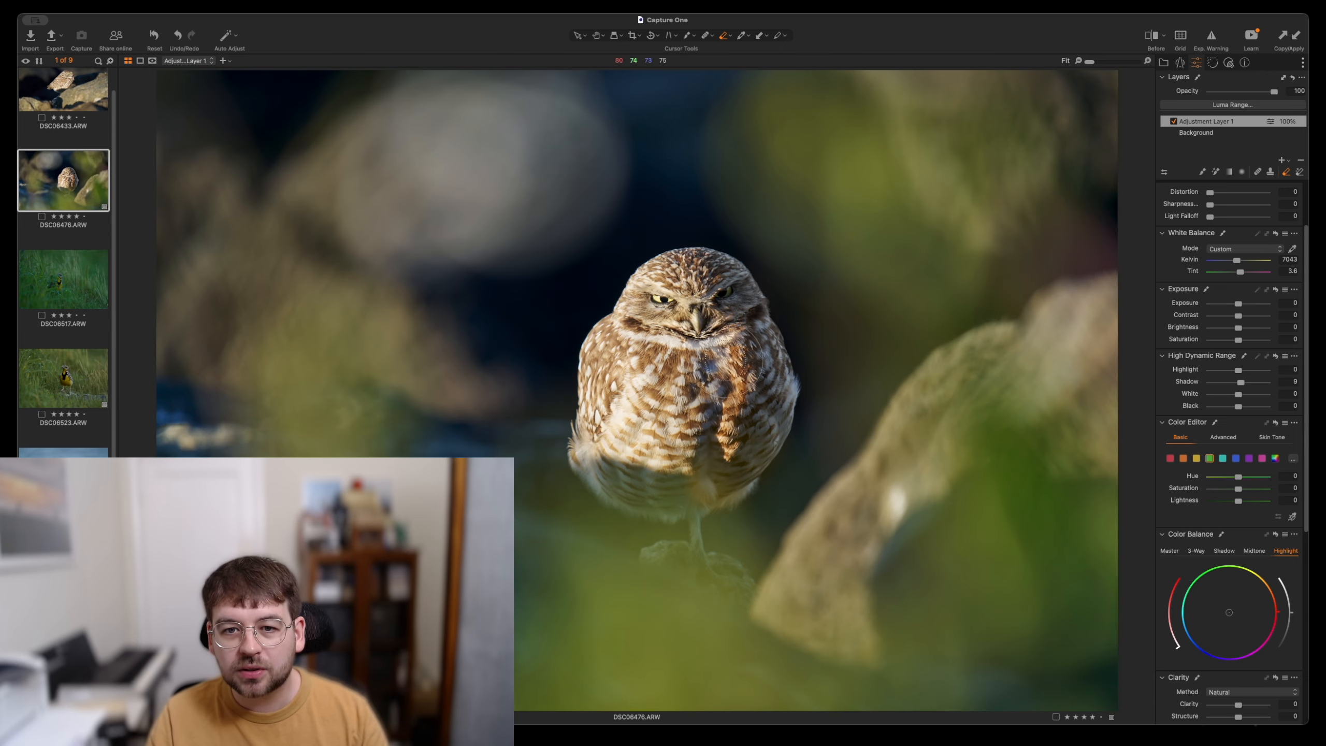
pyautogui.click(1174, 122)
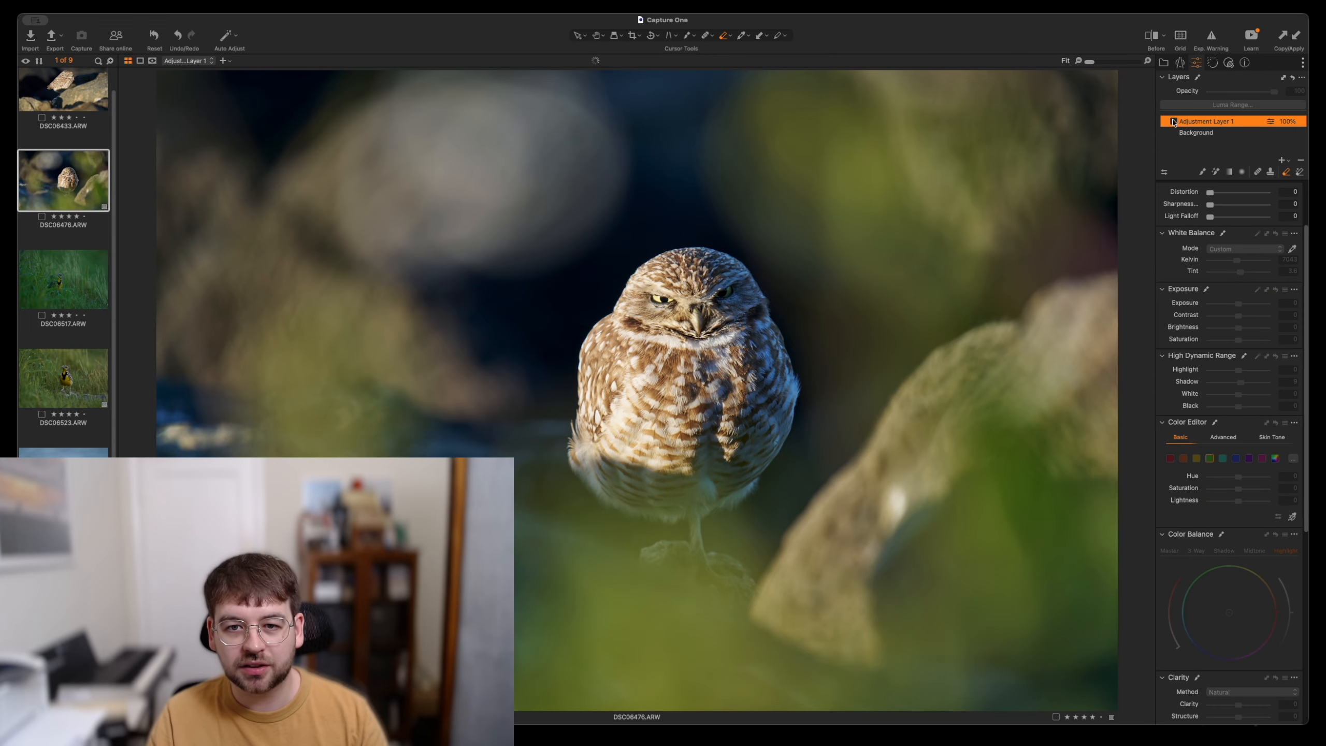
pyautogui.click(1174, 121)
pyautogui.click(1173, 122)
pyautogui.click(1173, 122)
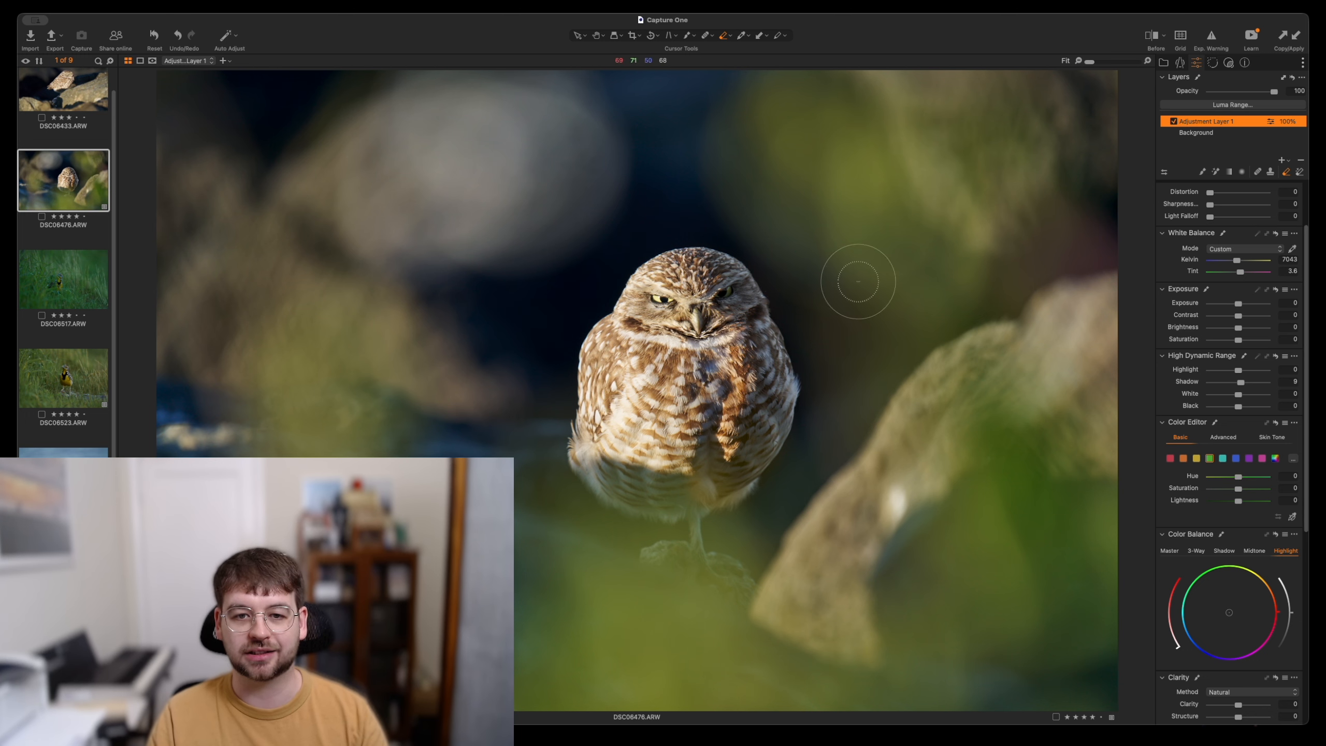
# - Try dropping the Background layer's white balance to 800 K and undo the change
pyautogui.click(1209, 133)
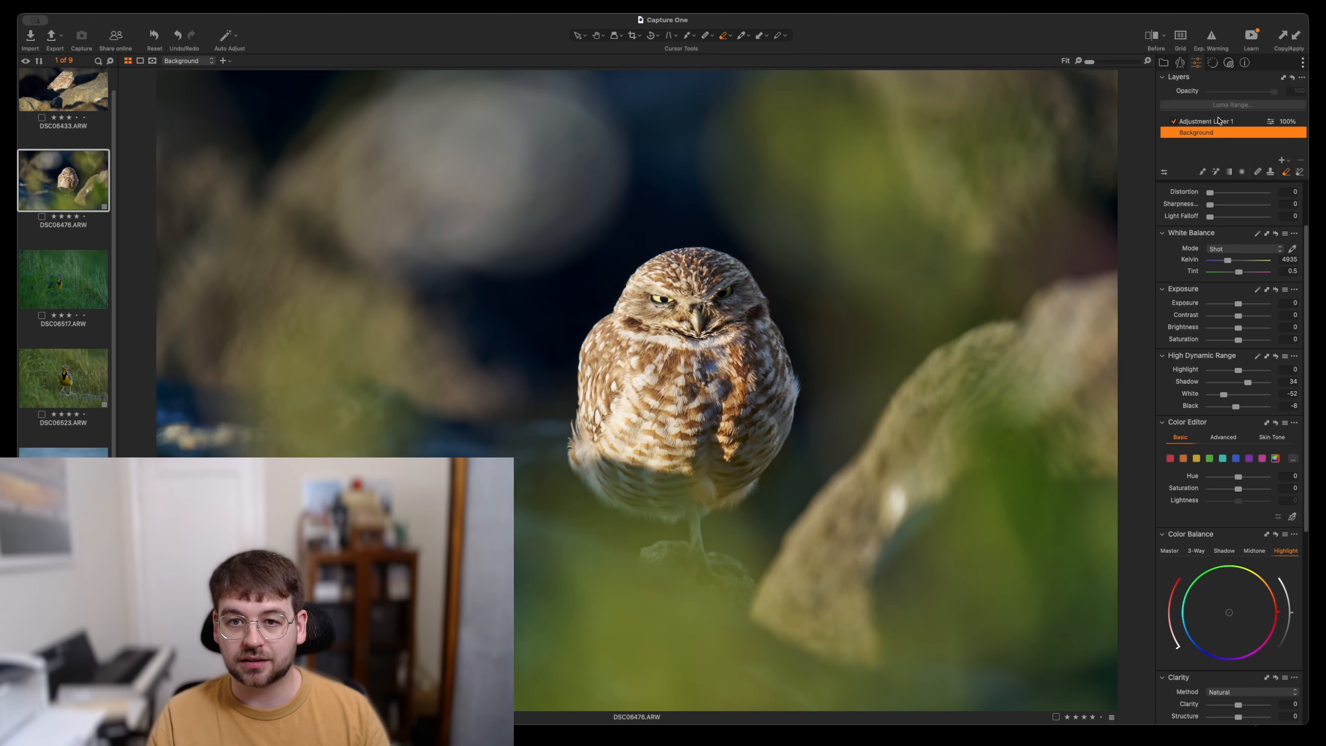
pyautogui.moveTo(1228, 261); pyautogui.dragTo(1204, 266)
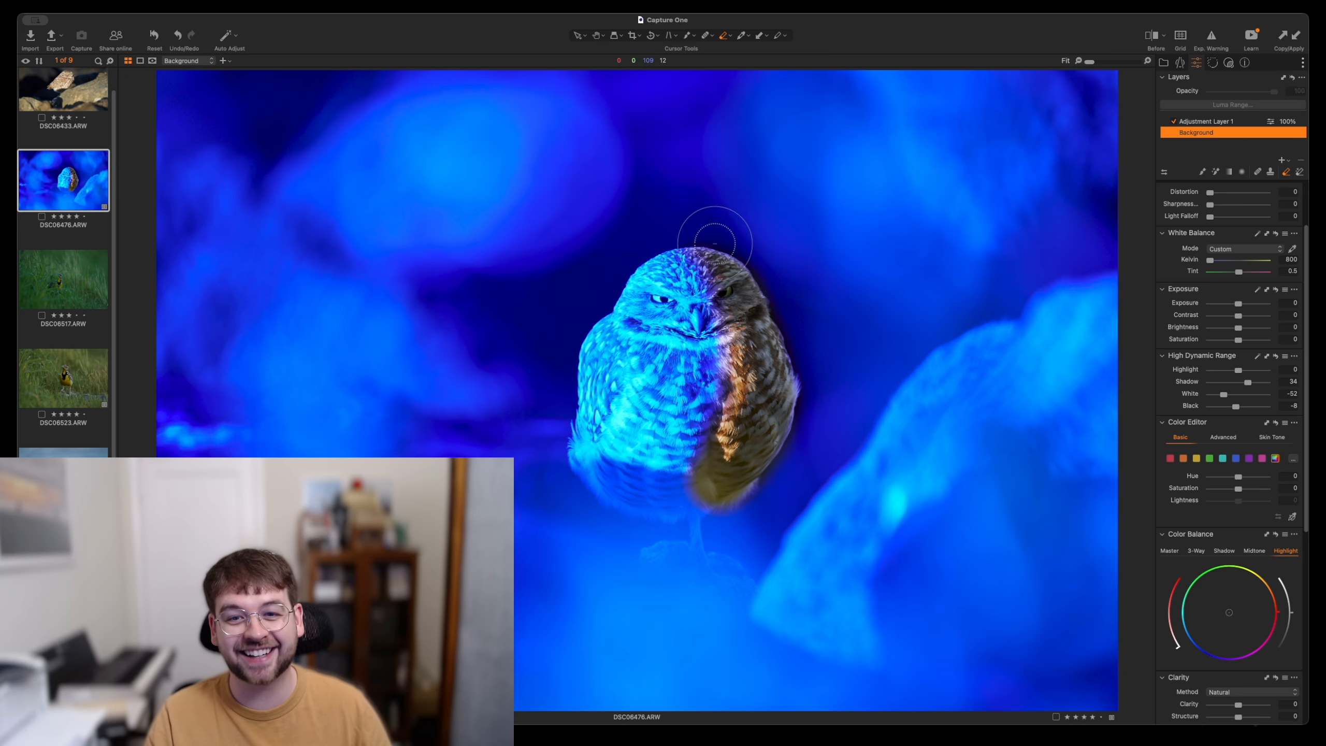
pyautogui.press('super+z')
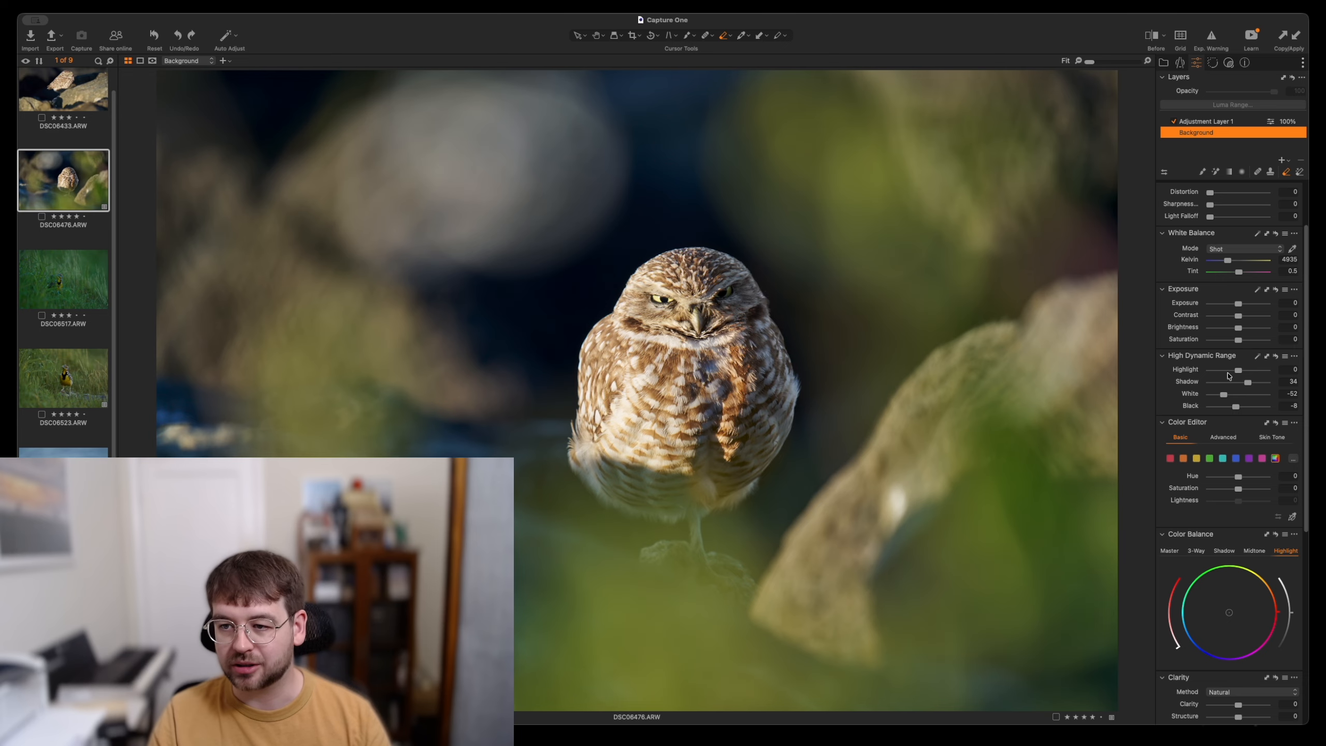
# - Set the Background layer's Highlight to -42 and Exposure to 0.57, resetting a brighter Exposure trial of 2.71 along the way
pyautogui.moveTo(1228, 373); pyautogui.dragTo(1225, 371)
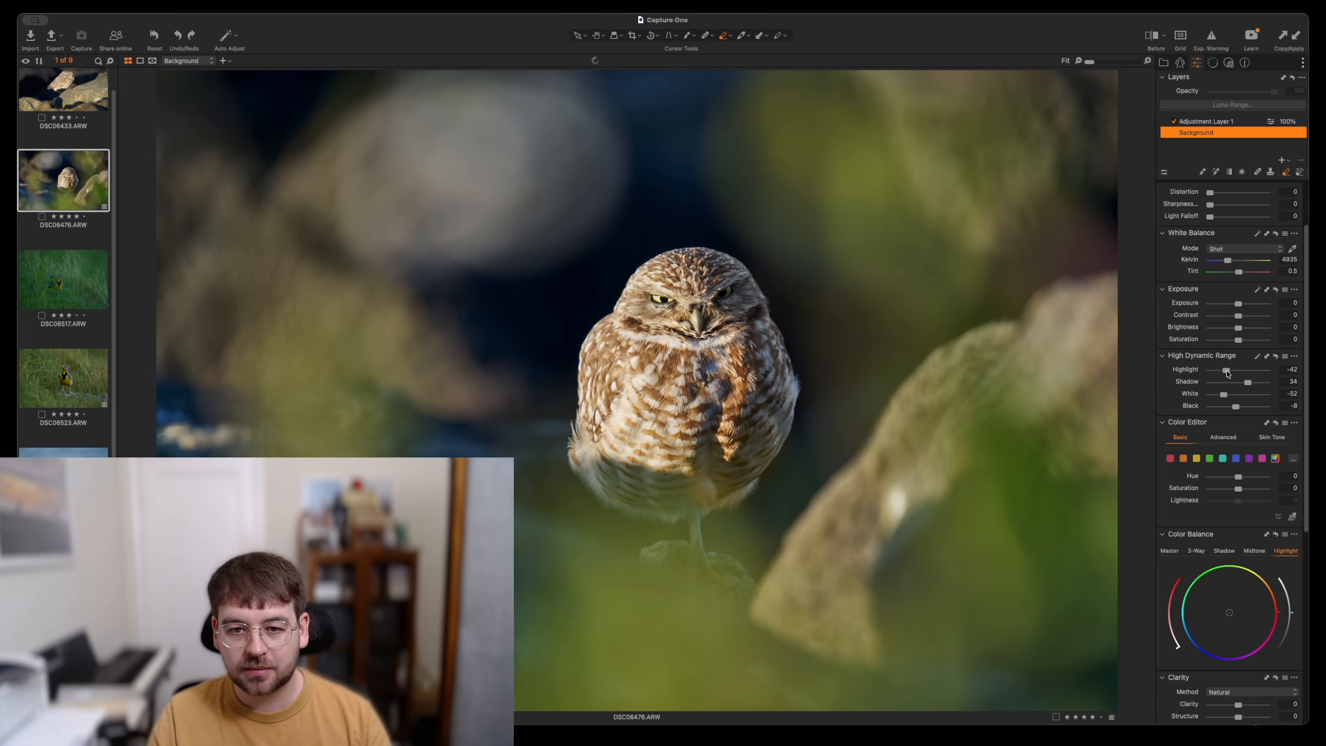
pyautogui.moveTo(1237, 304); pyautogui.dragTo(1241, 305)
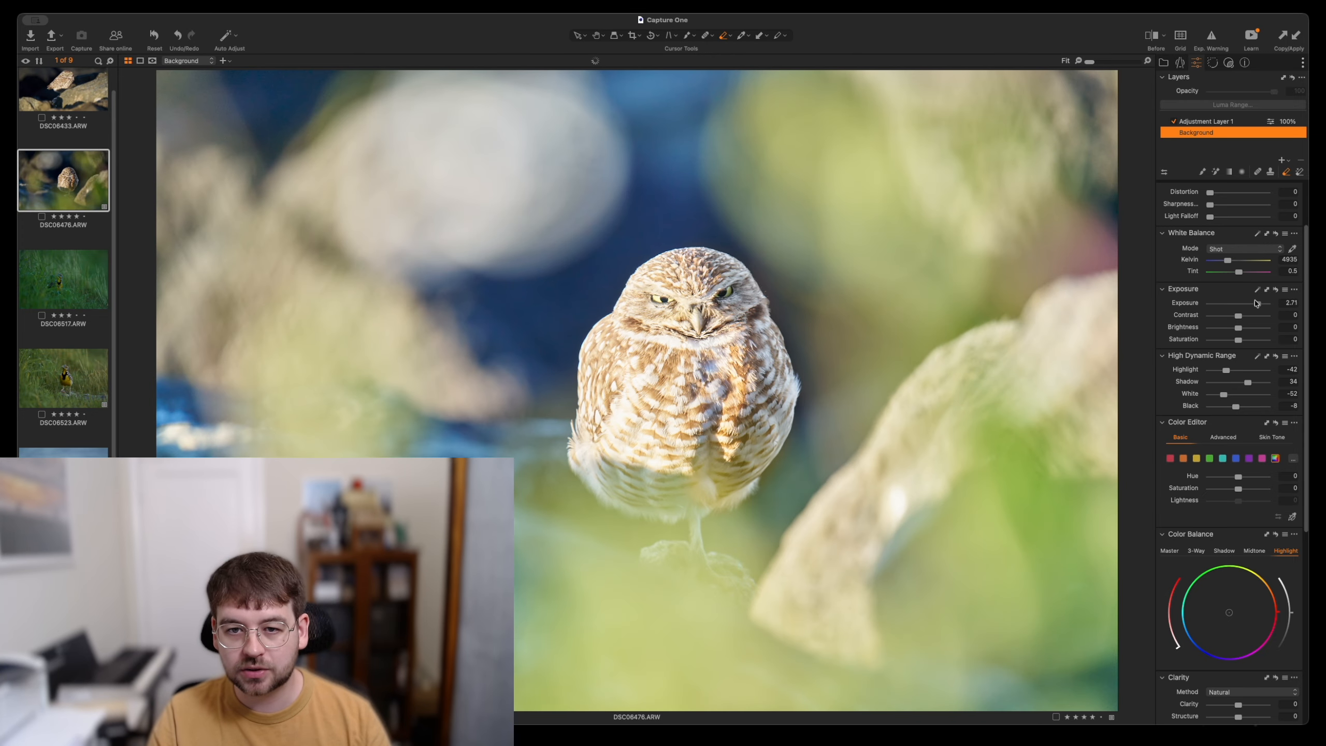
pyautogui.doubleClick(1242, 304)
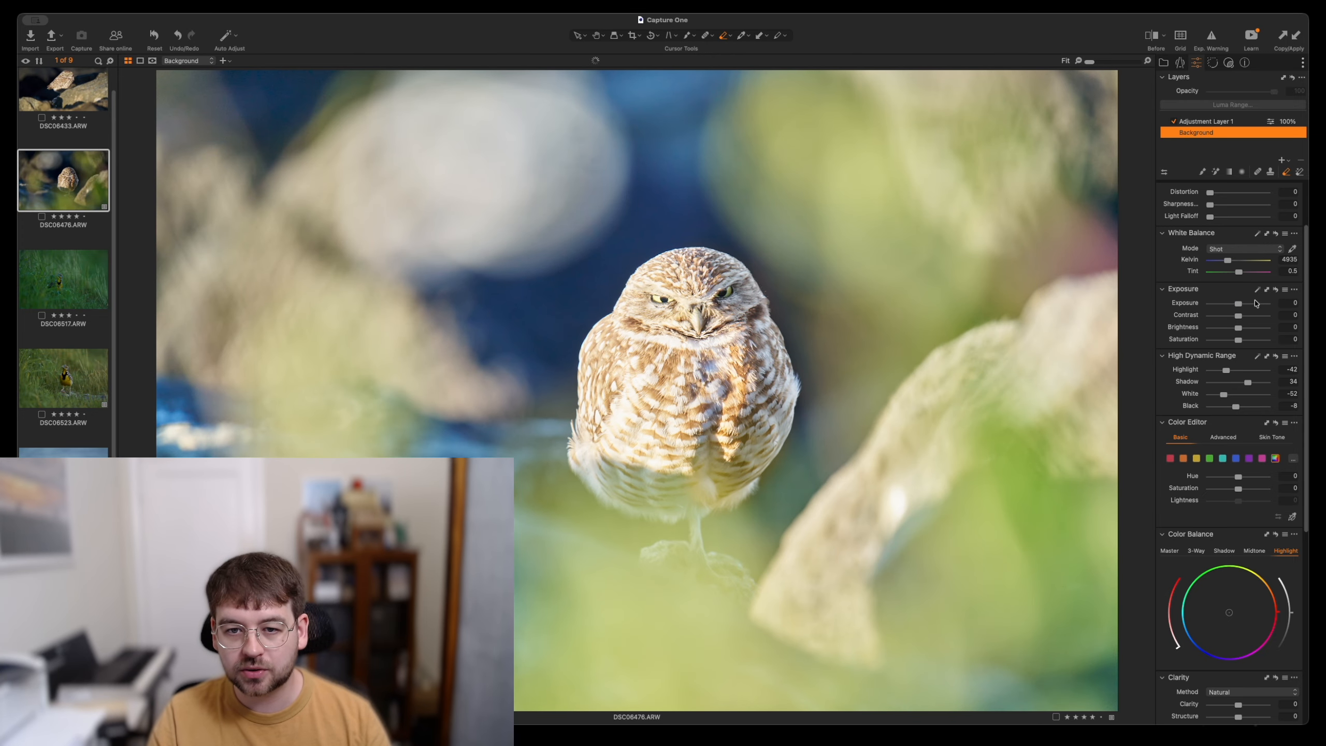
pyautogui.moveTo(1239, 304); pyautogui.dragTo(1244, 306)
pyautogui.doubleClick(1244, 305)
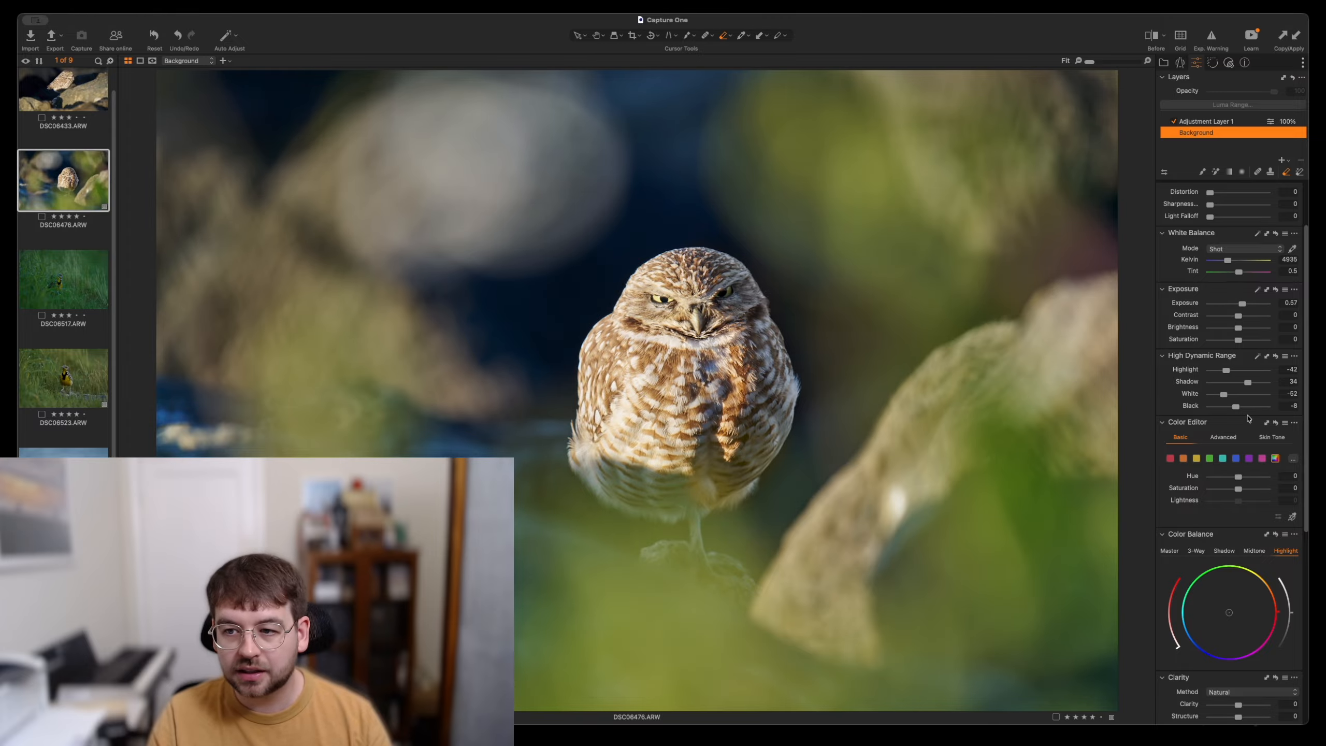
# - Set Adjustment Layer 1's Shadow to 23 and the Background layer's Exposure to 0.36
pyautogui.scroll(-2, 1248, 418)
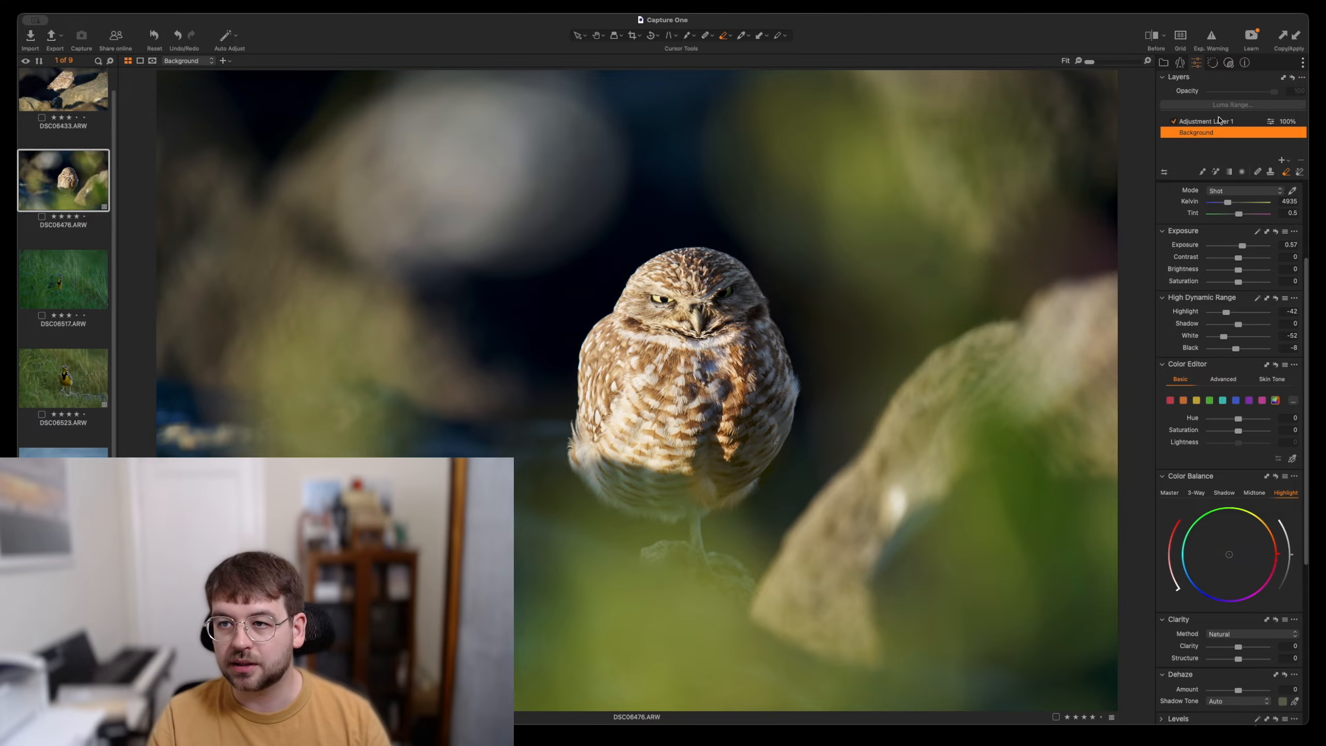
pyautogui.click(1220, 121)
pyautogui.moveTo(1255, 326); pyautogui.dragTo(1246, 329)
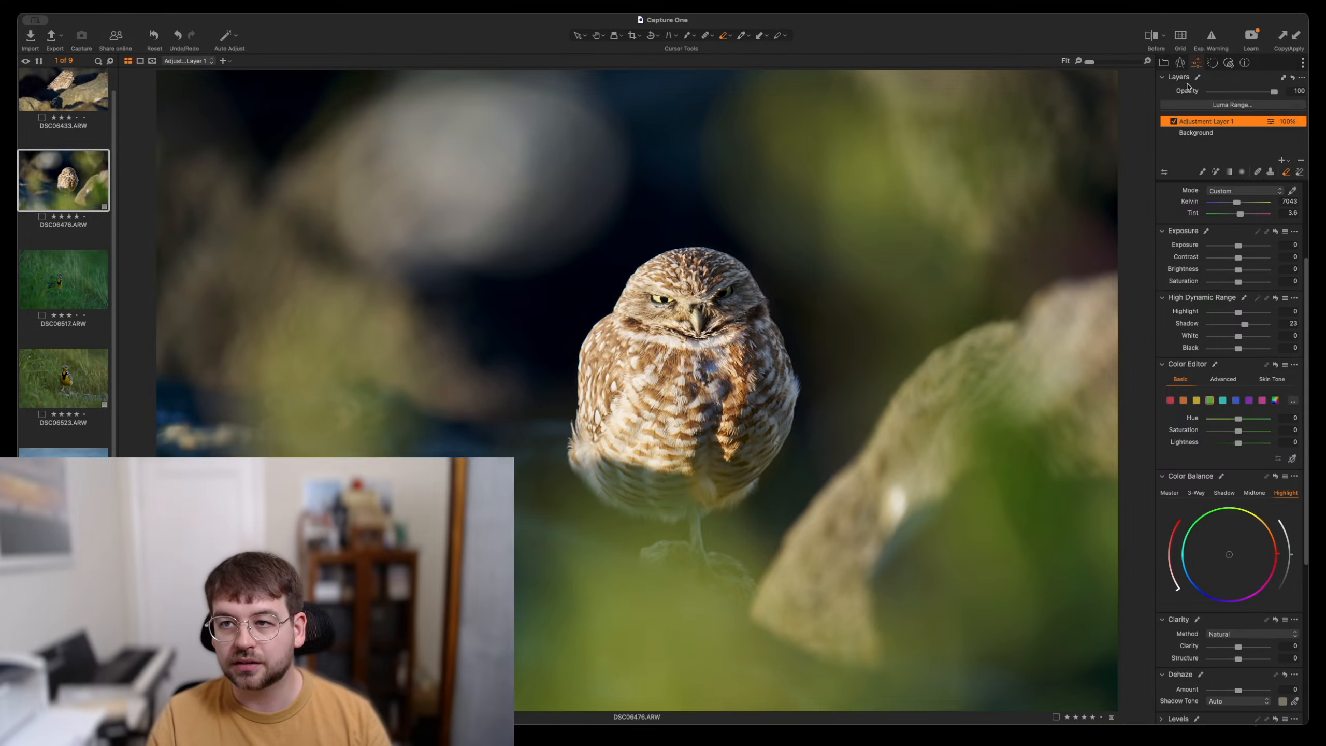
pyautogui.click(1207, 133)
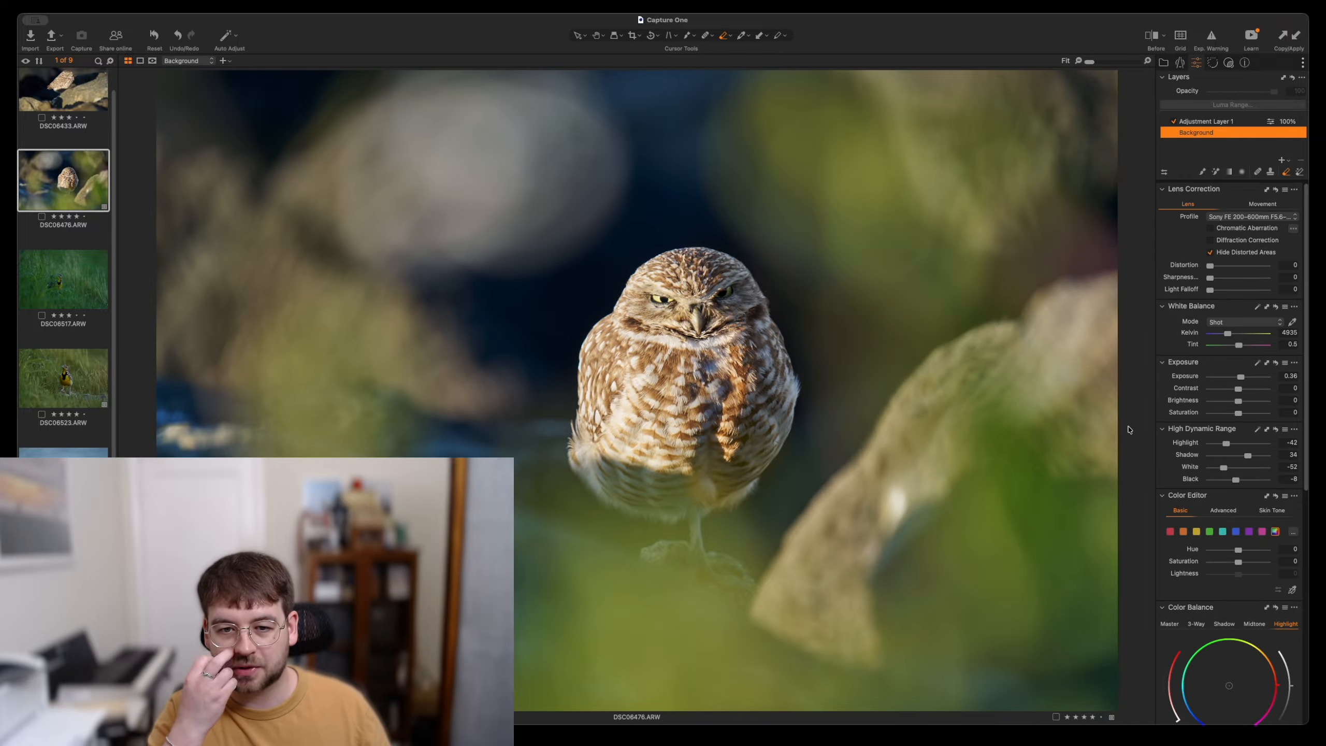
pyautogui.scroll(-5, 1240, 463)
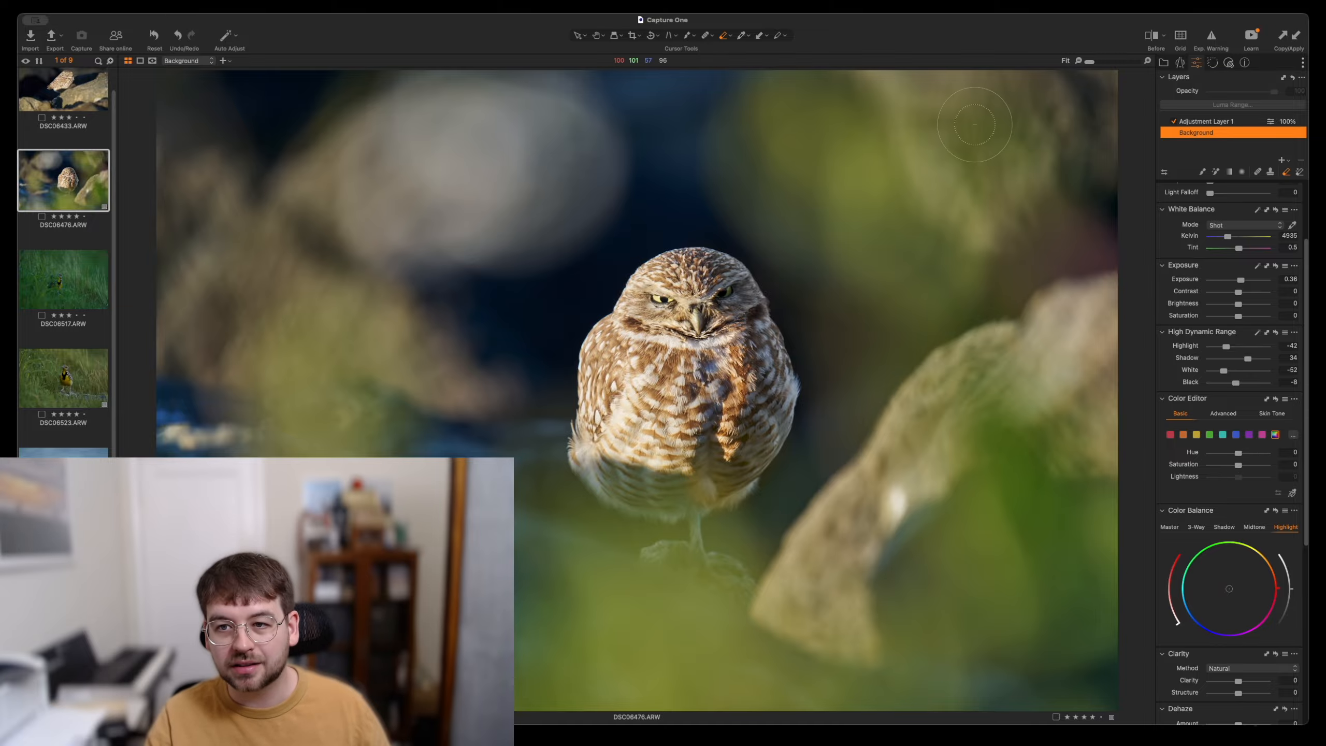
# - Try a vertical 4x5 crop of the photo at full image height, framed around the owl
pyautogui.press('c')
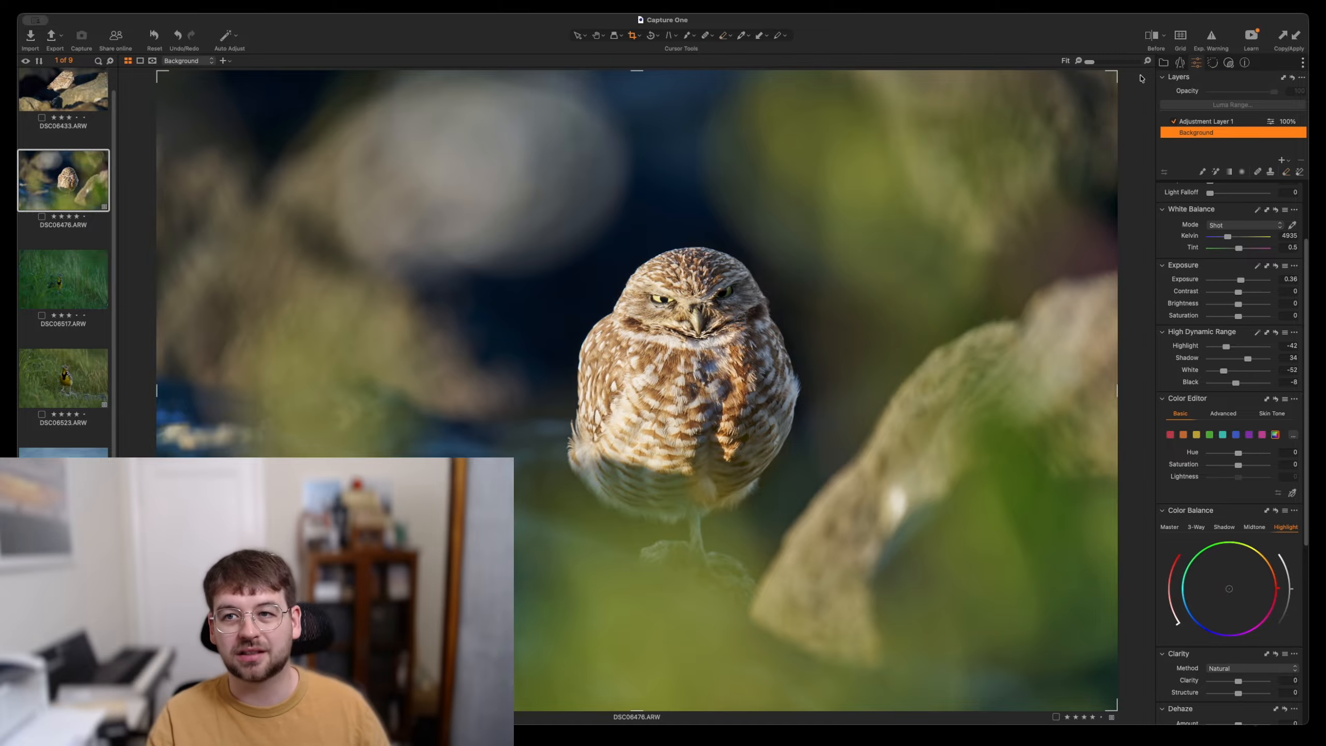
pyautogui.moveTo(1117, 74); pyautogui.dragTo(563, 45)
pyautogui.moveTo(410, 193); pyautogui.dragTo(731, 191)
pyautogui.click(640, 34)
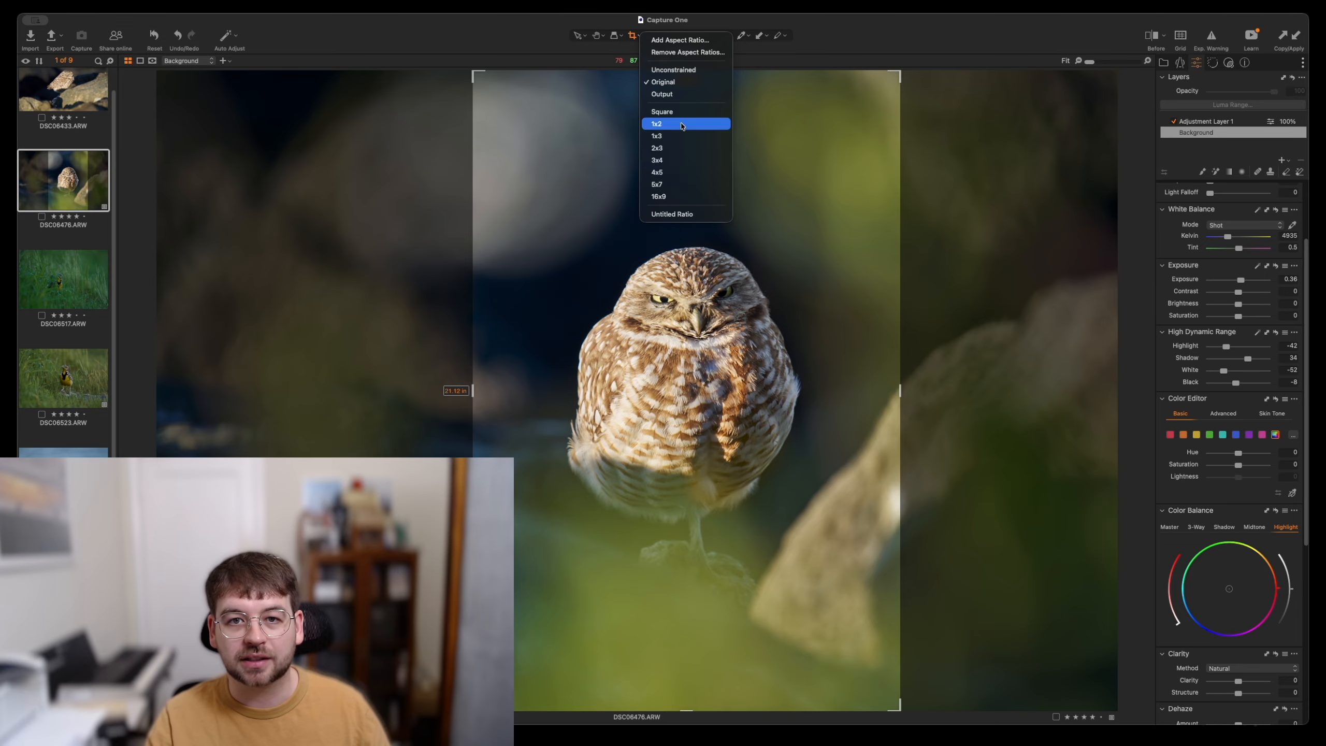
pyautogui.click(676, 177)
pyautogui.moveTo(686, 98); pyautogui.dragTo(687, 55)
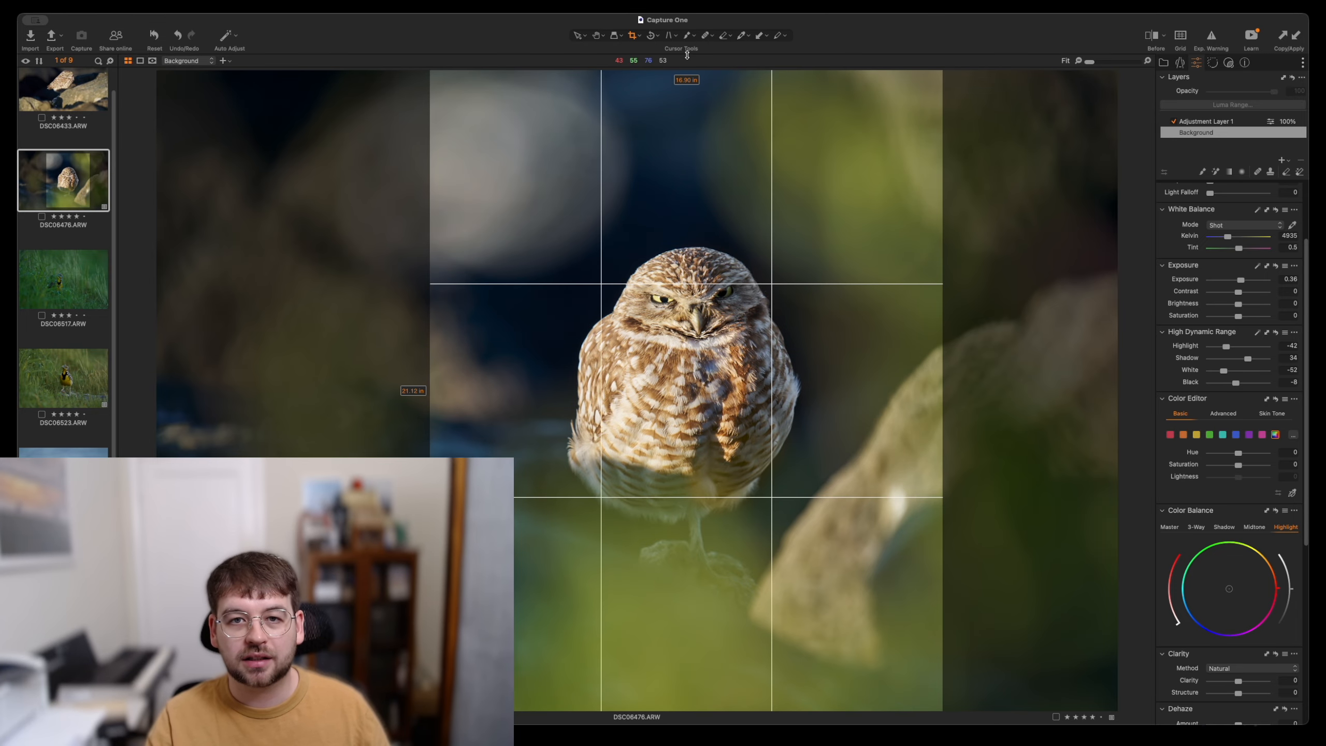
pyautogui.moveTo(867, 311)
pyautogui.mouseDown()
pyautogui.moveTo(846, 317)
pyautogui.moveTo(857, 320)
pyautogui.mouseUp()
pyautogui.press('h')
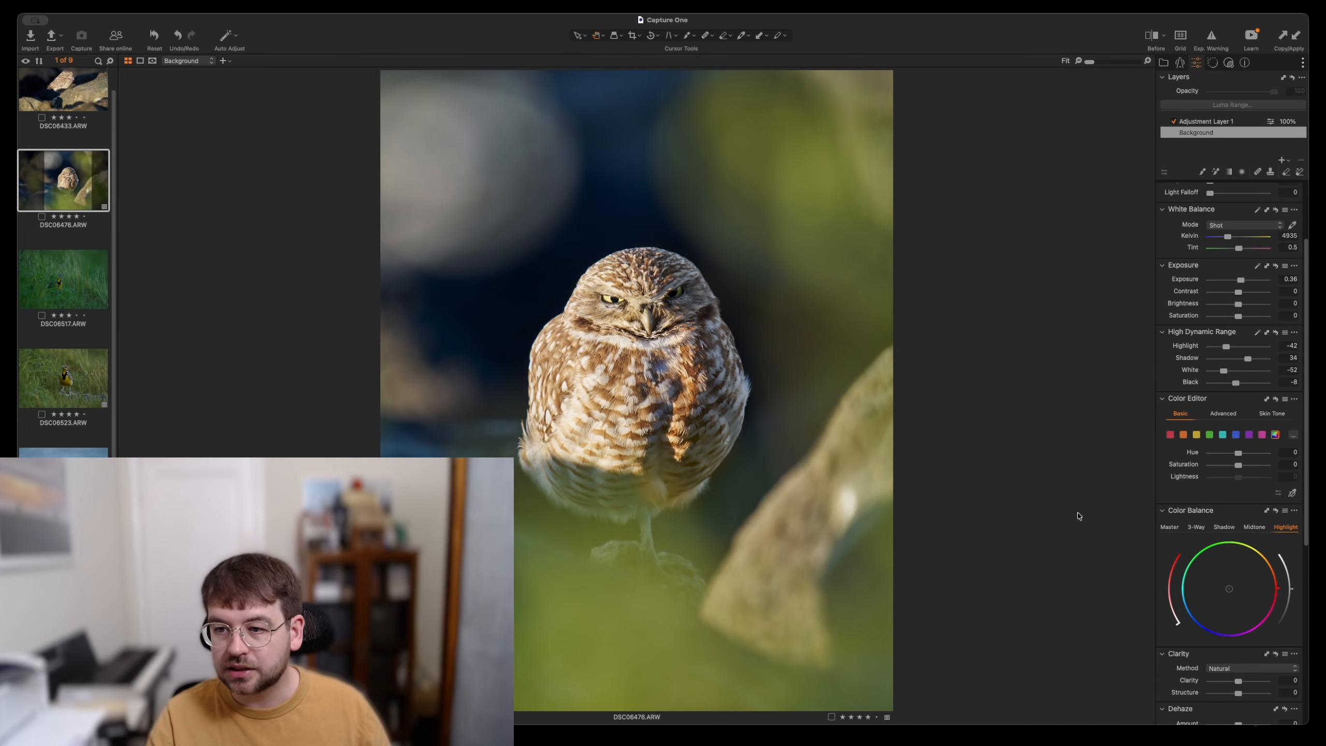
# - Set the Background layer's green Hue to -9.9 and Lightness to -18.8, resetting a Saturation trial of 70.7
pyautogui.scroll(-3, 1182, 541)
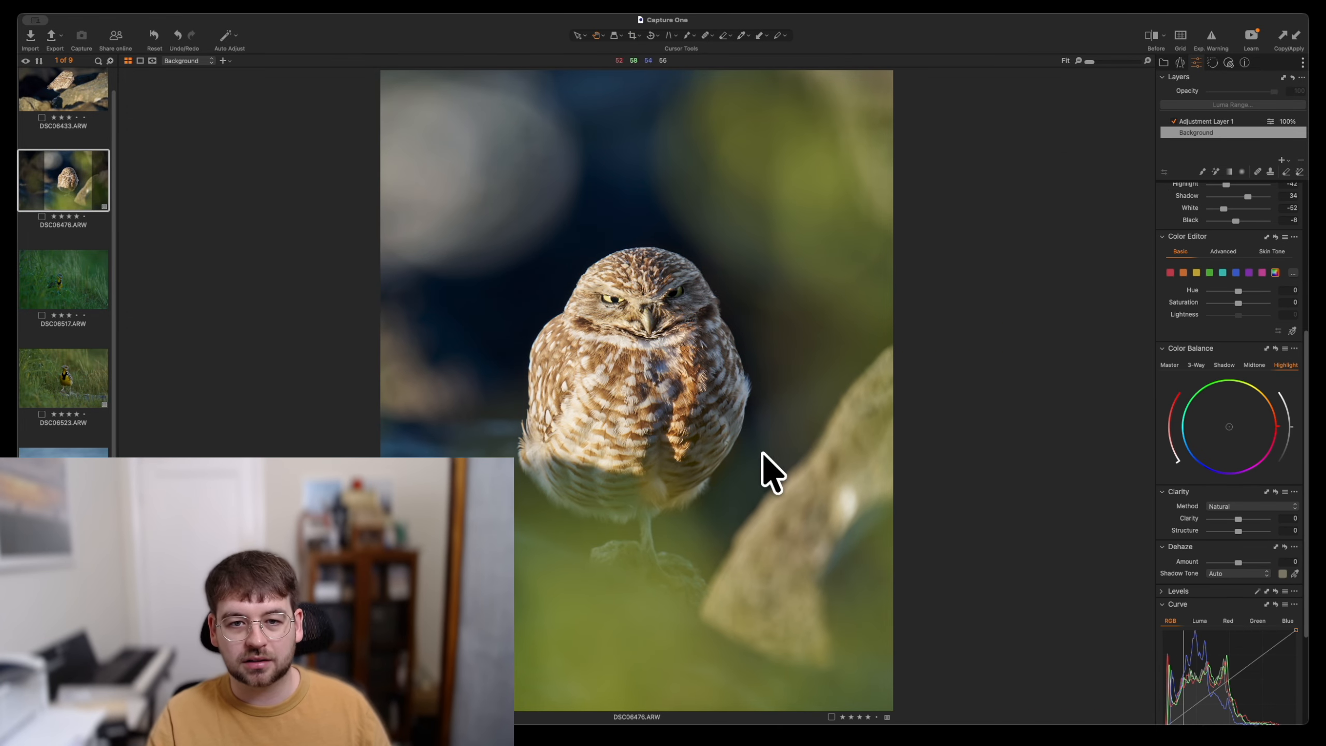
pyautogui.click(1210, 272)
pyautogui.click(1226, 292)
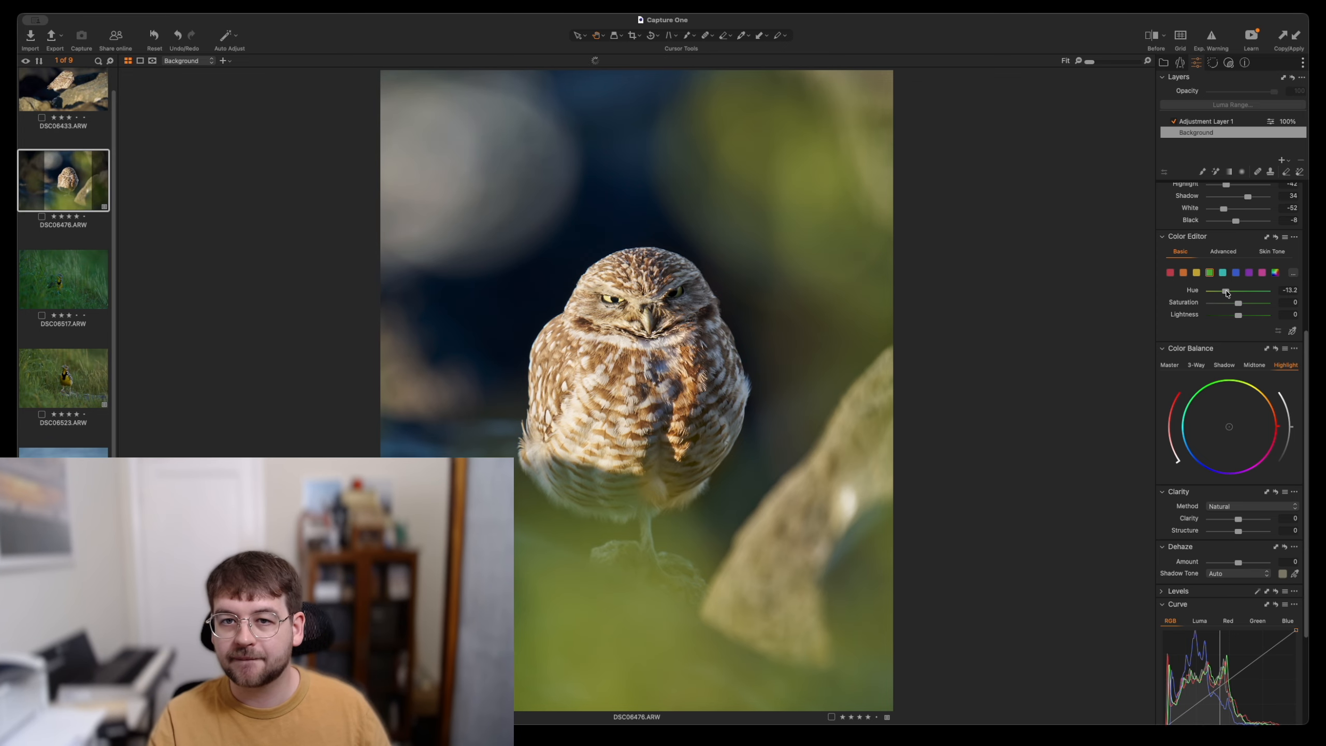
pyautogui.moveTo(1226, 292); pyautogui.dragTo(1229, 297)
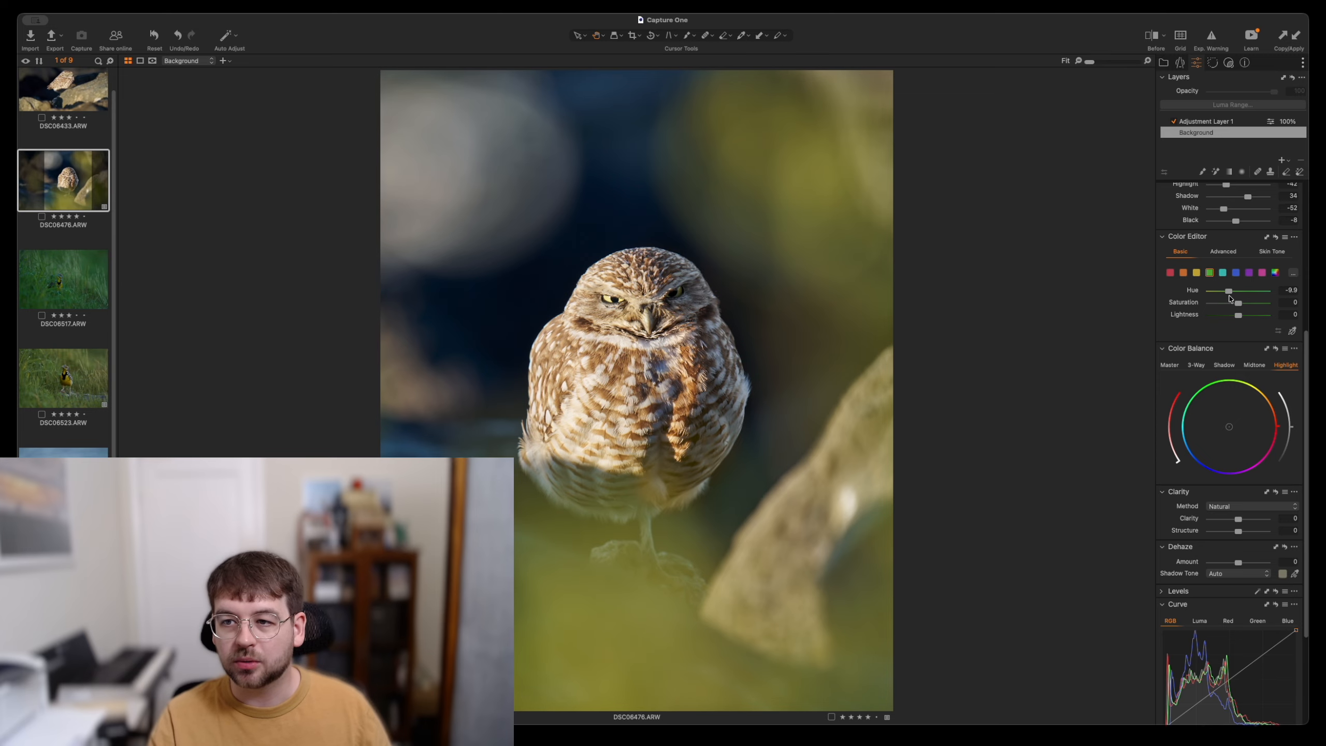
pyautogui.click(1227, 316)
pyautogui.doubleClick(1228, 316)
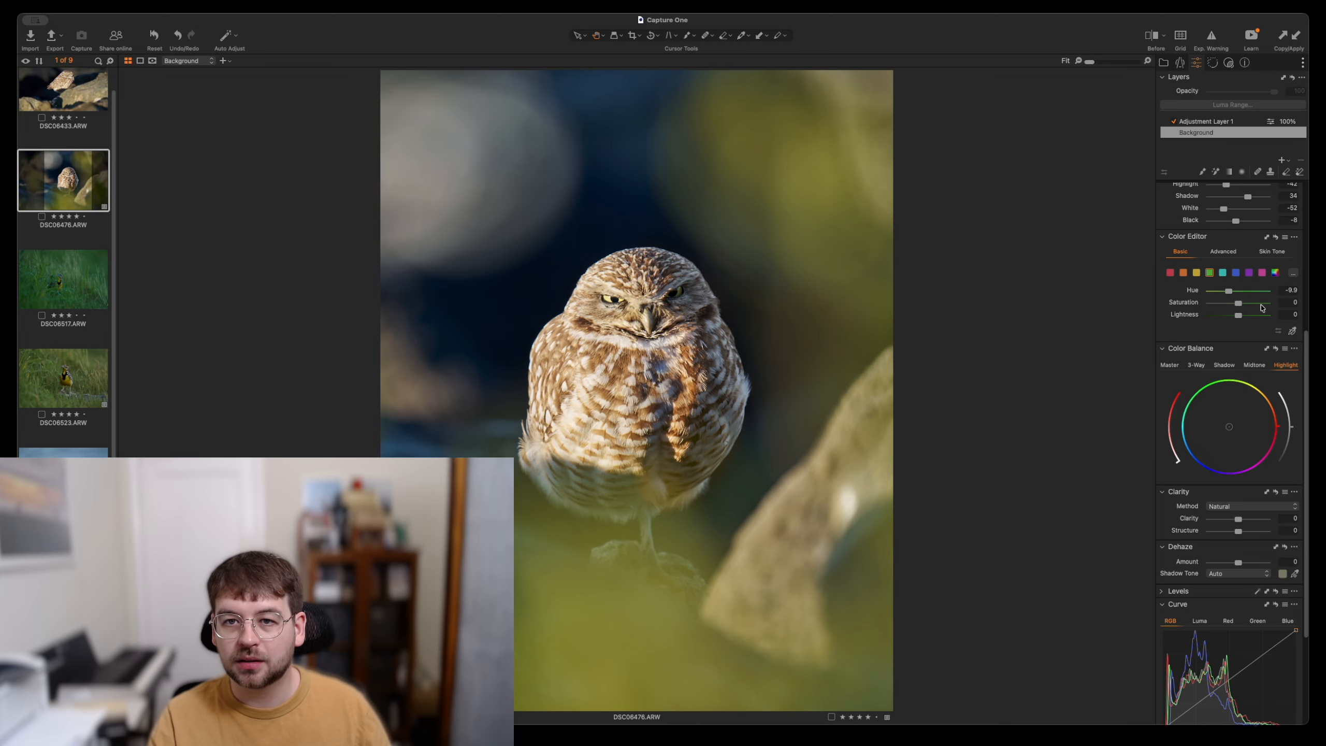
pyautogui.click(1264, 303)
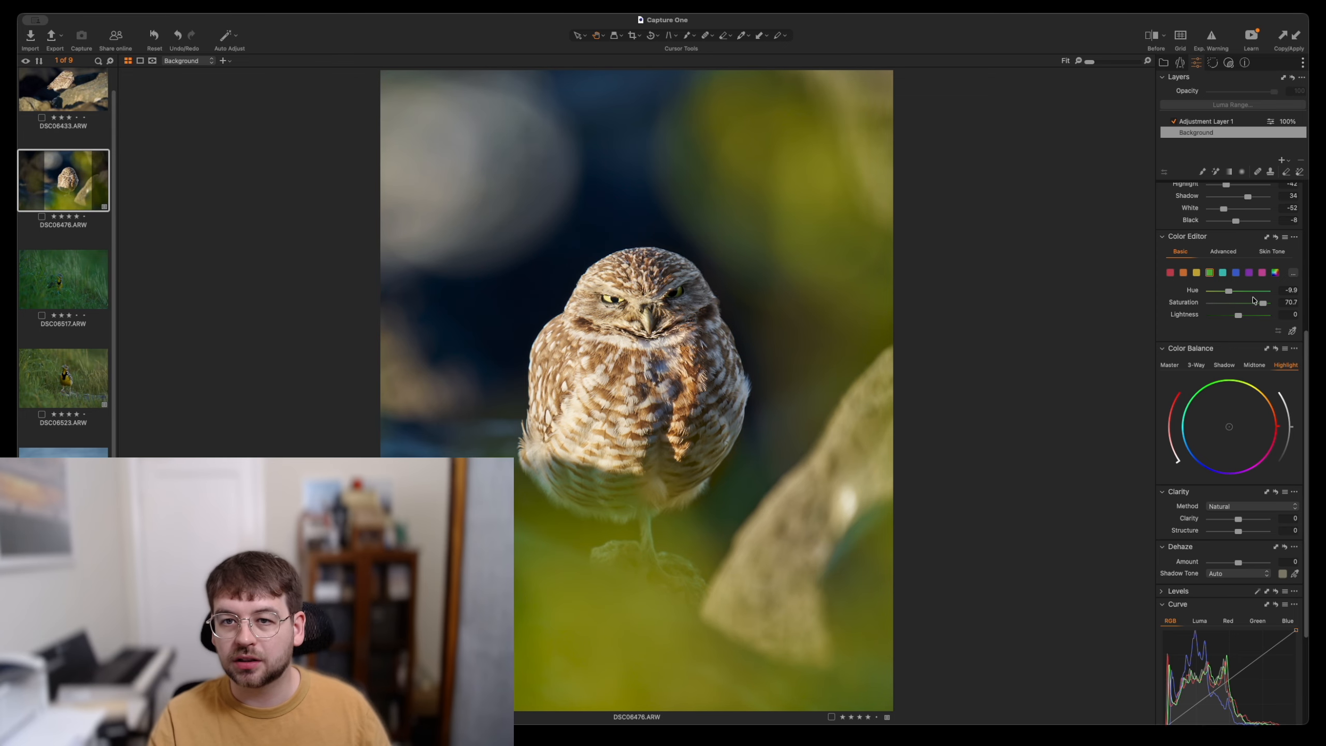
pyautogui.click(1224, 315)
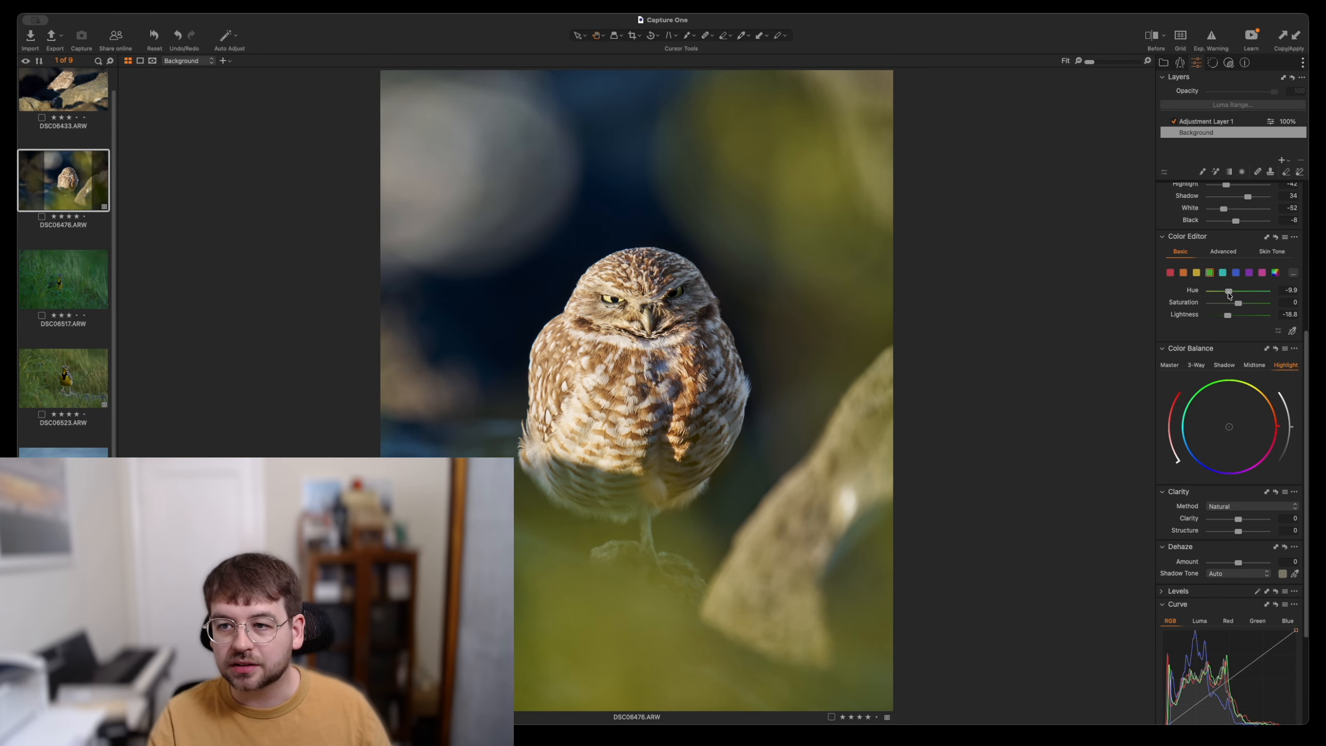
# - Set the Background layer's blue Hue to -8.1, Saturation to -16.5 and Lightness to -20.9
pyautogui.click(1237, 272)
pyautogui.moveTo(1238, 292); pyautogui.dragTo(1191, 298)
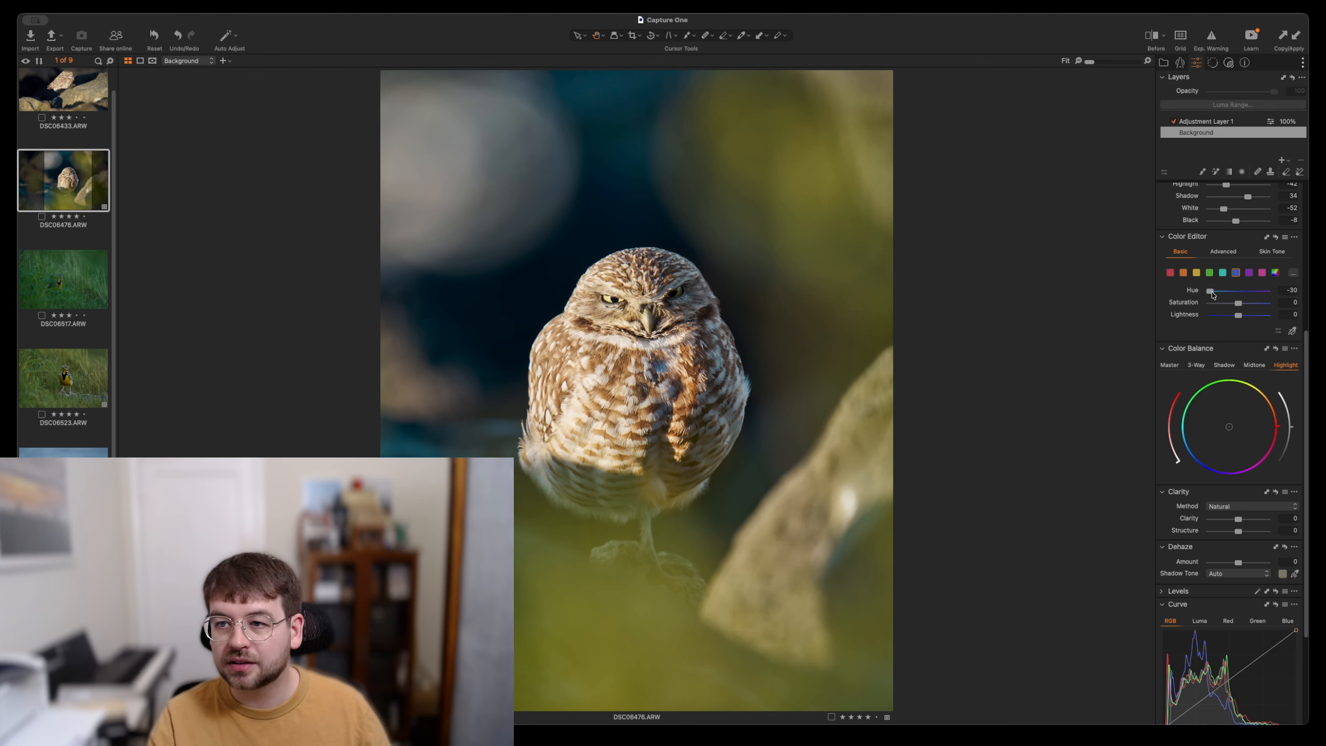
pyautogui.doubleClick(1211, 292)
pyautogui.click(1232, 291)
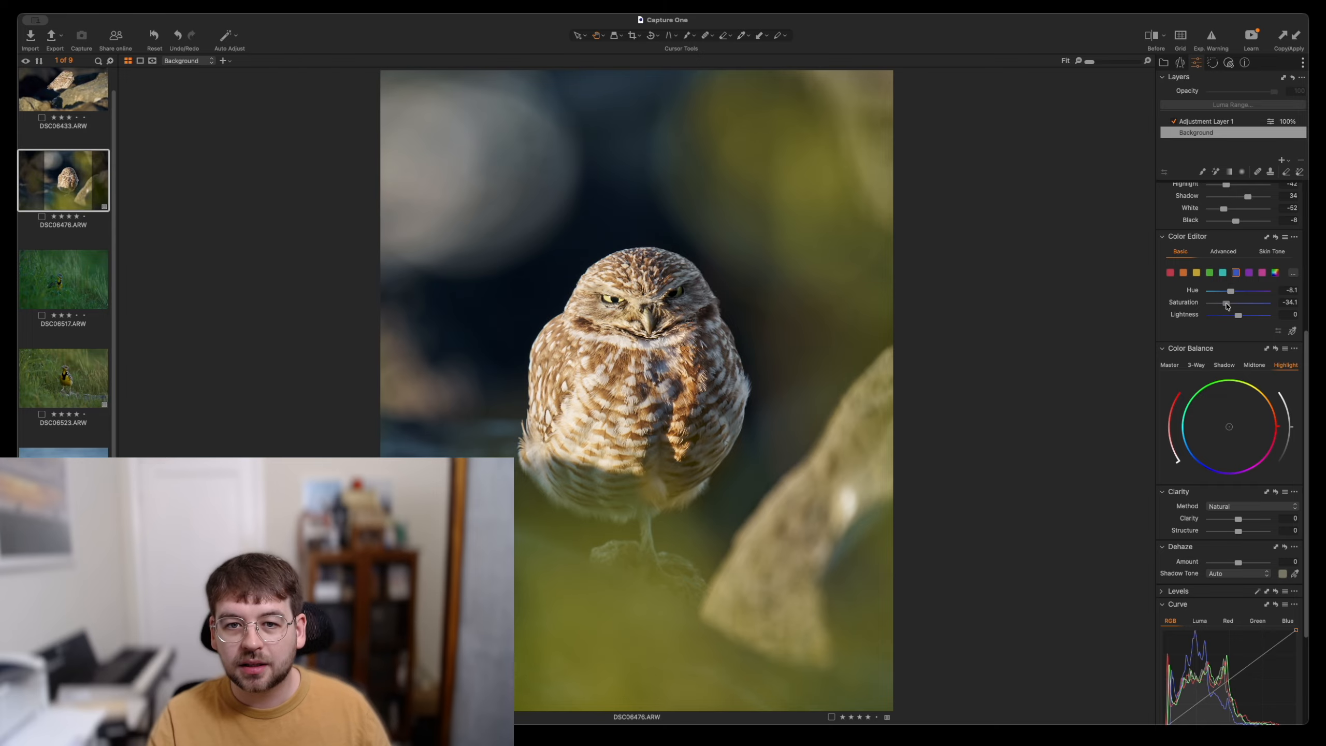
pyautogui.moveTo(1227, 303); pyautogui.dragTo(1237, 304)
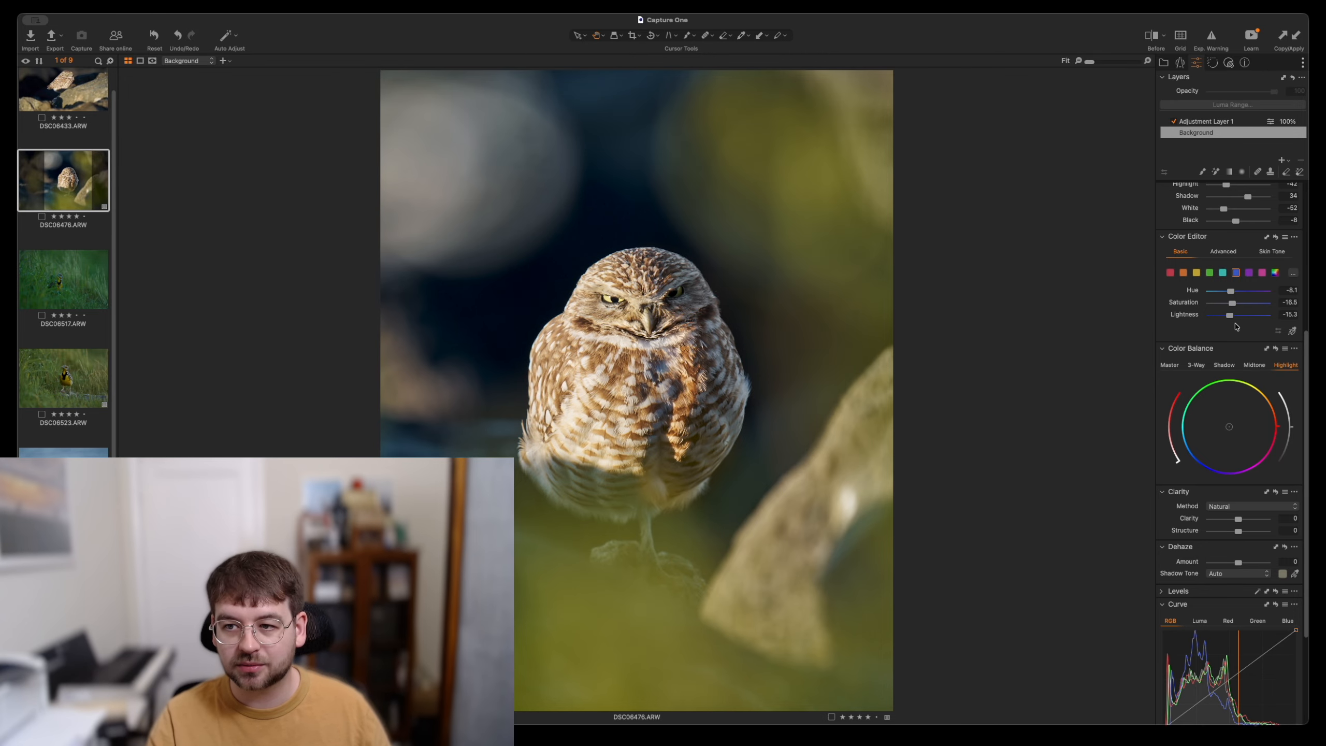
pyautogui.moveTo(1245, 316)
pyautogui.mouseDown()
pyautogui.moveTo(1214, 321)
pyautogui.moveTo(1225, 324)
pyautogui.mouseUp()
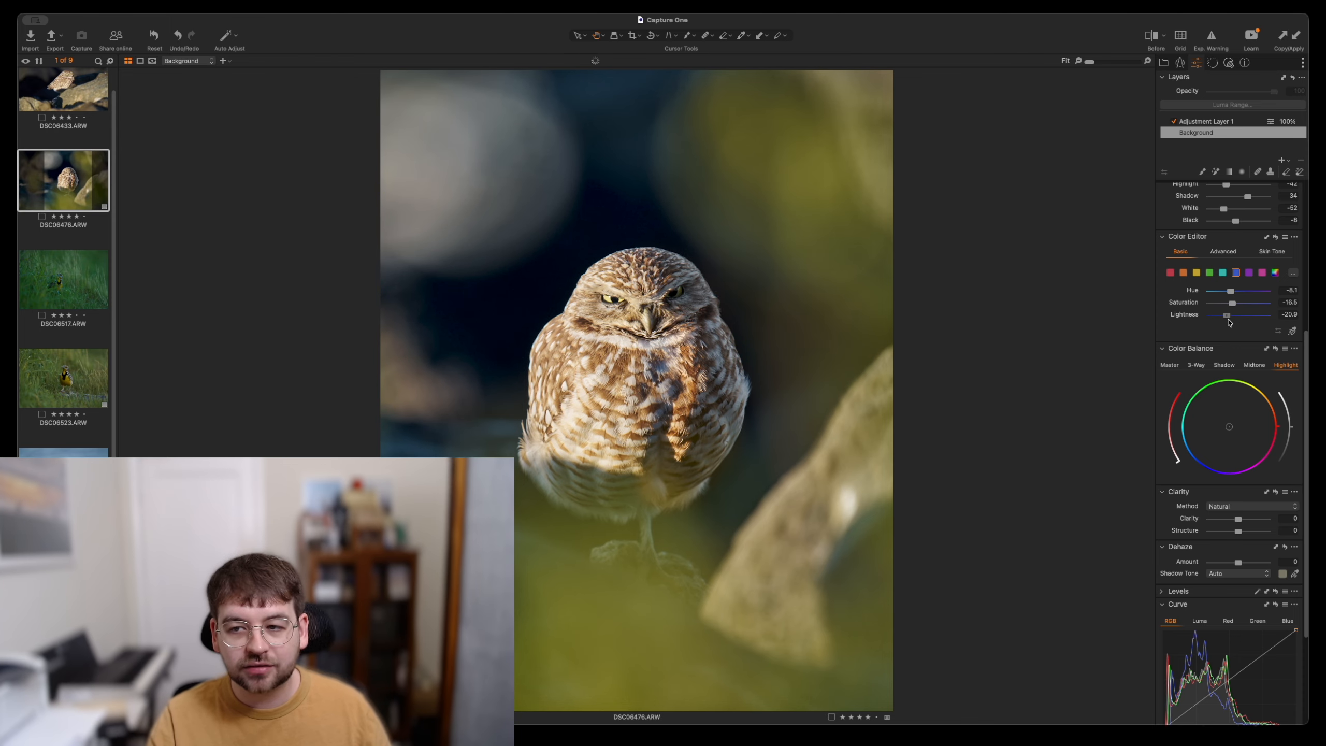
# - Set the Background layer's cyan Saturation to -15.3 and reset a Hue trial of 30
pyautogui.click(1222, 272)
pyautogui.click(1222, 304)
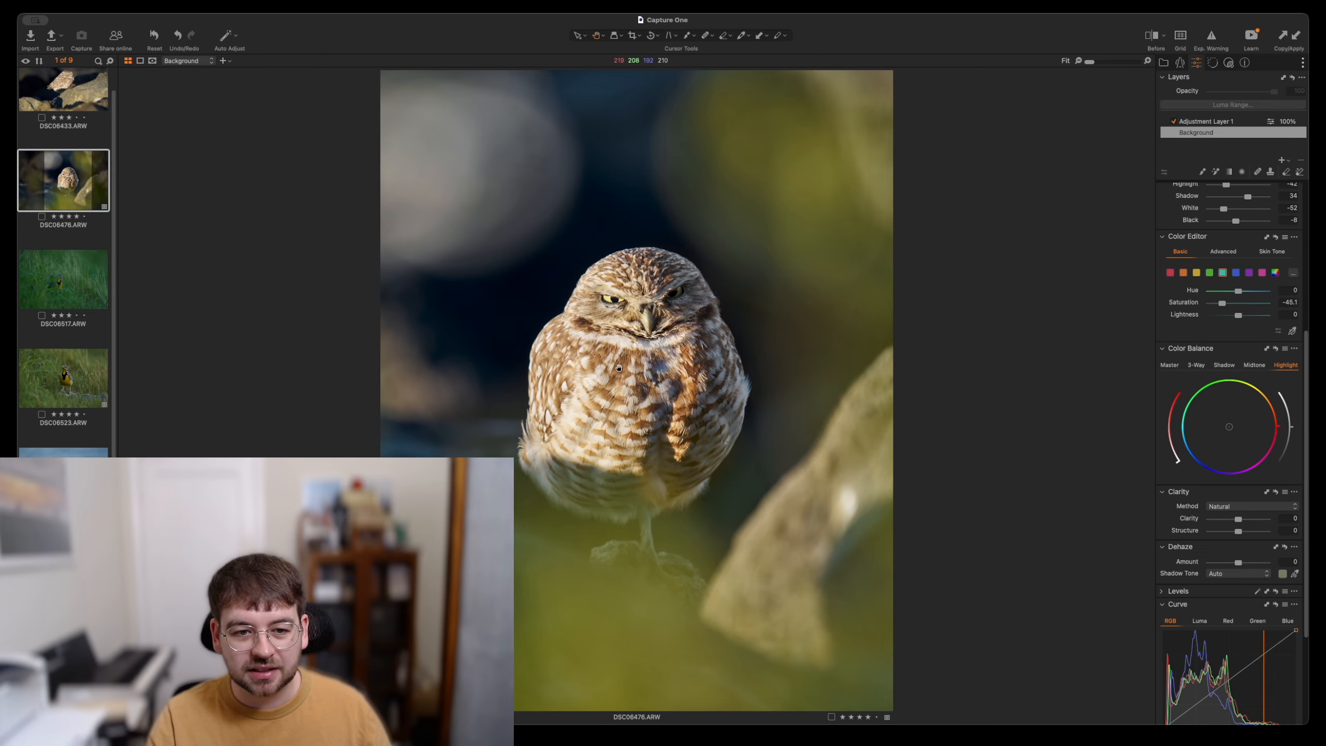
pyautogui.doubleClick(1224, 304)
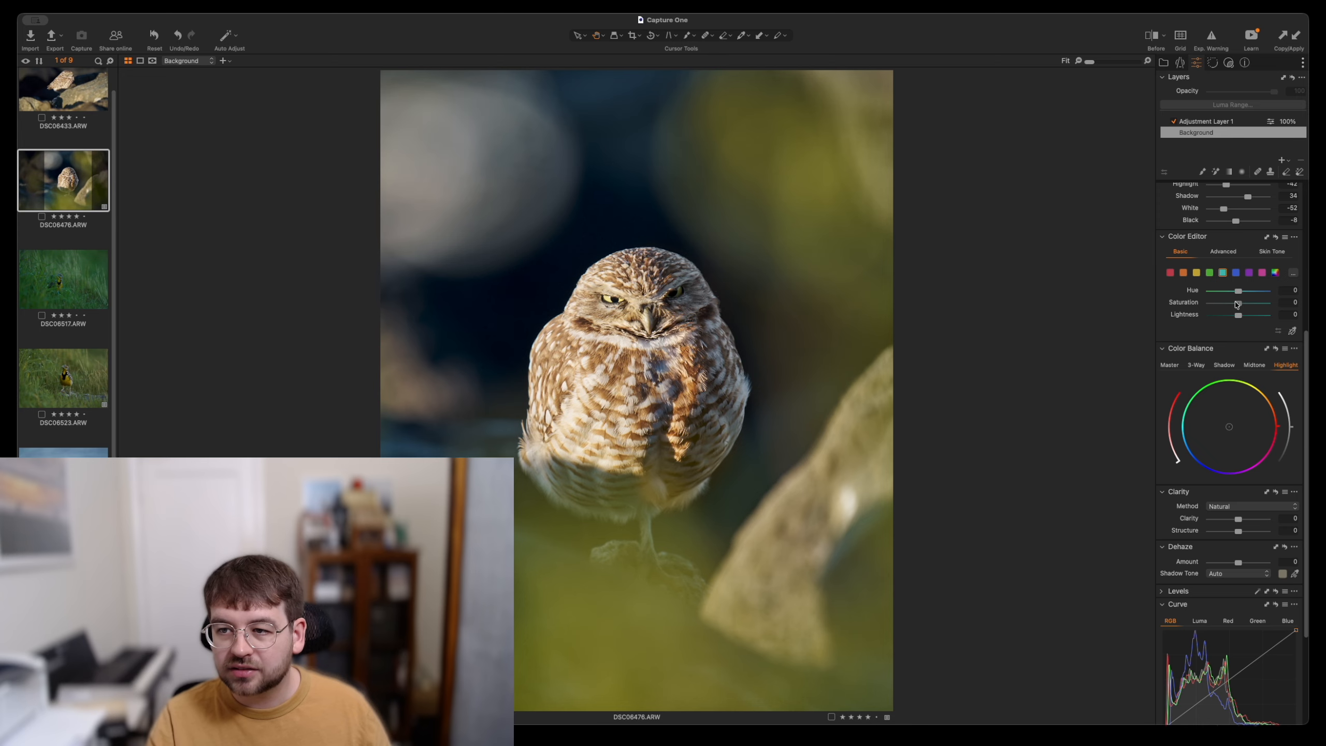
pyautogui.moveTo(1237, 305); pyautogui.dragTo(1231, 307)
pyautogui.moveTo(1239, 293); pyautogui.dragTo(1288, 295)
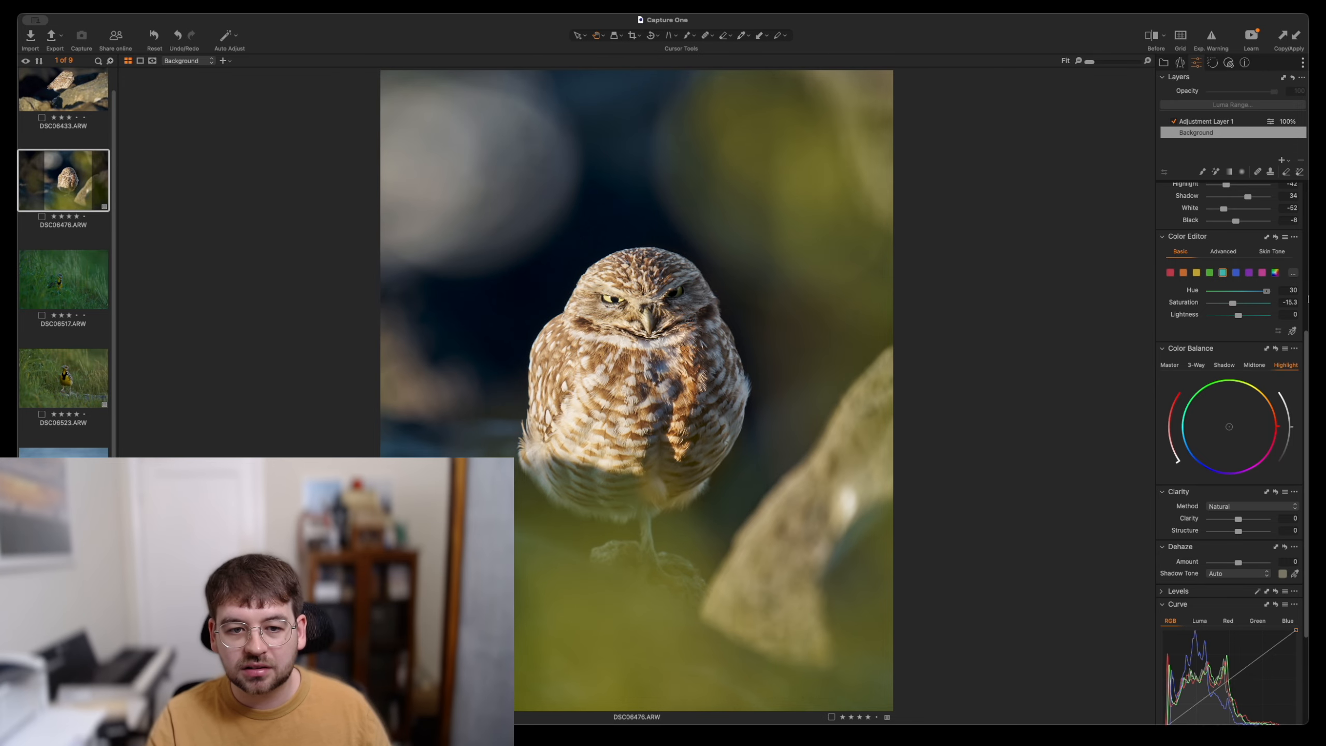
pyautogui.doubleClick(1266, 293)
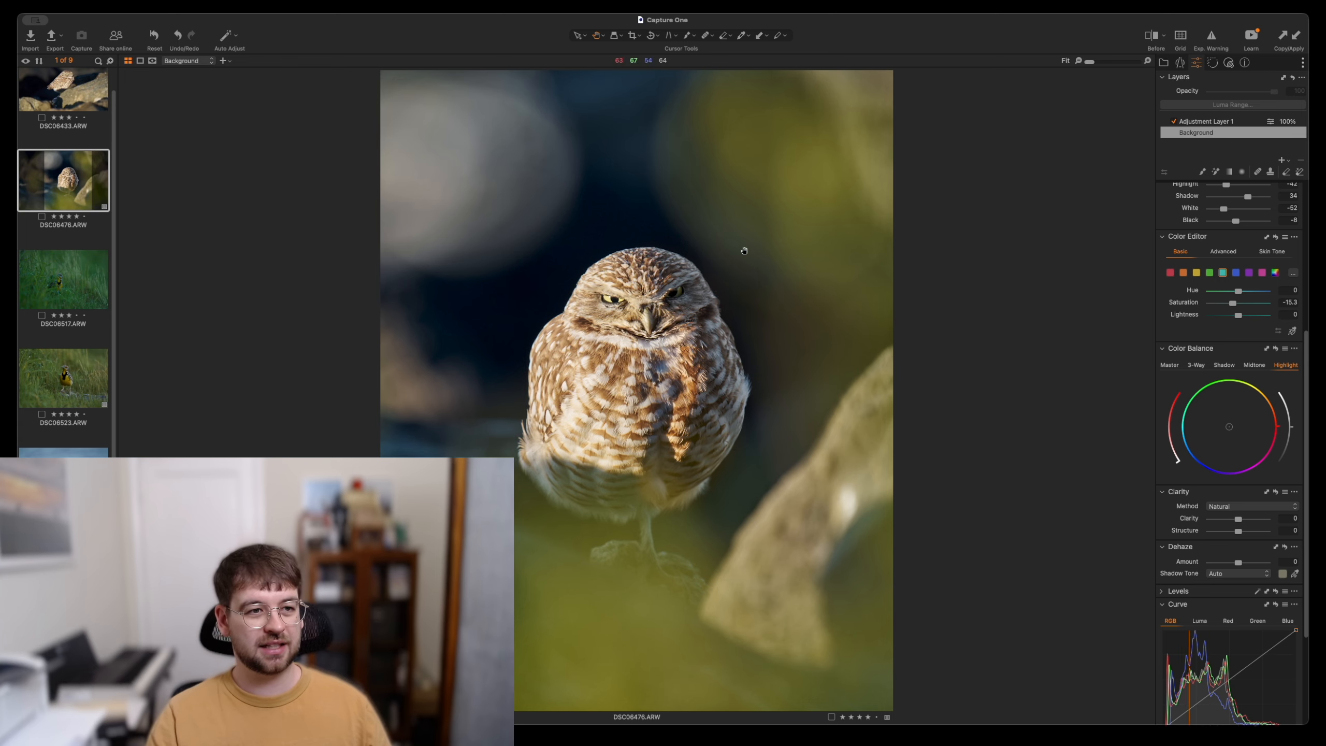
# - Reset all adjustments on the owl photo to view the original, and undo the reset
pyautogui.click(153, 36)
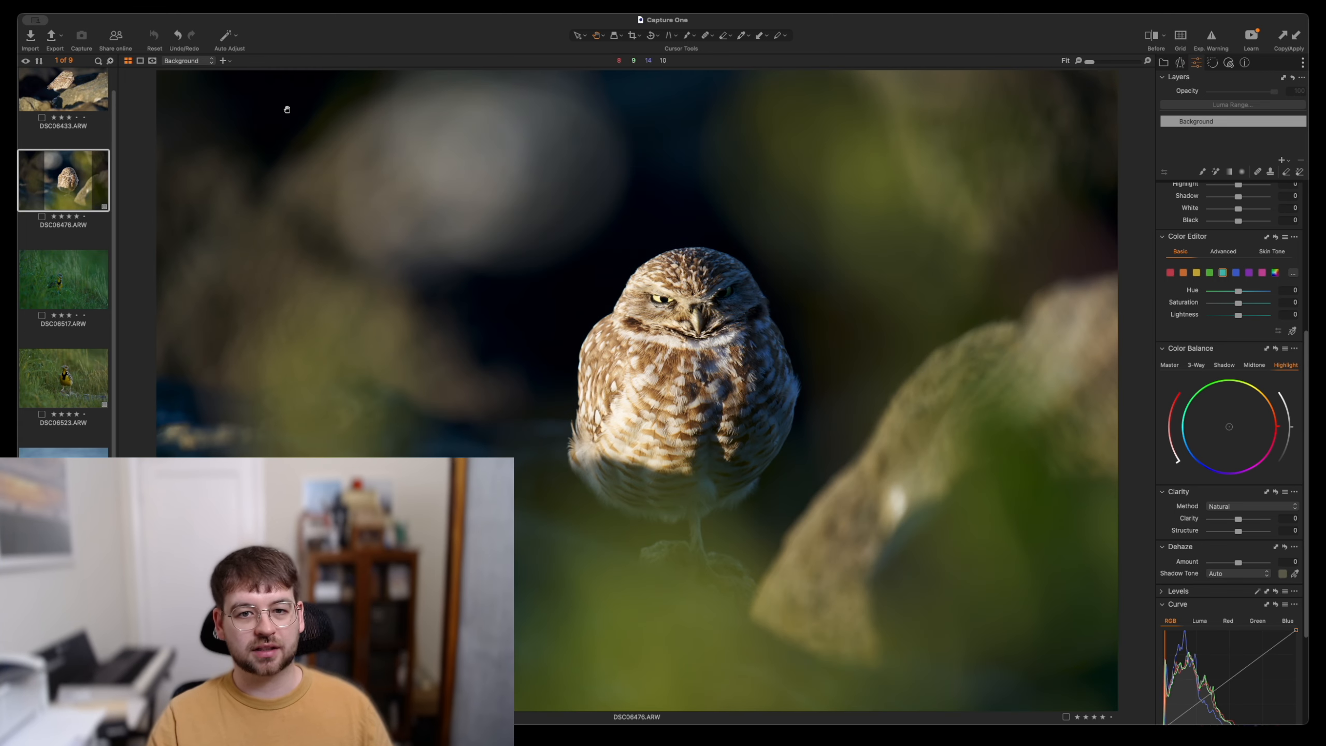
pyautogui.press('super+z')
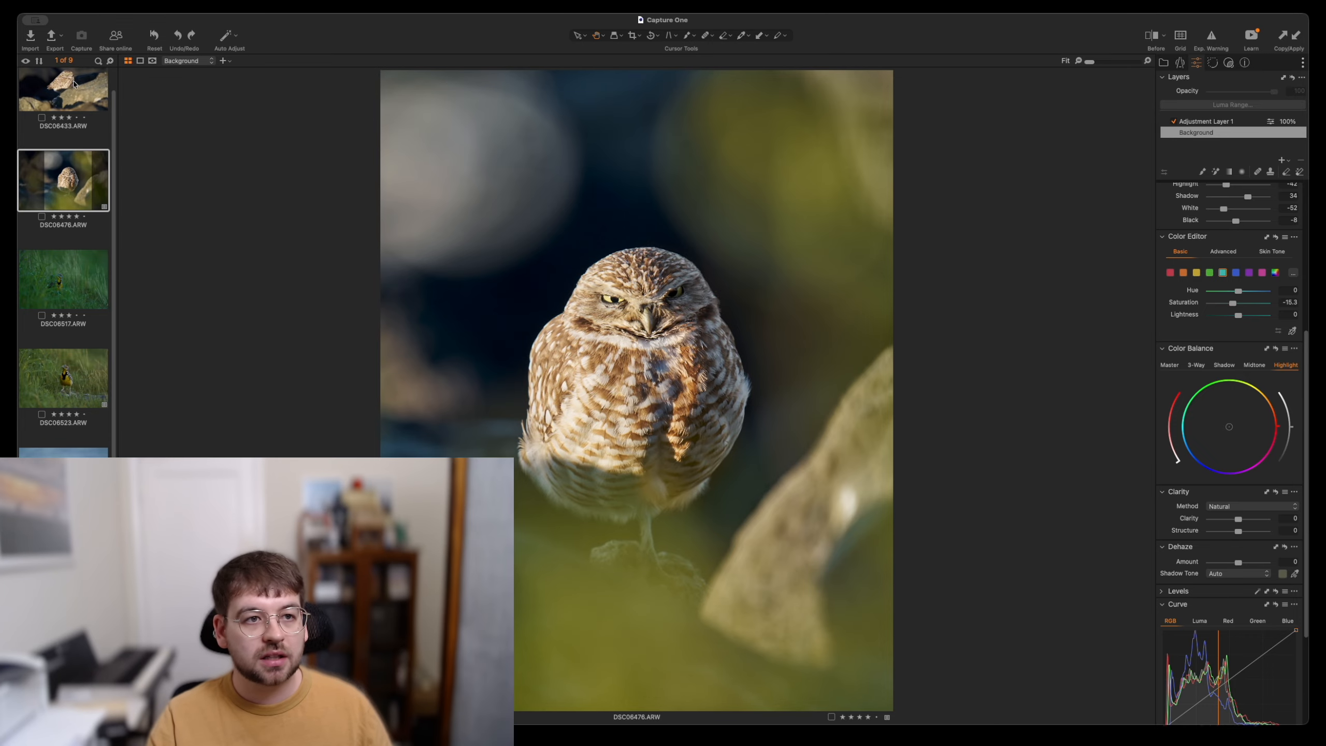
# - Remove the 4x5 crop from the owl photo, restoring the full horizontal frame
pyautogui.press('c')
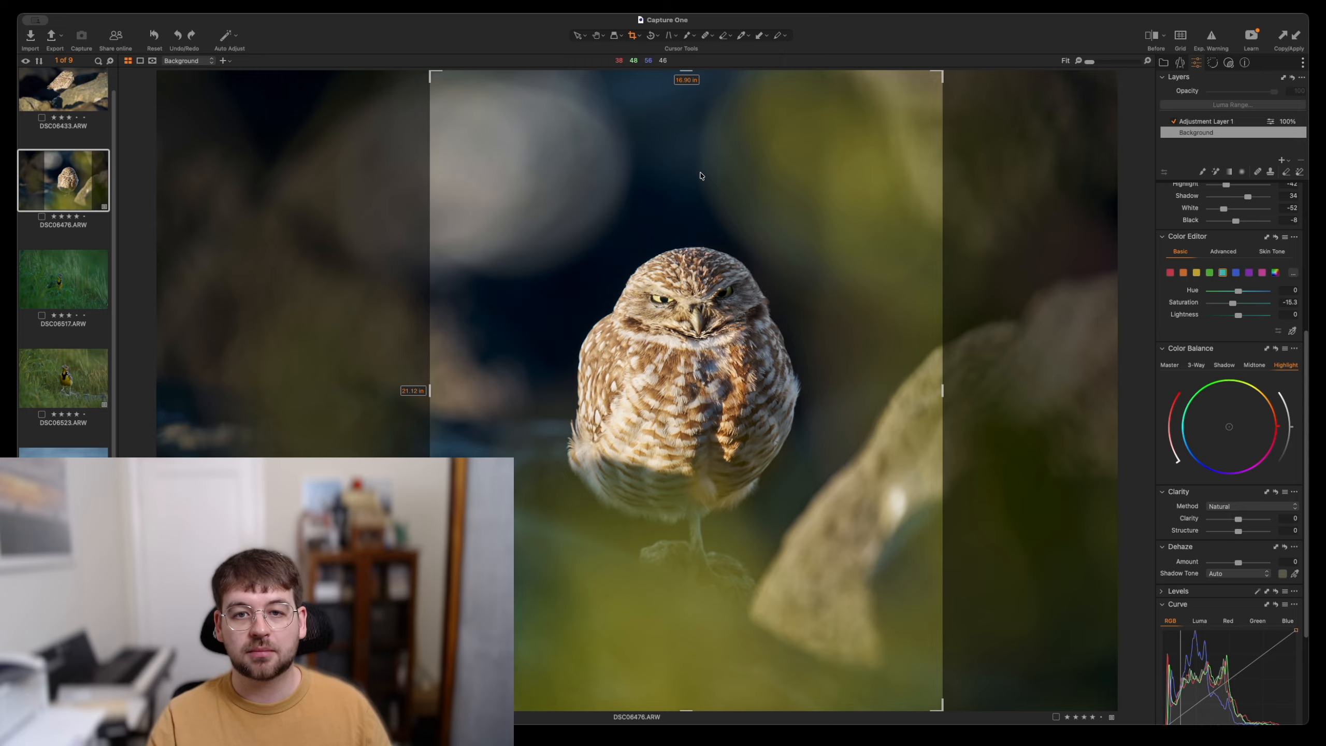
pyautogui.press('super+shift+z')
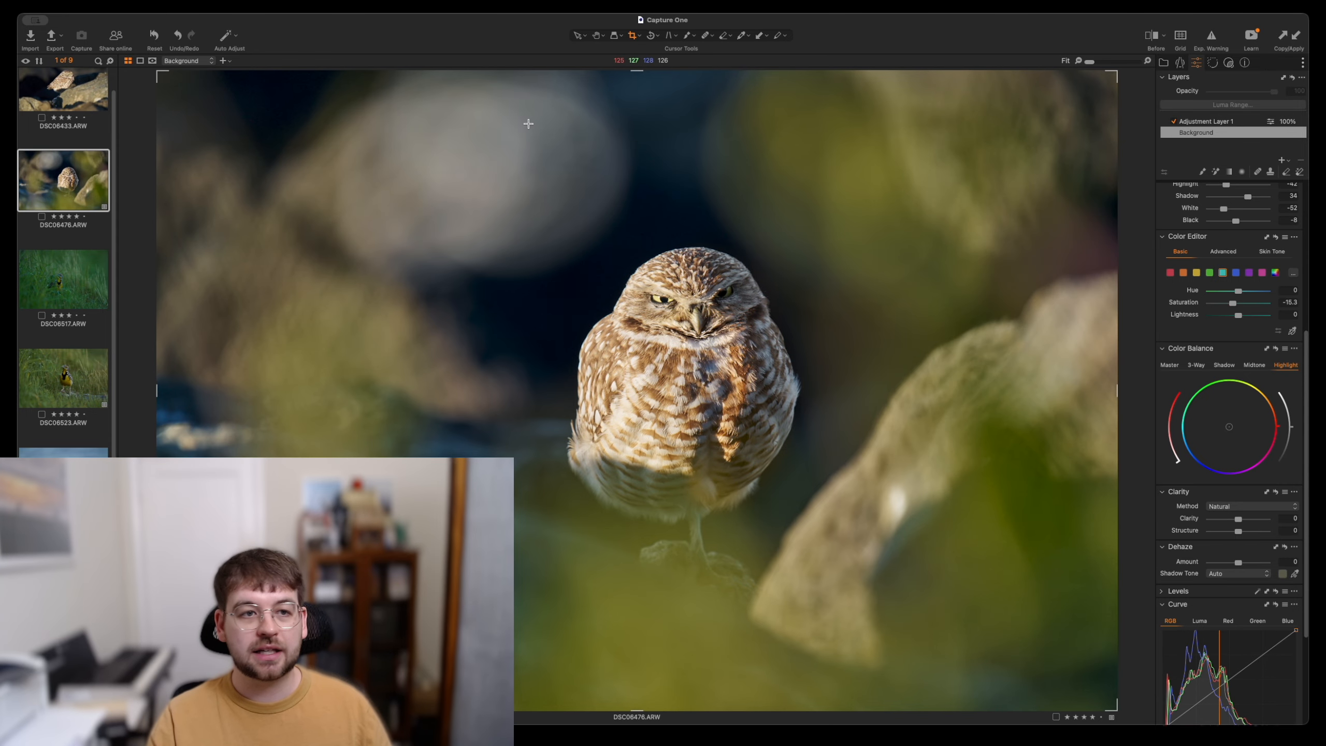
pyautogui.press('v')
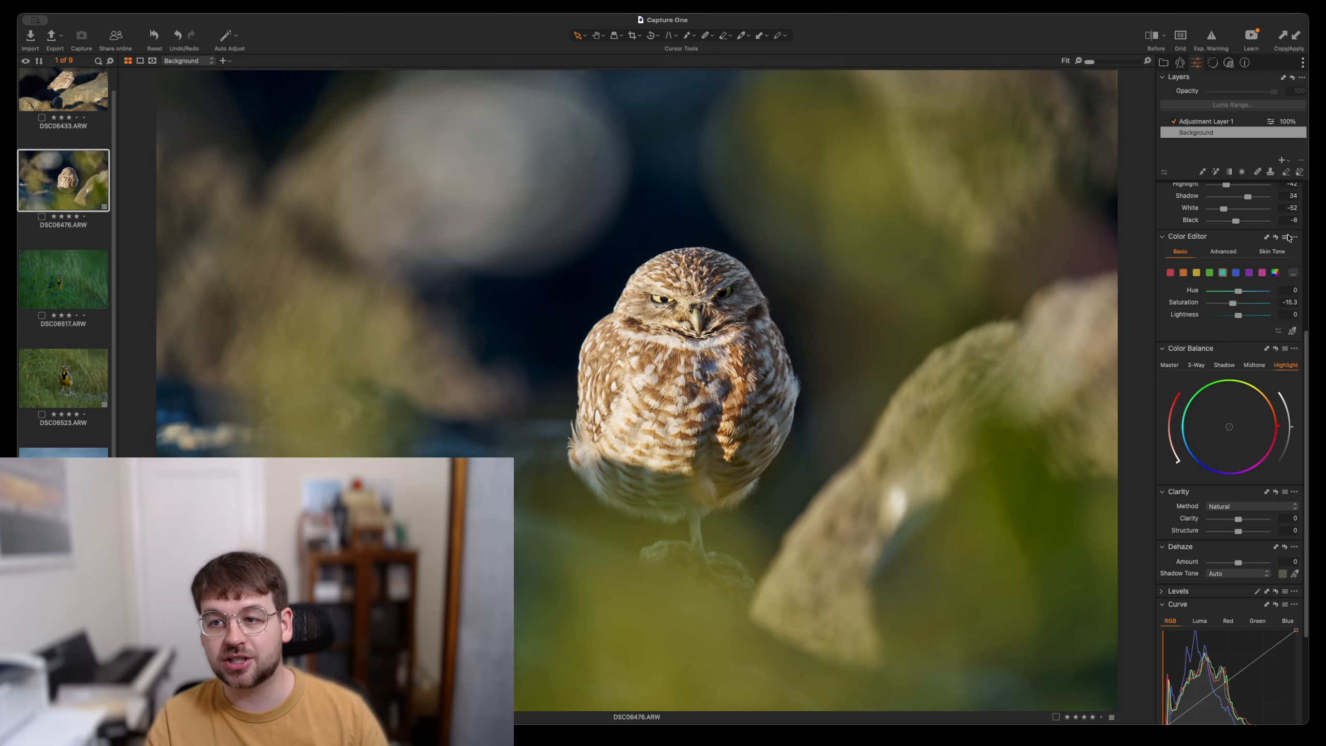
# - Raise the Background layer's Exposure to 0.64 and lower its Highlight further
pyautogui.scroll(5, 1250, 291)
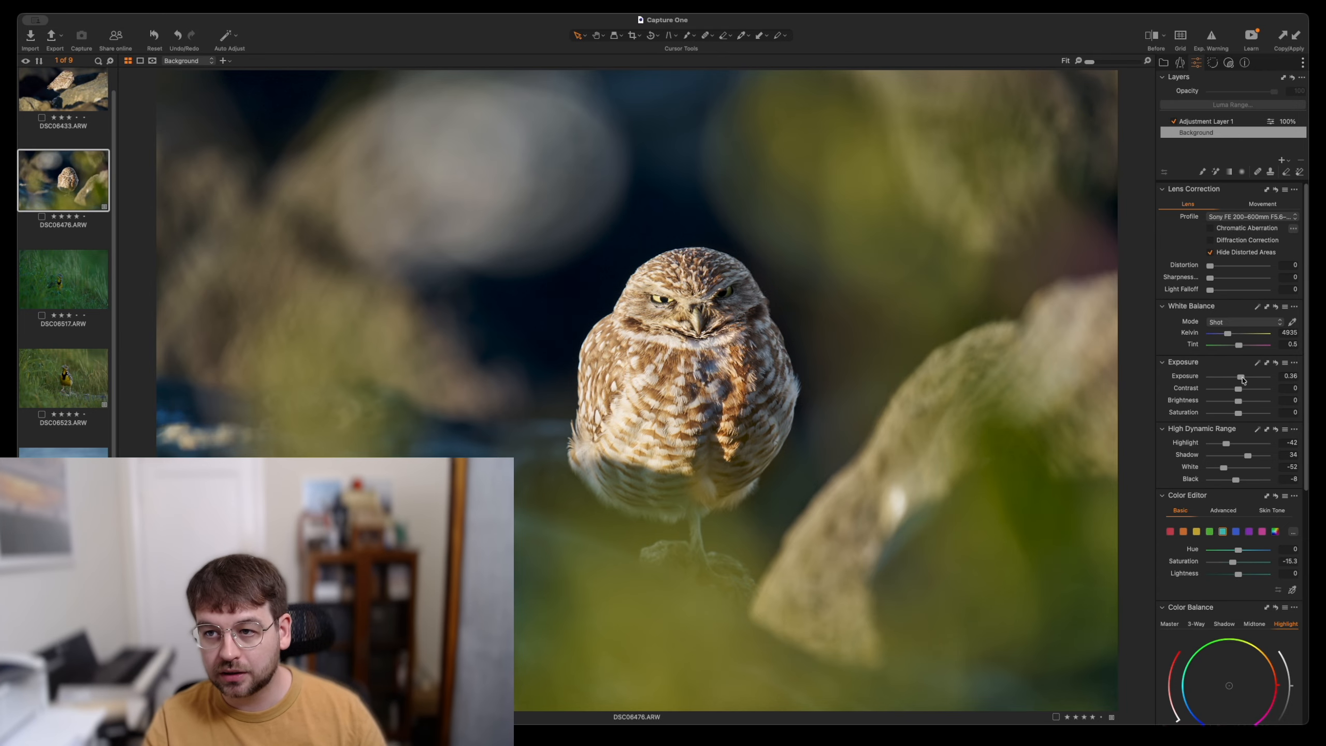
pyautogui.moveTo(1243, 379); pyautogui.dragTo(1246, 379)
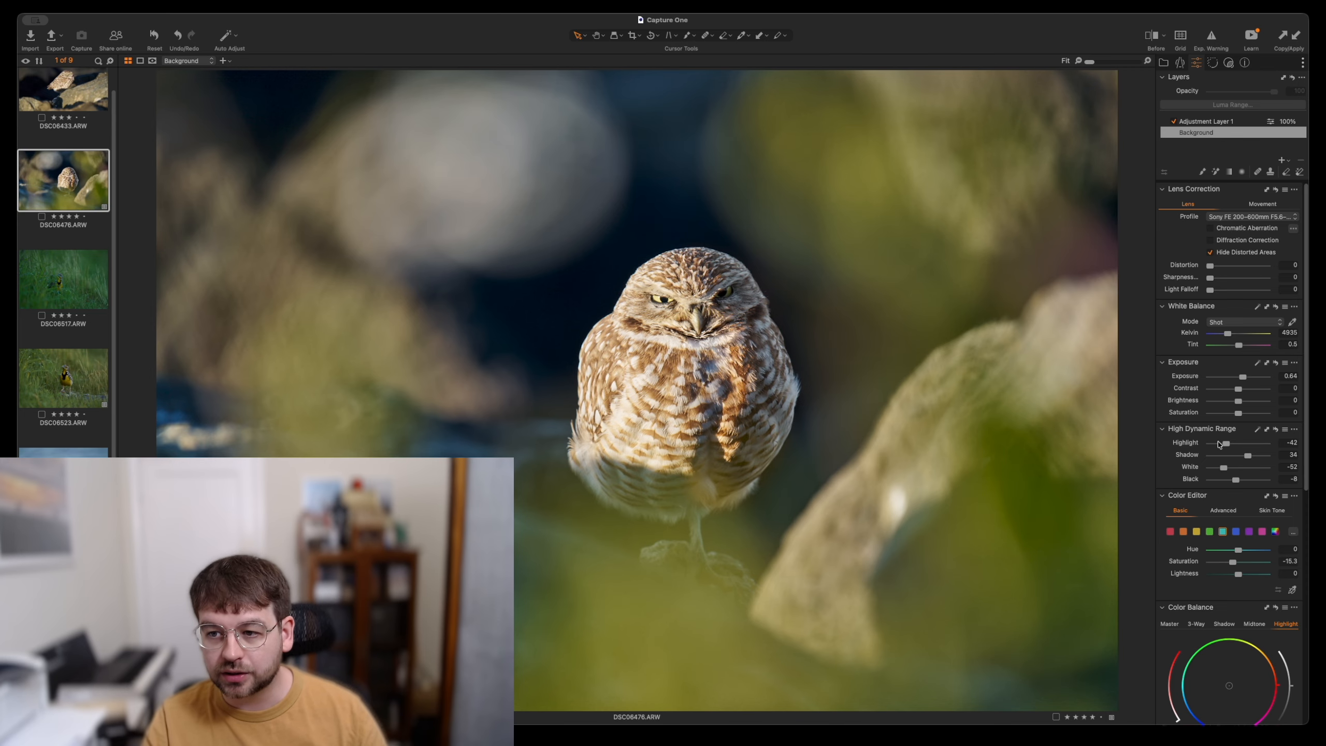
pyautogui.moveTo(1219, 444); pyautogui.dragTo(1211, 444)
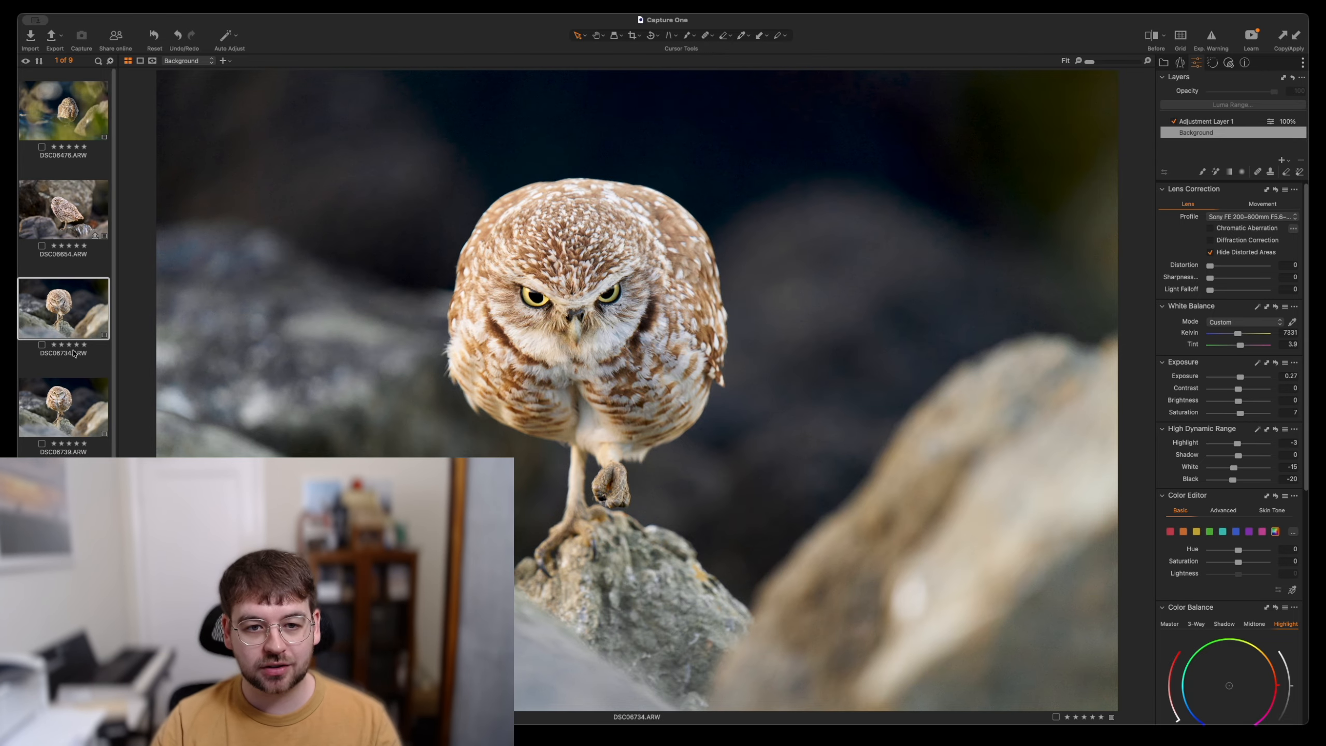
# - View the owl photo DSC06739.ARW and return to DSC06734.ARW to compare the two
pyautogui.click(74, 420)
pyautogui.click(78, 311)
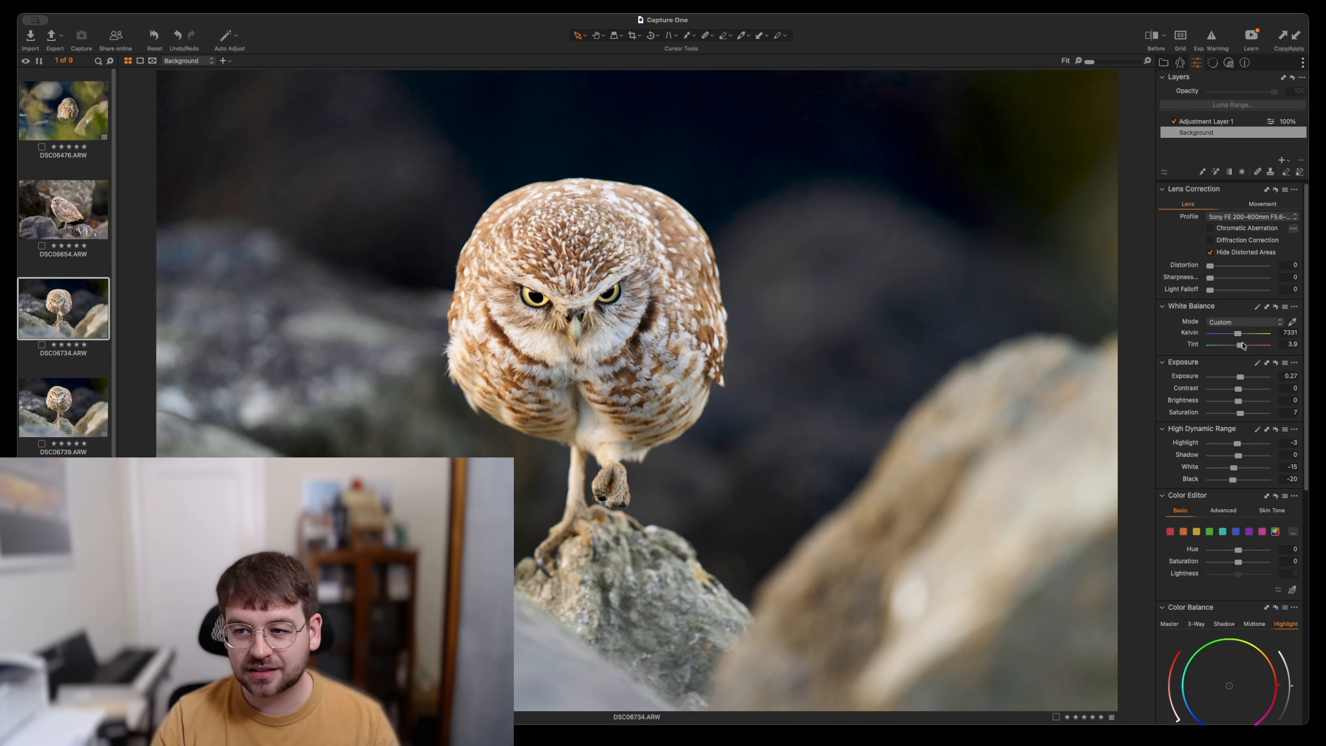
# - Set the White Balance Tint of DSC06734.ARW to 4.1 on the Background layer
pyautogui.moveTo(1241, 347); pyautogui.dragTo(1241, 348)
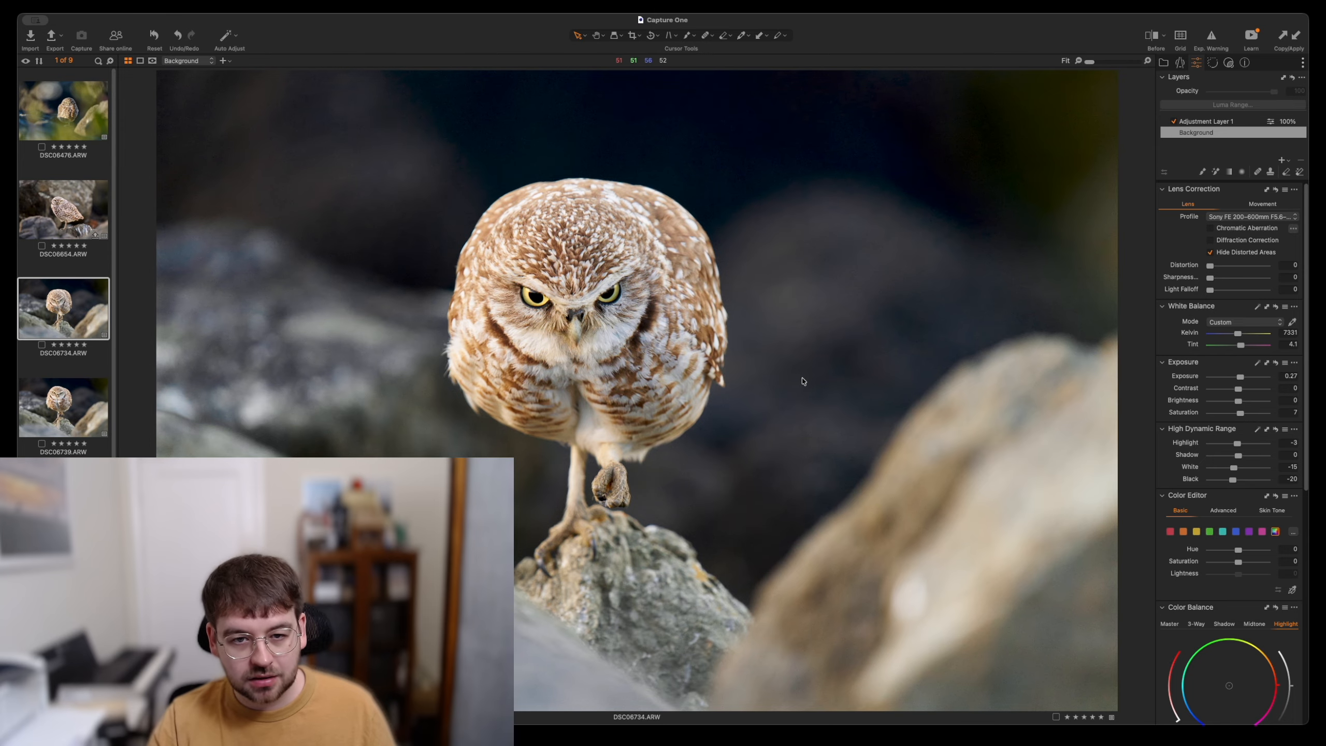
pyautogui.press('super+z')
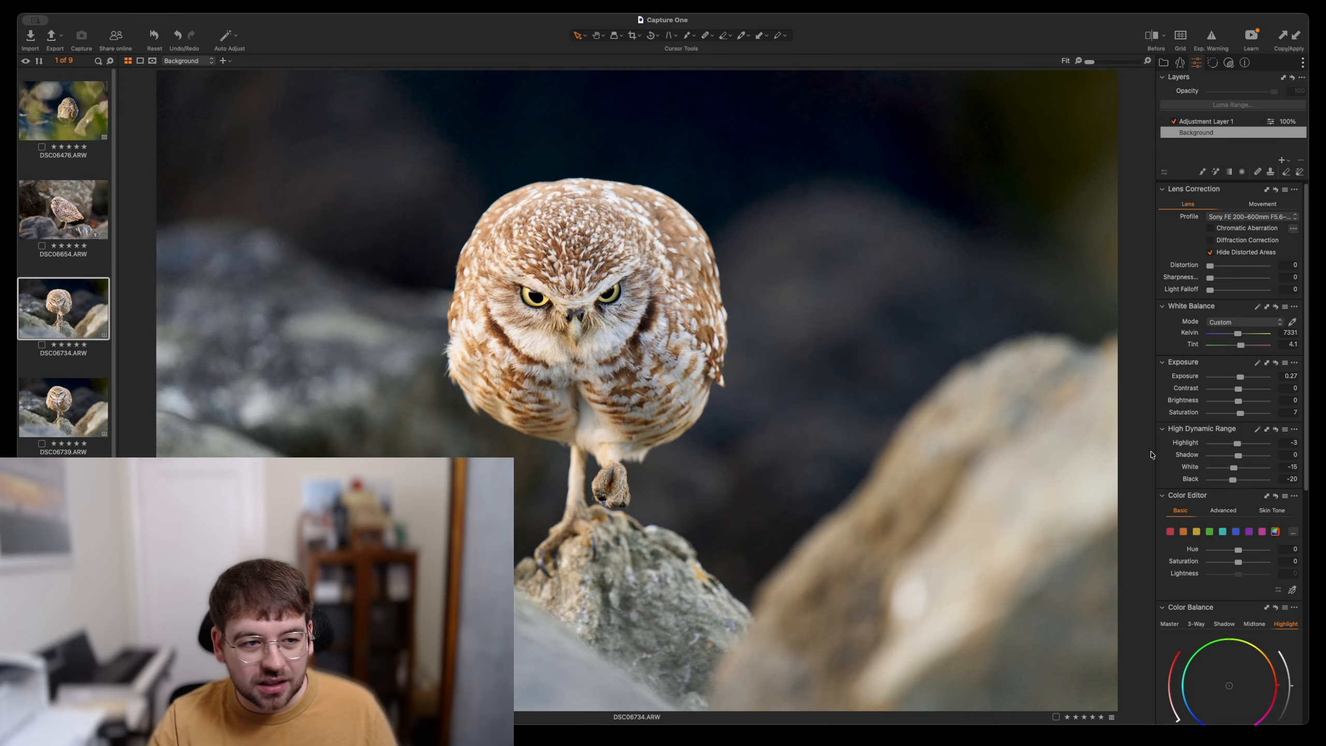
# - In the basic Color Editor, set the green Saturation to -57.3 and the cyan Hue to 10.5
pyautogui.click(1210, 533)
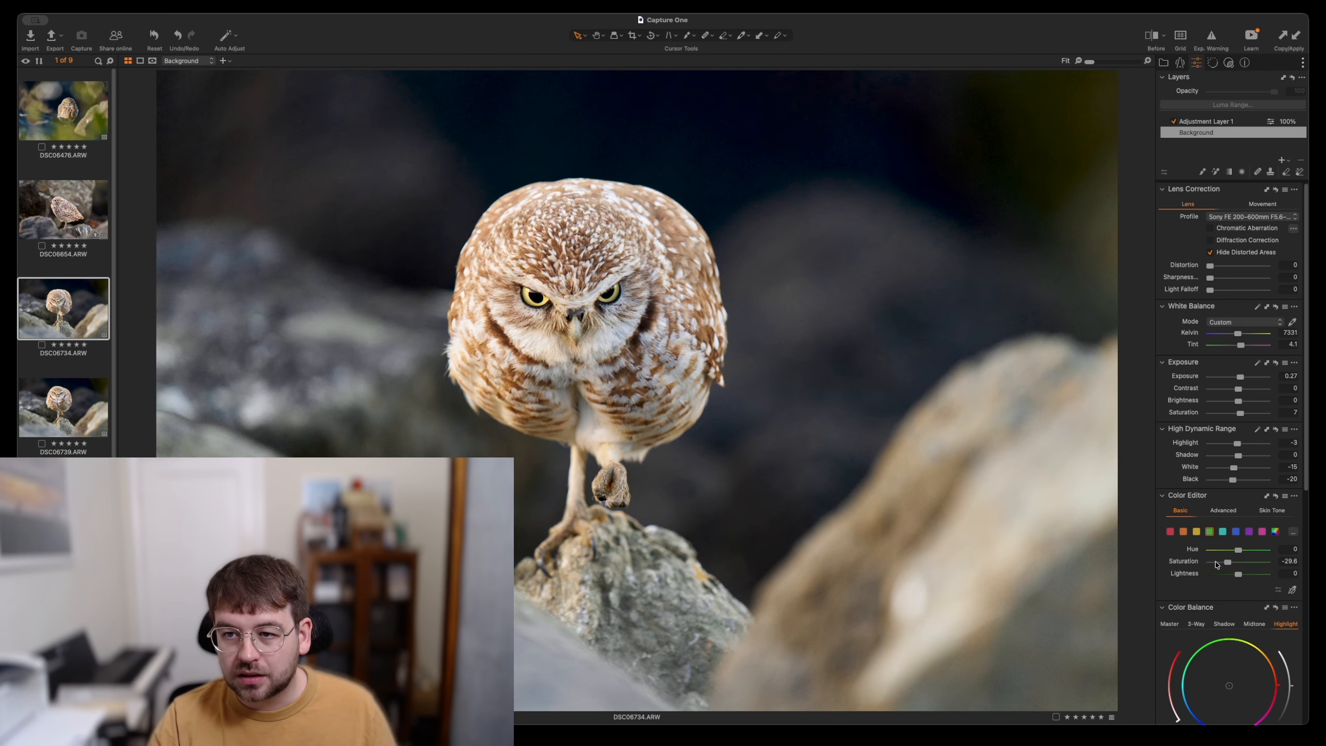
pyautogui.moveTo(1215, 563)
pyautogui.mouseDown()
pyautogui.moveTo(1235, 564)
pyautogui.moveTo(1219, 564)
pyautogui.mouseUp()
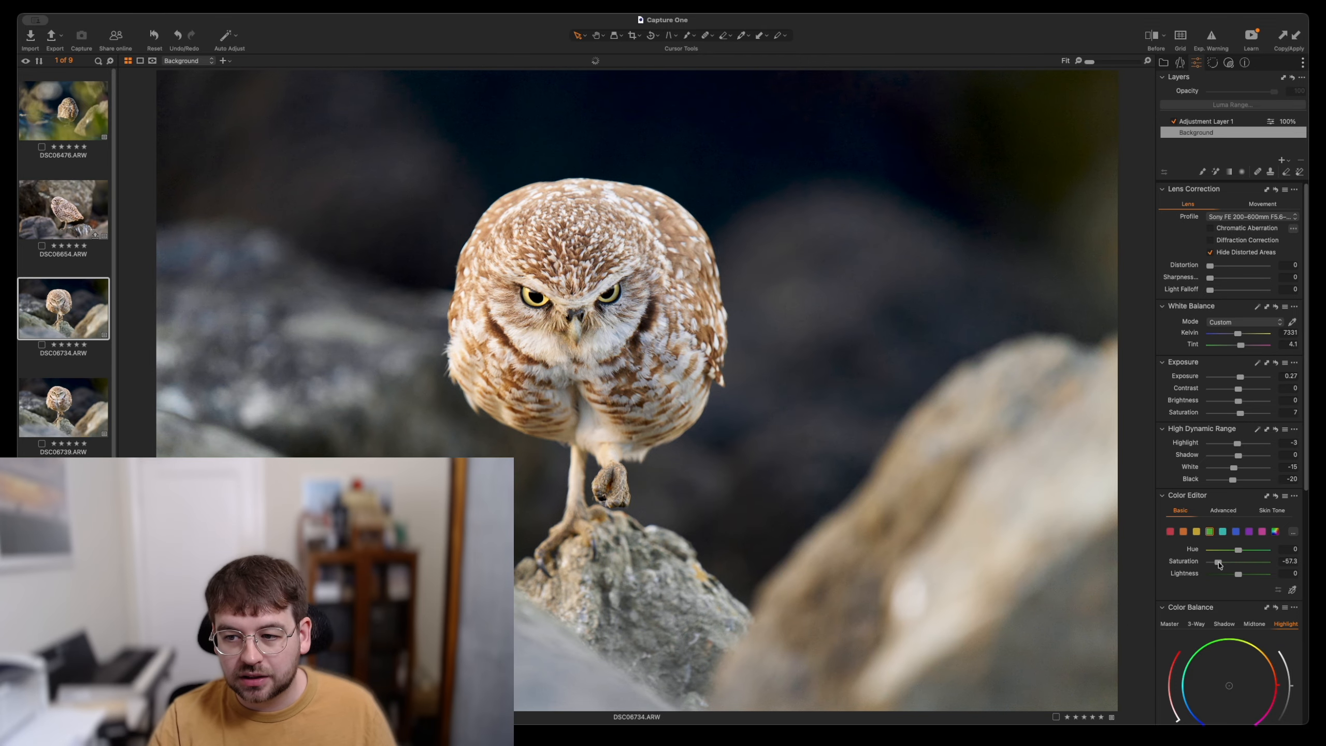
pyautogui.click(1223, 532)
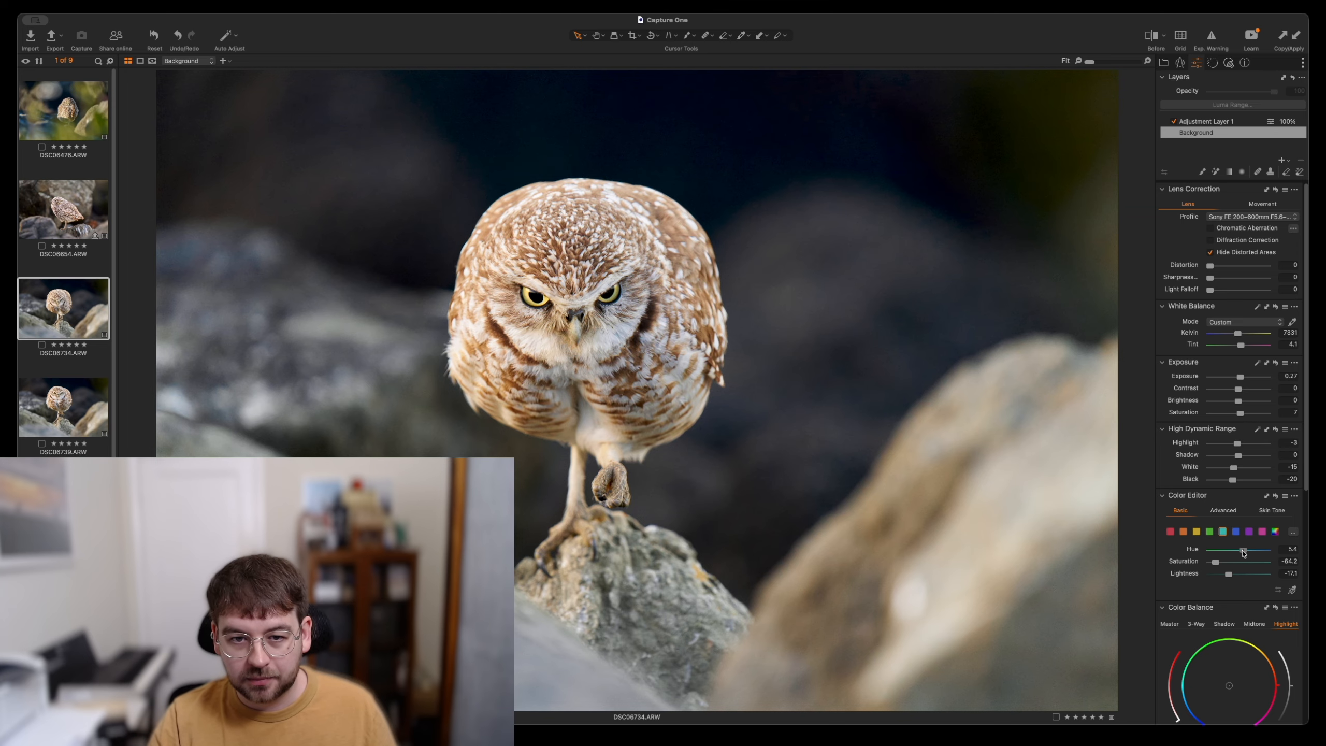
pyautogui.moveTo(1243, 553); pyautogui.dragTo(1248, 553)
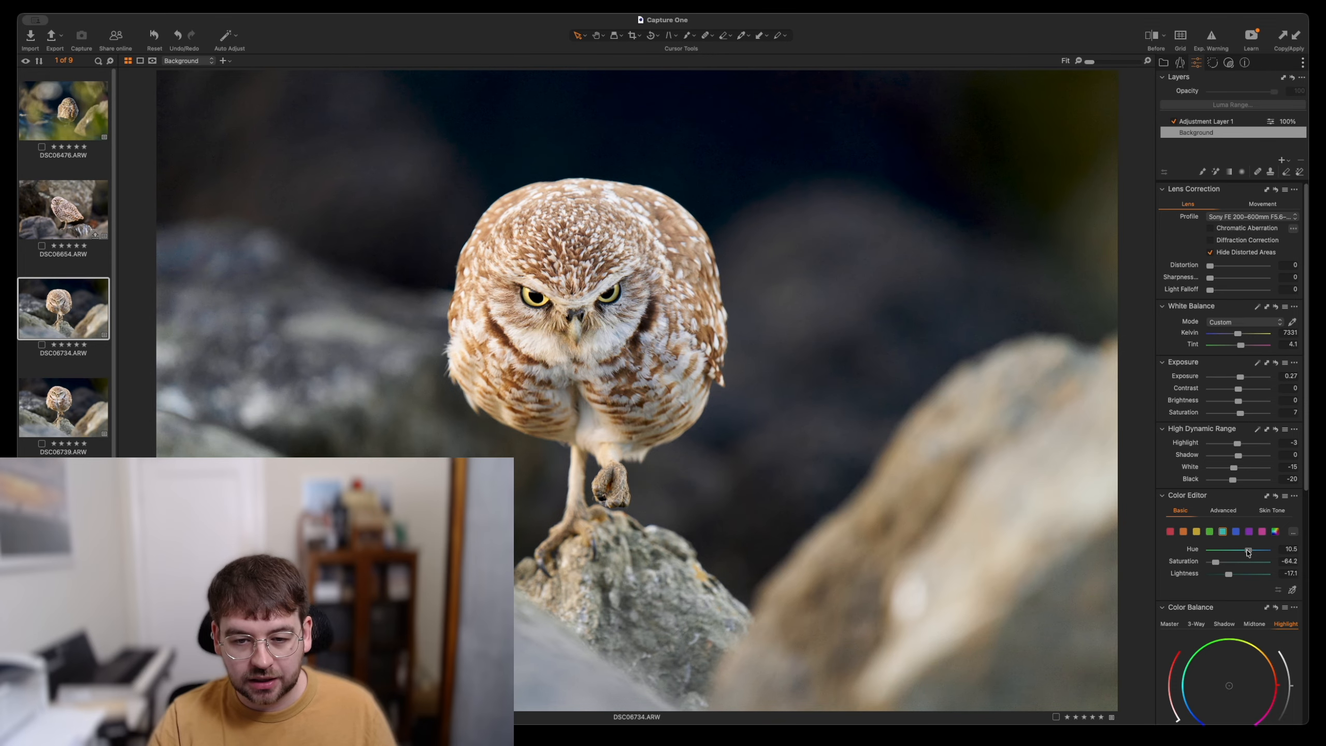
pyautogui.click(1236, 531)
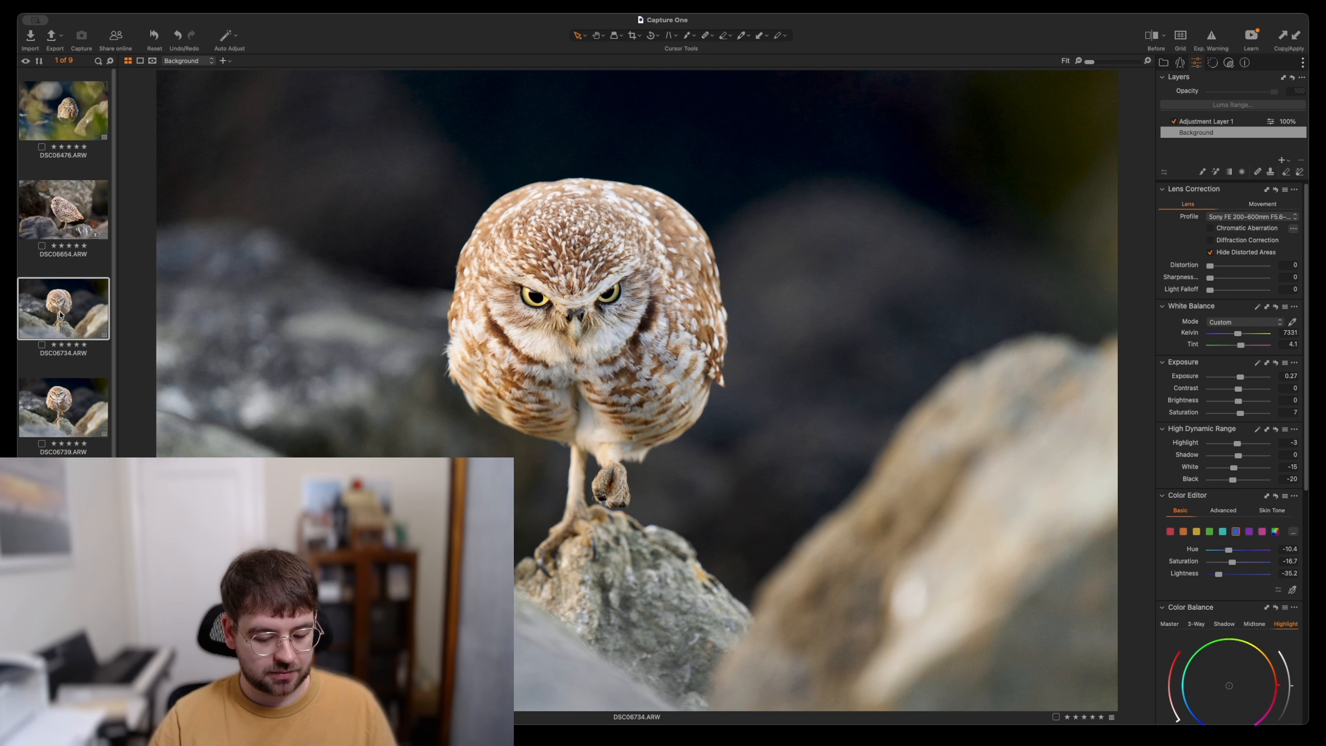
# - Apply the adjustments of DSC06734.ARW to DSC06739.ARW and remove the duplicated Adjustment Layer 1
pyautogui.press('Down')
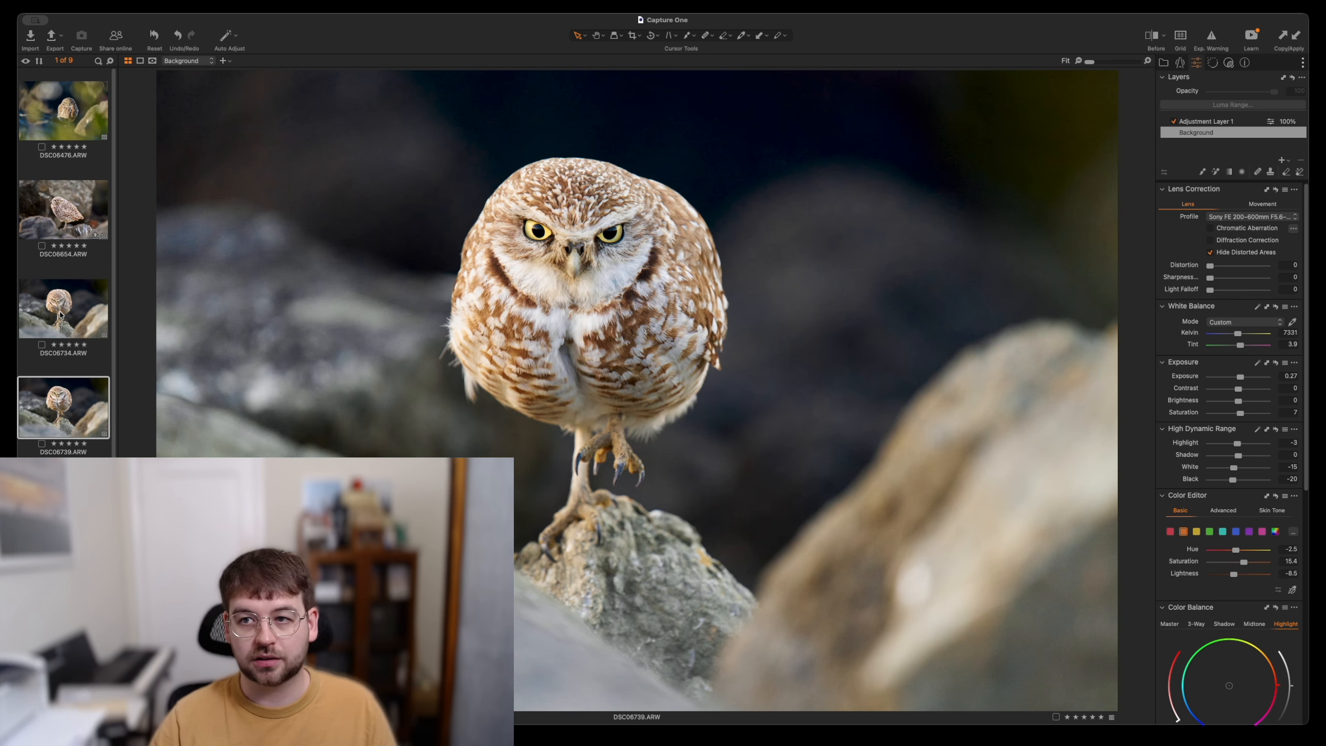
pyautogui.click(1172, 134)
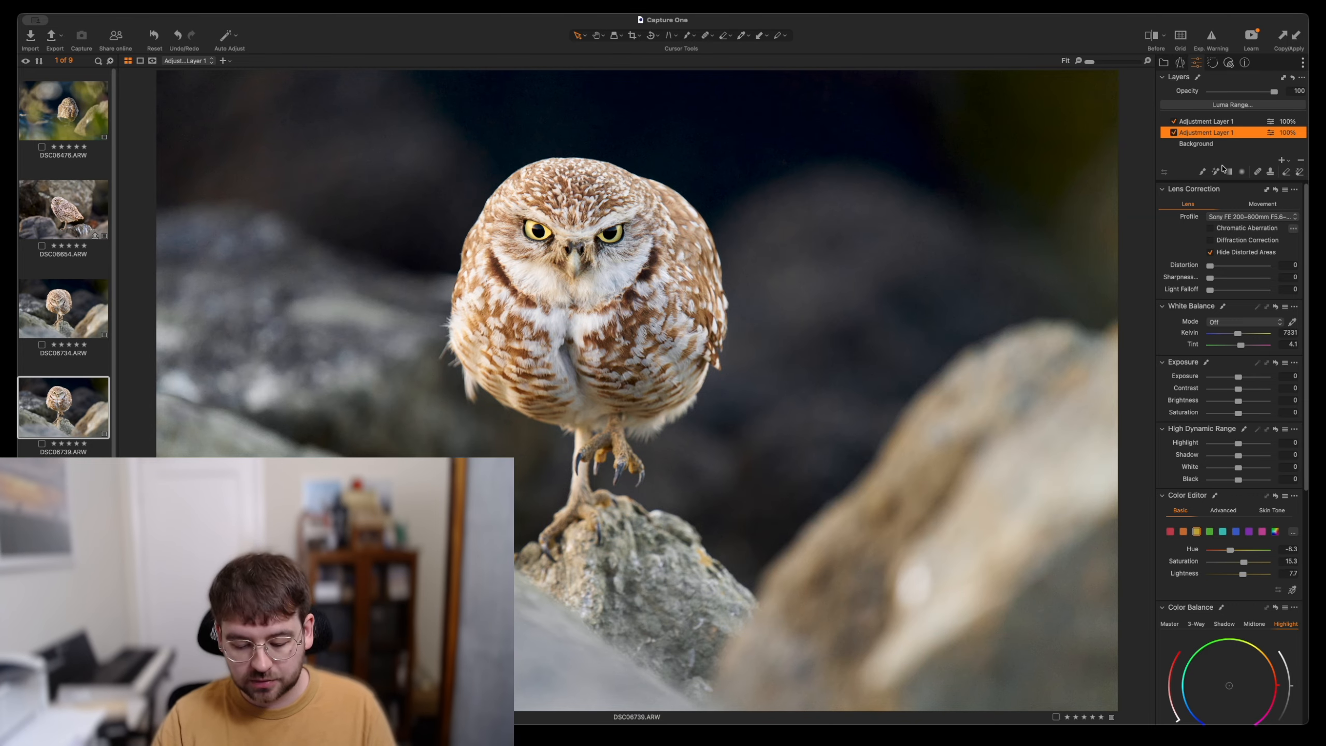
pyautogui.click(1173, 133)
# - Rename the eye-mask adjustment layer on DSC06739.ARW as m and select the Background layer
pyautogui.click(1178, 122)
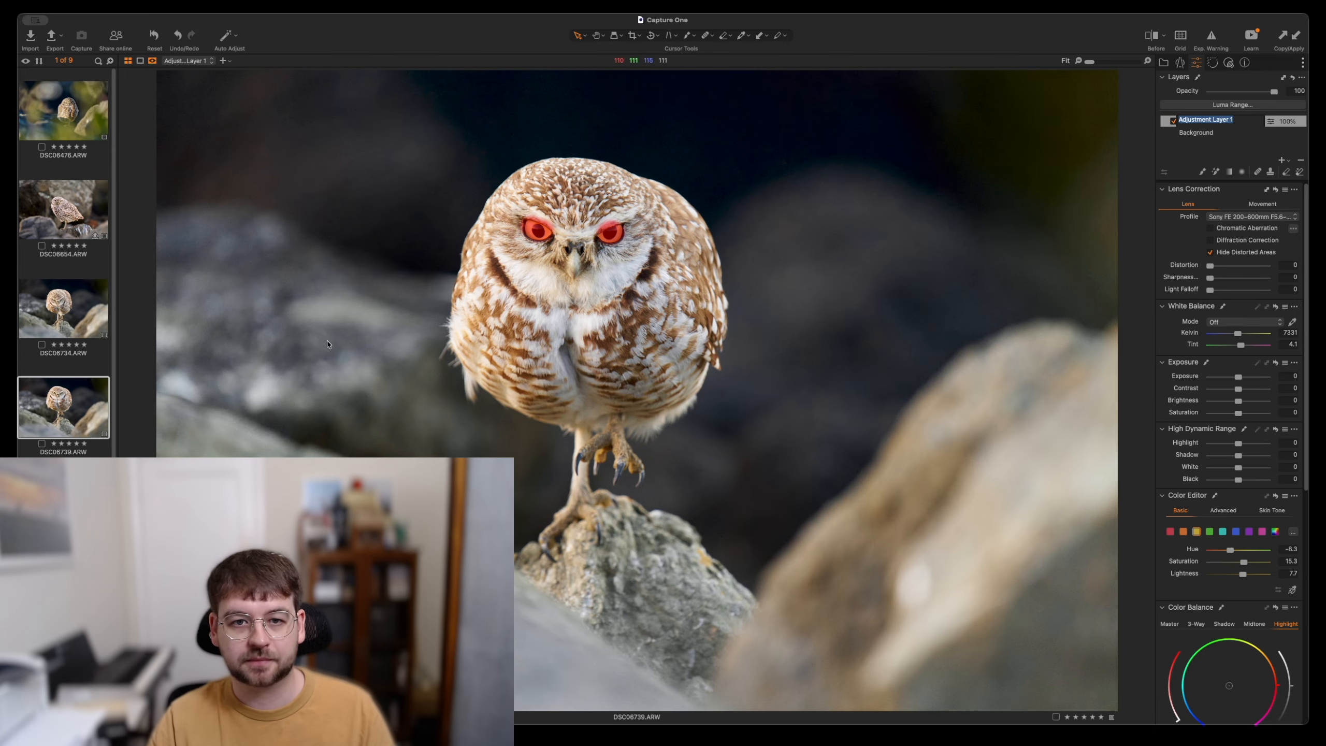
pyautogui.write('m')
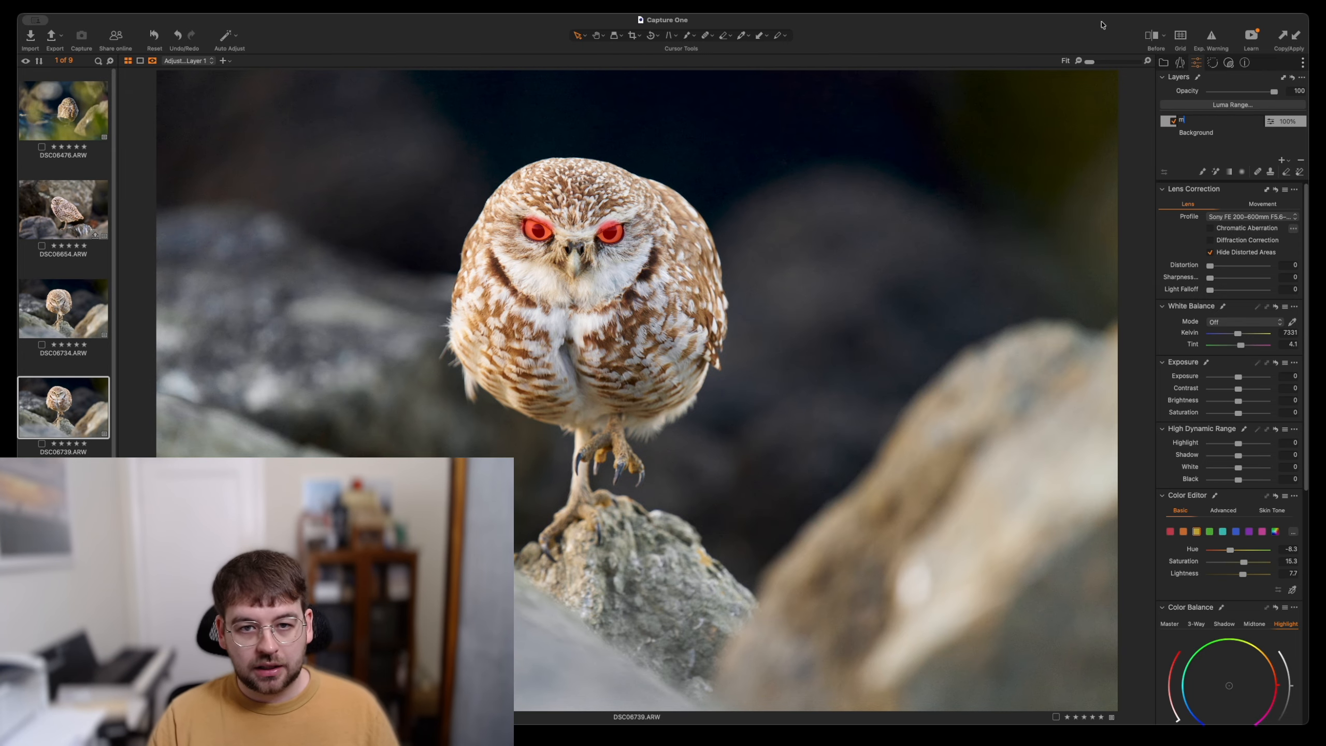
pyautogui.click(1194, 132)
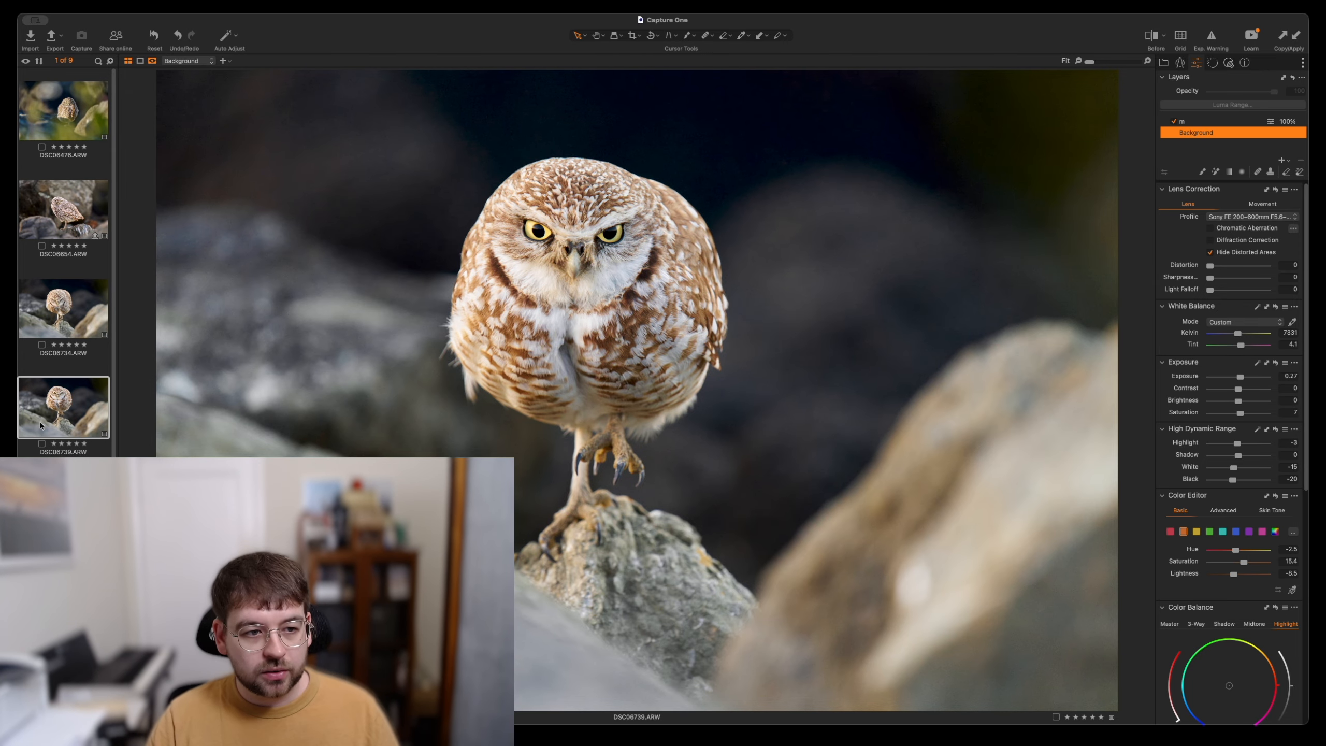
# - On the Background layer of DSC06654.ARW, set the Exposure to 1.4 and the Highlight to -48
pyautogui.press('Up')
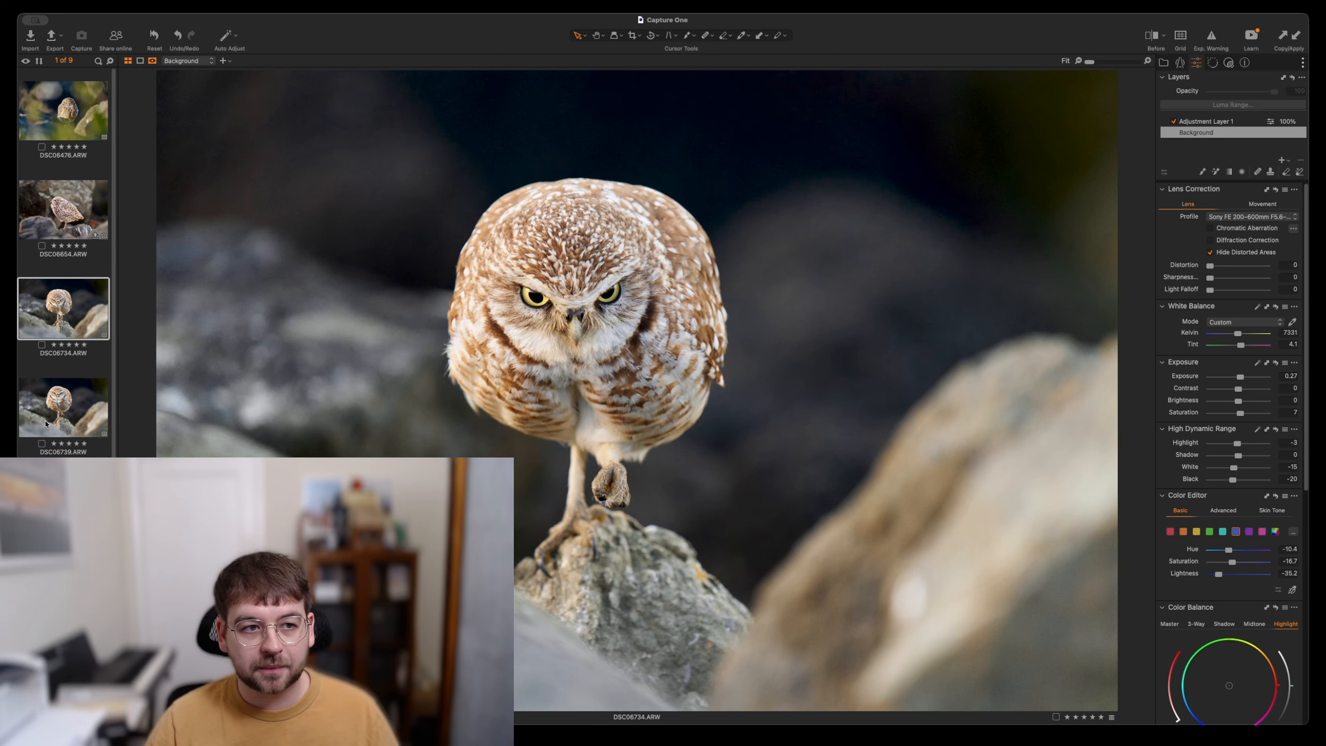
pyautogui.press('Up')
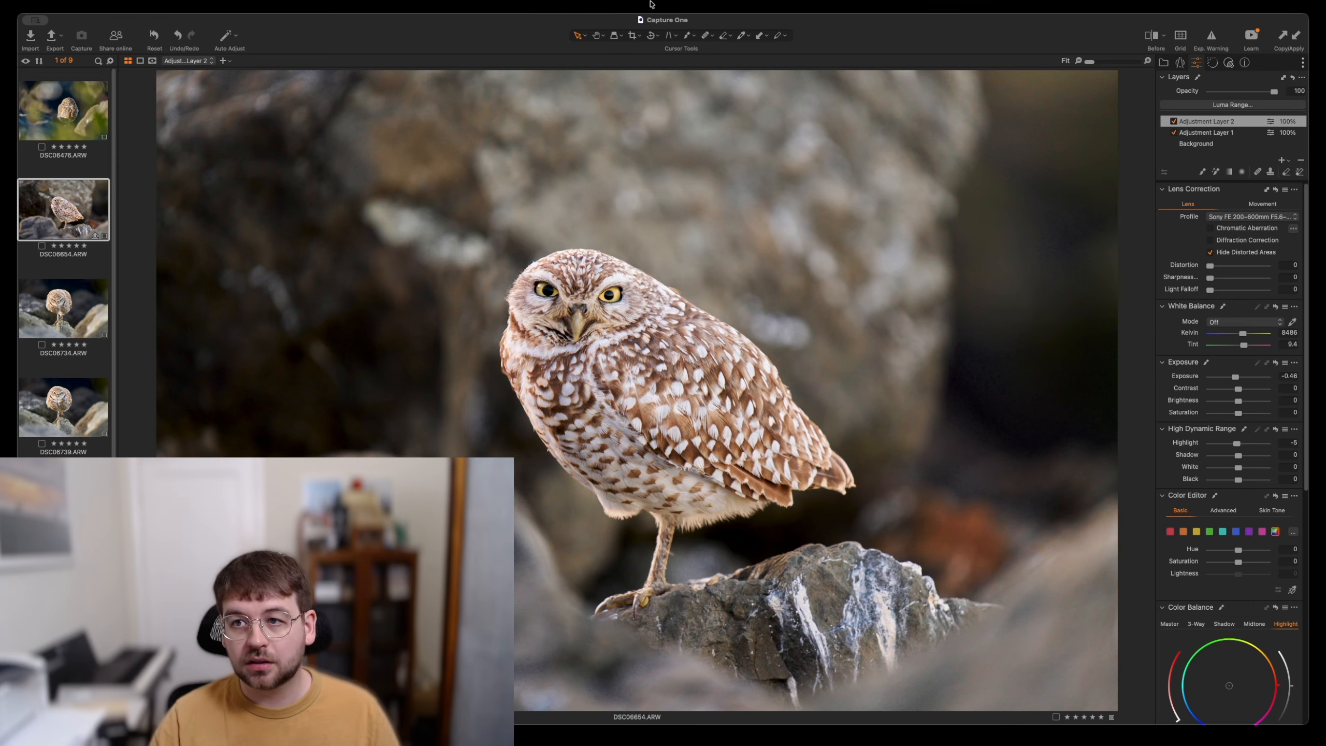
pyautogui.click(1196, 144)
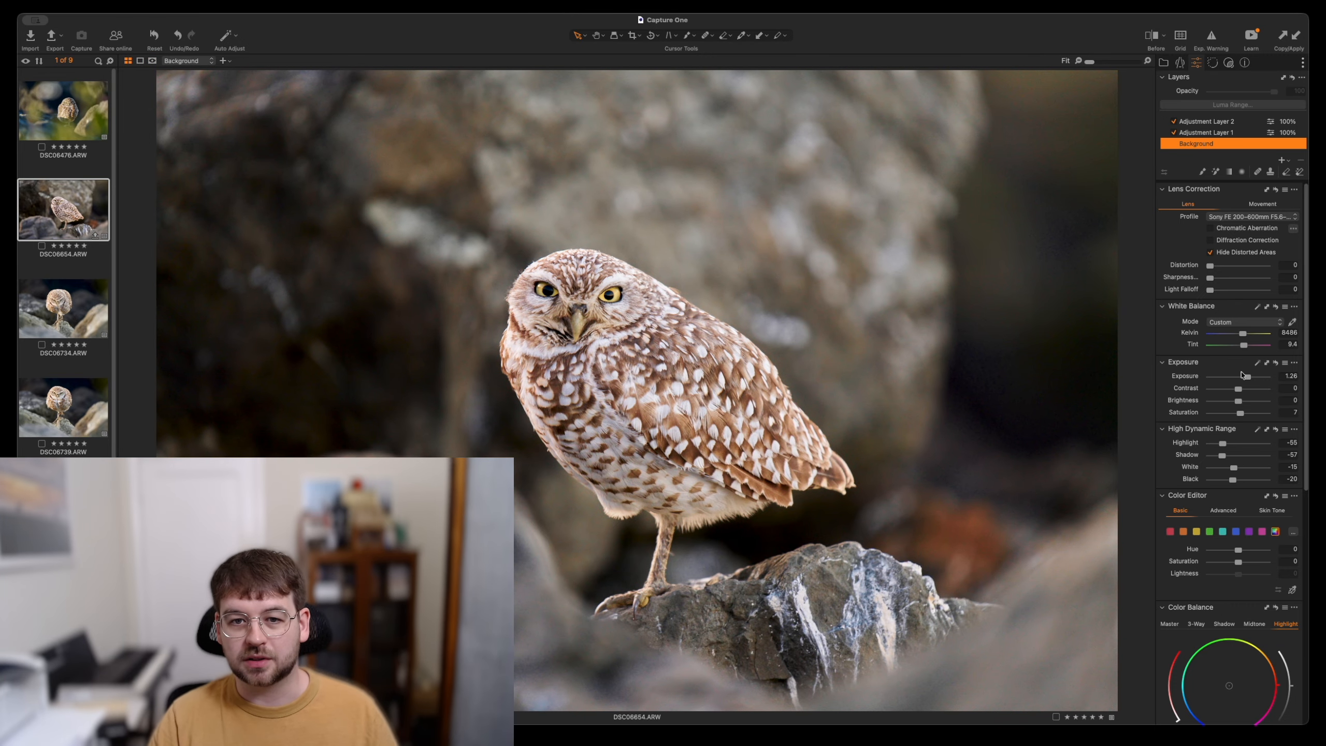
pyautogui.moveTo(1248, 377); pyautogui.dragTo(1249, 377)
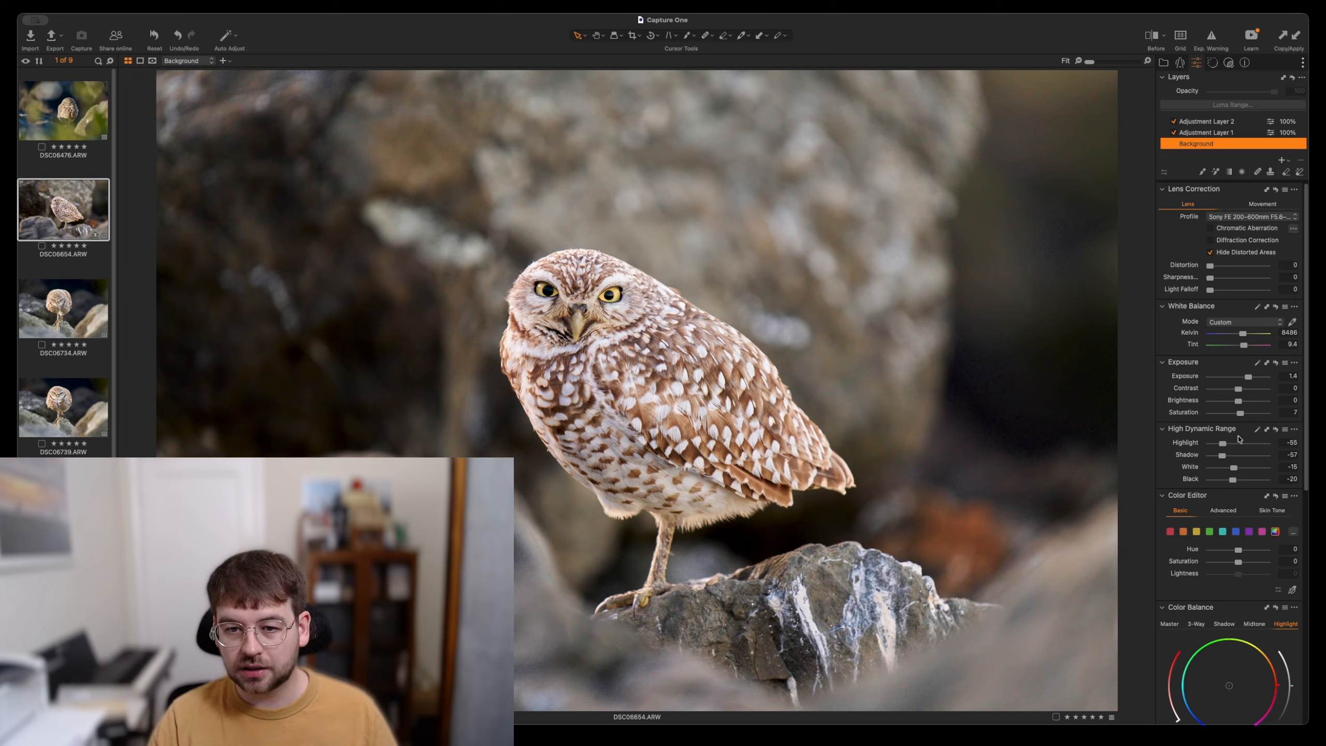
pyautogui.moveTo(1223, 443); pyautogui.dragTo(1225, 446)
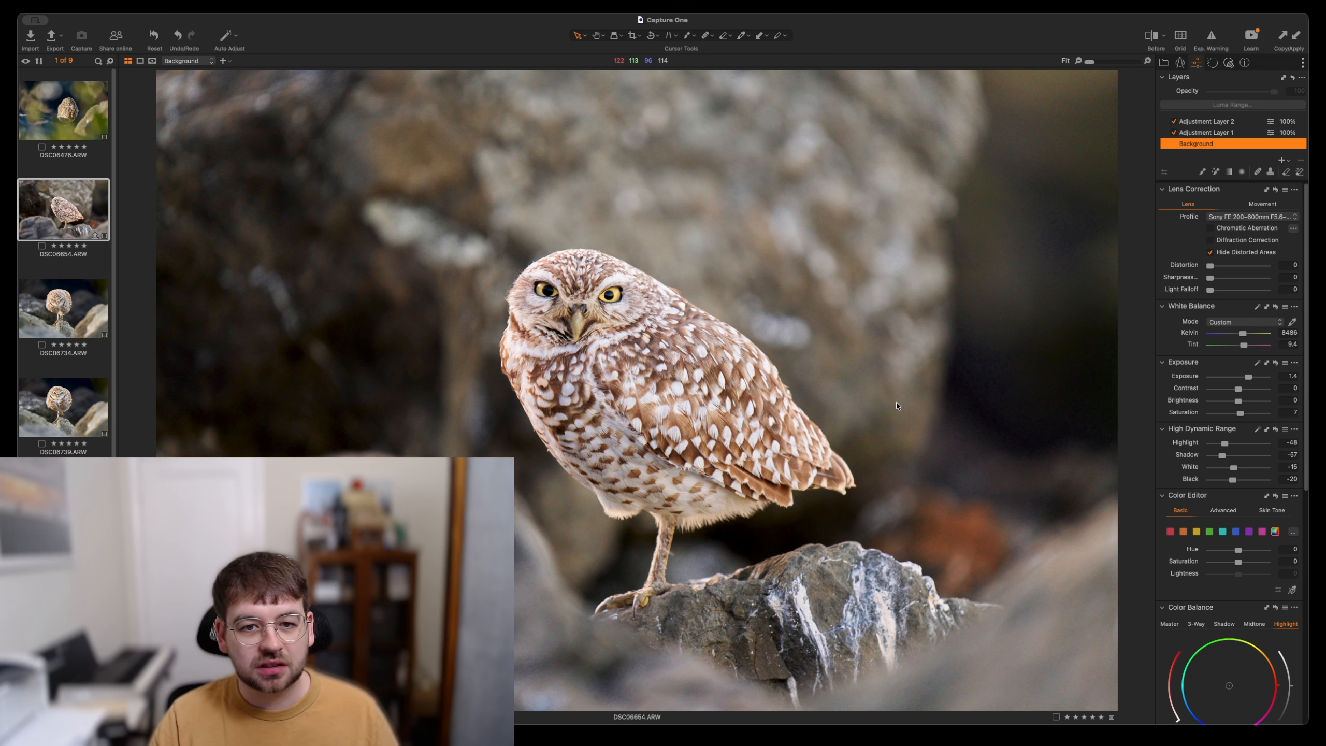
# - In the Color Editor, set the purple Saturation to -34 and reset the orange Hue to 0
pyautogui.click(1249, 532)
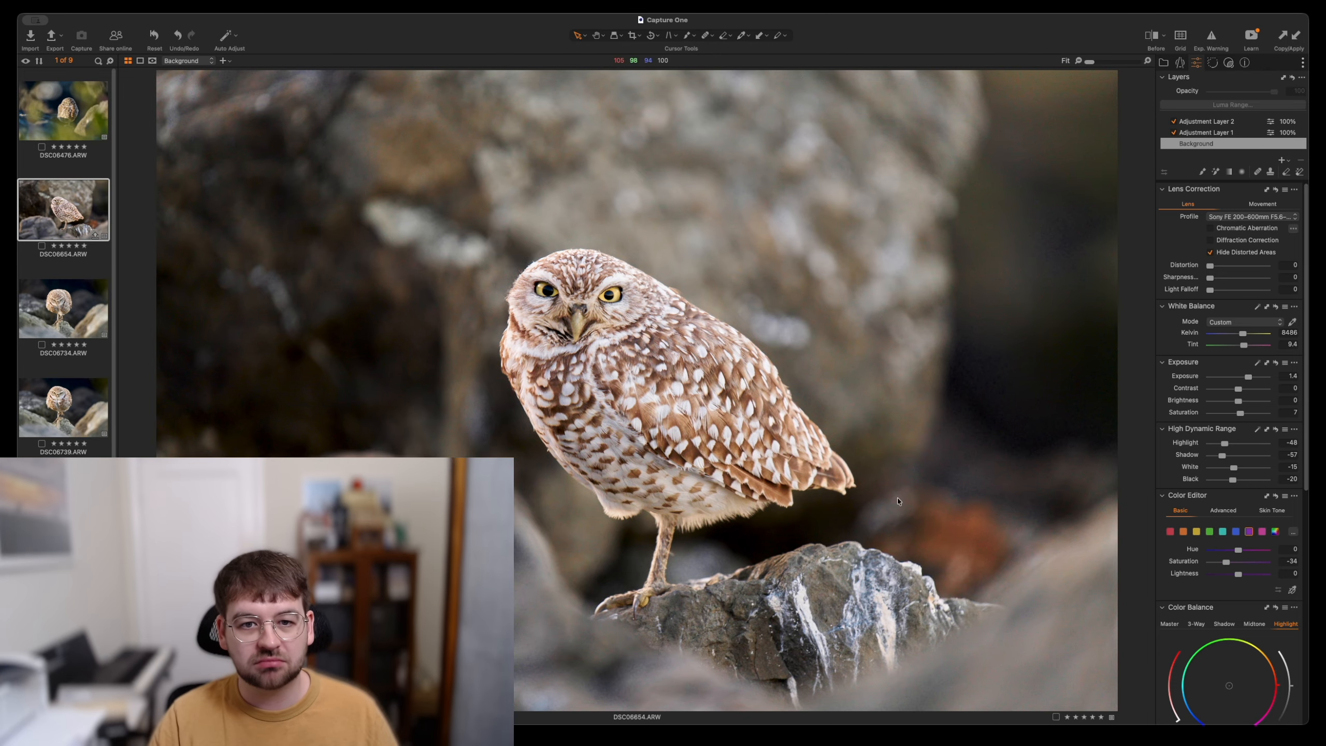
pyautogui.click(1183, 532)
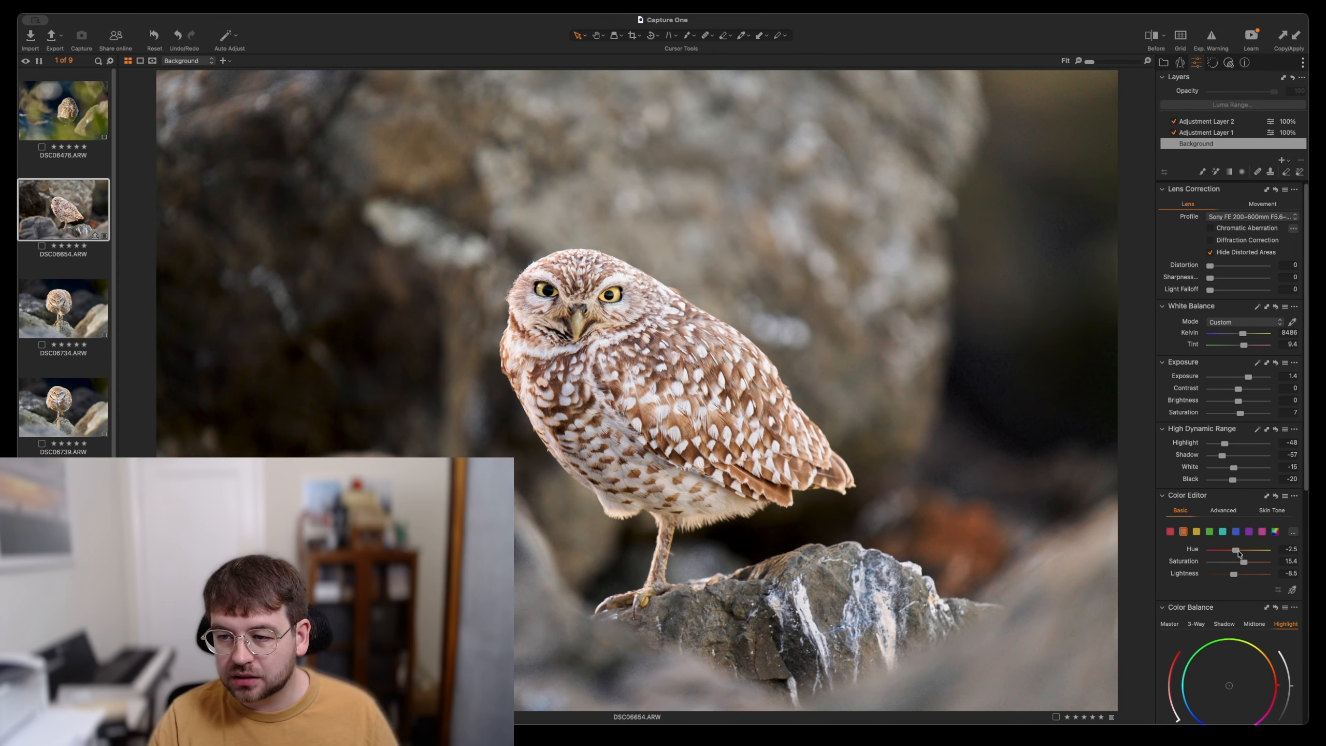
pyautogui.doubleClick(1236, 550)
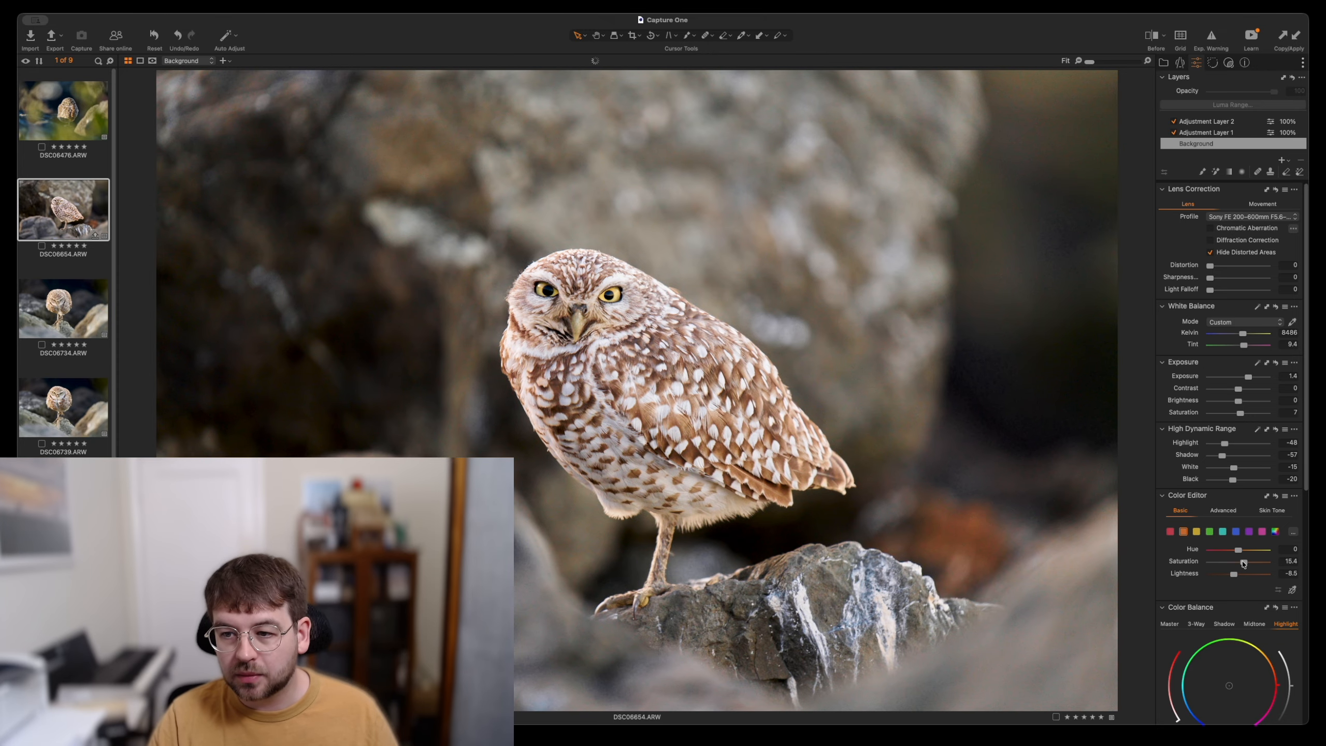
# - Undo a trial boost of the orange Saturation and set the overall Saturation in Exposure to 24 instead
pyautogui.moveTo(1244, 563); pyautogui.dragTo(1250, 563)
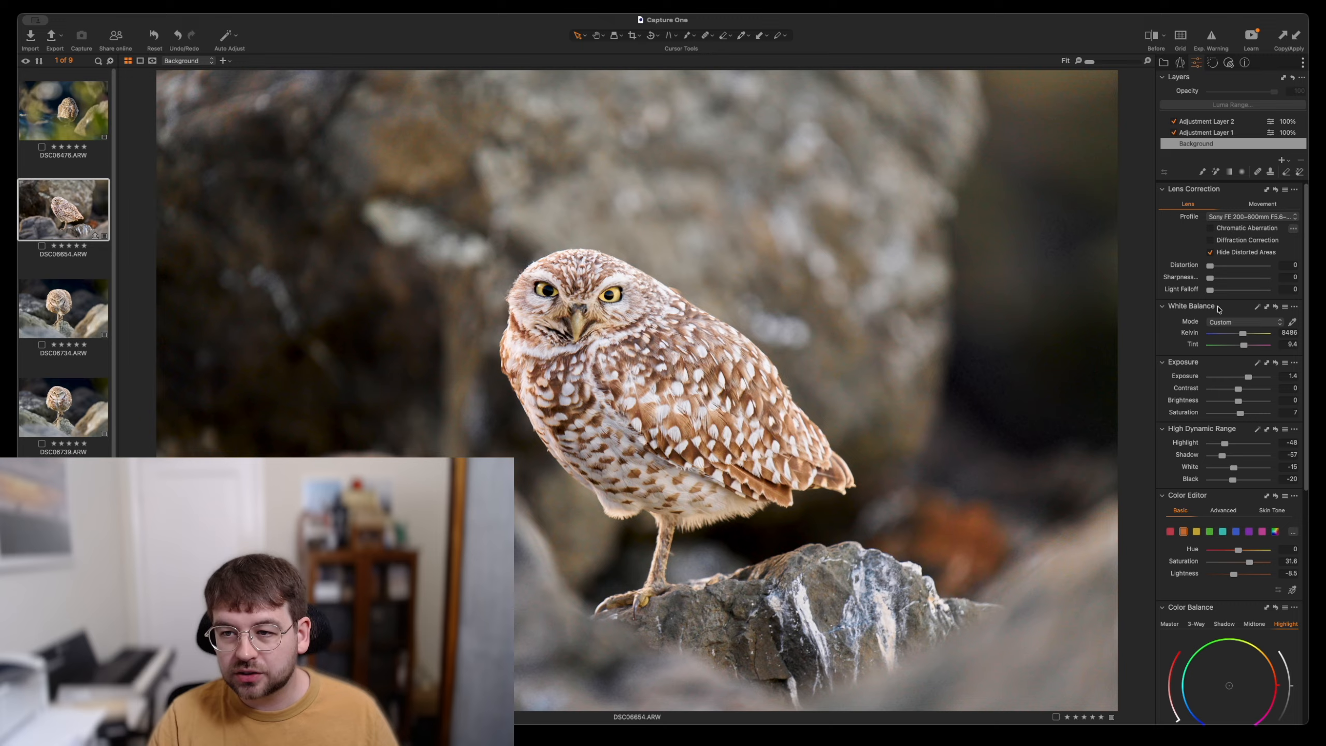
pyautogui.press('super+z')
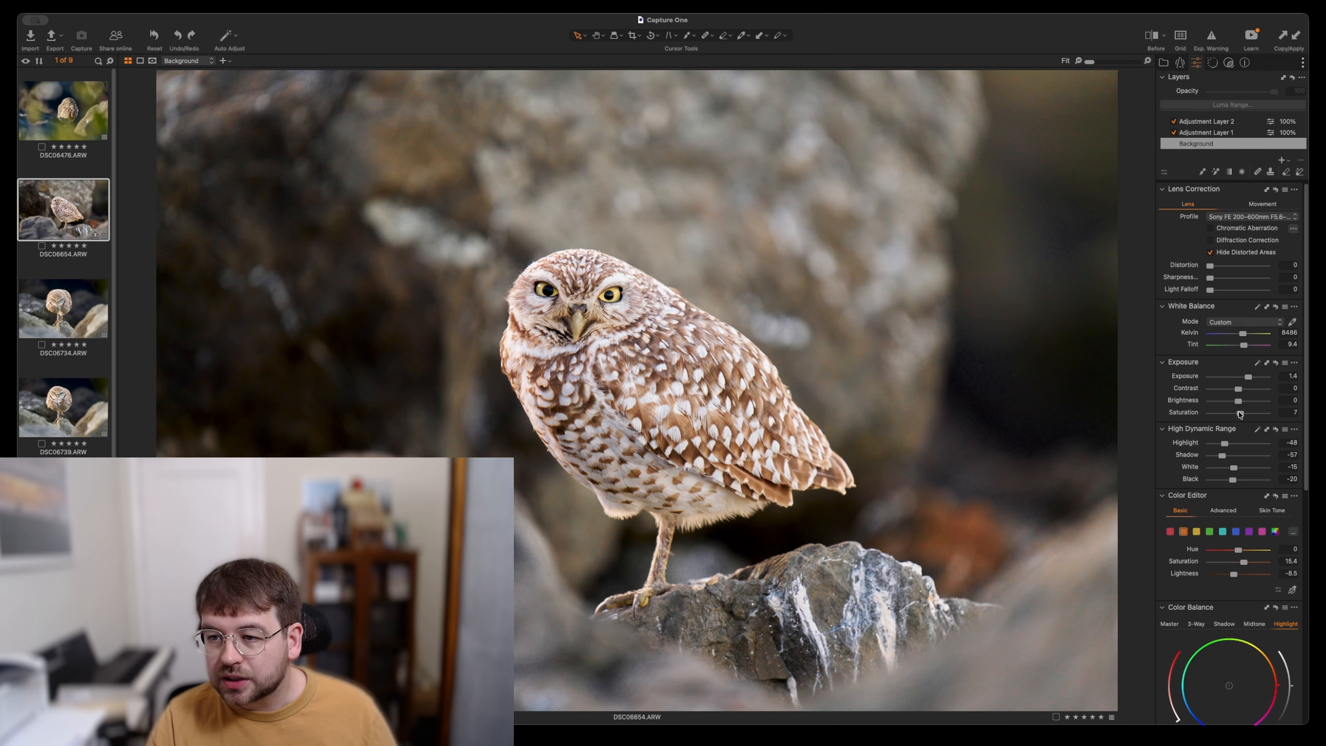
pyautogui.moveTo(1240, 413); pyautogui.dragTo(1246, 415)
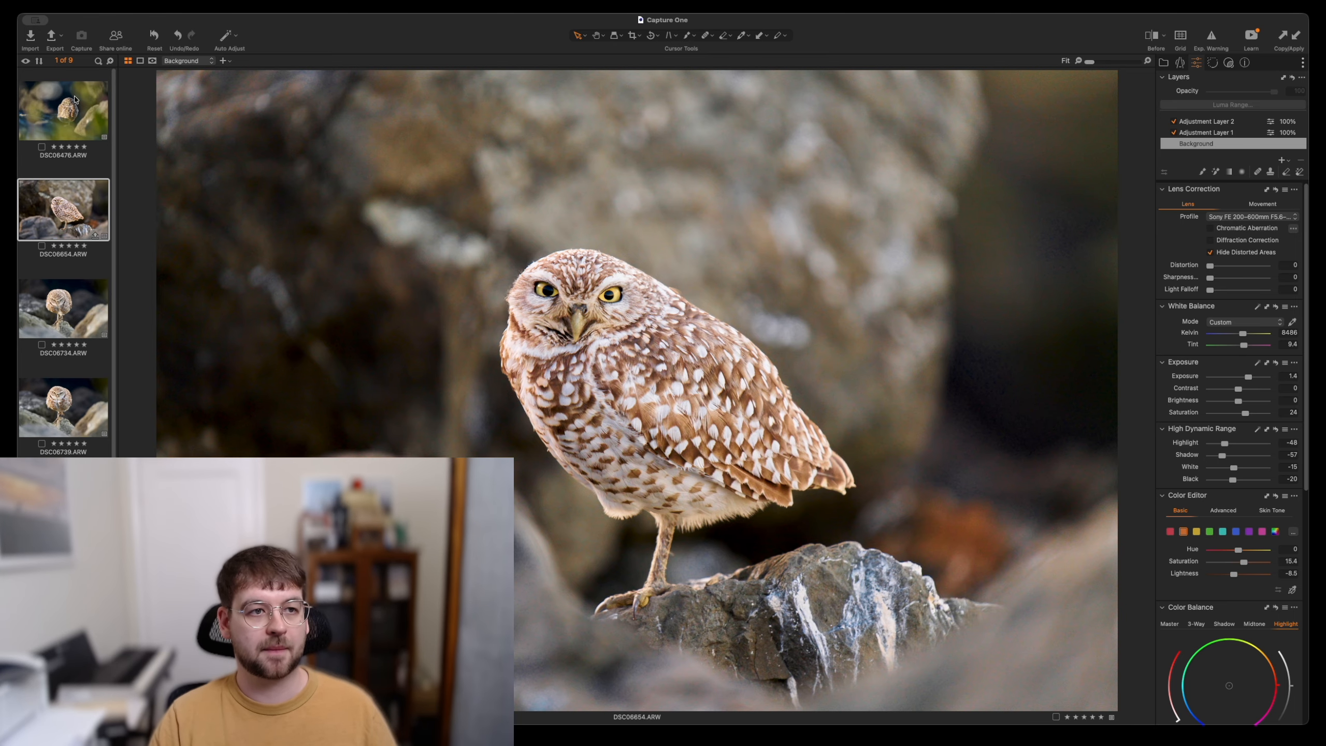
# - On the Background layer of DSC06476.ARW, set the Tint to 6.7 and the purple Saturation to -52.4
pyautogui.click(81, 119)
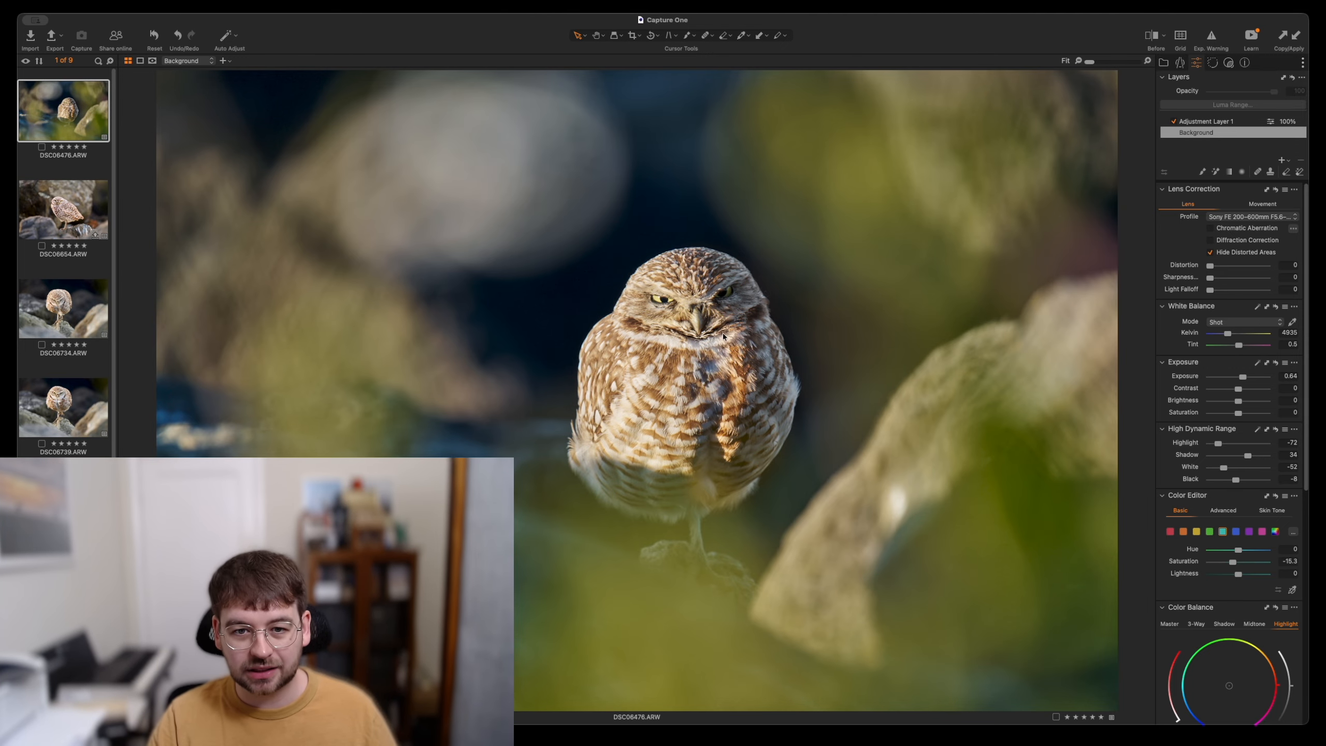
pyautogui.click(1227, 132)
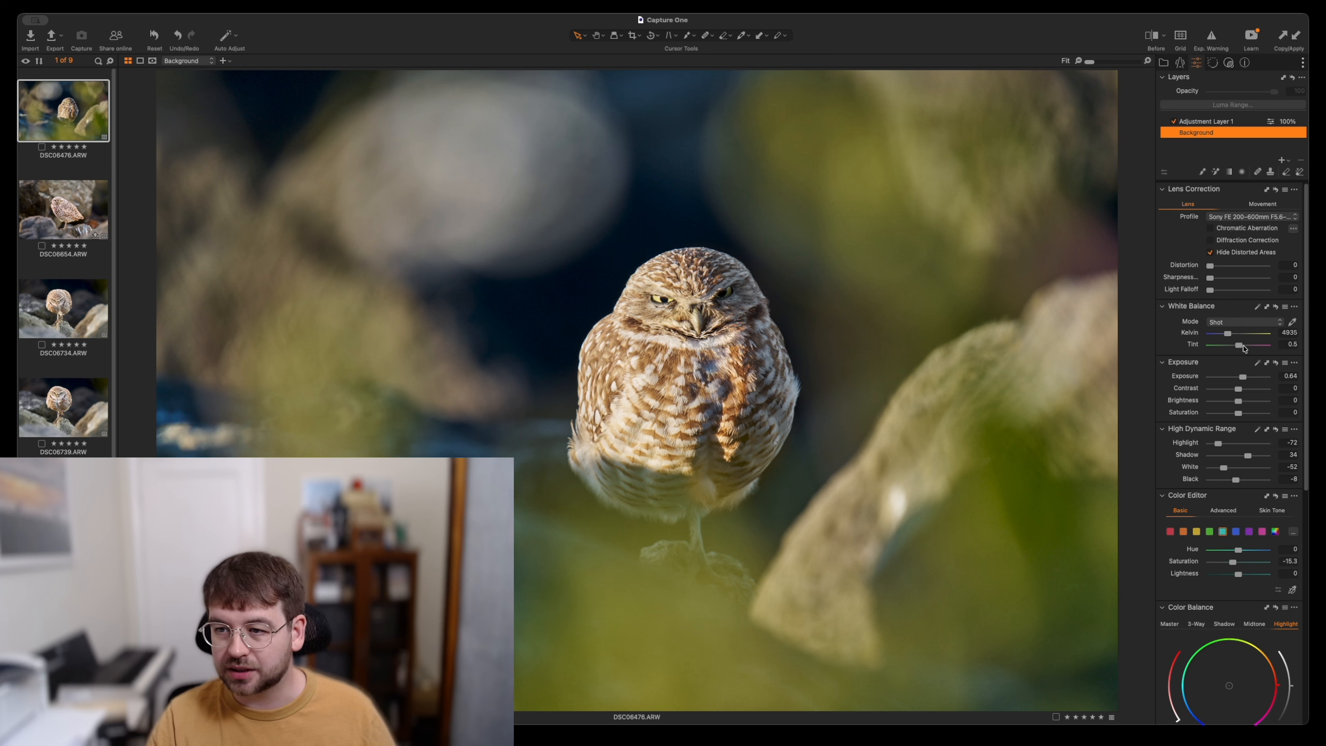
pyautogui.moveTo(1241, 347); pyautogui.dragTo(1242, 348)
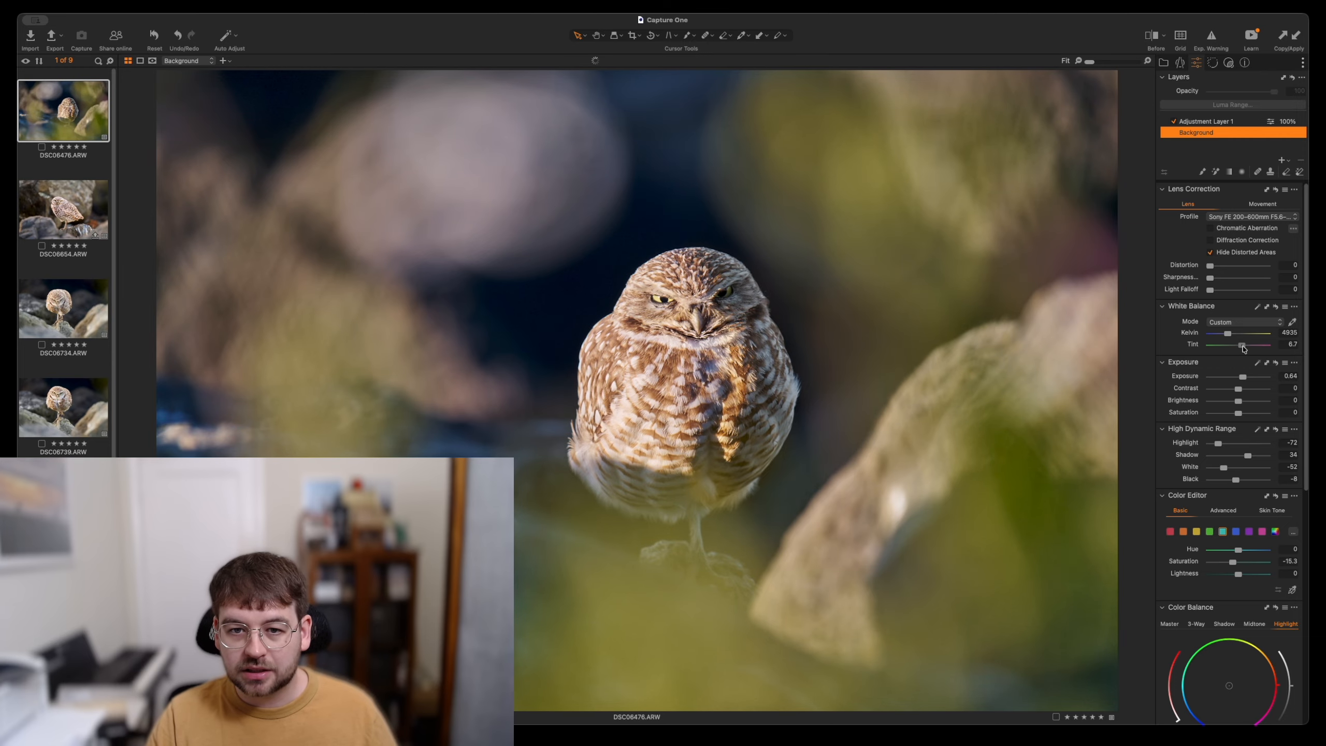
pyautogui.click(1248, 532)
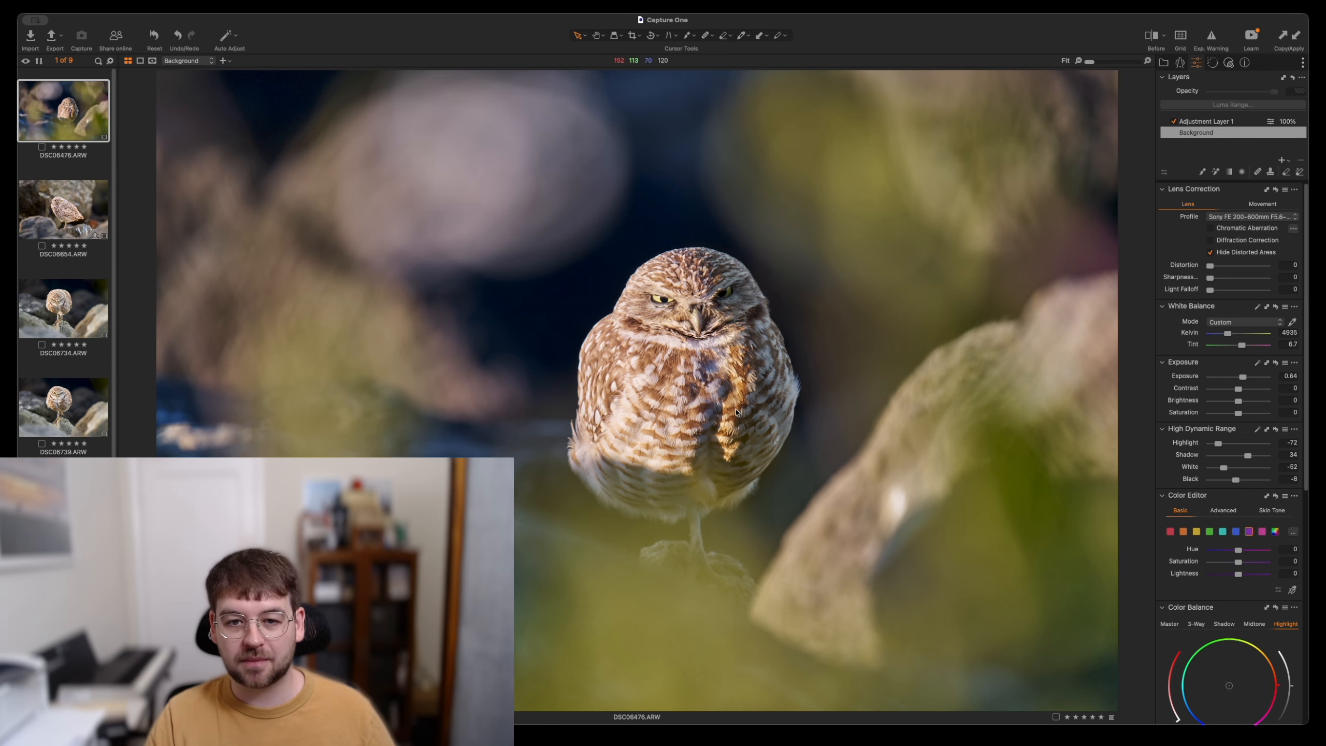
pyautogui.moveTo(1238, 561); pyautogui.dragTo(1218, 566)
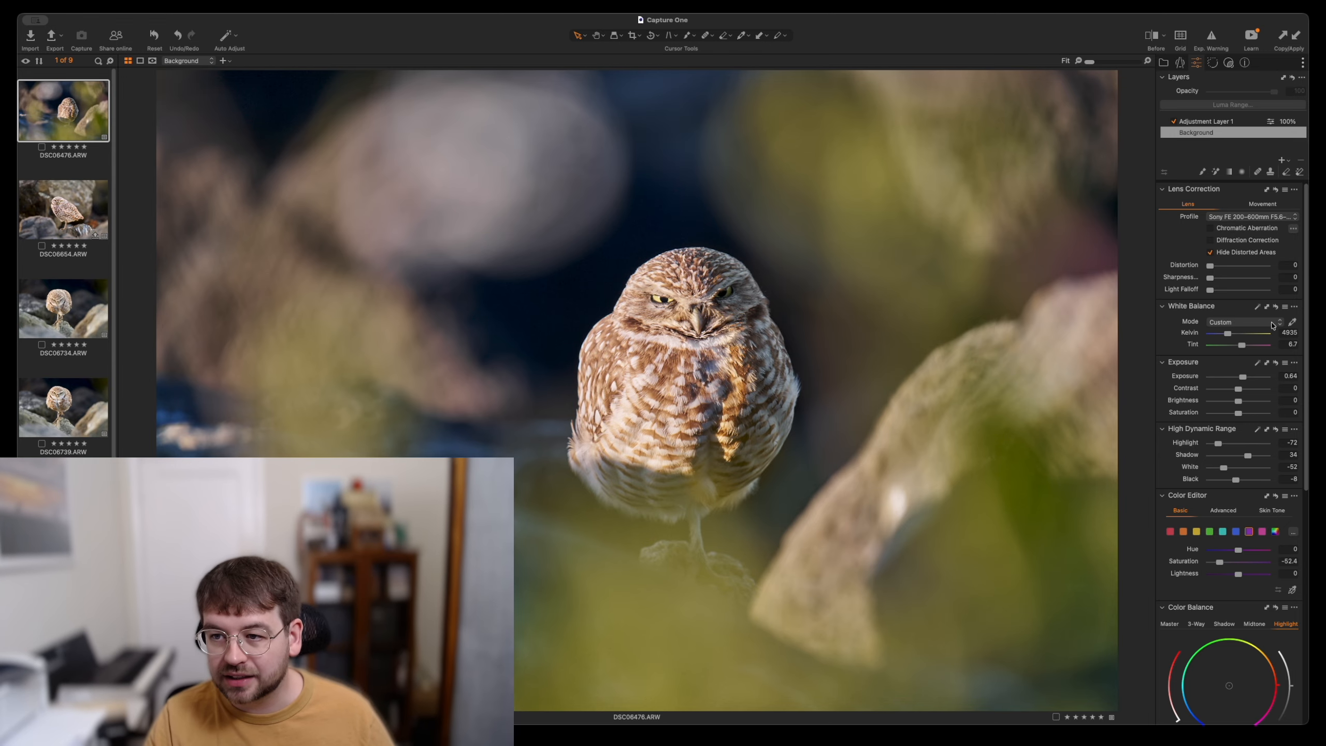
# - Set the Tint of DSC06476.ARW to 4.7 and its Exposure to 0.85, undoing a trial Kelvin change
pyautogui.moveTo(1244, 347); pyautogui.dragTo(1243, 347)
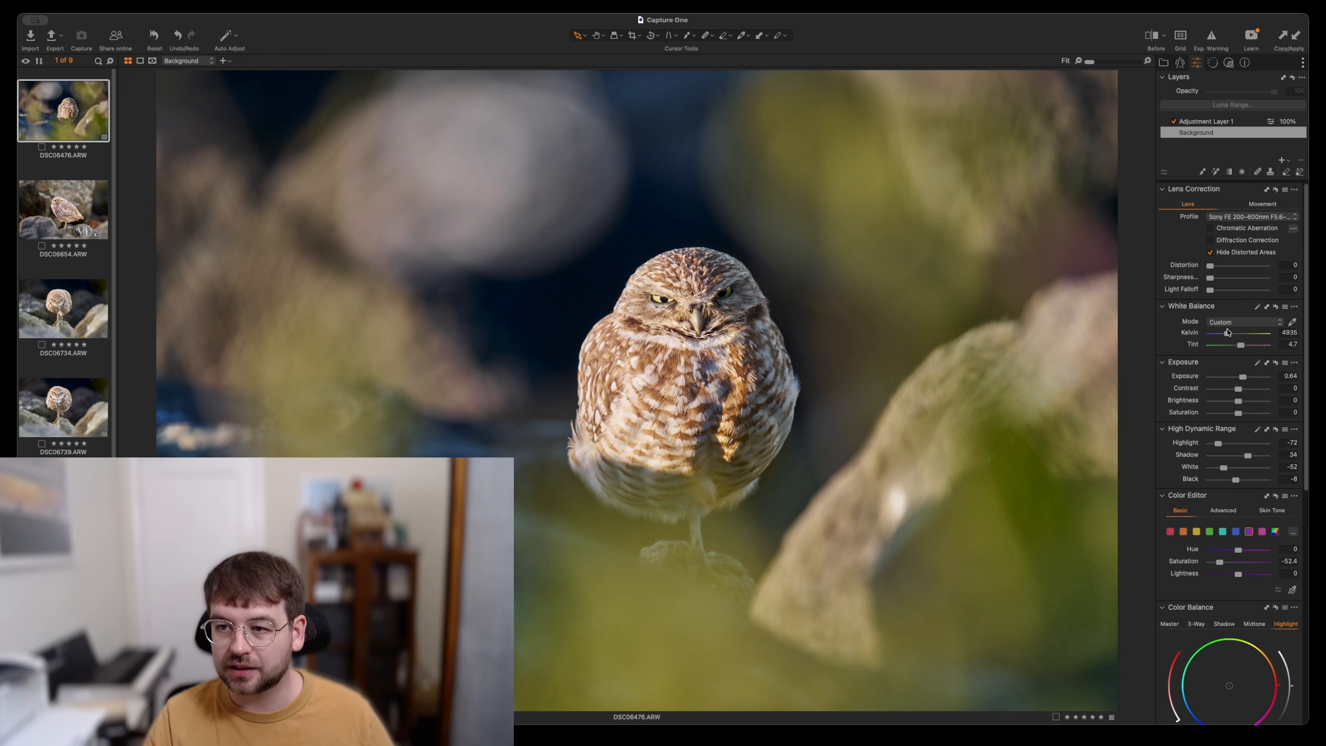
pyautogui.moveTo(1228, 333); pyautogui.dragTo(1225, 335)
pyautogui.press('super+z')
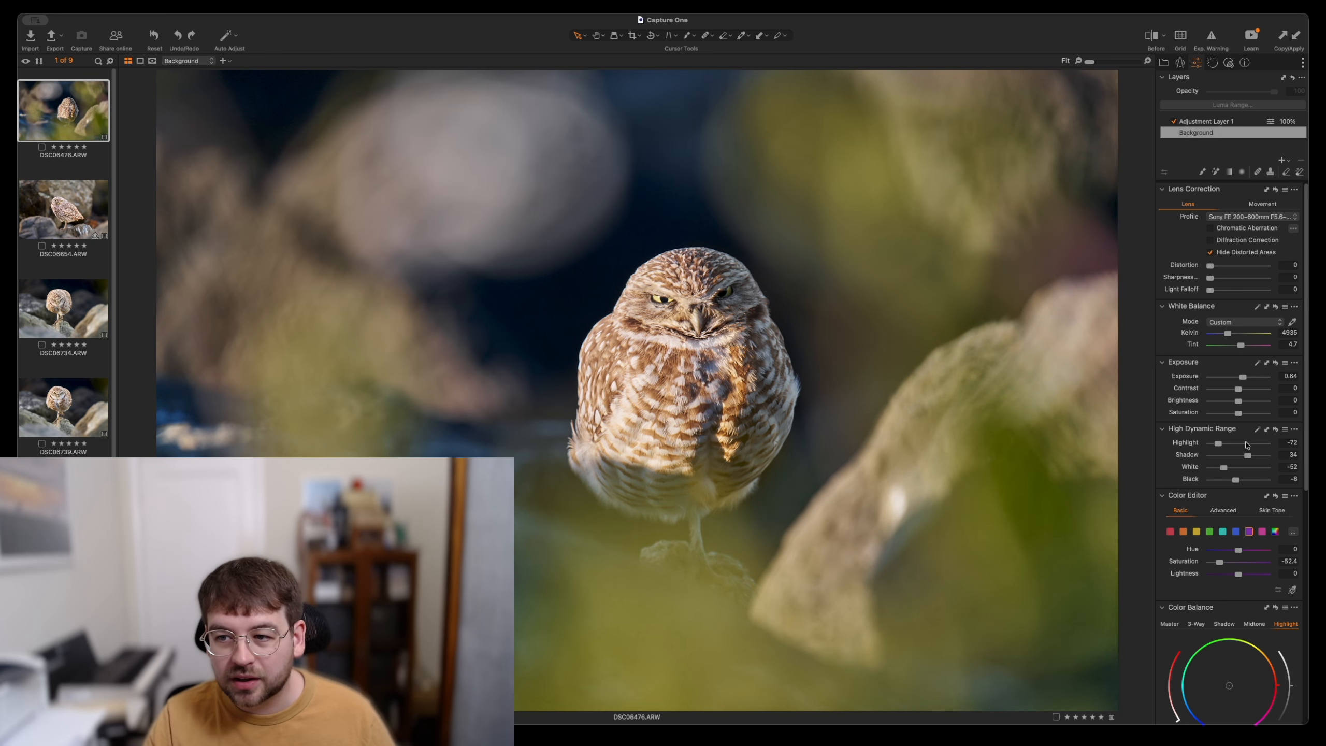
pyautogui.moveTo(1243, 376); pyautogui.dragTo(1248, 379)
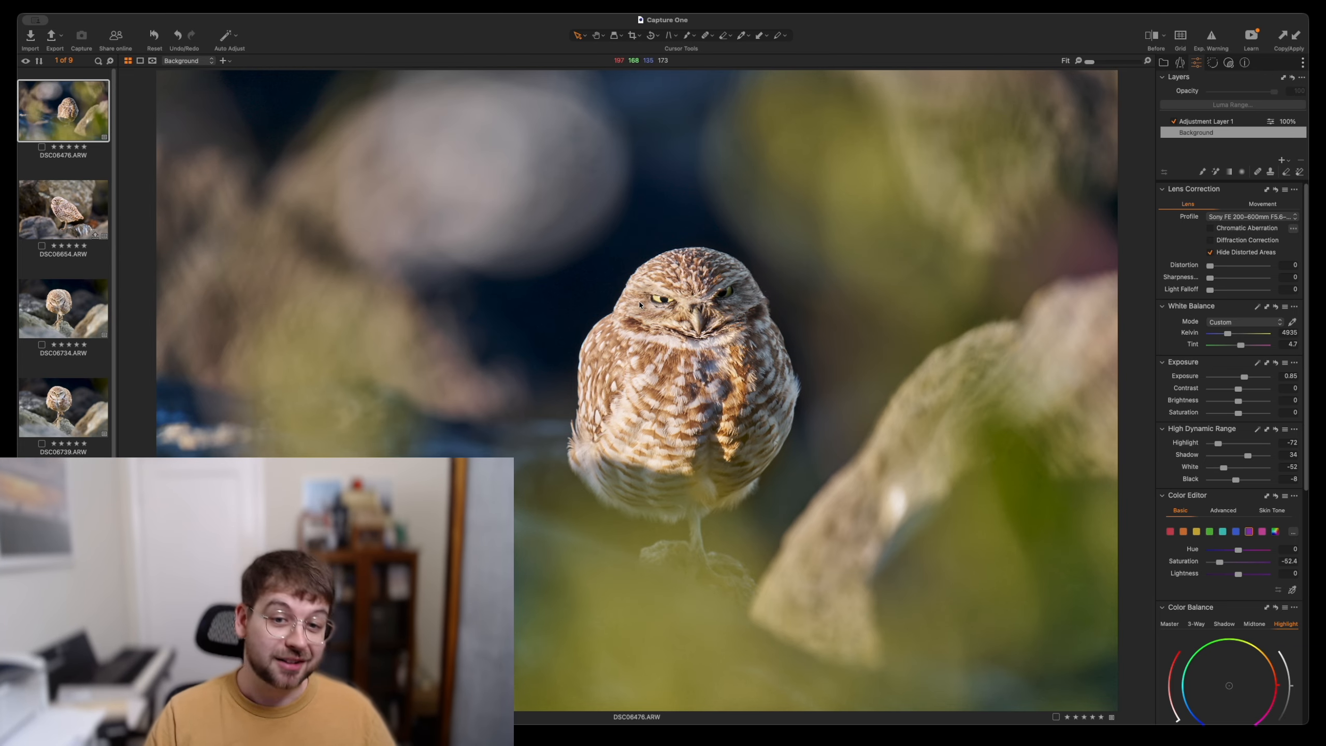
# - View the four edited owl photos one after another to compare them, ending on DSC06476.ARW
pyautogui.click(47, 224)
pyautogui.click(83, 320)
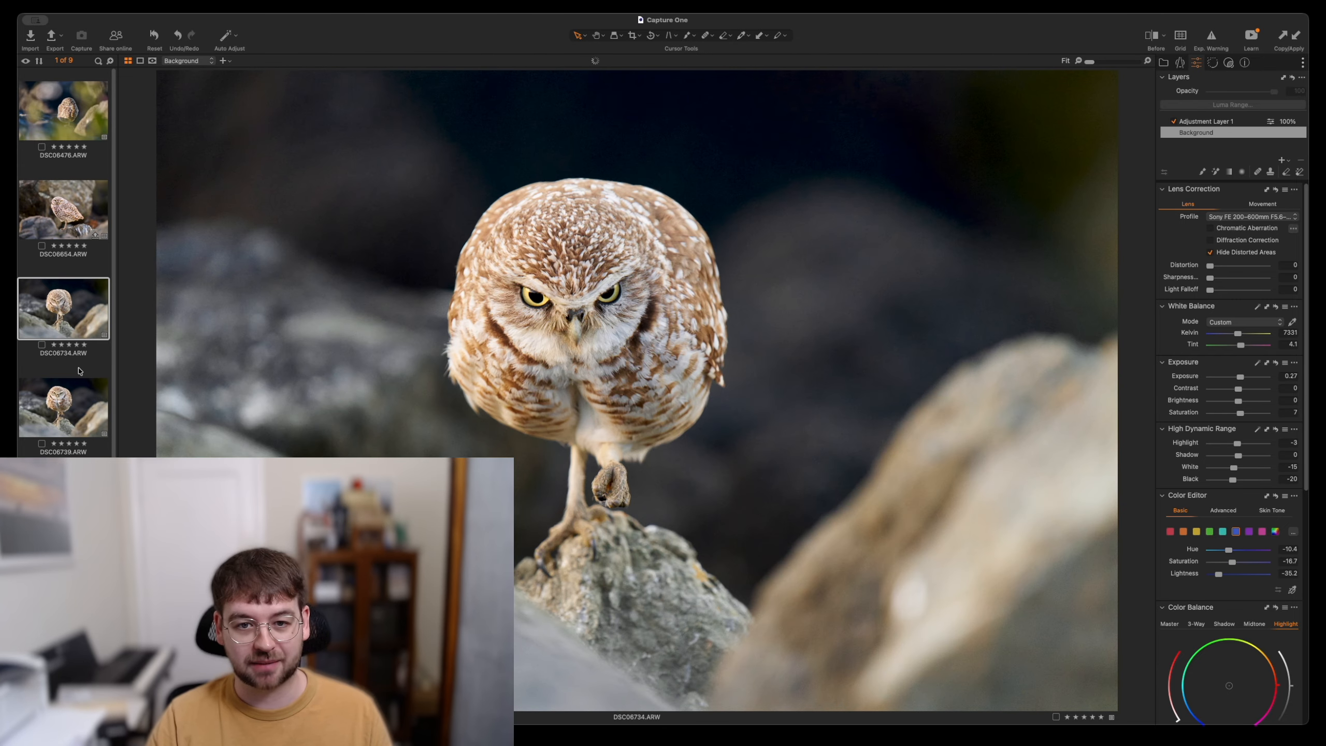
pyautogui.click(68, 395)
pyautogui.click(72, 306)
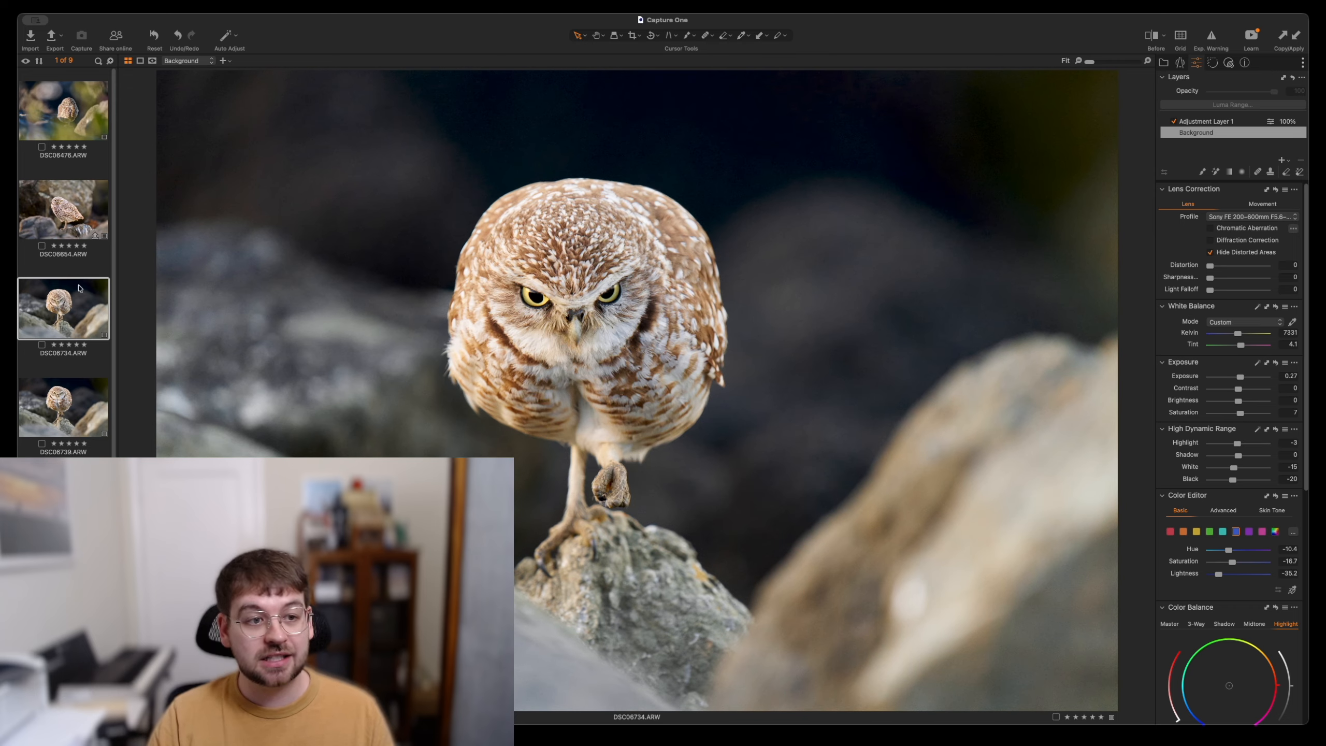
pyautogui.click(78, 220)
pyautogui.click(66, 115)
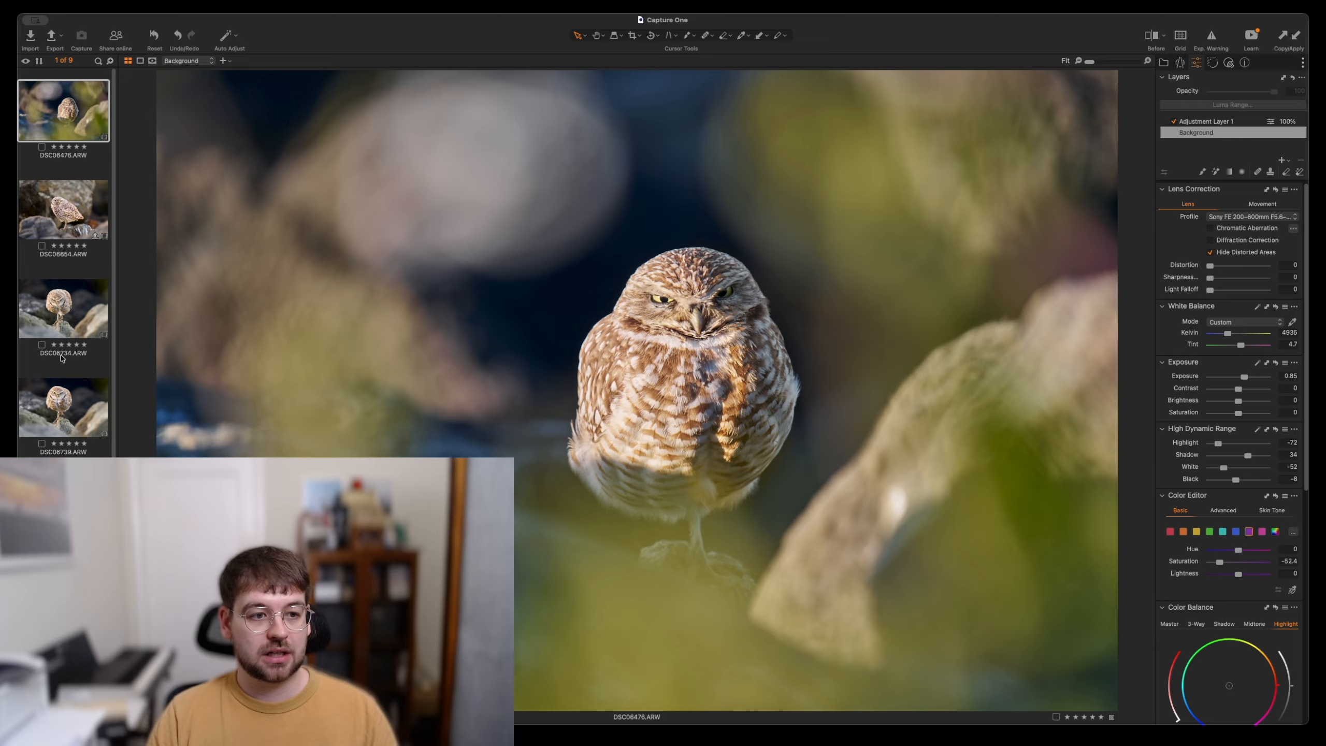
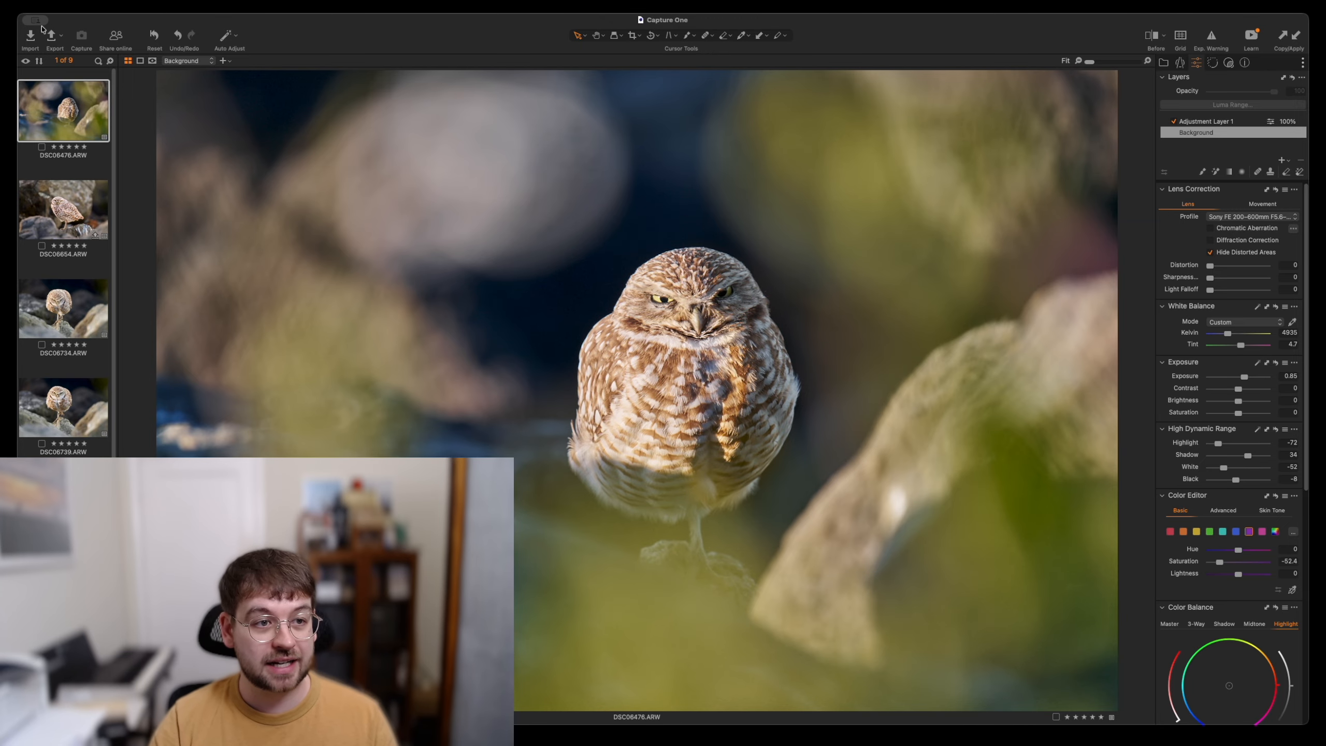
# - Select the four edited owl photos from DSC06476.ARW to DSC06739.ARW and start exporting them
pyautogui.keyDown('shift'); pyautogui.click(78, 401); pyautogui.keyUp('shift')
pyautogui.click(58, 37)
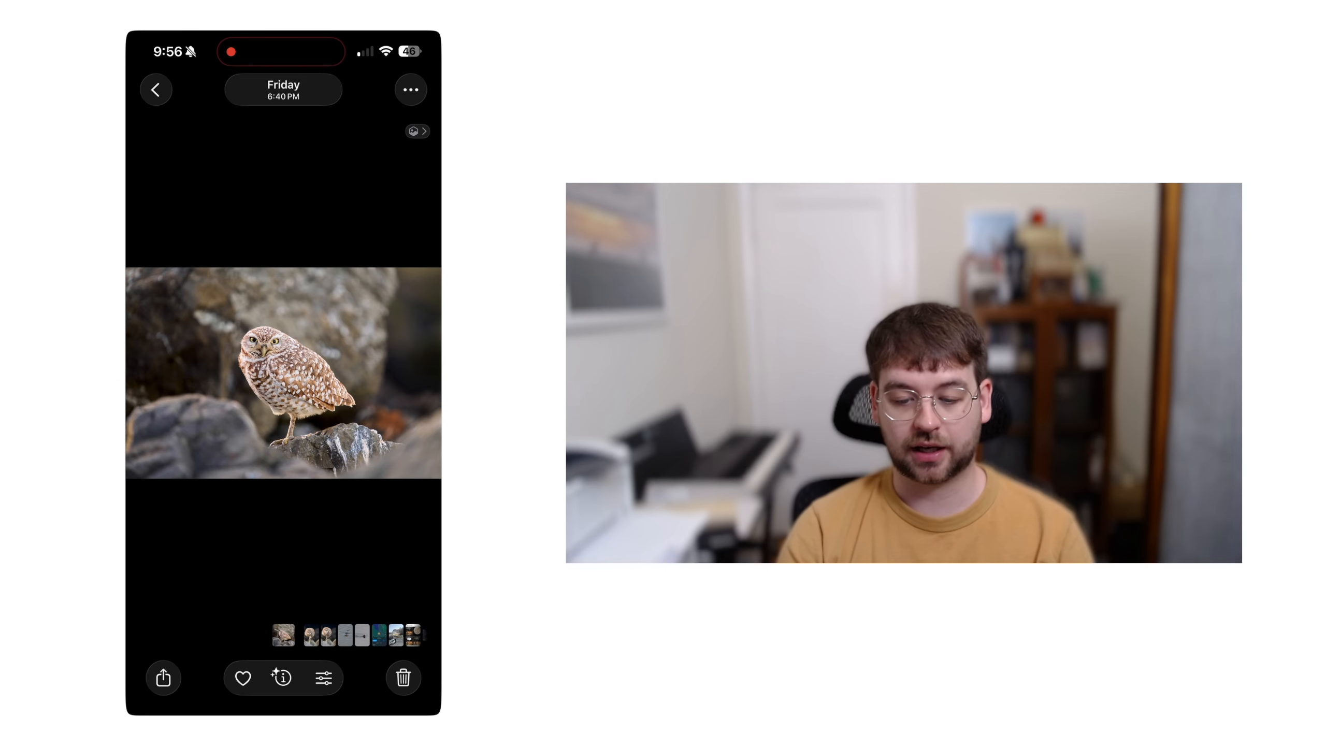
# - In the phone's Photos app, crop the side-on owl photo to 5:4 with 1 degree straightening and save a 4:5 crop of the front-facing owl
pyautogui.click(324, 678)
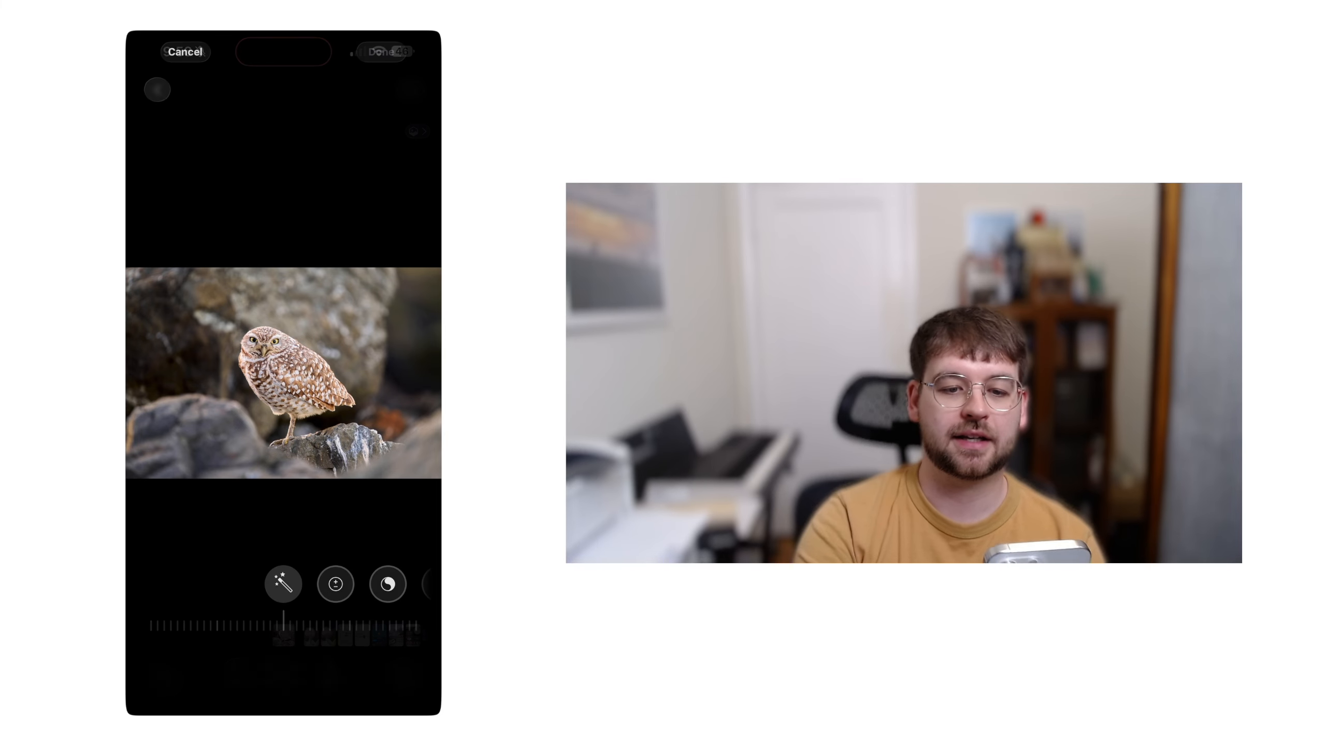
pyautogui.click(297, 669)
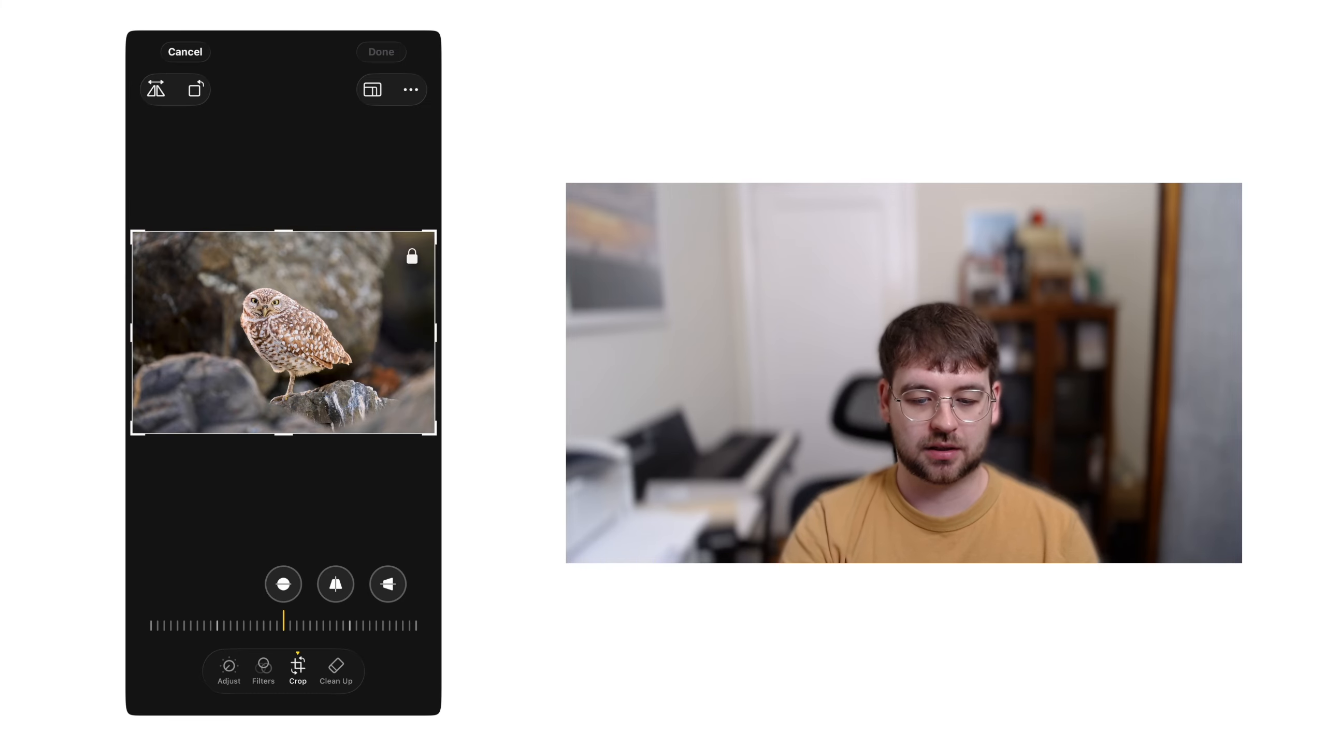
pyautogui.moveTo(435, 231); pyautogui.dragTo(397, 260)
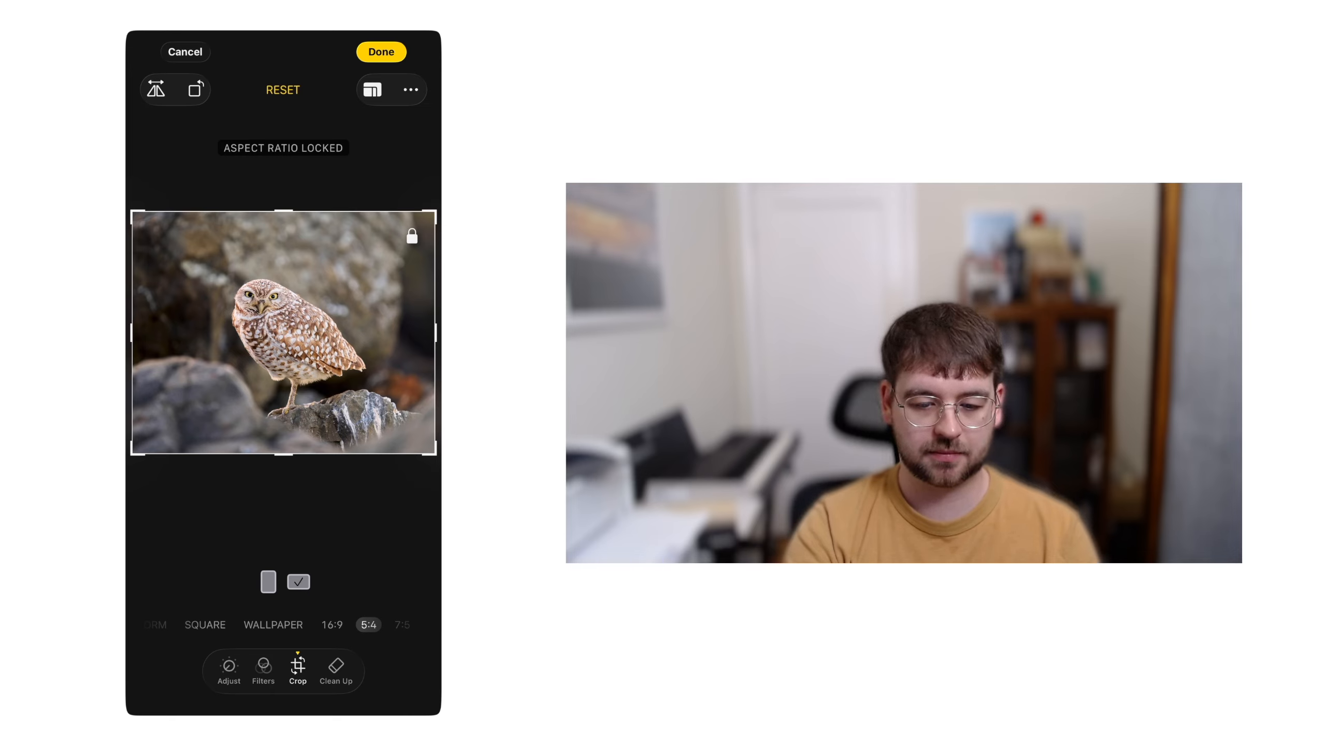
pyautogui.scroll(2, 284, 332)
pyautogui.moveTo(302, 313); pyautogui.dragTo(299, 313)
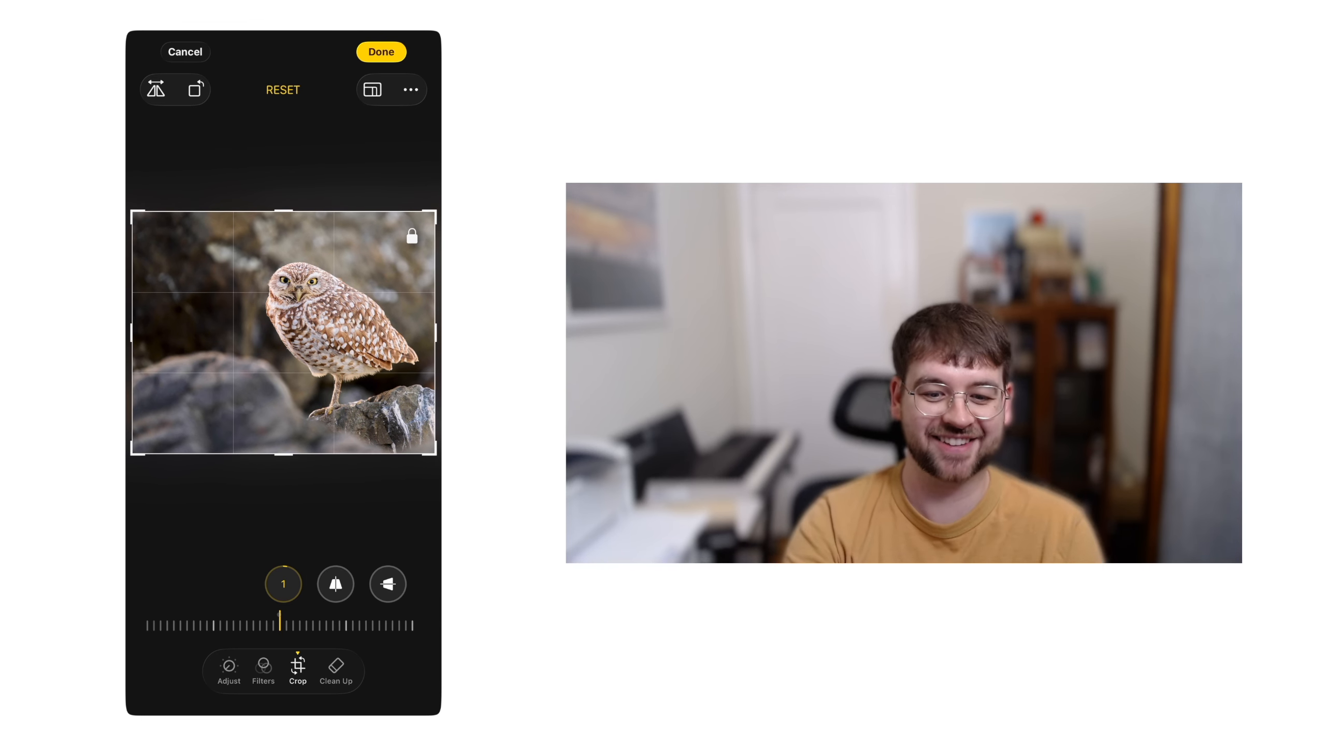
pyautogui.moveTo(299, 314); pyautogui.dragTo(294, 313)
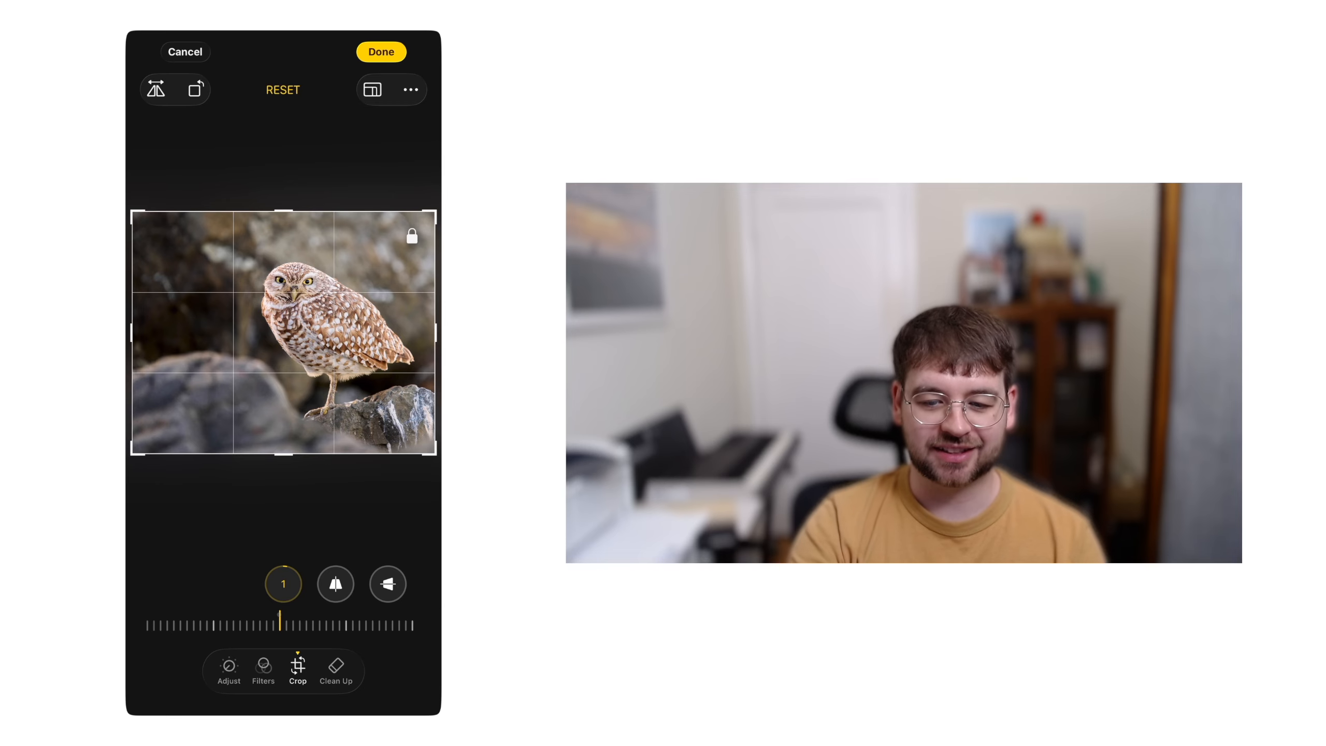
pyautogui.click(381, 52)
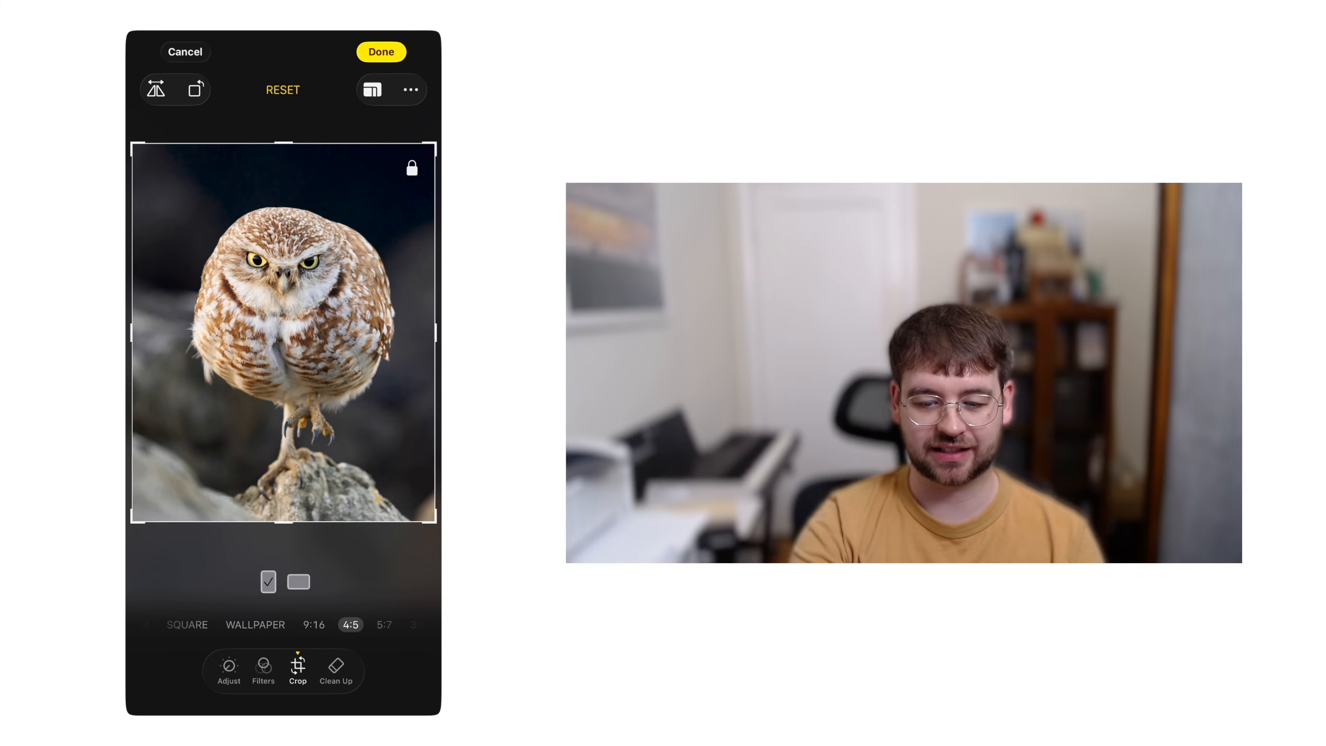
pyautogui.click(382, 51)
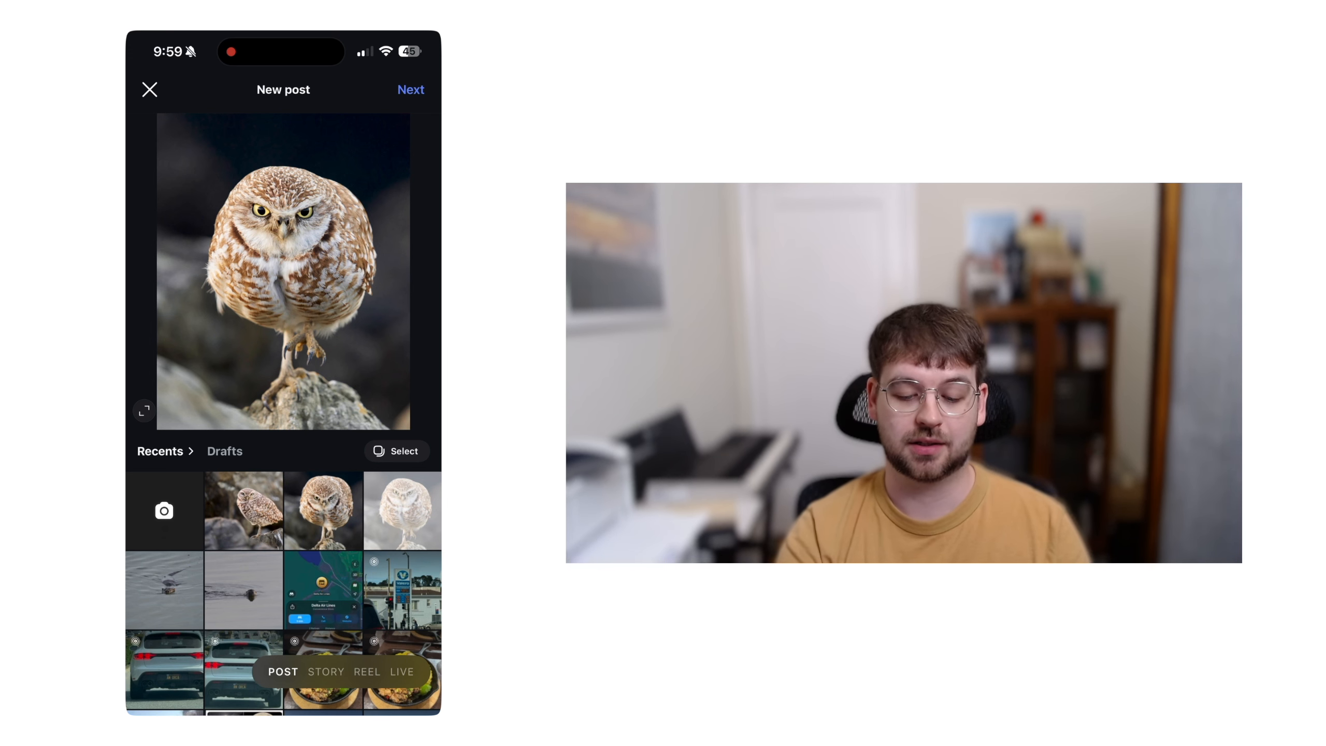
# - In Instagram, select both front-facing owl photos for a new multi-photo post and continue to its editing screen
pyautogui.click(397, 450)
pyautogui.click(323, 510)
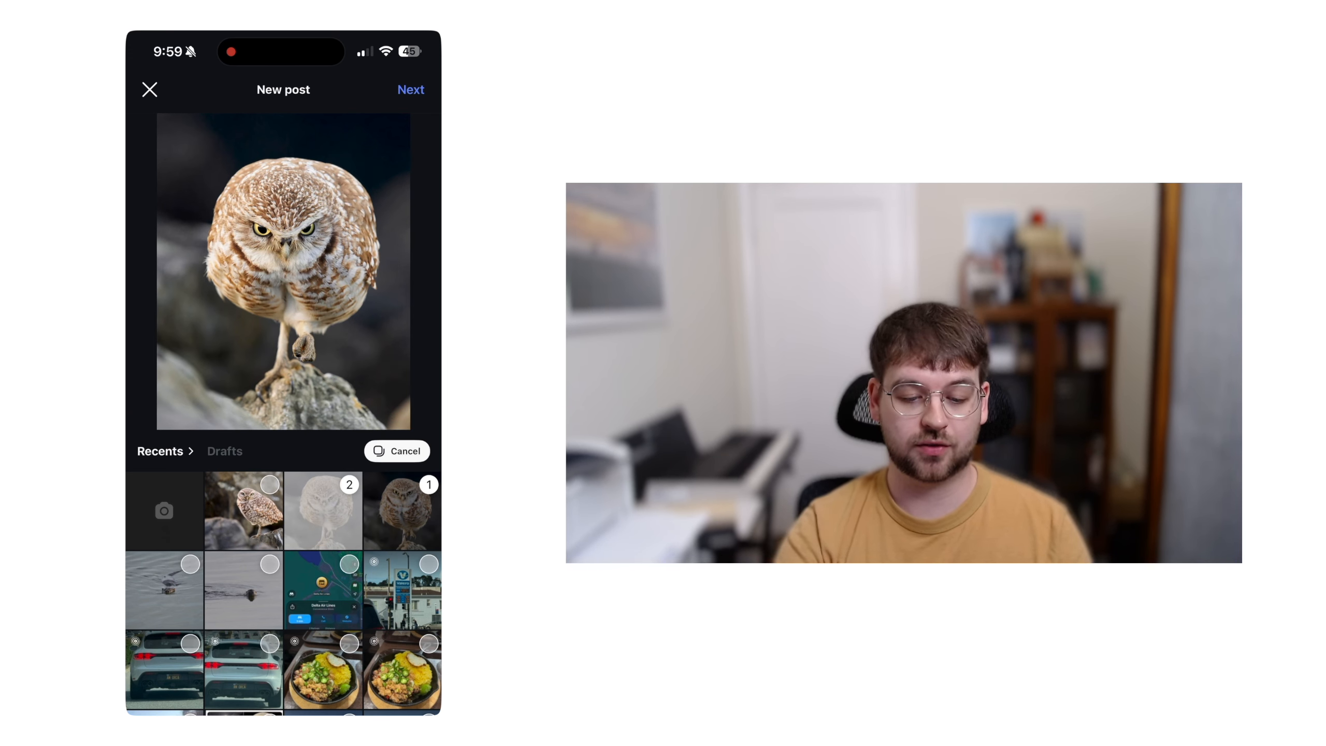
pyautogui.click(411, 89)
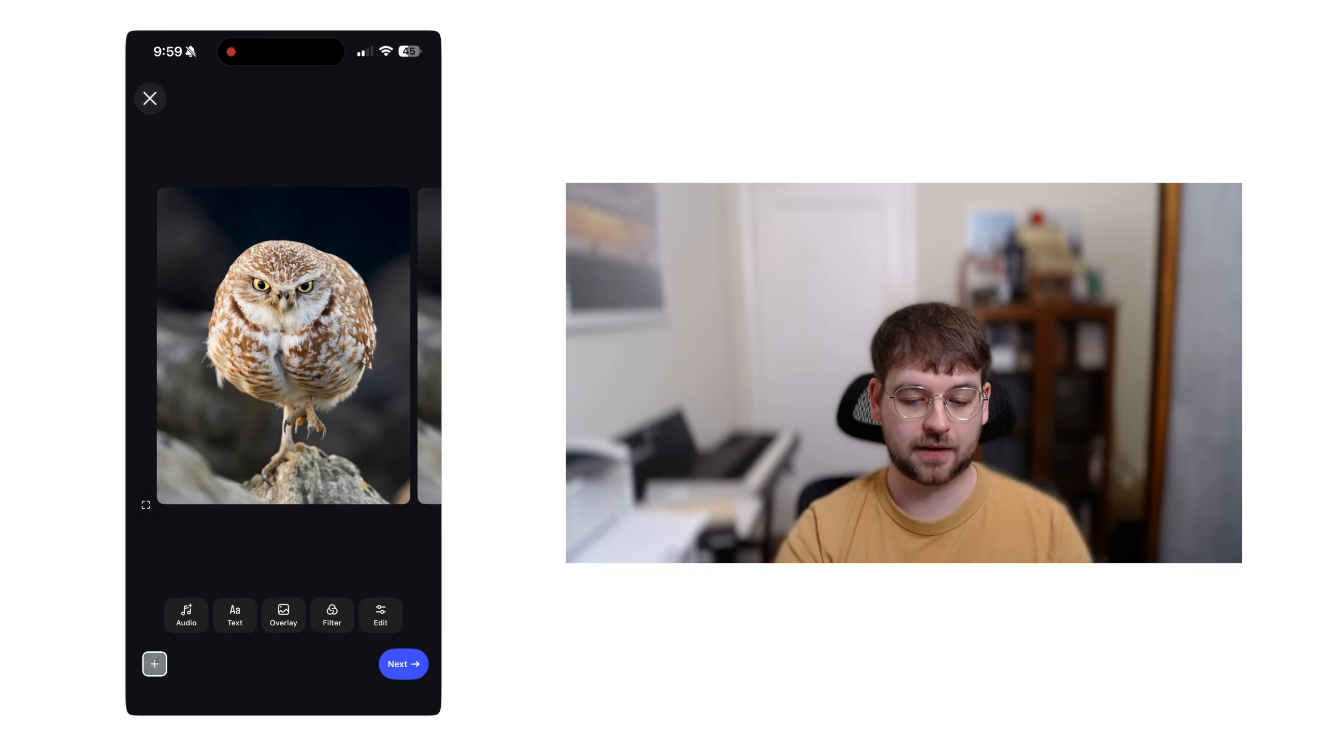
# - Edit the first owl photo of the post with Lux and Vignette, check its Brightness adjustment, and accept the edits
pyautogui.click(284, 346)
pyautogui.click(356, 615)
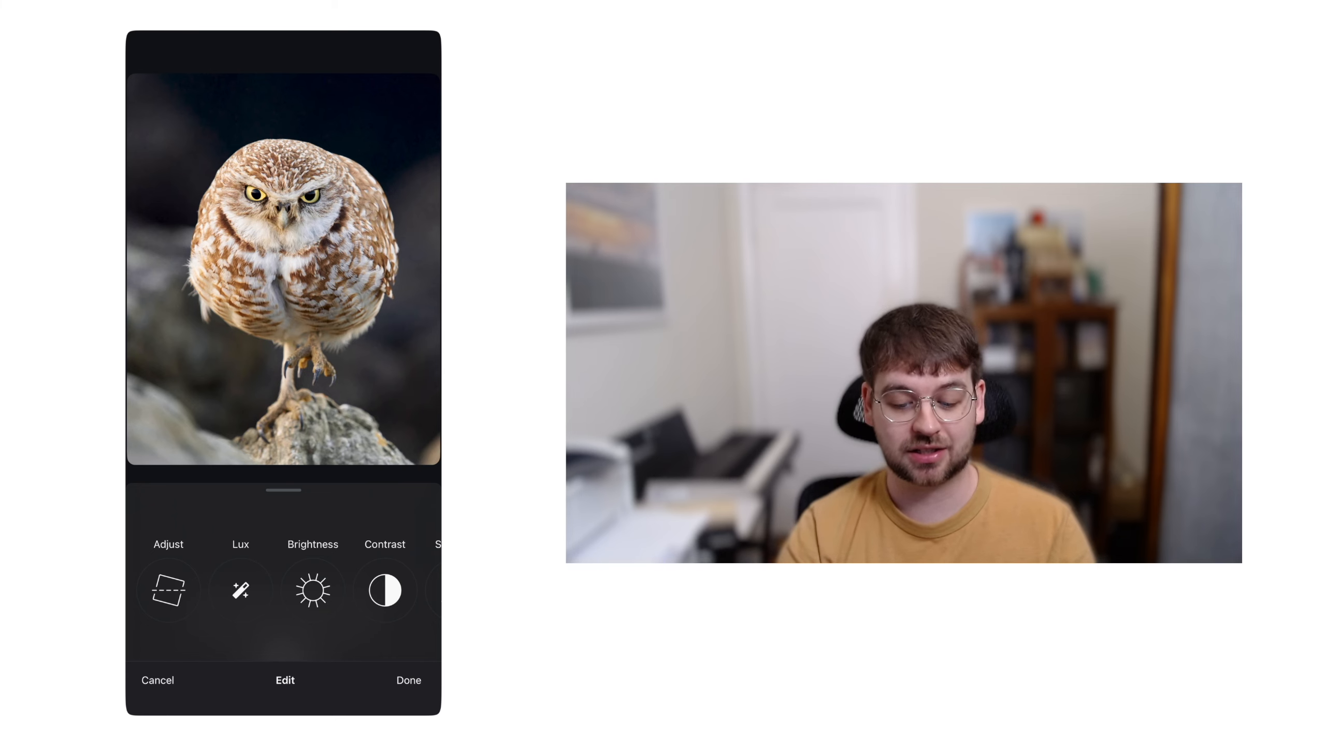
pyautogui.hscroll(5, 283, 575)
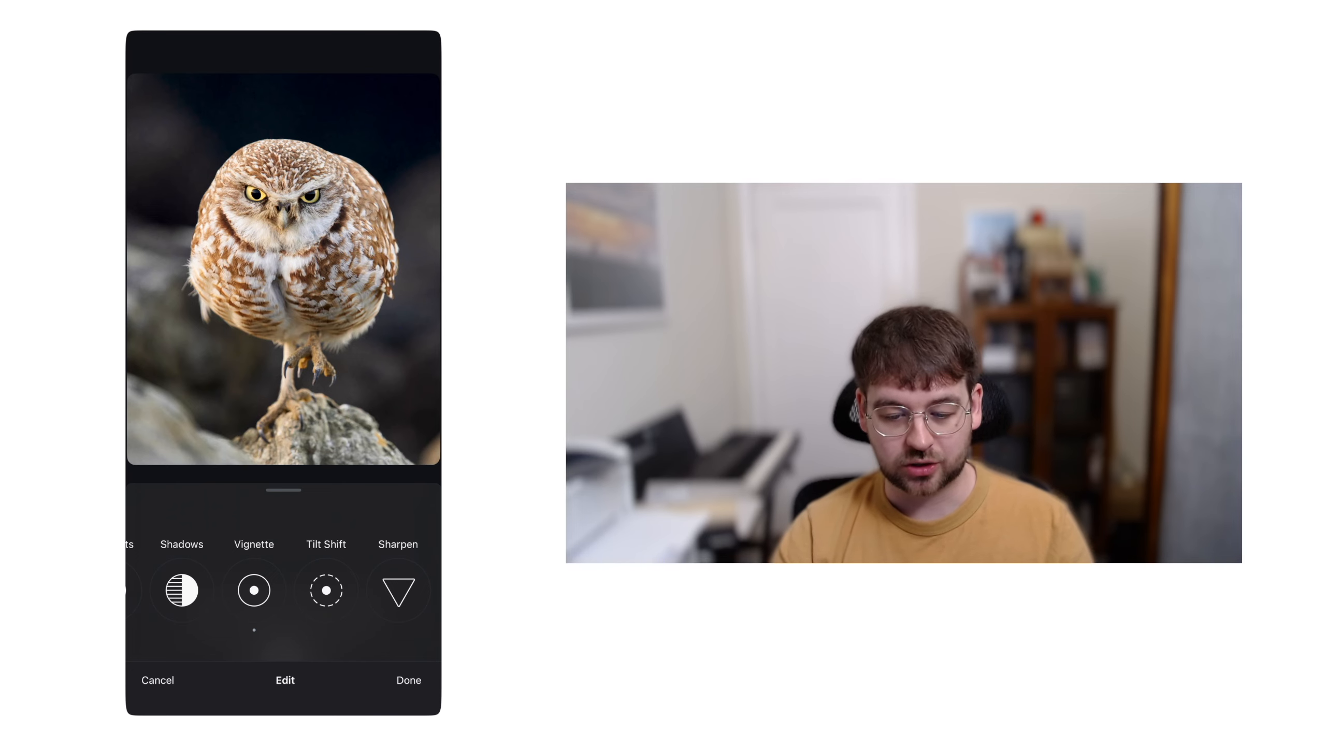
pyautogui.hscroll(-10, 283, 590)
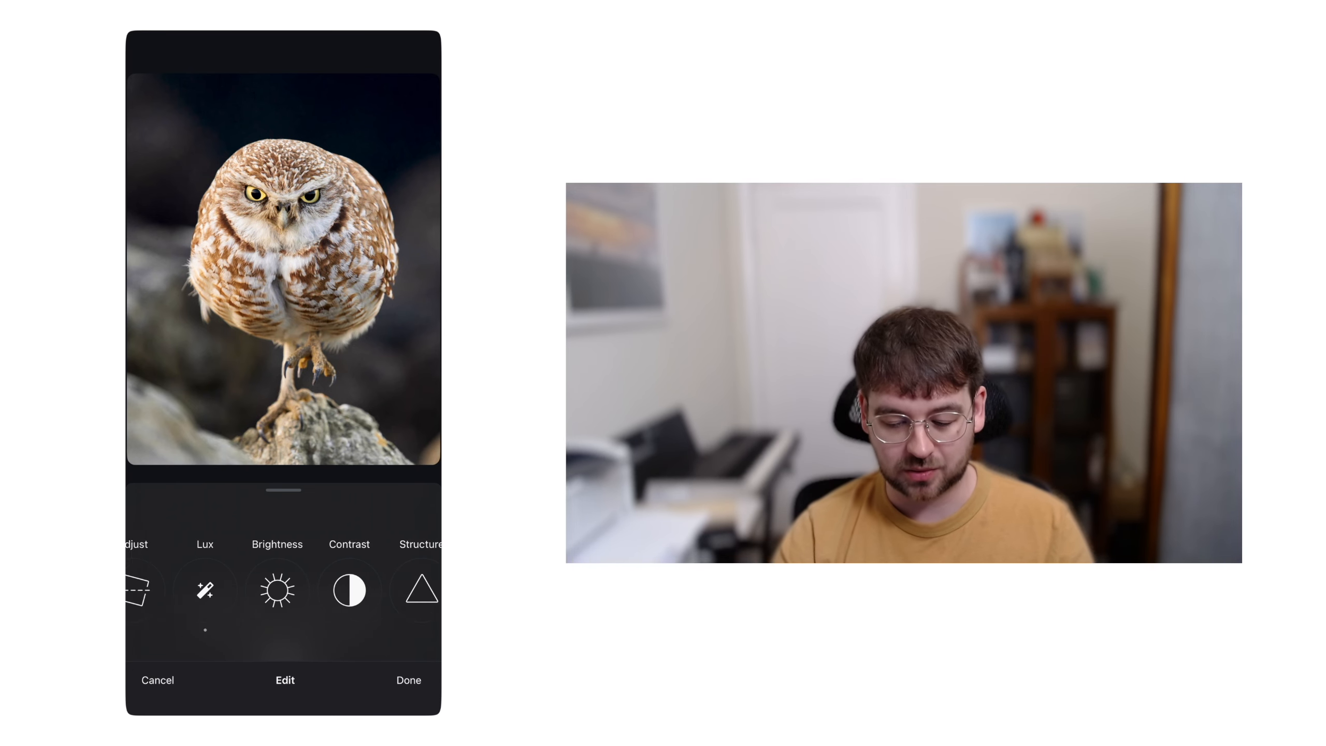
pyautogui.hscroll(2, 283, 590)
pyautogui.hscroll(-2, 283, 590)
pyautogui.click(263, 589)
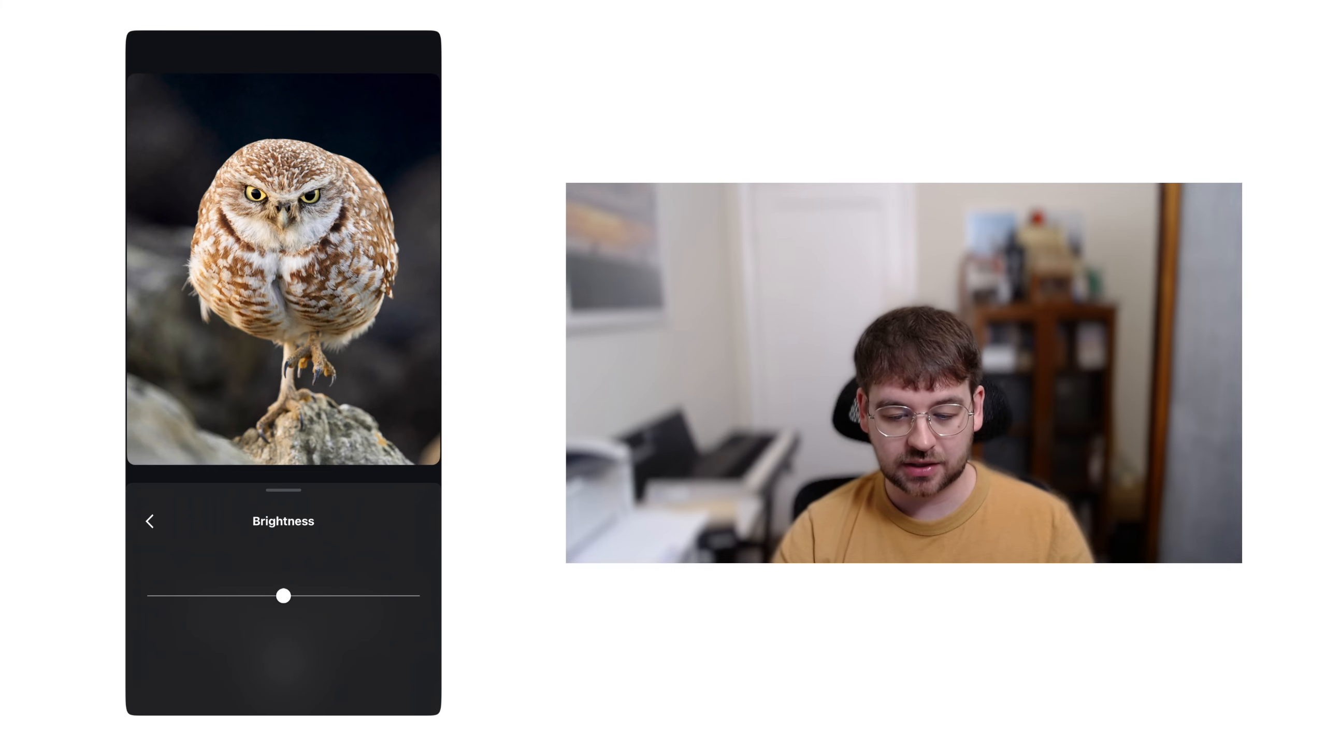
pyautogui.moveTo(283, 595)
pyautogui.mouseDown()
pyautogui.moveTo(322, 595)
pyautogui.moveTo(283, 595)
pyautogui.mouseUp()
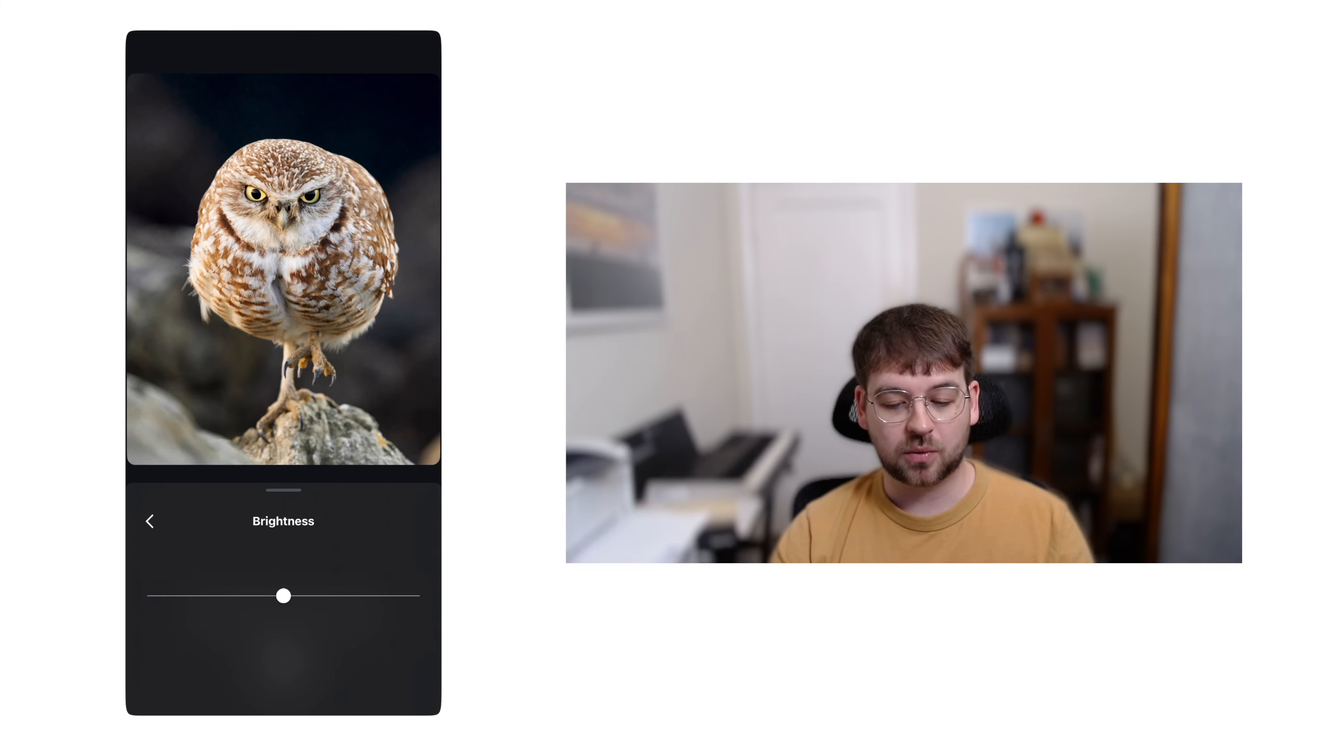
pyautogui.click(149, 521)
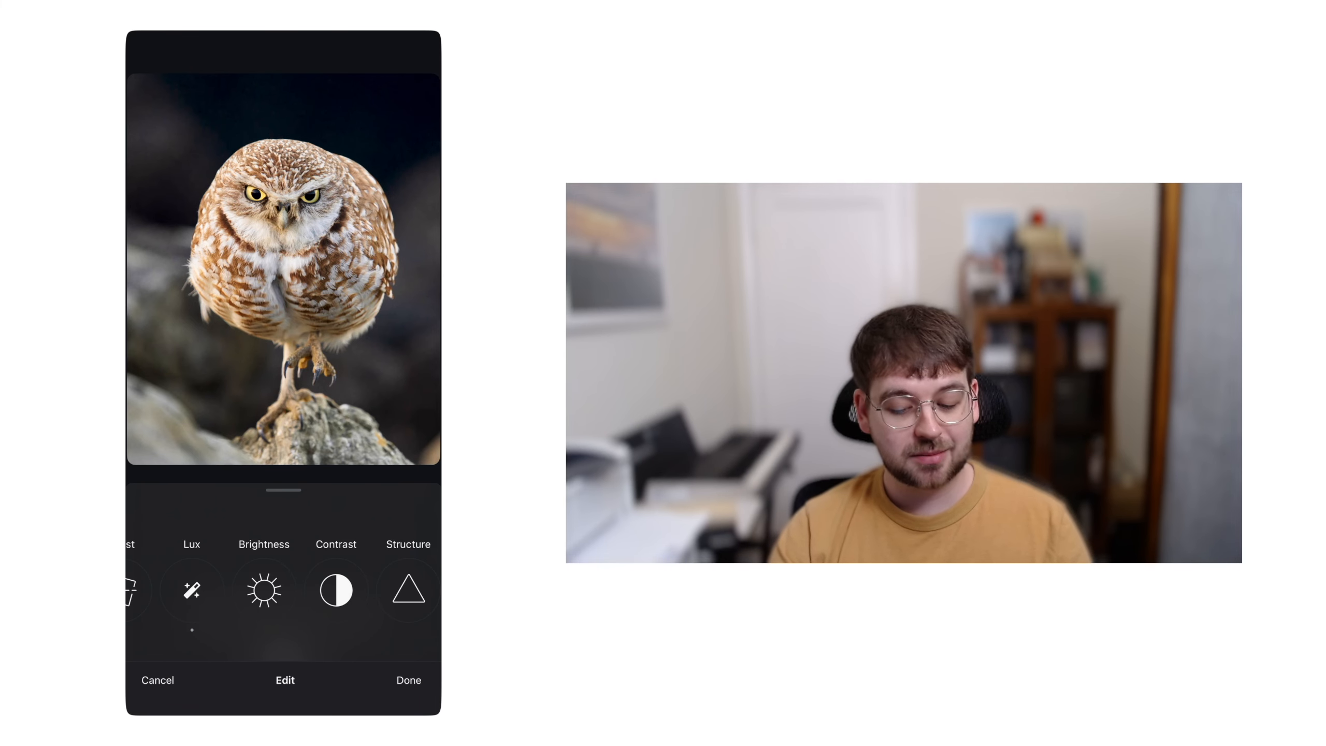
pyautogui.click(409, 678)
pyautogui.click(283, 664)
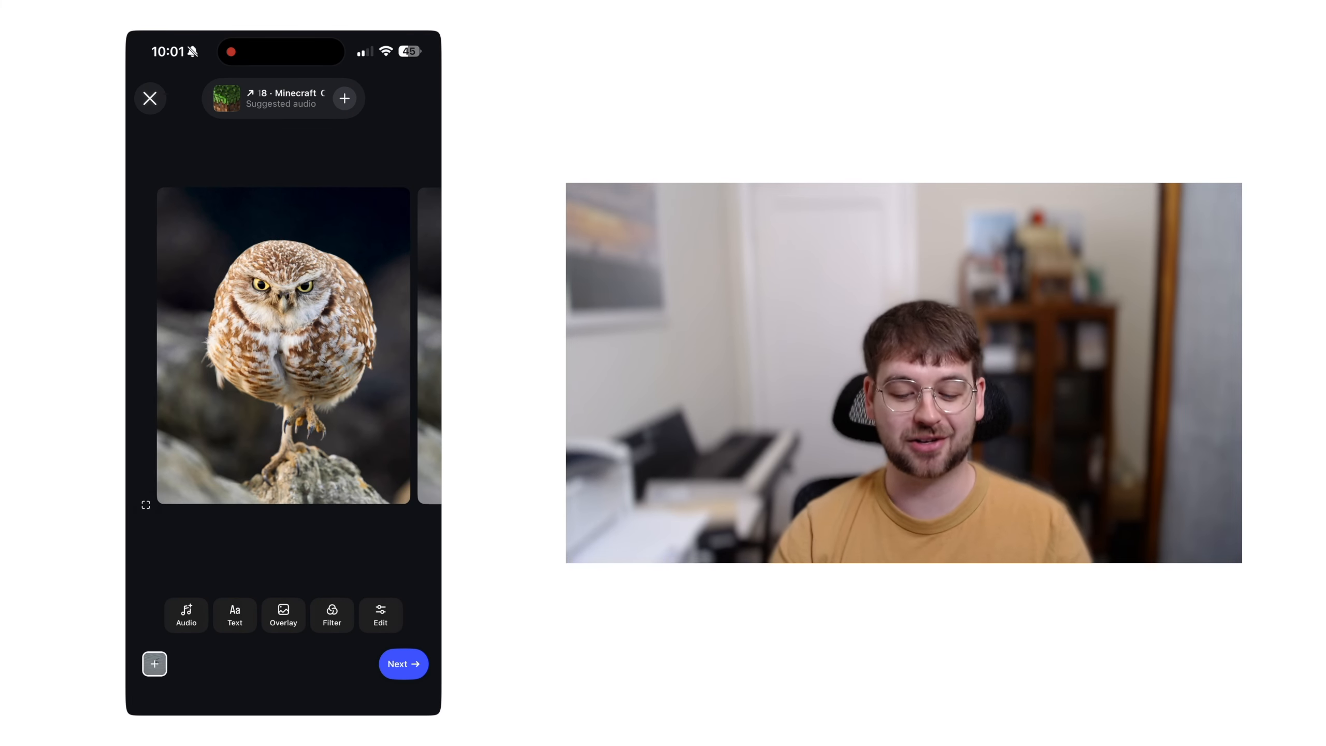
# - Open the second owl photo of the post for editing and set its Warmth to 20
pyautogui.hscroll(3, 284, 346)
pyautogui.click(283, 346)
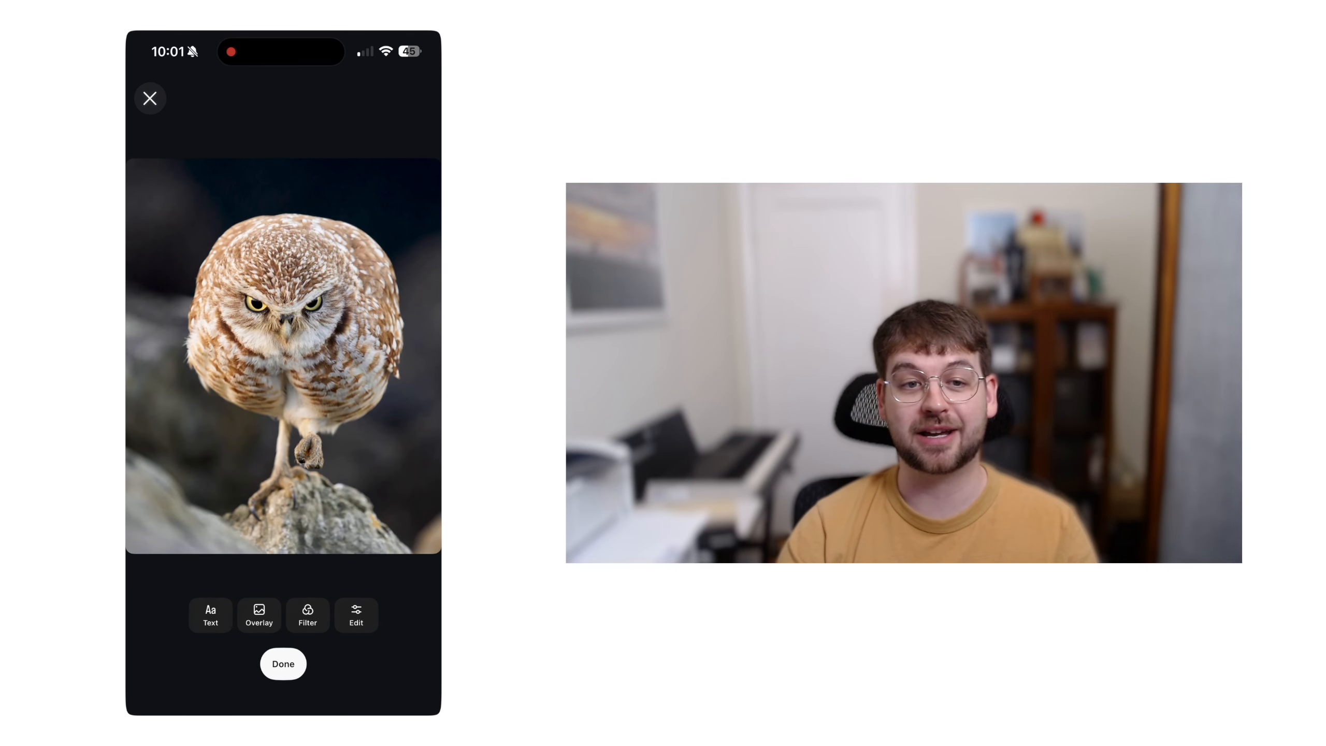
pyautogui.click(356, 615)
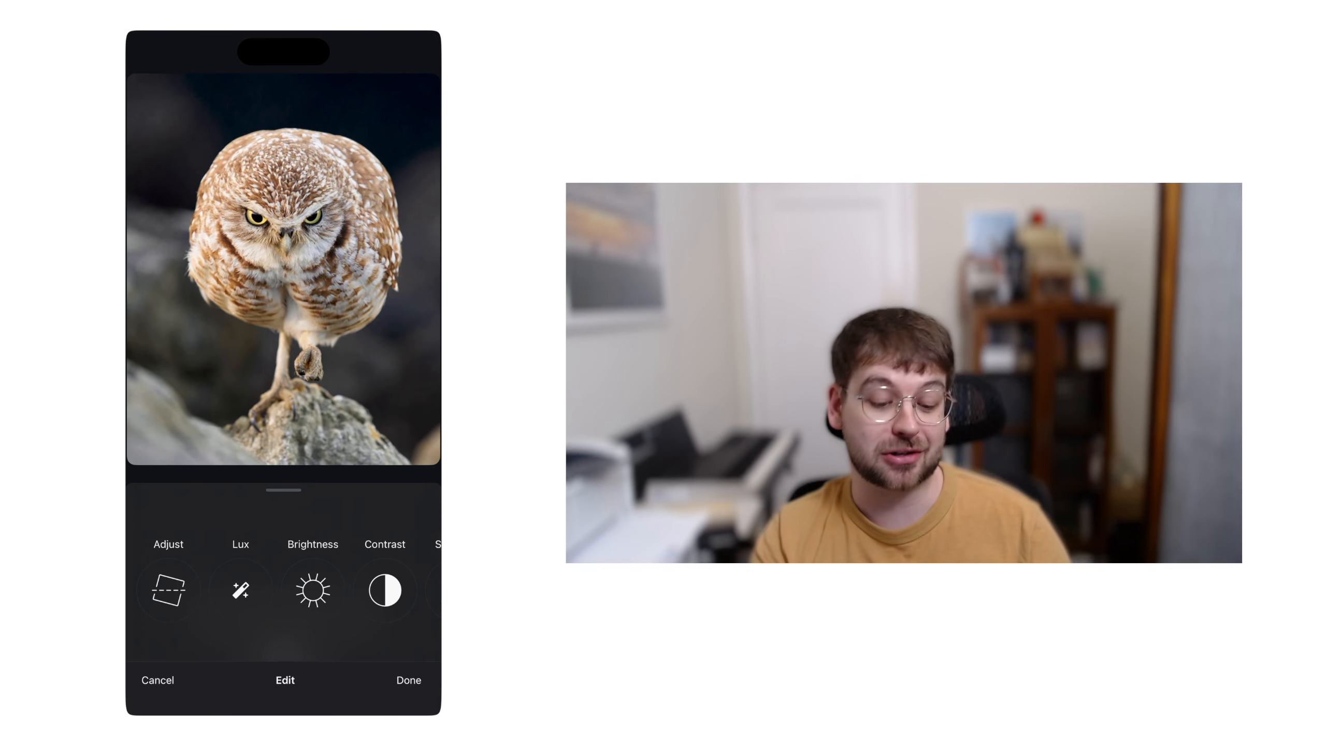
pyautogui.hscroll(5, 283, 589)
pyautogui.click(308, 589)
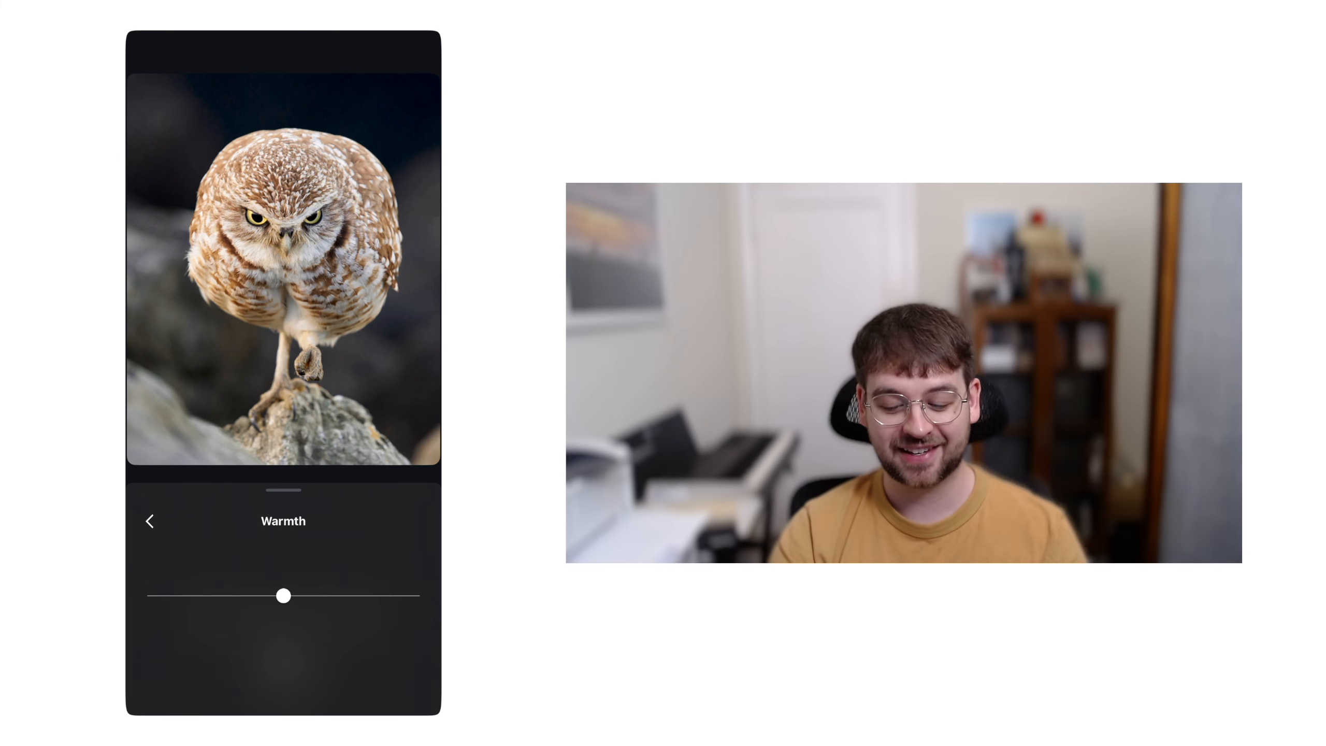
pyautogui.moveTo(284, 595); pyautogui.dragTo(316, 596)
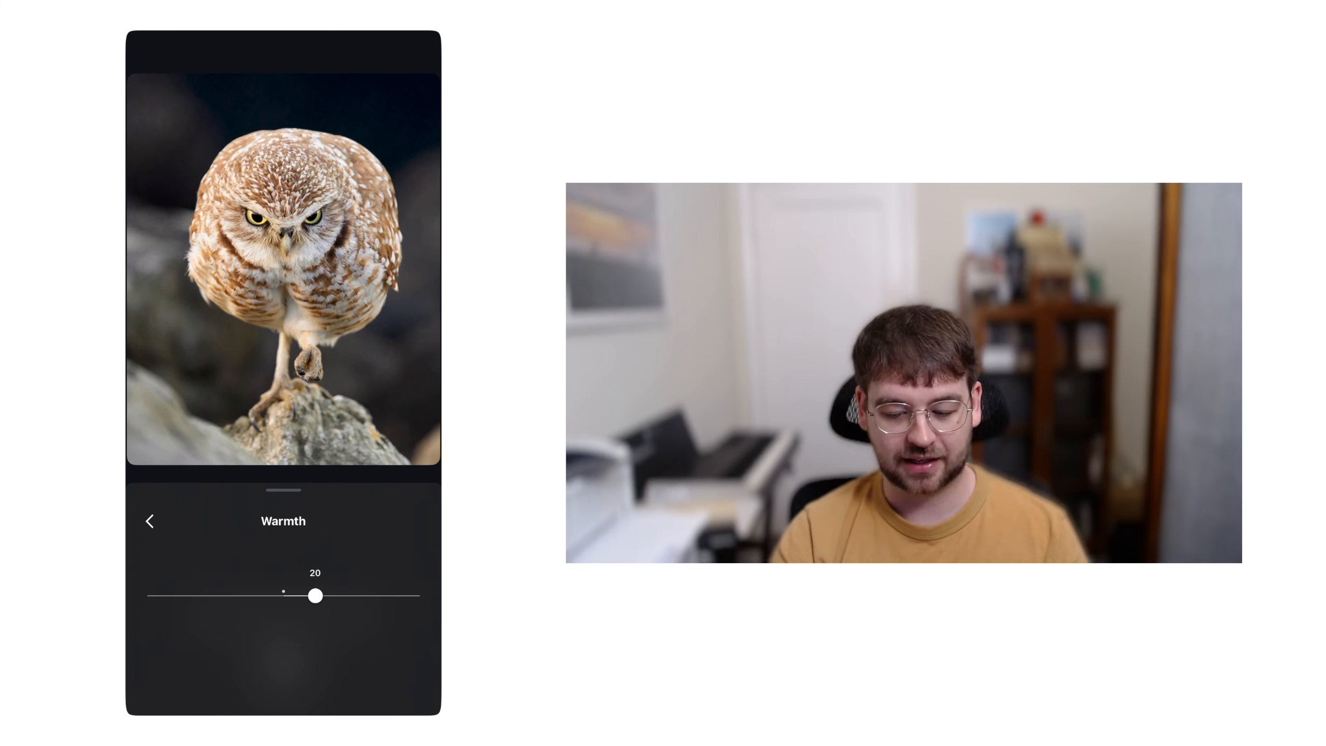
pyautogui.click(149, 521)
# - Add a moderate Vignette to the second owl photo
pyautogui.hscroll(5, 283, 589)
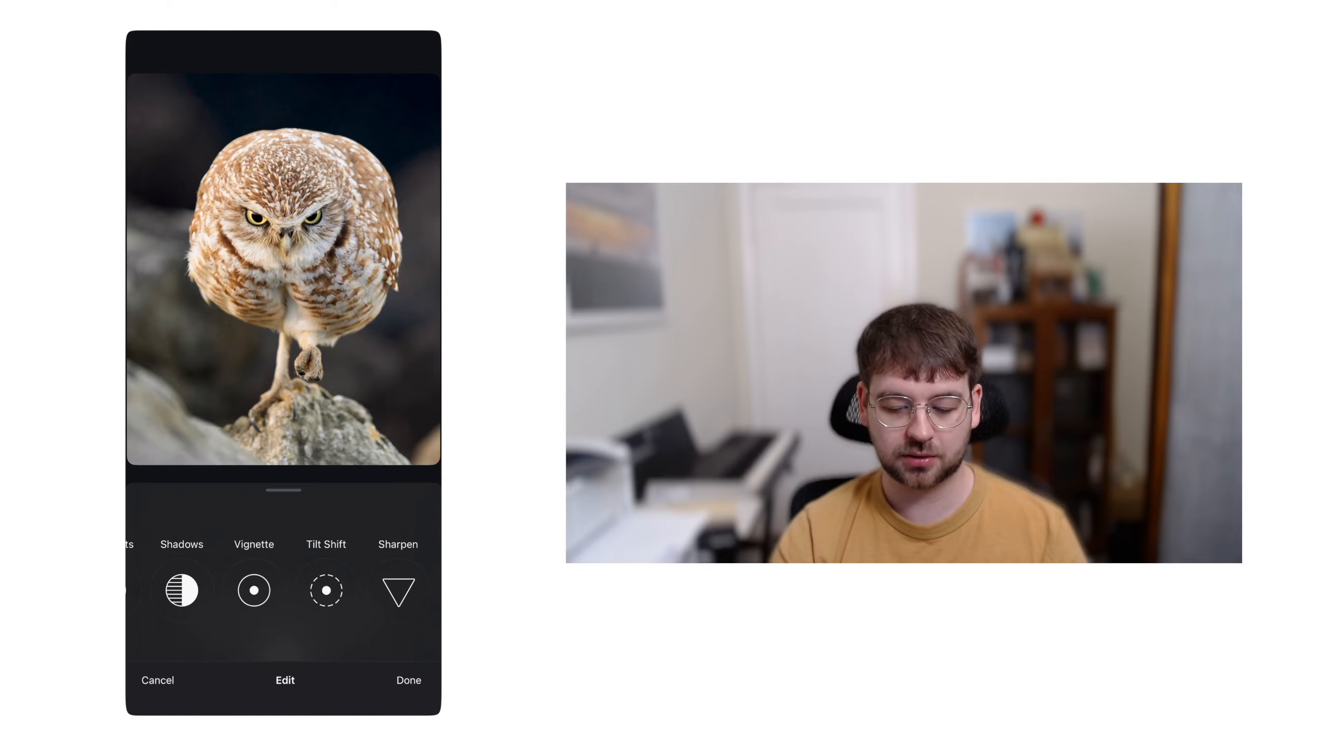
pyautogui.click(254, 589)
pyautogui.moveTo(154, 596); pyautogui.dragTo(222, 596)
pyautogui.click(149, 521)
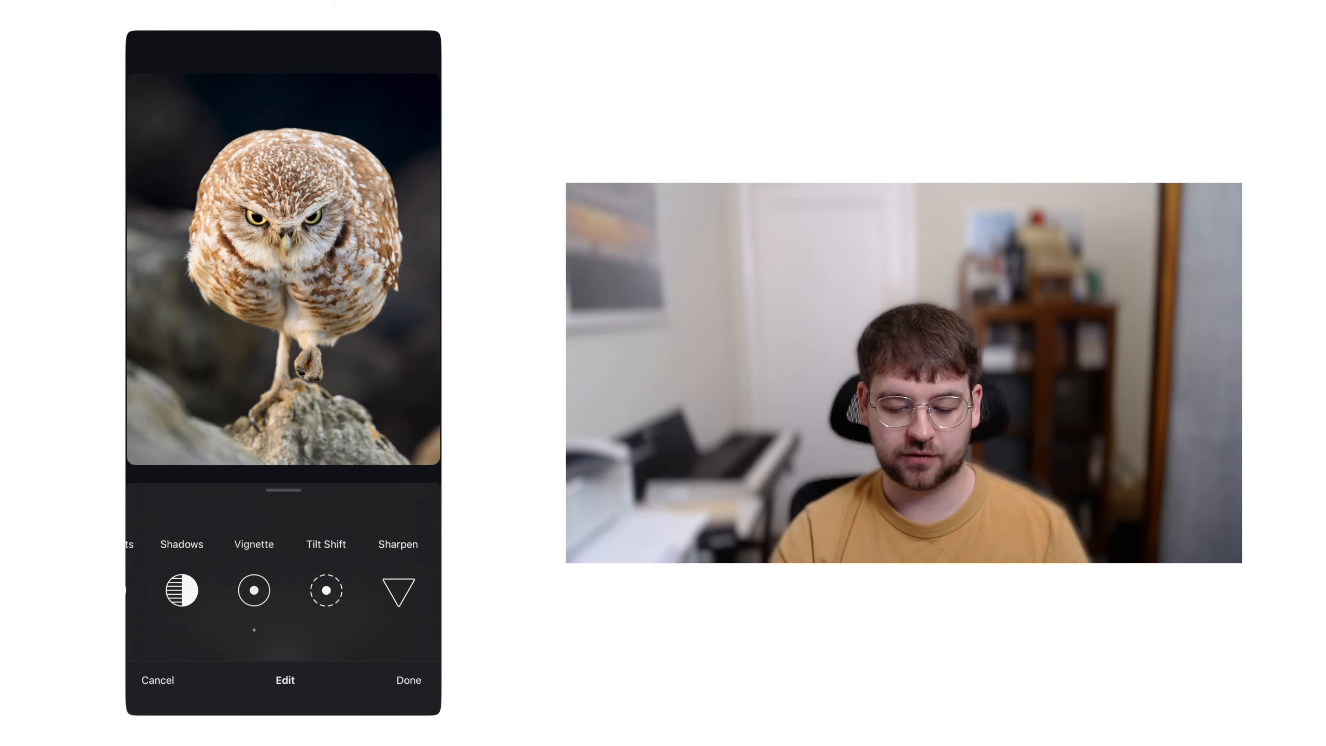
# - Raise the Lux of the second owl photo slightly and look through the remaining adjustments
pyautogui.hscroll(-5, 283, 589)
pyautogui.click(240, 589)
pyautogui.moveTo(283, 596); pyautogui.dragTo(305, 596)
pyautogui.click(149, 520)
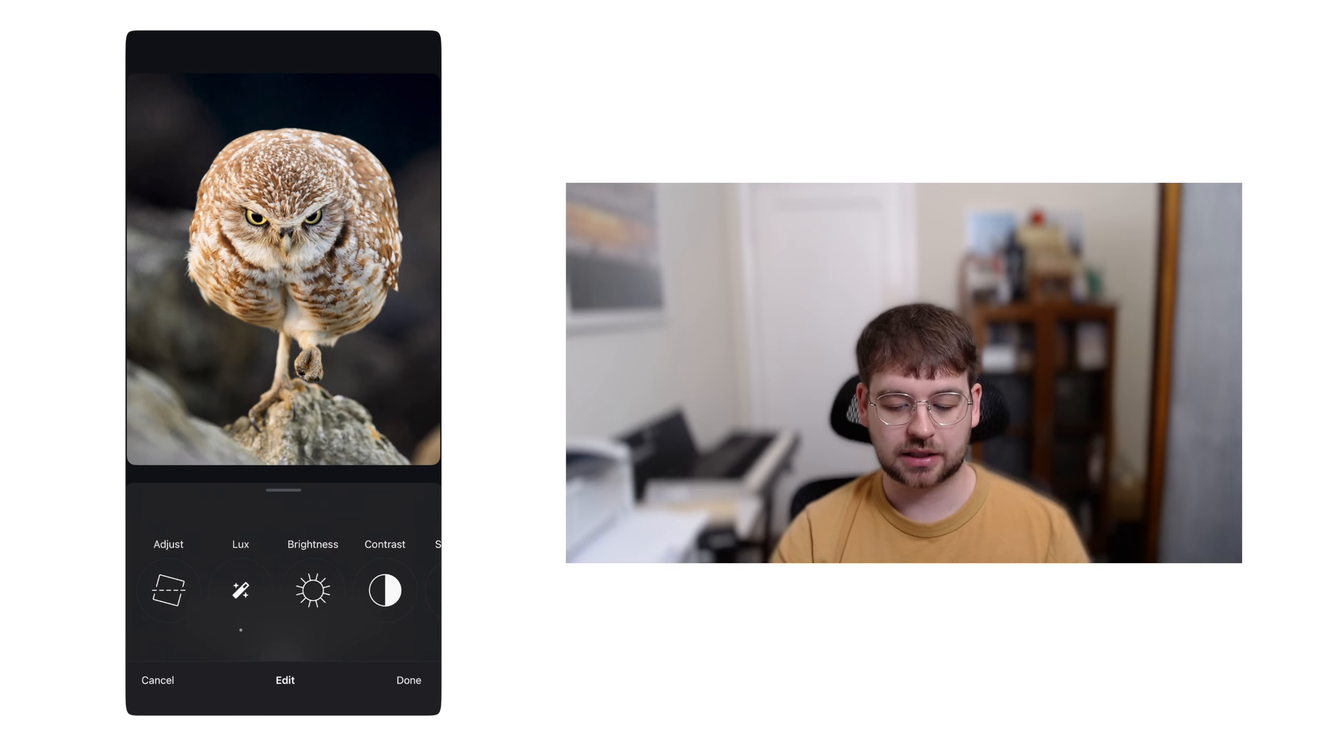
pyautogui.hscroll(5, 284, 589)
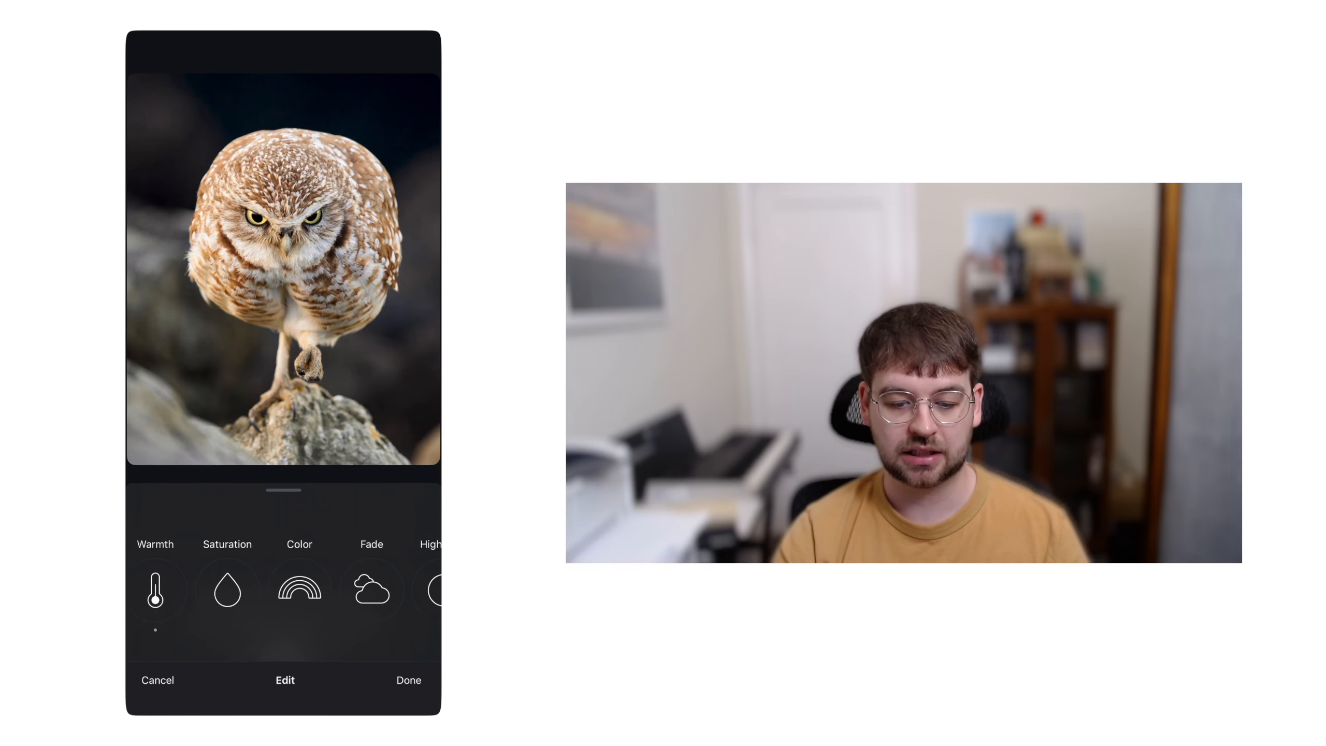
pyautogui.hscroll(-5, 284, 589)
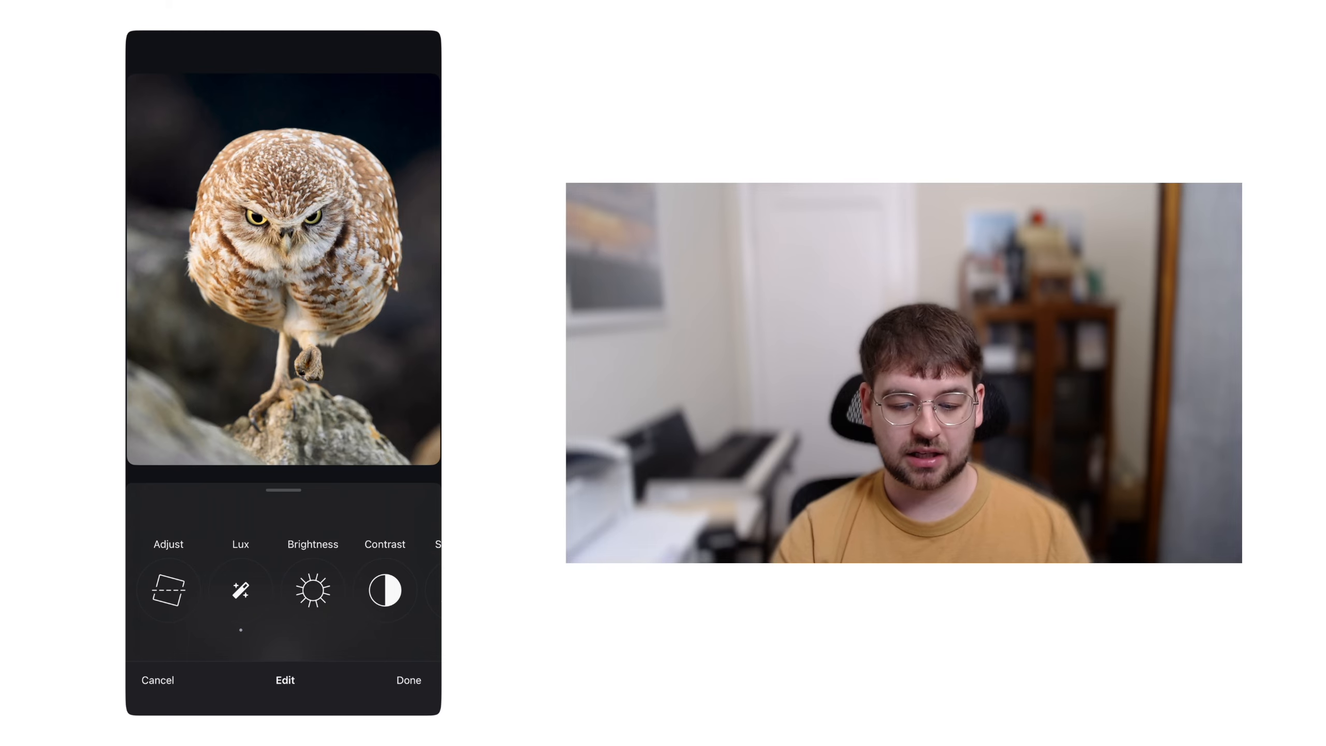